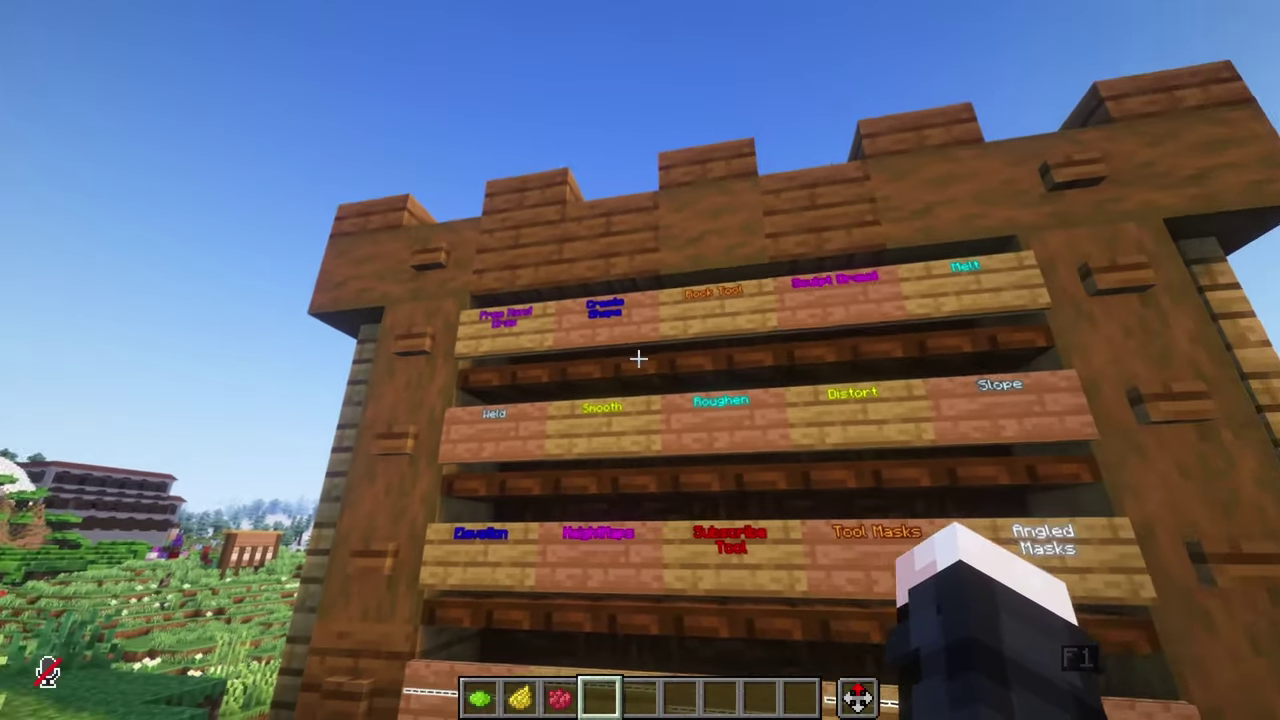
pyautogui.press('s')
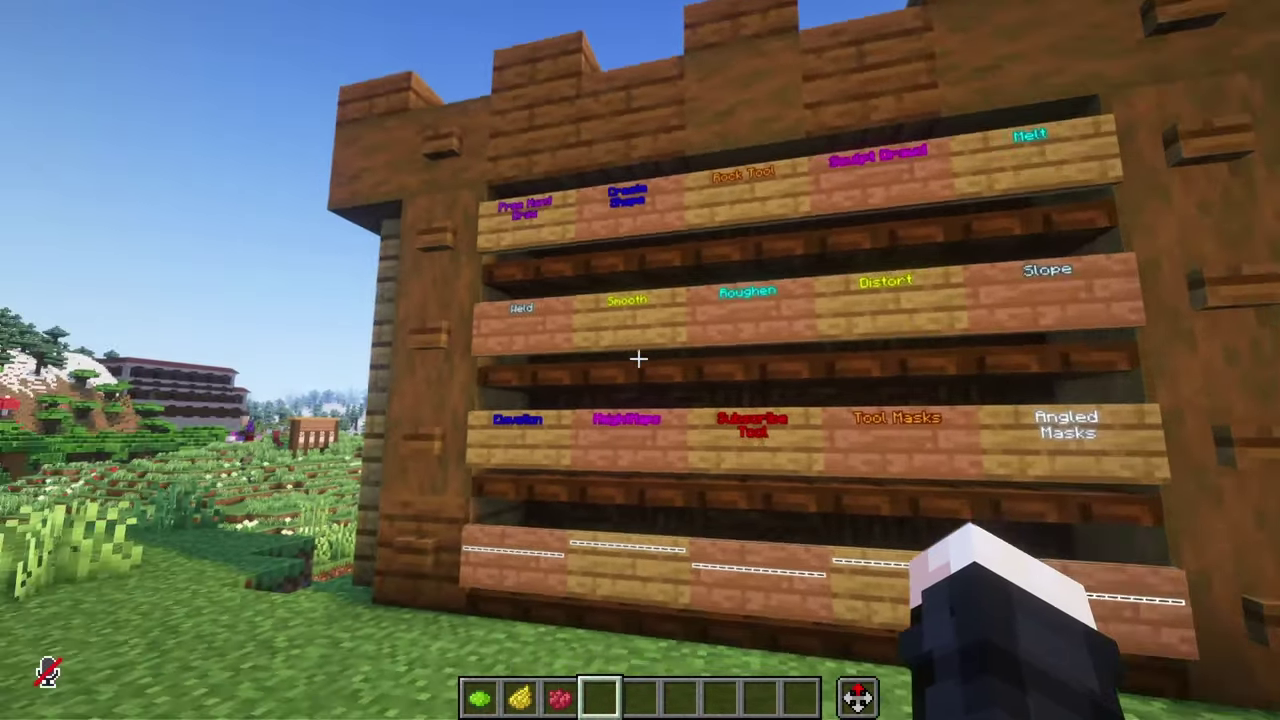
pyautogui.press('w')
pyautogui.press('s')
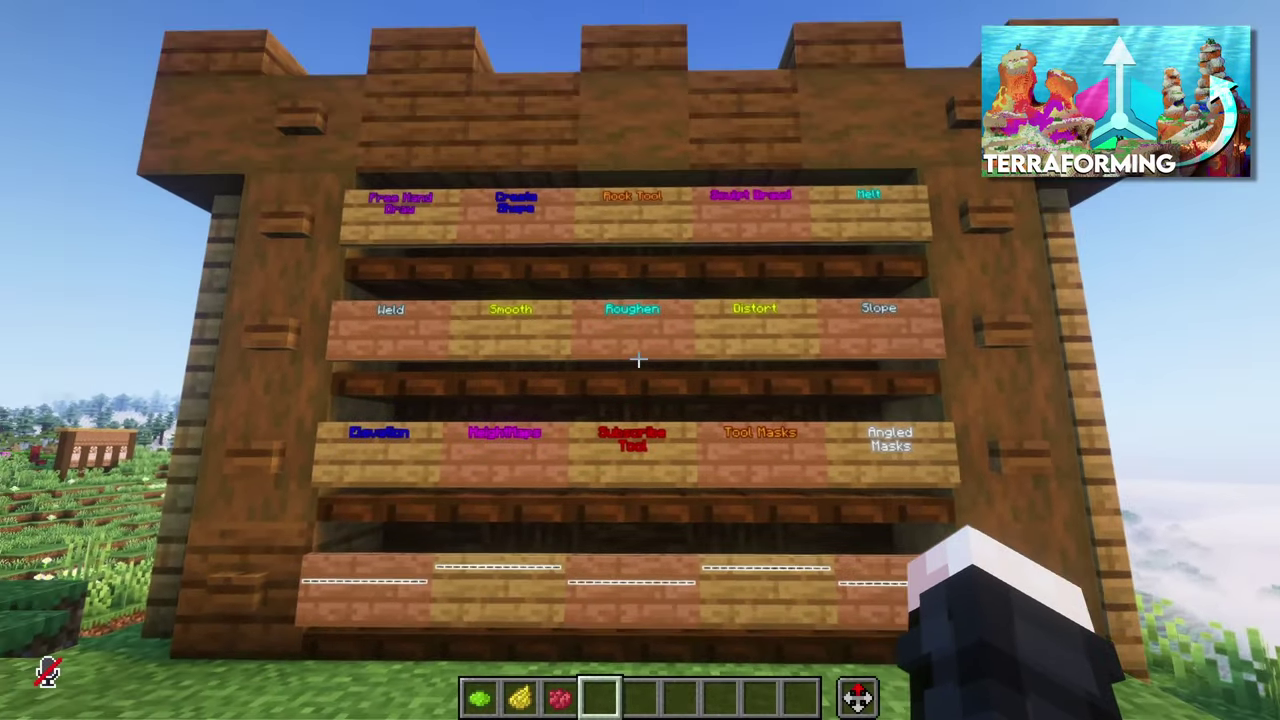
pyautogui.press('w')
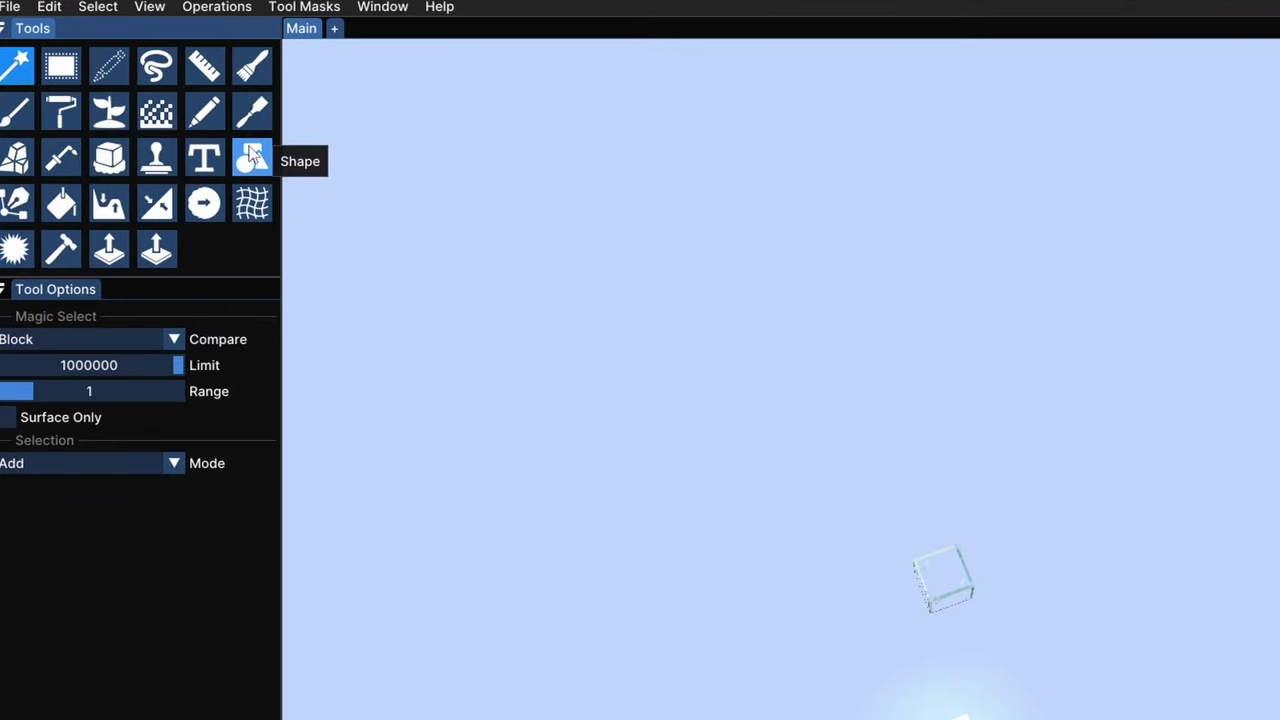
# Step: Set up the Shape tool for a solid cylinder with Block of Diamond as the active block
pyautogui.click(252, 157)
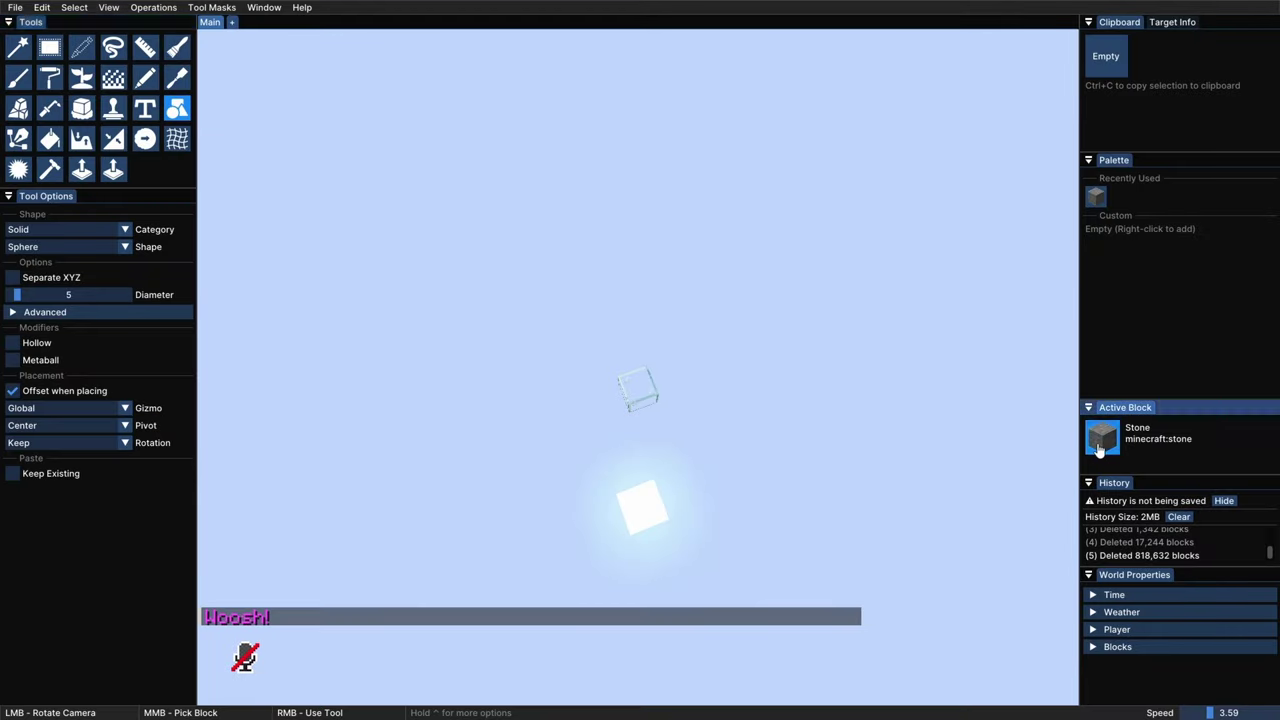
pyautogui.click(1099, 449)
pyautogui.write('dia')
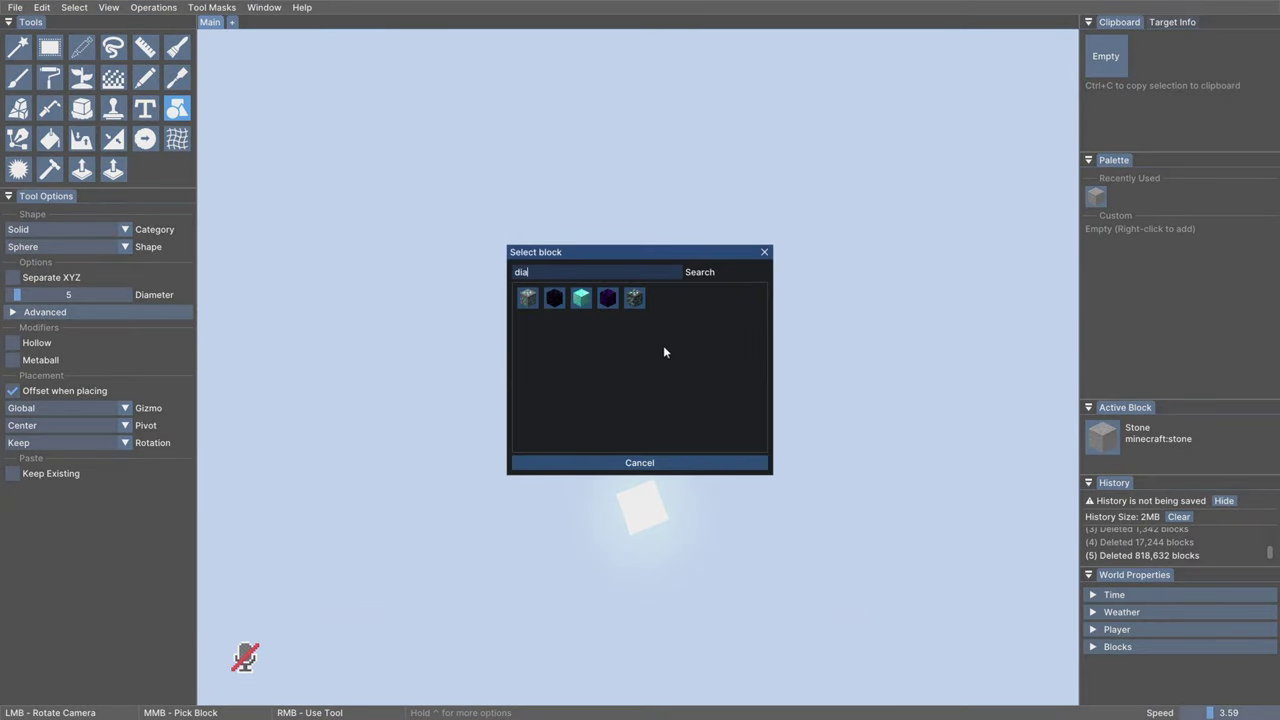
pyautogui.click(583, 299)
pyautogui.click(64, 247)
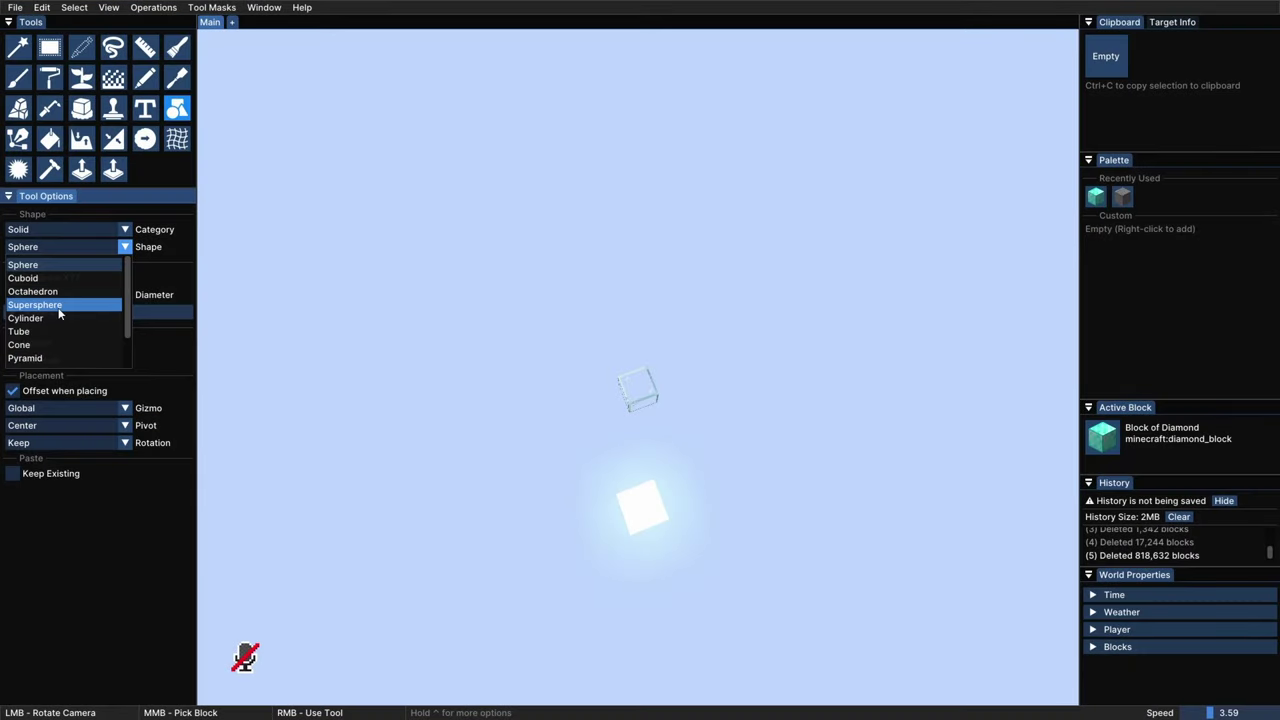
pyautogui.click(30, 318)
# Step: Position the cylinder preview in mid-air and set its diameter to 64
pyautogui.rightClick(641, 409)
pyautogui.click(641, 409)
pyautogui.moveTo(17, 295); pyautogui.dragTo(324, 300)
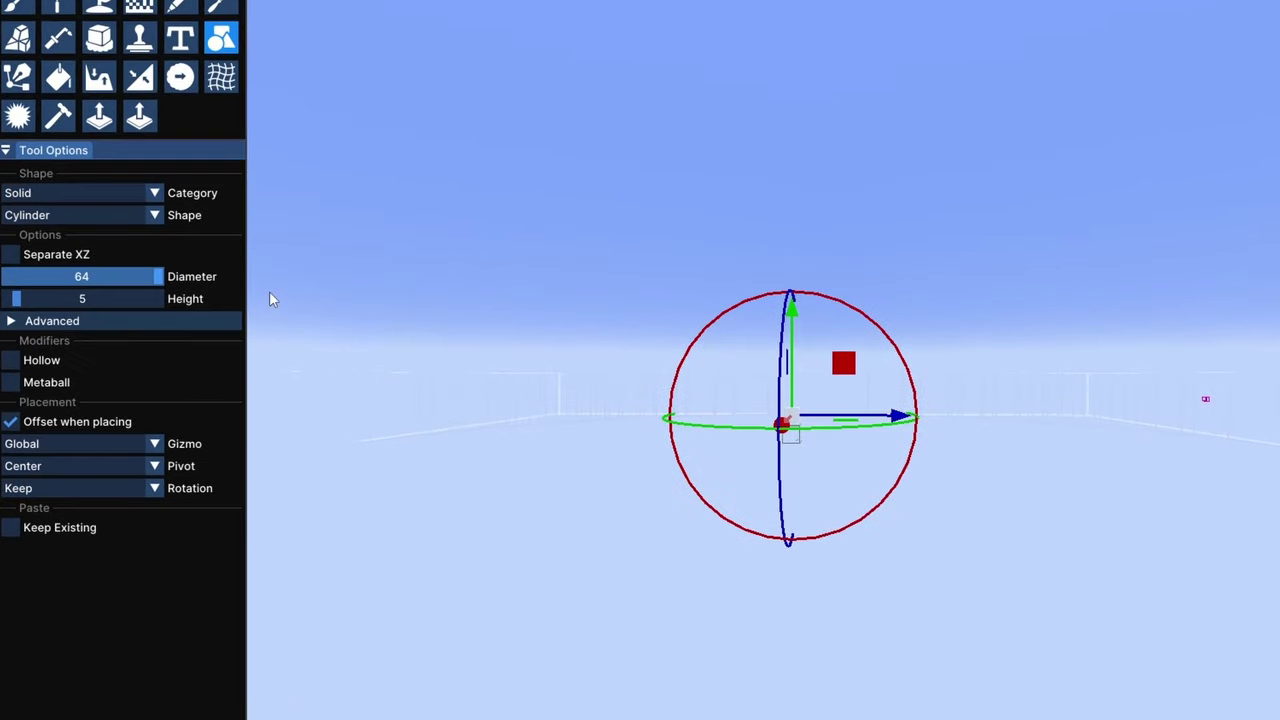
pyautogui.press('space')
pyautogui.press('s')
# Step: Set the cylinder's separate diameters to 200 in X and 175 in Z, and confirm its placement
pyautogui.keyDown('ctrl'); pyautogui.click(90, 276); pyautogui.keyUp('ctrl')
pyautogui.write('150')
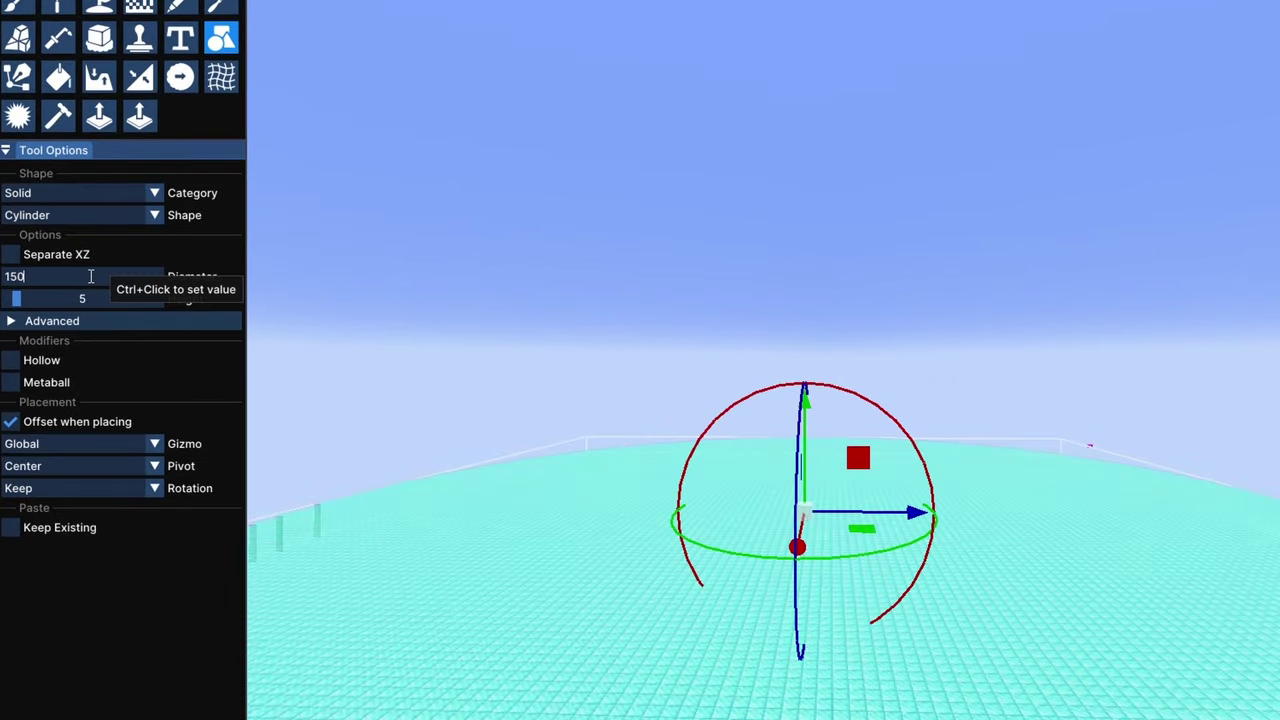
pyautogui.press('BackSpace')
pyautogui.press('BackSpace')
pyautogui.press('BackSpace')
pyautogui.write('200')
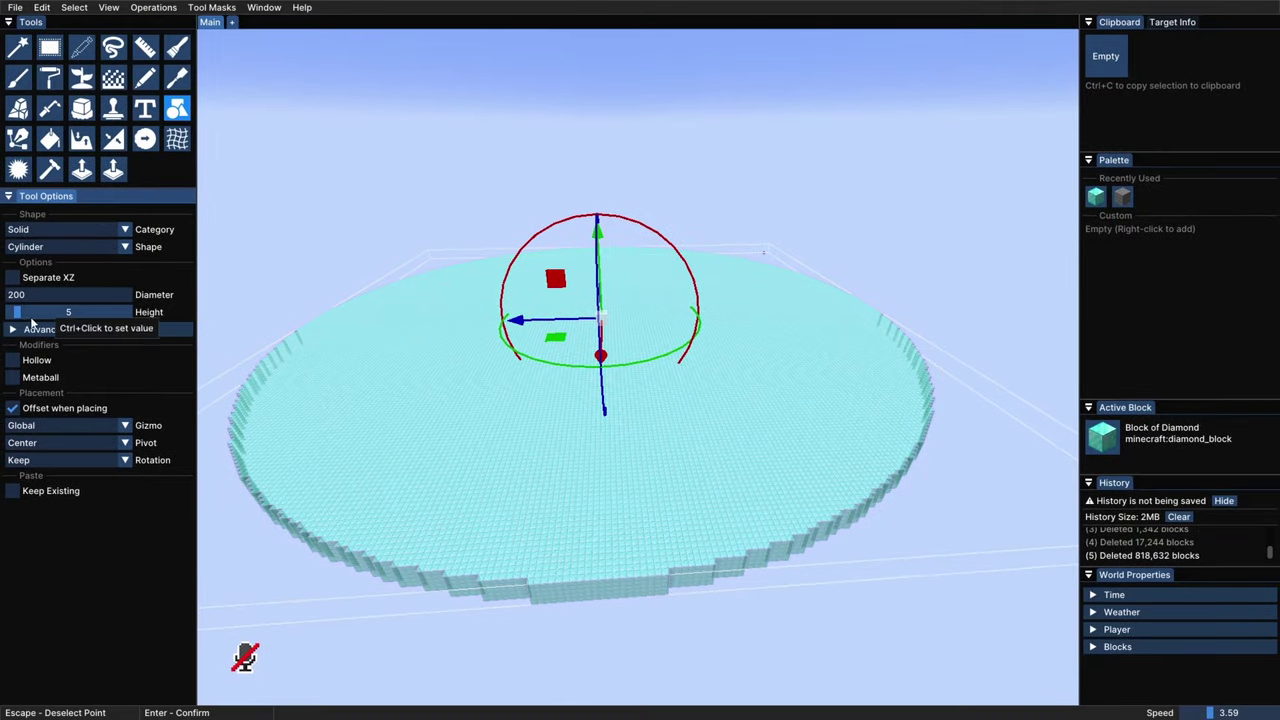
pyautogui.click(12, 278)
pyautogui.press('Return')
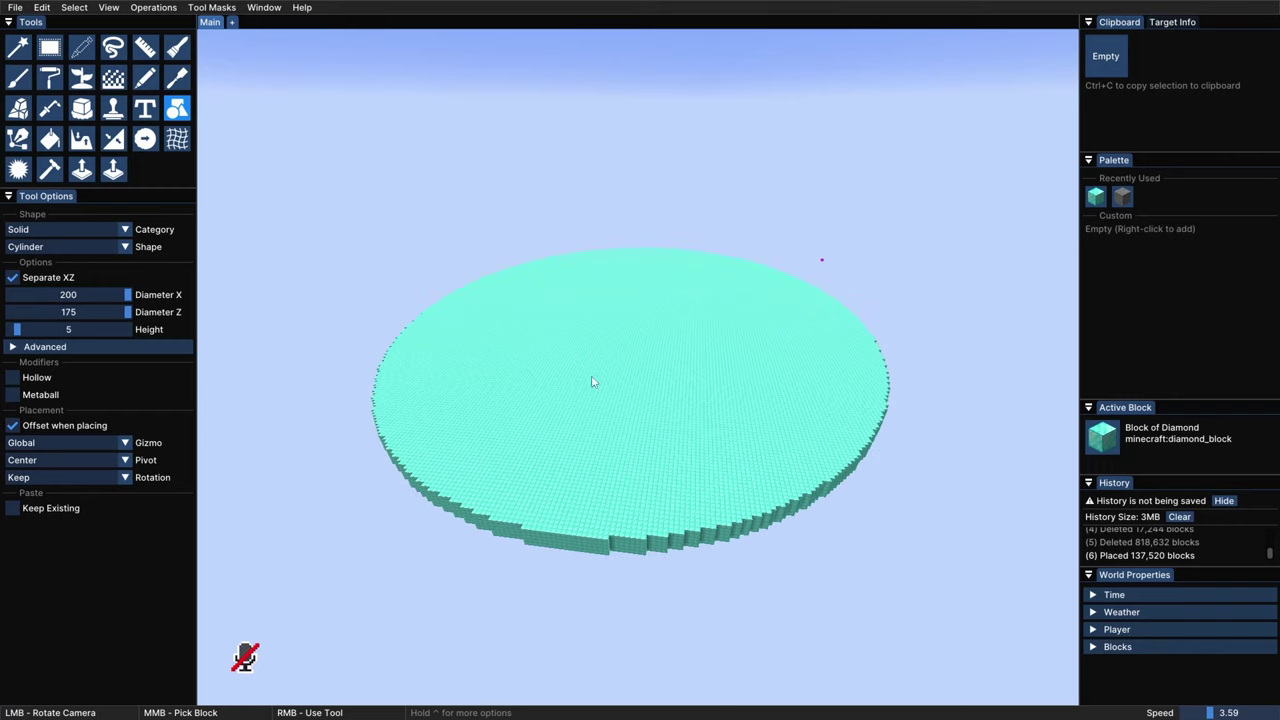
# Step: Melt several sections out of the diamond disc's rim with a radius 5 sphere brush at strength 2.00
pyautogui.moveTo(604, 385); pyautogui.dragTo(728, 527)
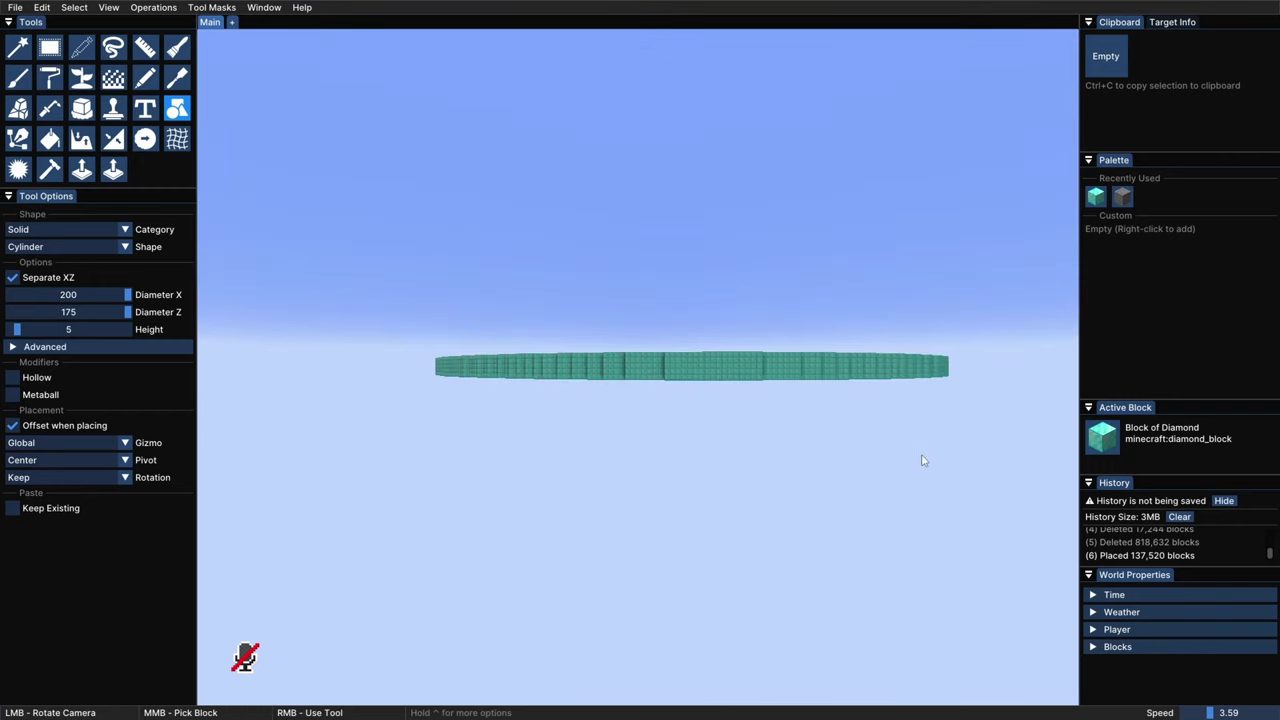
pyautogui.moveTo(697, 400); pyautogui.dragTo(464, 332)
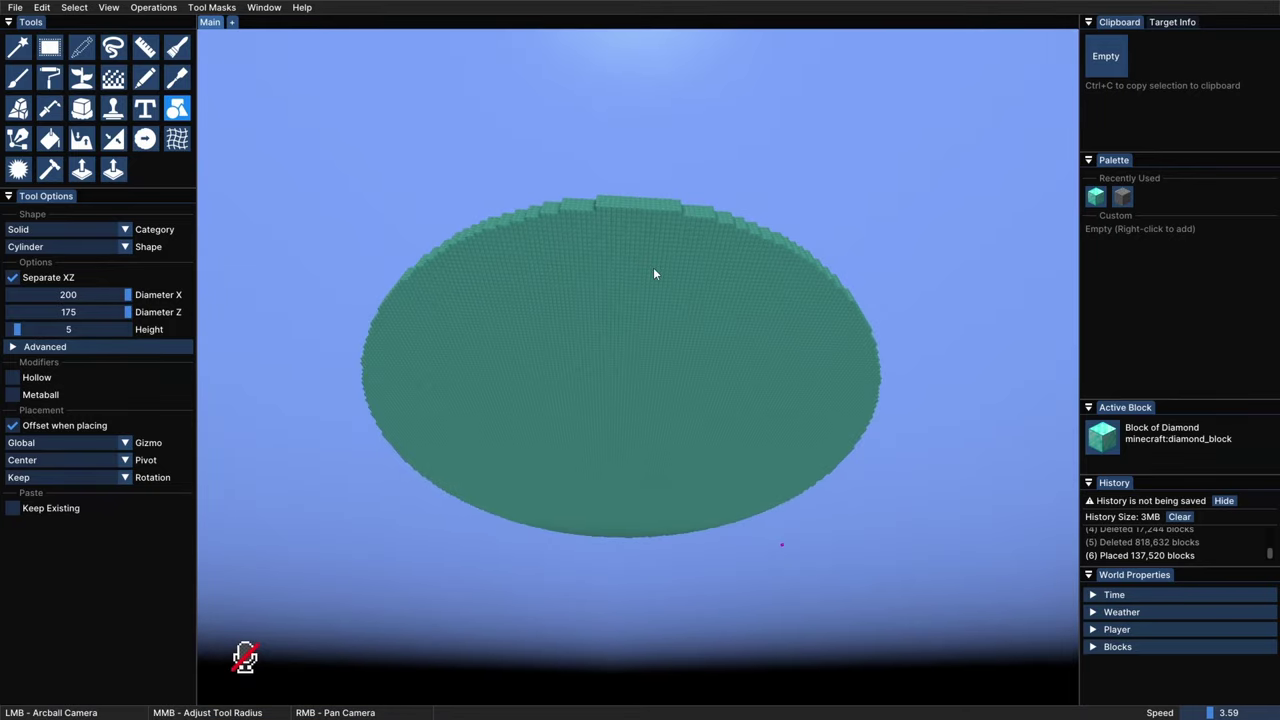
pyautogui.moveTo(654, 274); pyautogui.dragTo(648, 490)
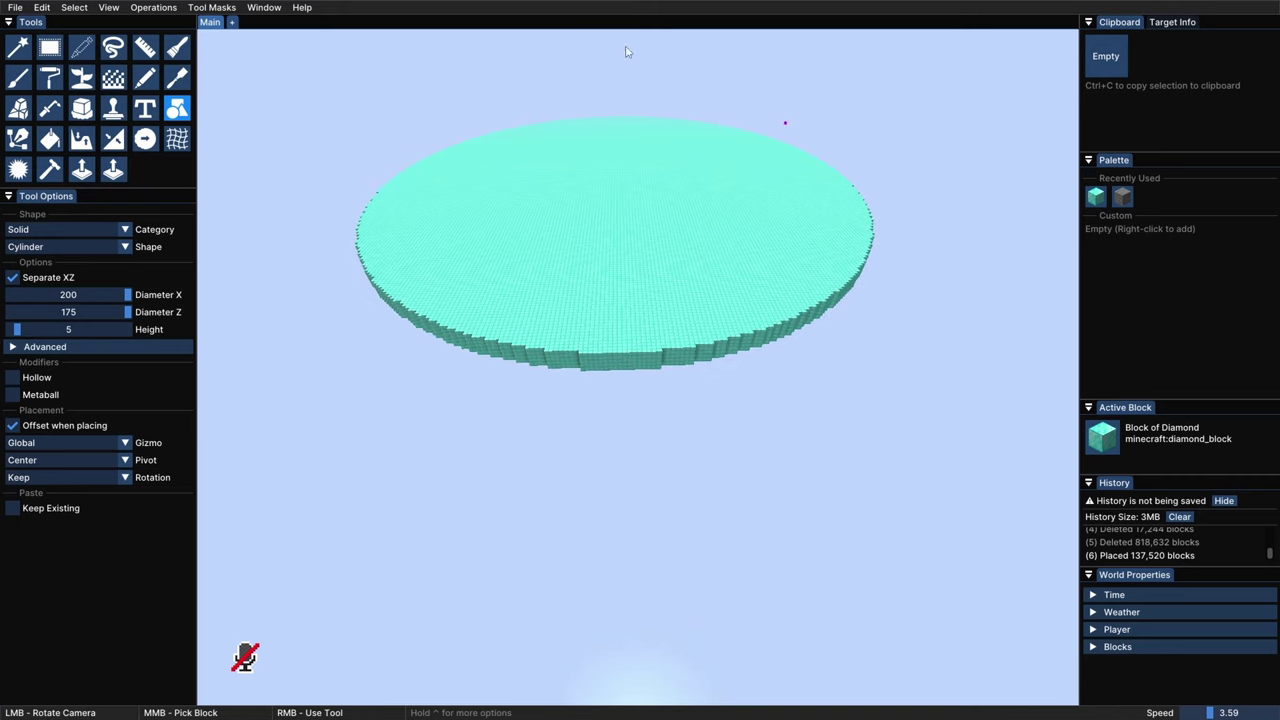
pyautogui.click(81, 108)
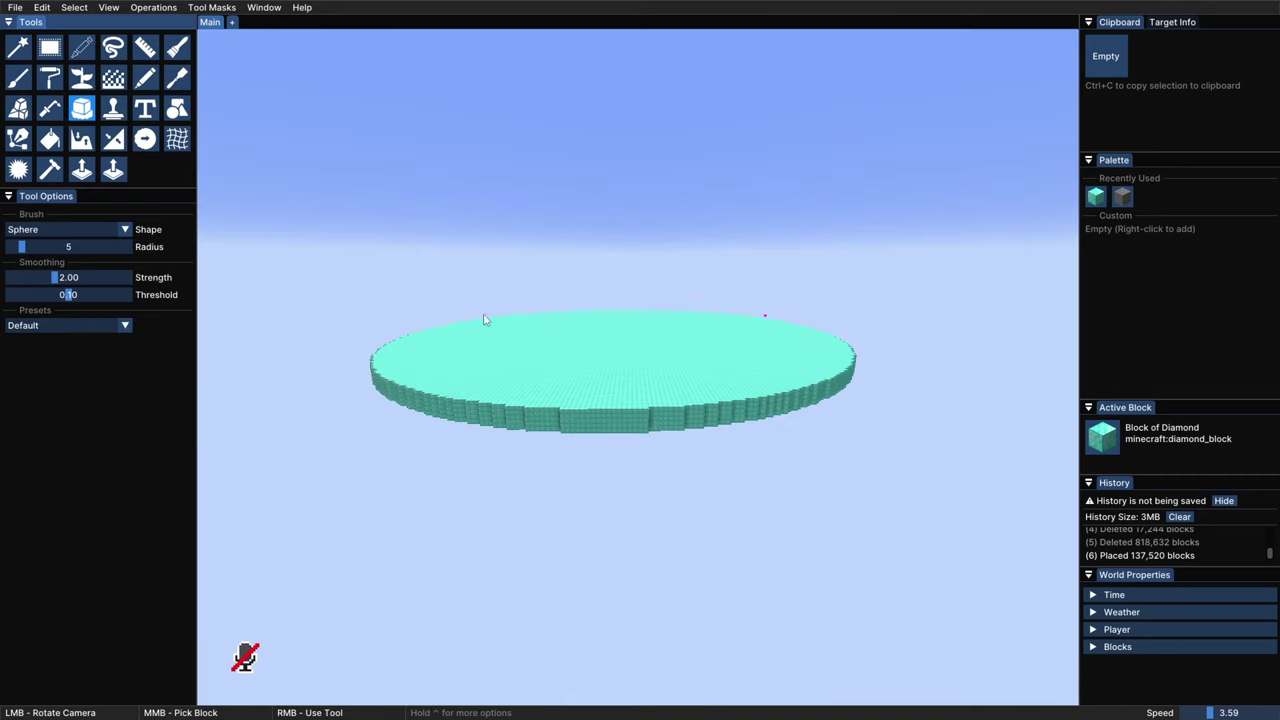
pyautogui.moveTo(465, 408); pyautogui.dragTo(460, 410, button='right')
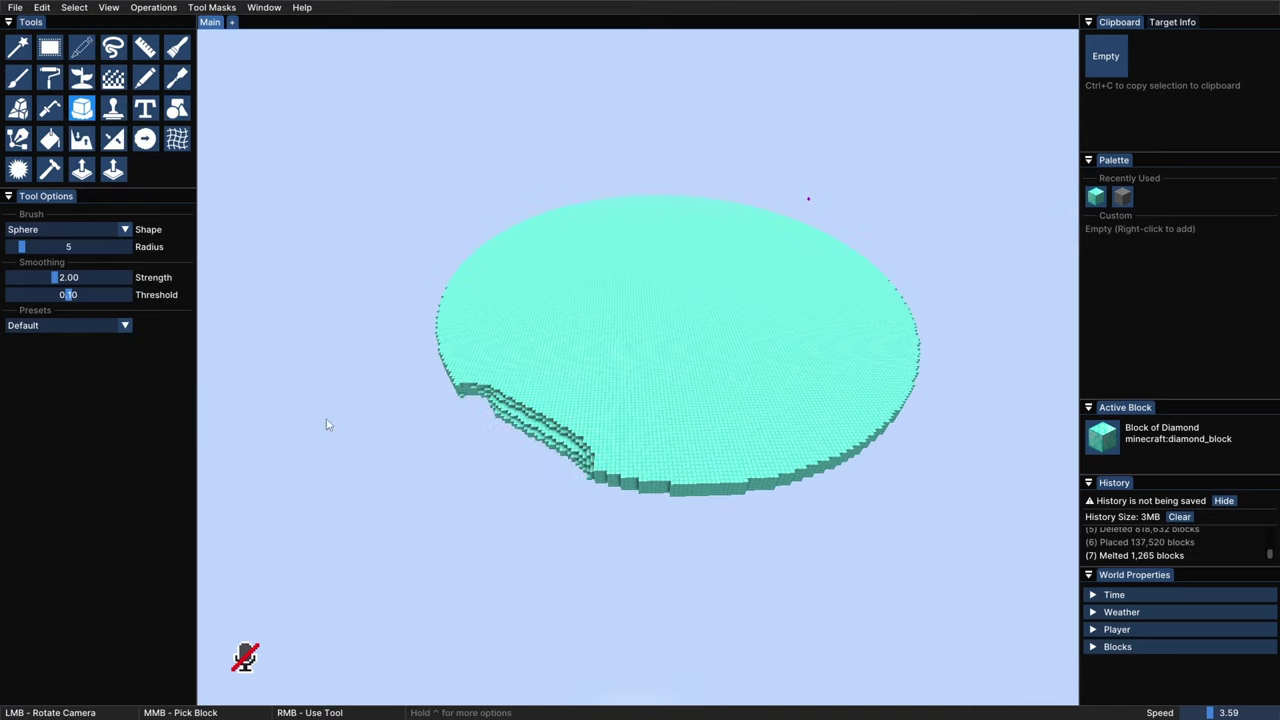
pyautogui.keyDown('ctrl'); pyautogui.moveTo(815, 390); pyautogui.dragTo(488, 500); pyautogui.keyUp('ctrl')
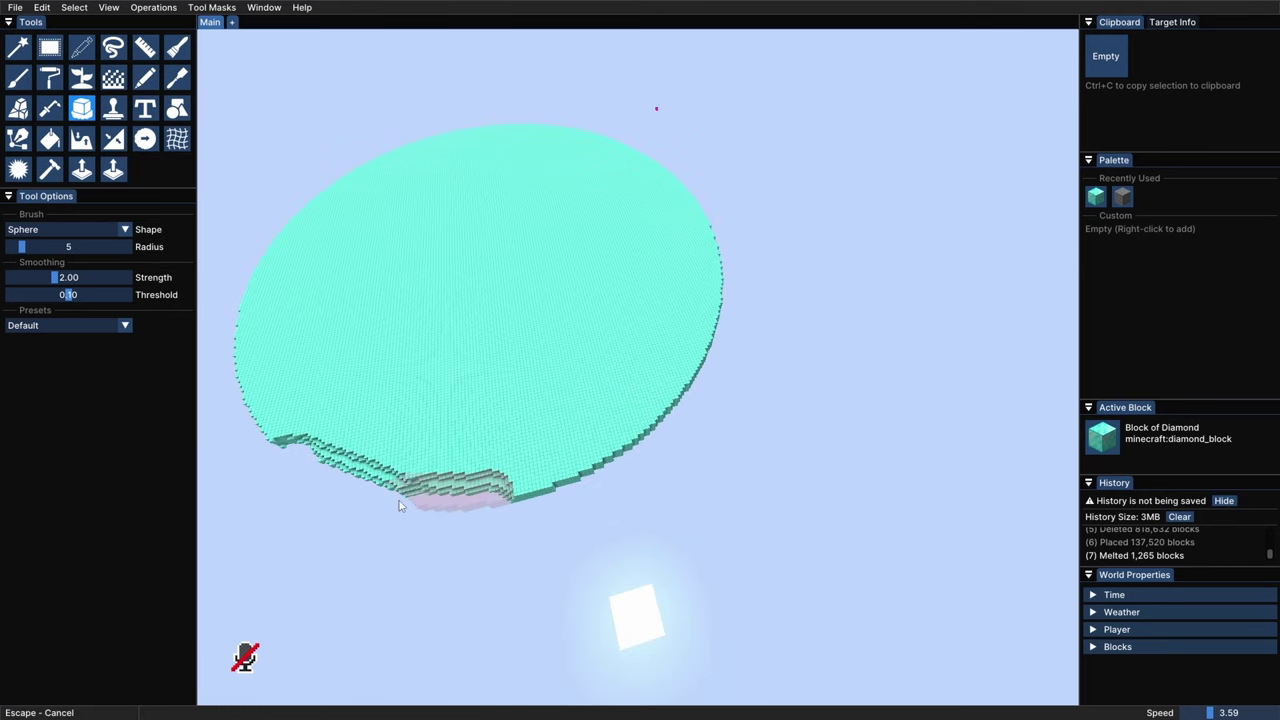
pyautogui.keyDown('ctrl'); pyautogui.moveTo(539, 402); pyautogui.dragTo(1045, 330); pyautogui.keyUp('ctrl')
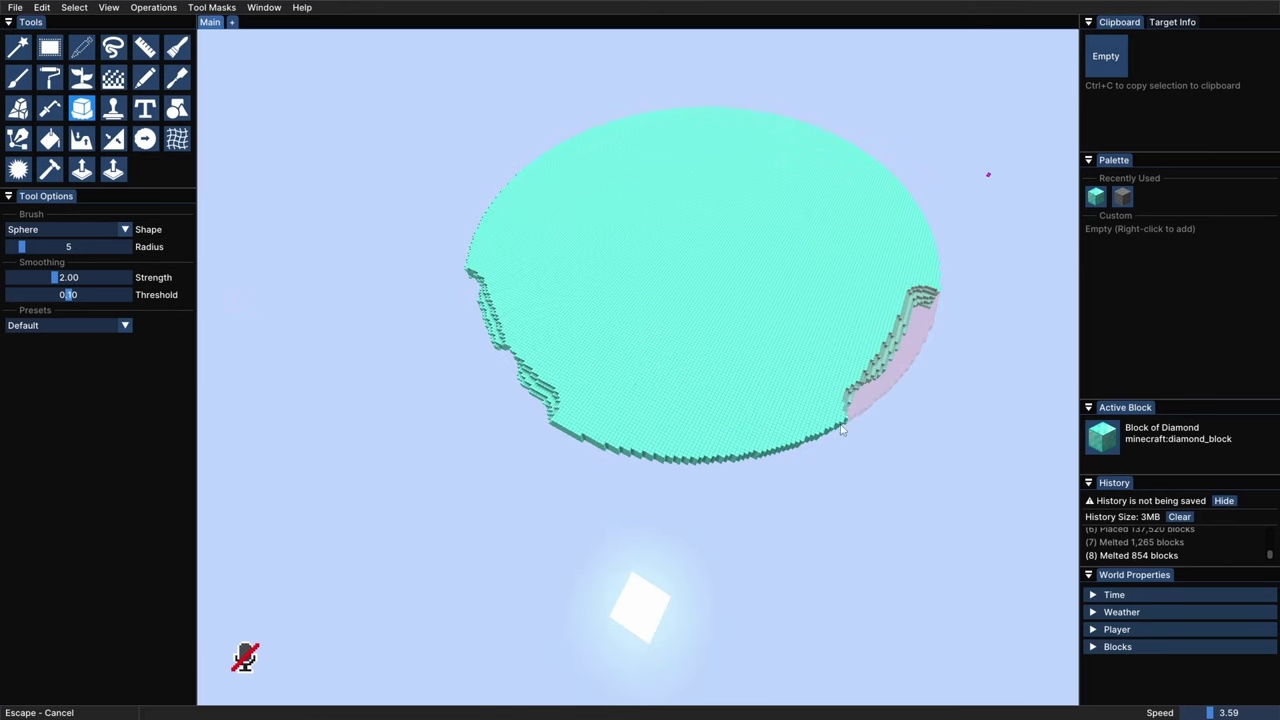
pyautogui.moveTo(809, 449); pyautogui.dragTo(811, 424, button='right')
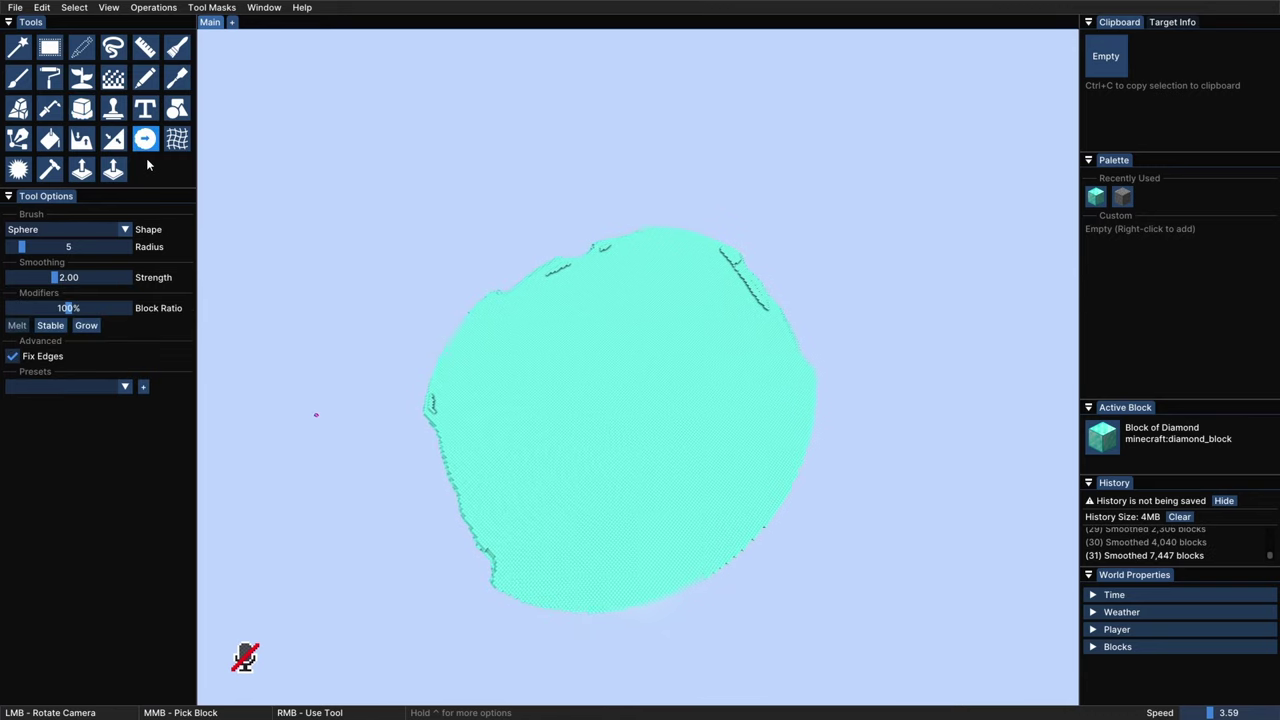
# Step: Raise a broad hill in the middle of the disc using the Elevation tool with radius 32
pyautogui.hotkey('shift', 'd')
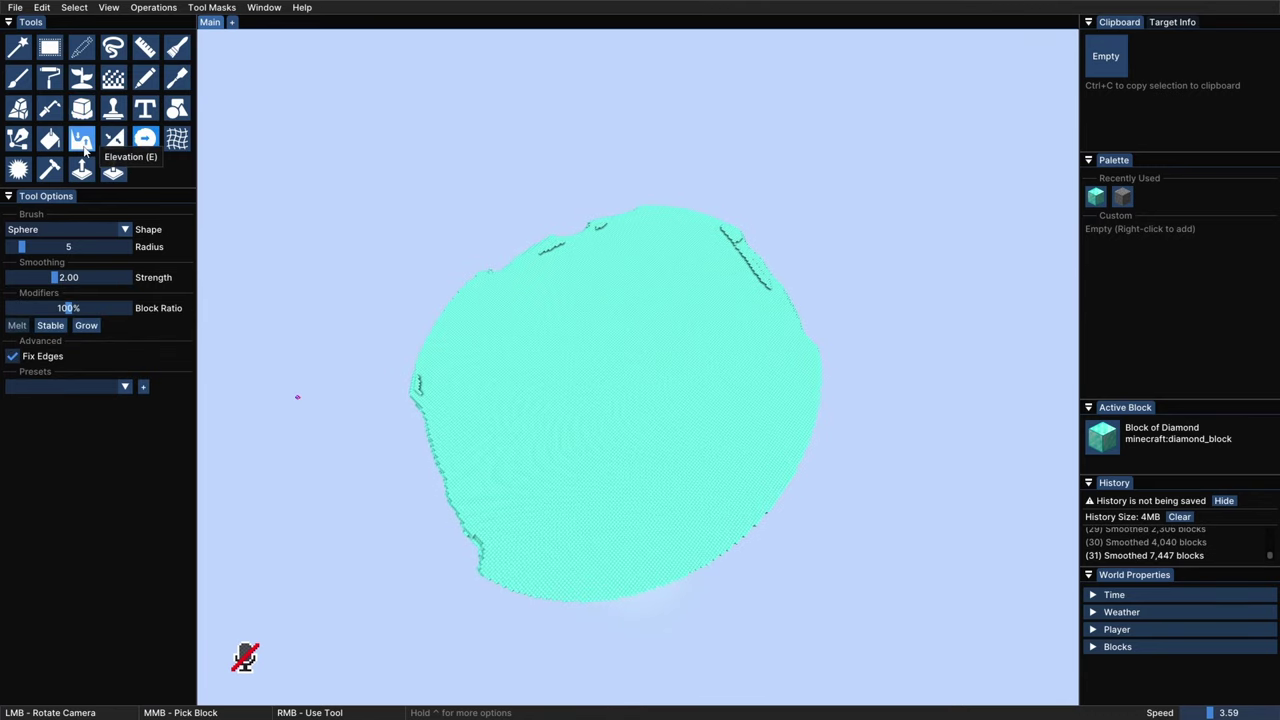
pyautogui.click(82, 141)
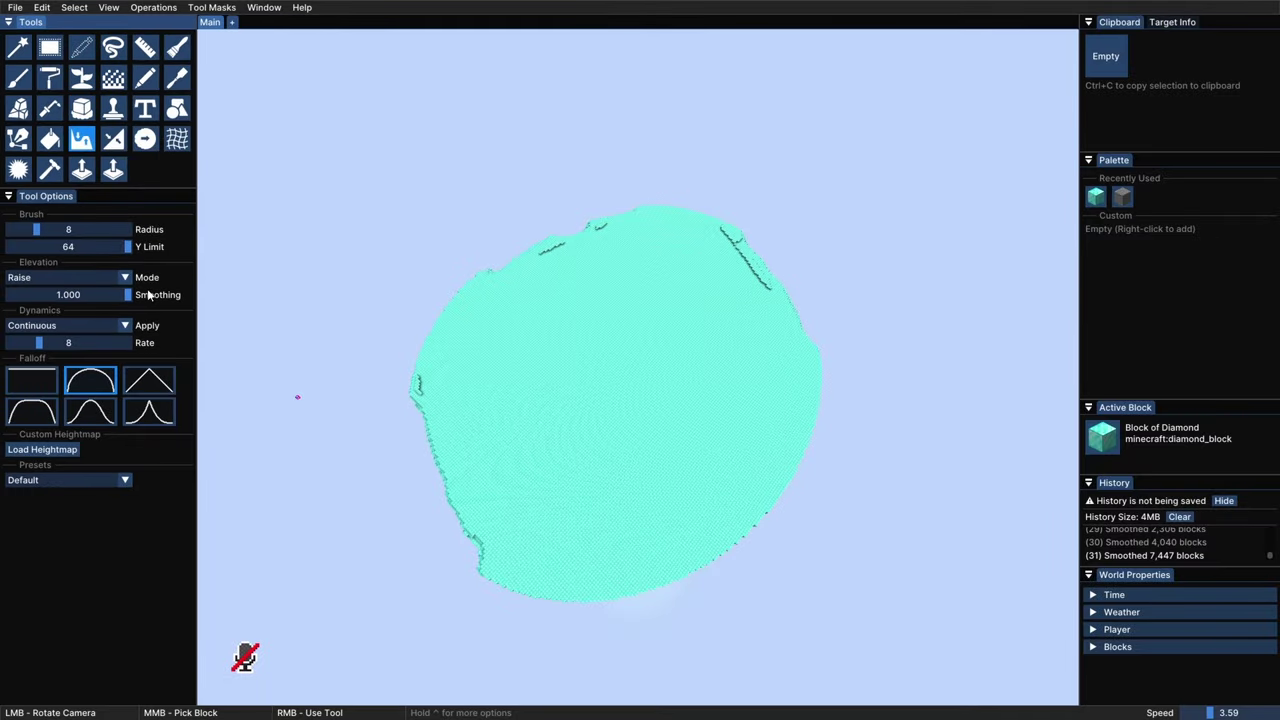
pyautogui.keyDown('ctrl'); pyautogui.scroll(20, 703, 437); pyautogui.keyUp('ctrl')
pyautogui.moveTo(684, 408); pyautogui.dragTo(688, 349, button='right')
pyautogui.moveTo(557, 399)
pyautogui.mouseDown(button='right')
pyautogui.moveTo(600, 334)
pyautogui.moveTo(638, 424)
pyautogui.mouseUp(button='right')
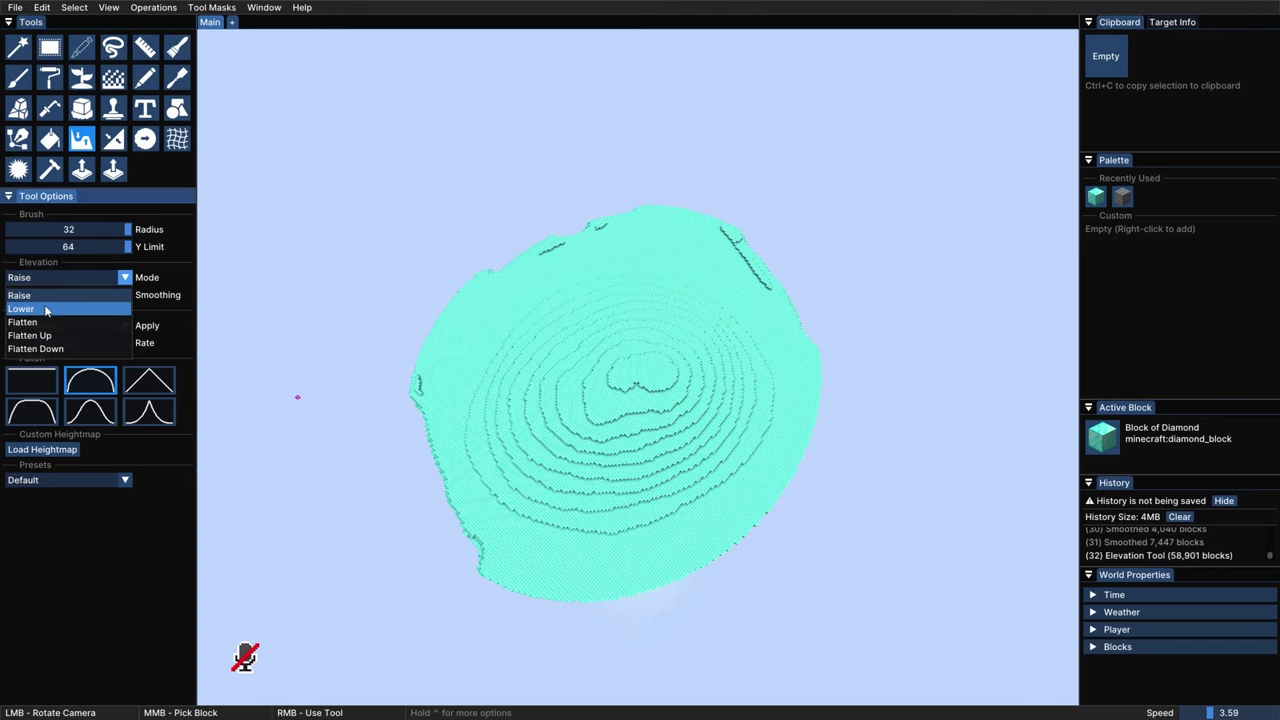
# Step: Lower the hill's centre with the Elevation tool, and flatten the terrain in Flatten mode with the rate increased to 21
pyautogui.click(45, 309)
pyautogui.rightClick(613, 400)
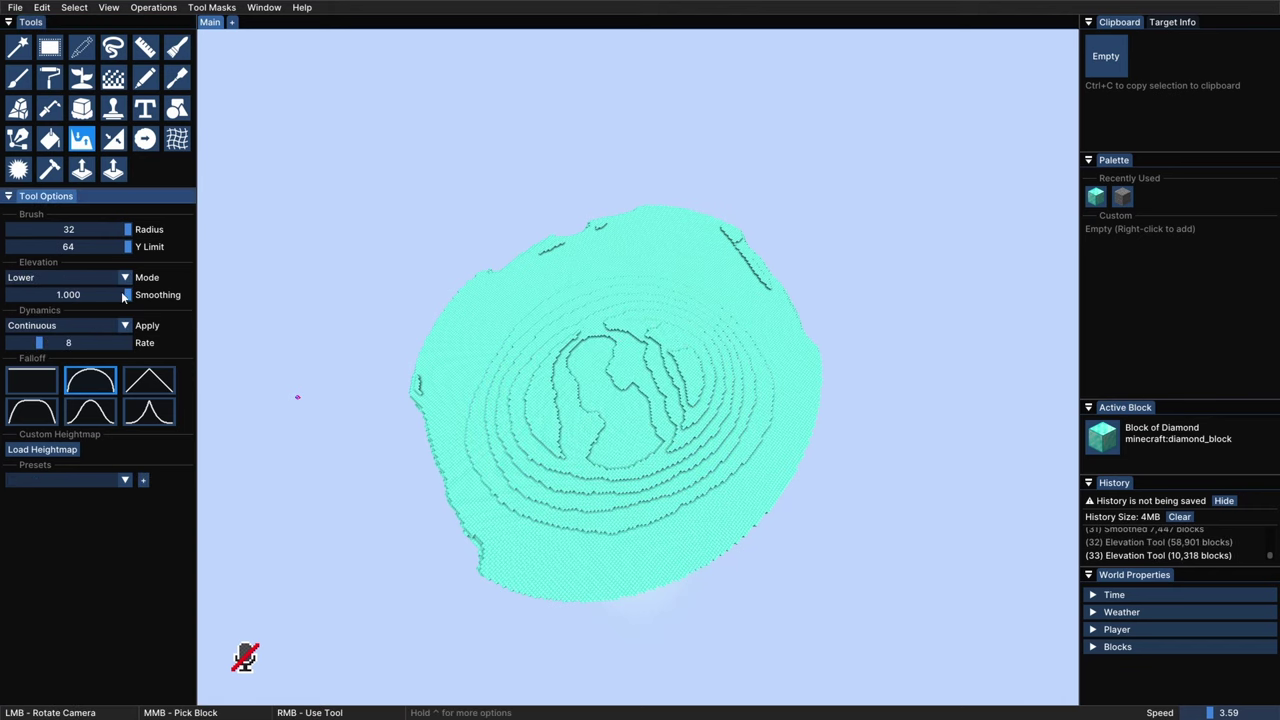
pyautogui.click(65, 322)
pyautogui.moveTo(600, 451); pyautogui.dragTo(585, 396, button='right')
pyautogui.keyDown('ctrl'); pyautogui.moveTo(711, 448); pyautogui.dragTo(690, 300); pyautogui.keyUp('ctrl')
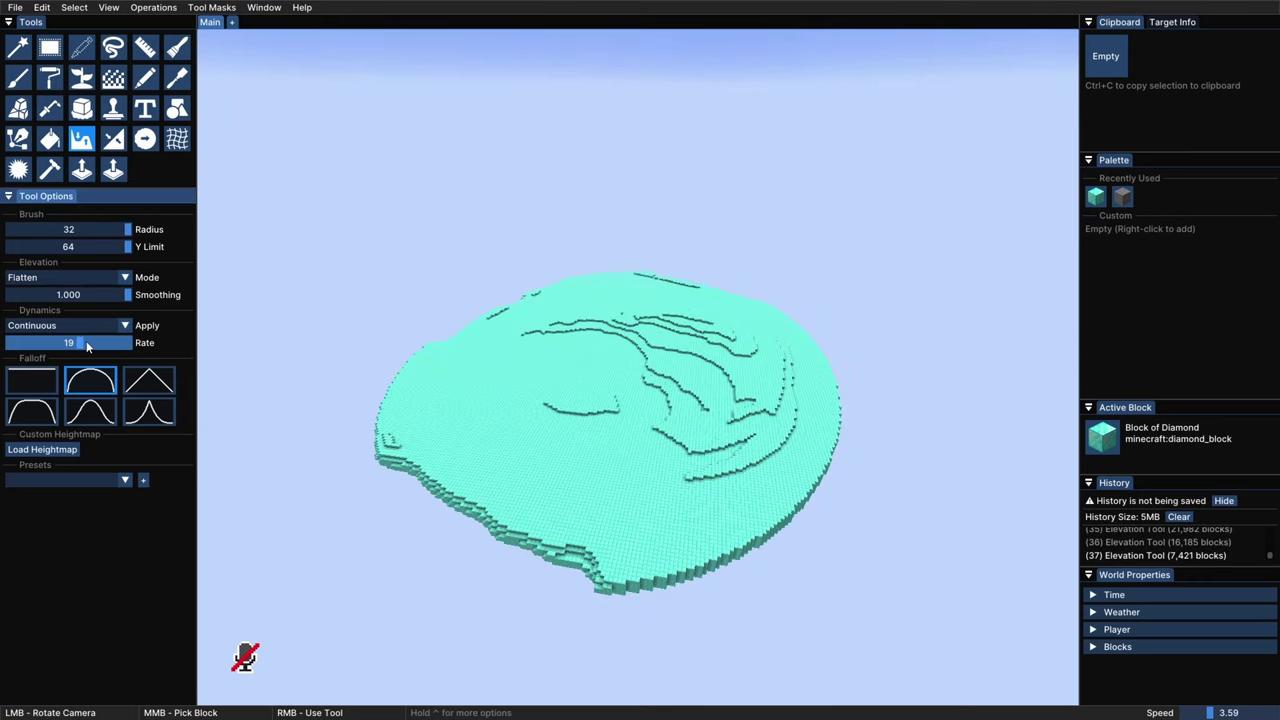
pyautogui.moveTo(87, 345); pyautogui.dragTo(88, 345)
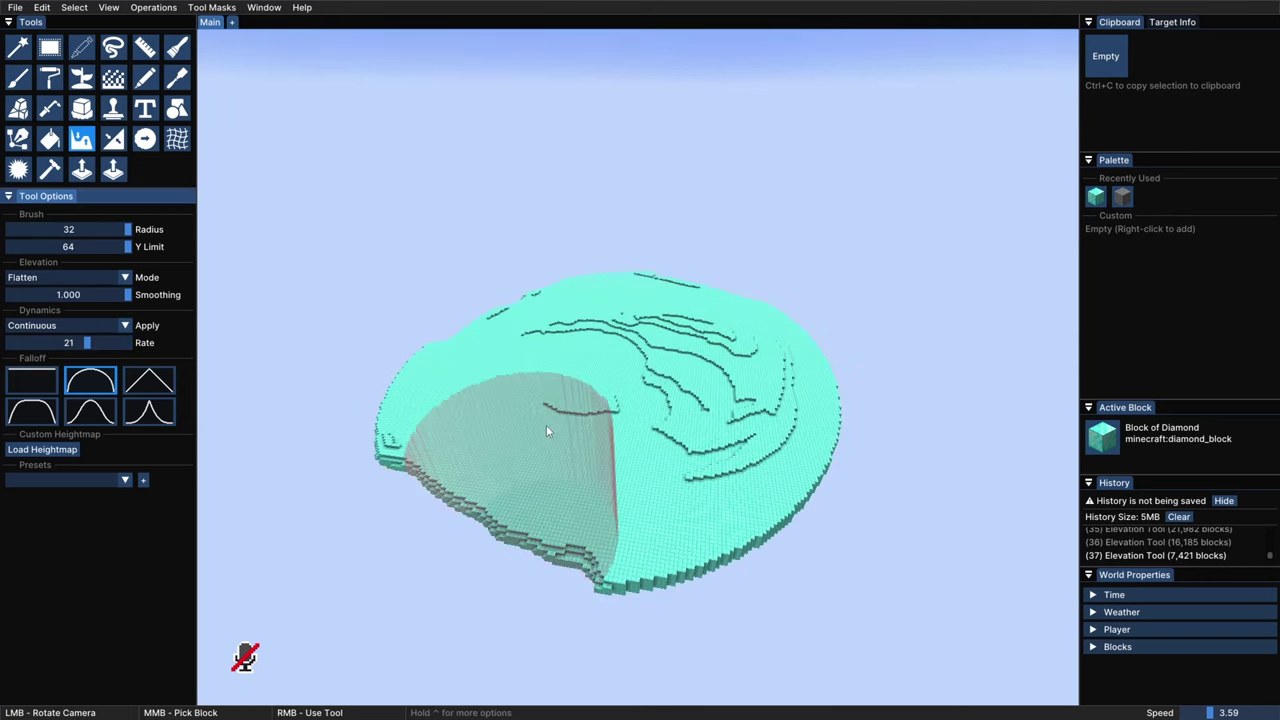
pyautogui.moveTo(557, 425)
pyautogui.mouseDown(button='right')
pyautogui.moveTo(650, 370)
pyautogui.moveTo(720, 350)
pyautogui.mouseUp(button='right')
# Step: Try Flatten Up mode on the area in front of the remaining ridge
pyautogui.click(101, 277)
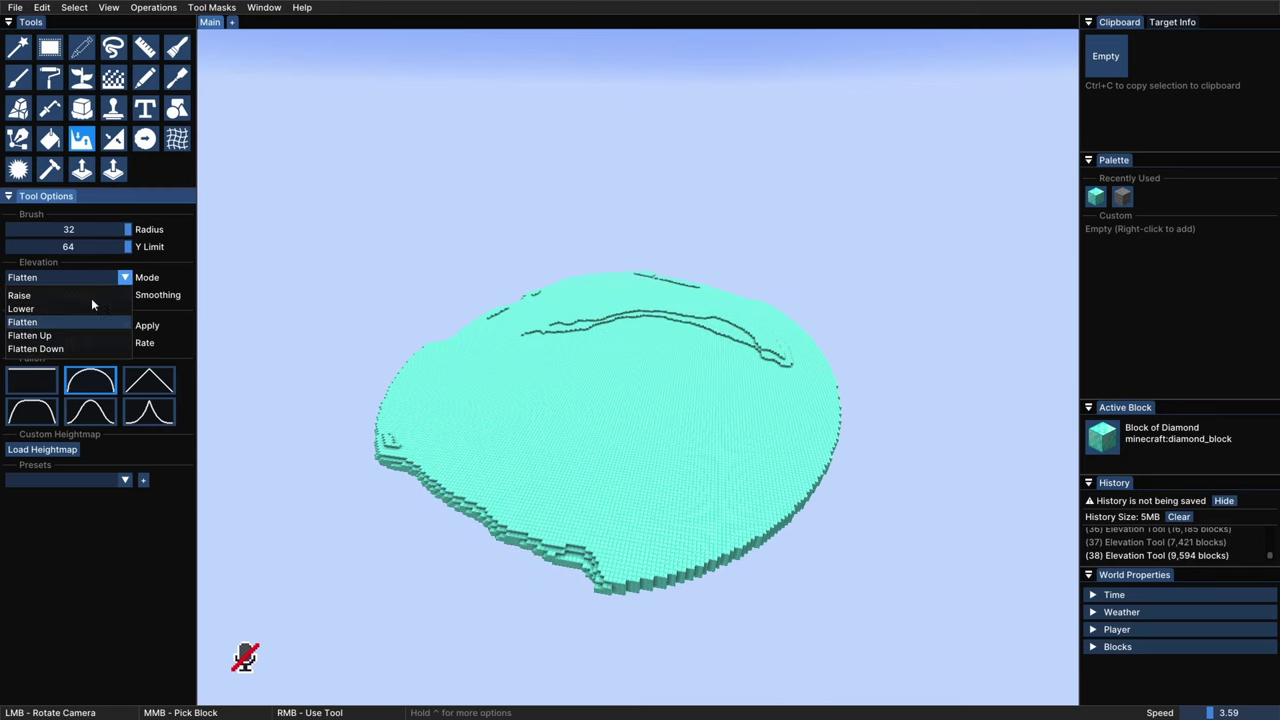
pyautogui.click(63, 338)
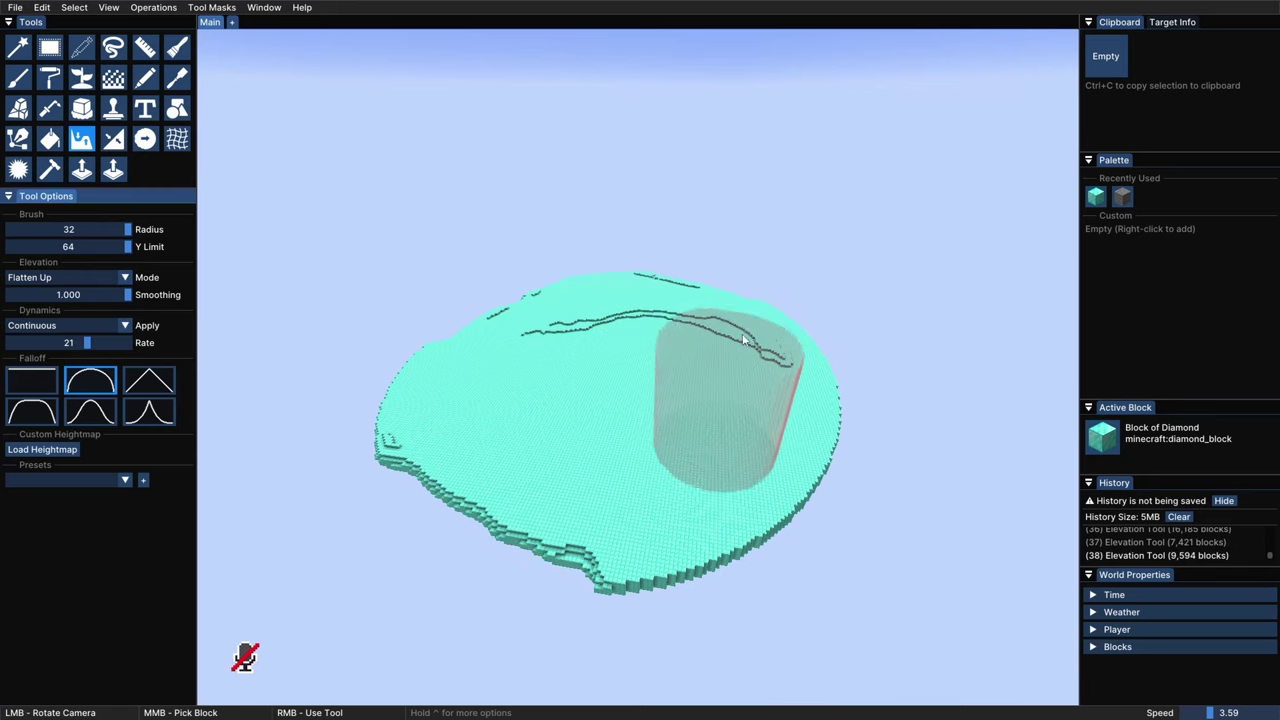
pyautogui.moveTo(745, 358)
pyautogui.mouseDown(button='right')
pyautogui.moveTo(752, 346)
pyautogui.moveTo(640, 385)
pyautogui.mouseUp(button='right')
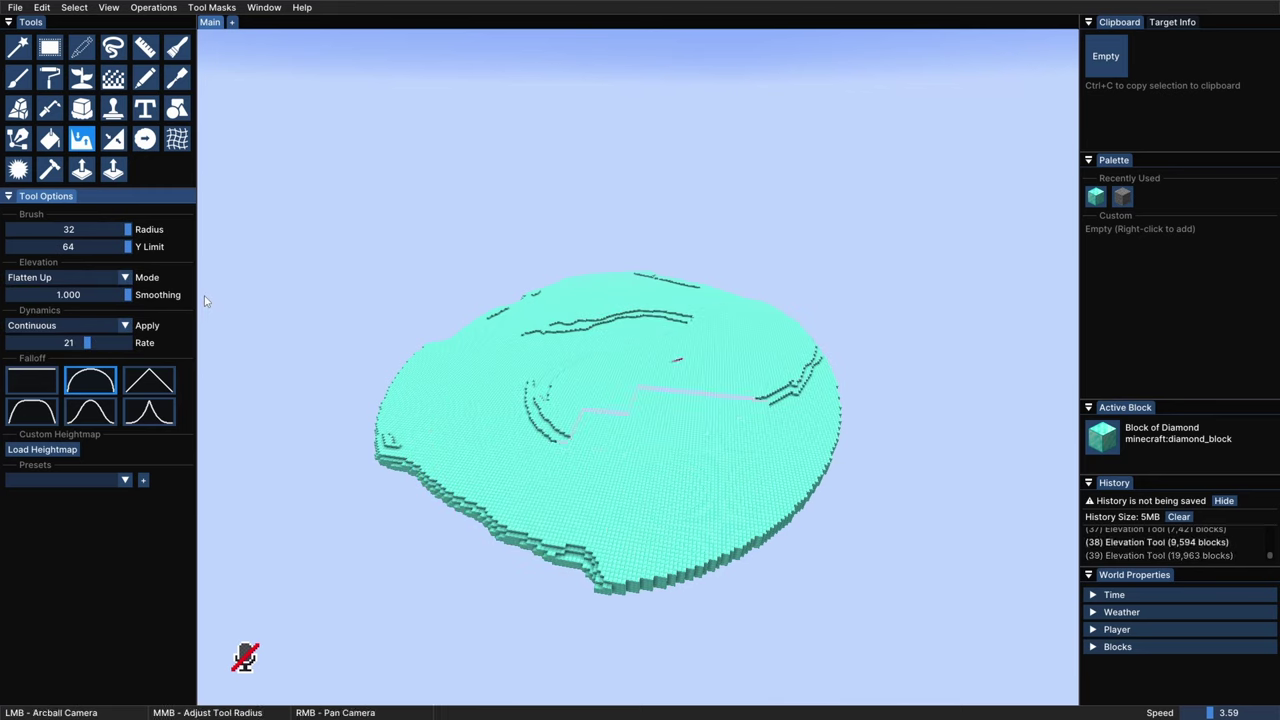
# Step: Level off the remaining ridge on the disc using Flatten Down mode
pyautogui.click(80, 349)
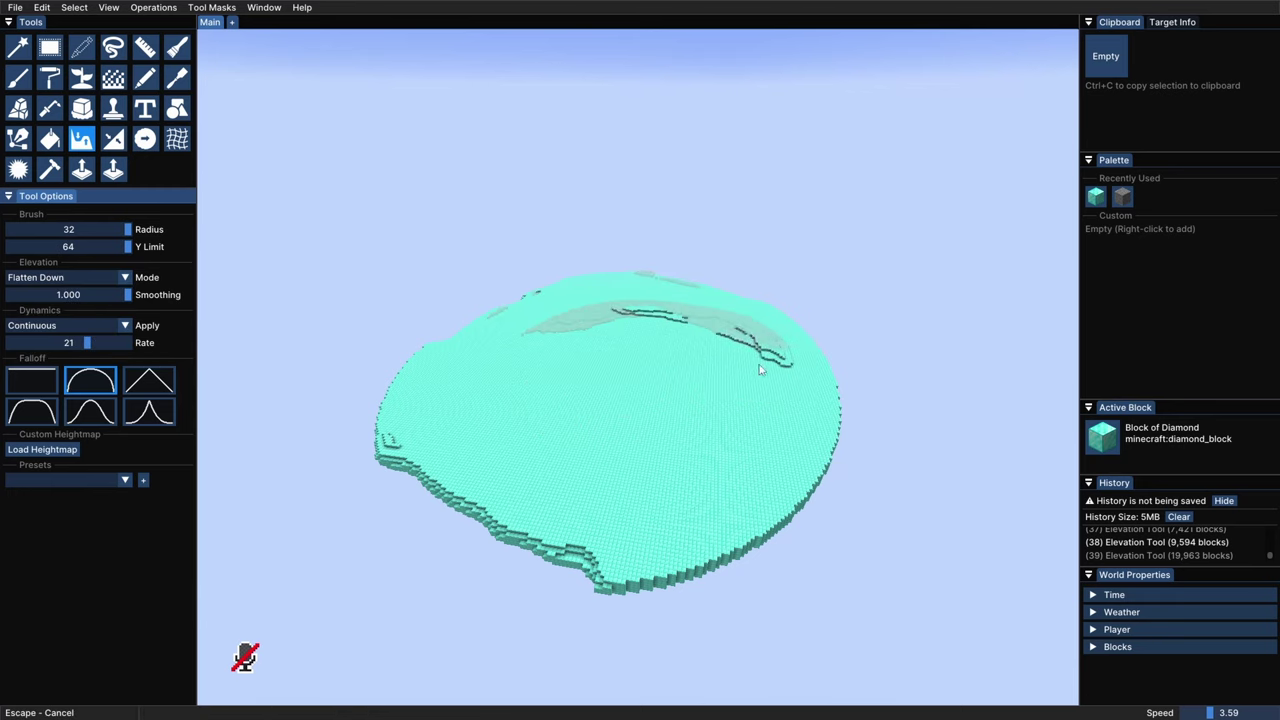
pyautogui.moveTo(437, 342); pyautogui.dragTo(440, 345, button='right')
pyautogui.moveTo(440, 345); pyautogui.dragTo(541, 452)
pyautogui.moveTo(725, 445)
pyautogui.keyDown('ctrl'); pyautogui.mouseDown()
pyautogui.moveTo(443, 457)
pyautogui.moveTo(560, 390)
pyautogui.mouseUp(); pyautogui.keyUp('ctrl')
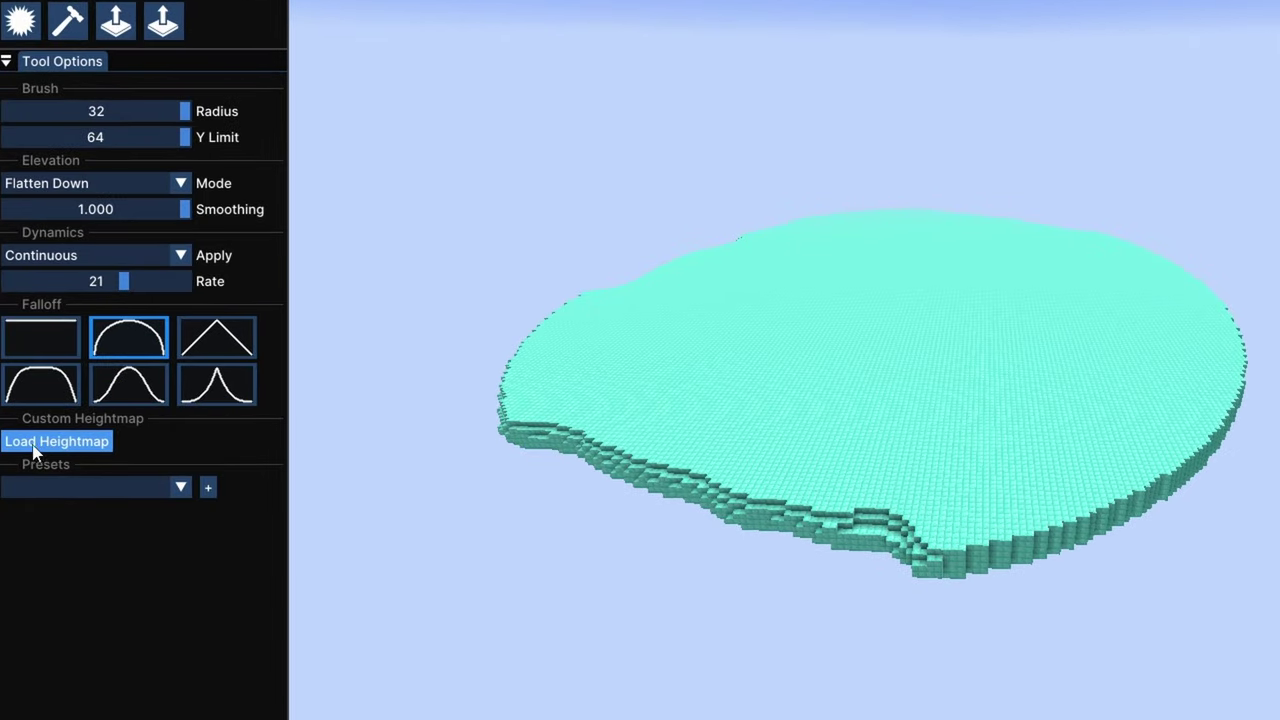
# Step: Load a custom mountain heightmap image into the Elevation brush and raise terrain with it in Raise mode at rate 19
pyautogui.click(53, 447)
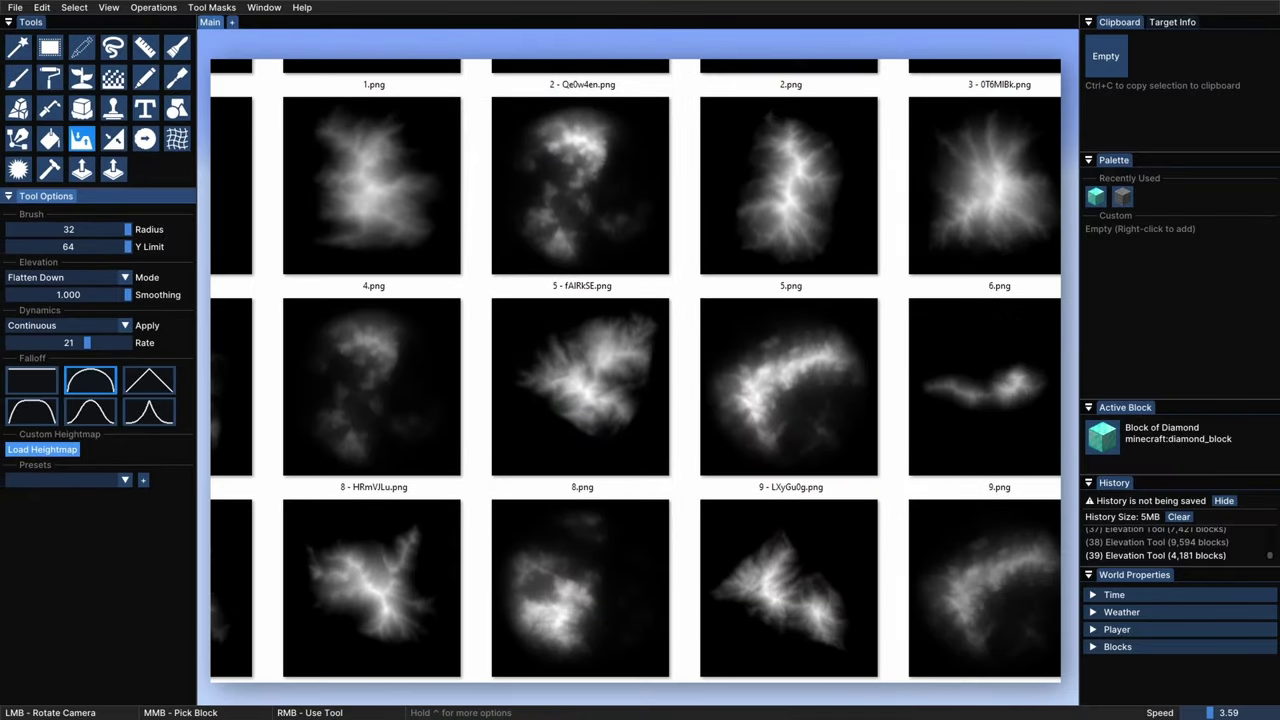
pyautogui.scroll(-5, 942, 322)
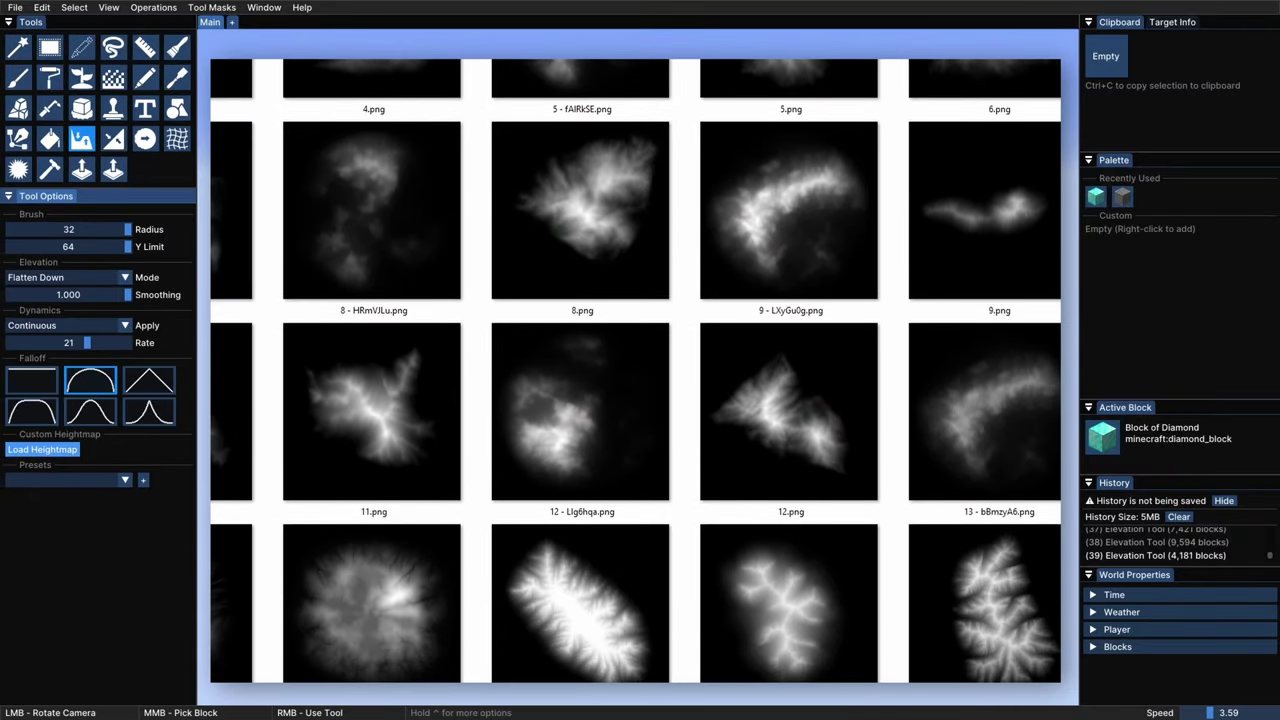
pyautogui.scroll(-10, 635, 371)
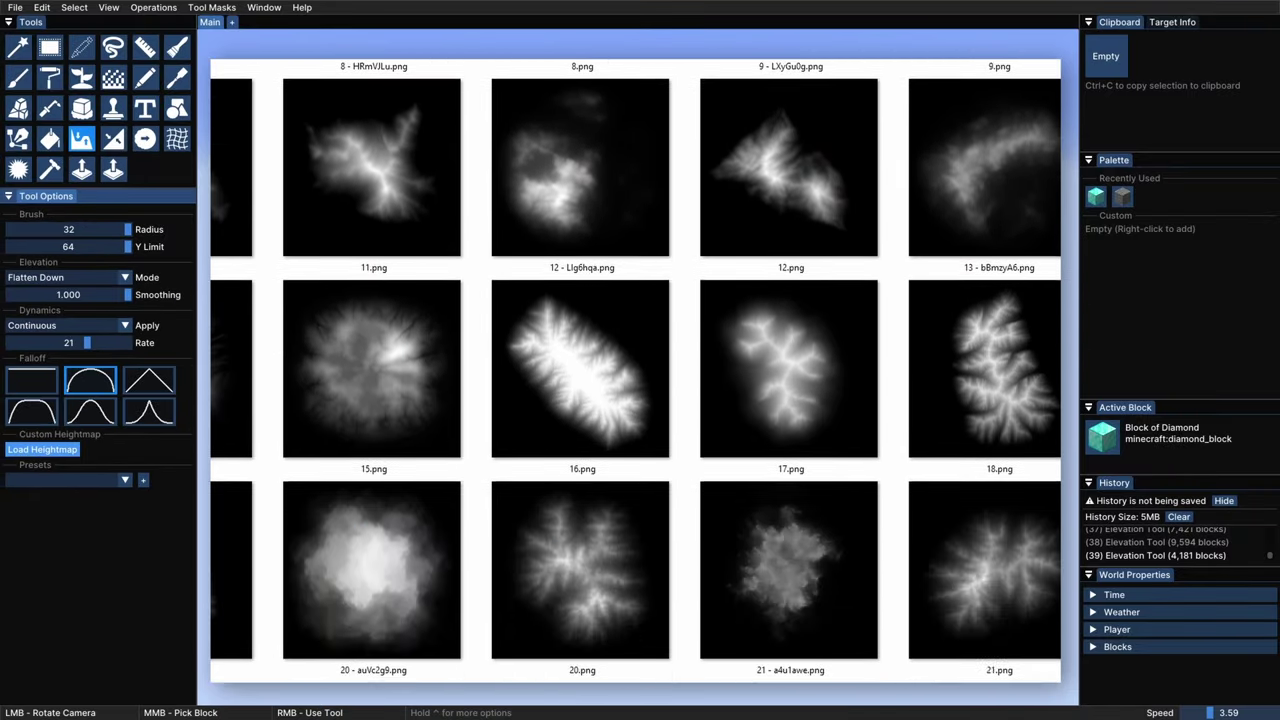
pyautogui.scroll(-15, 635, 371)
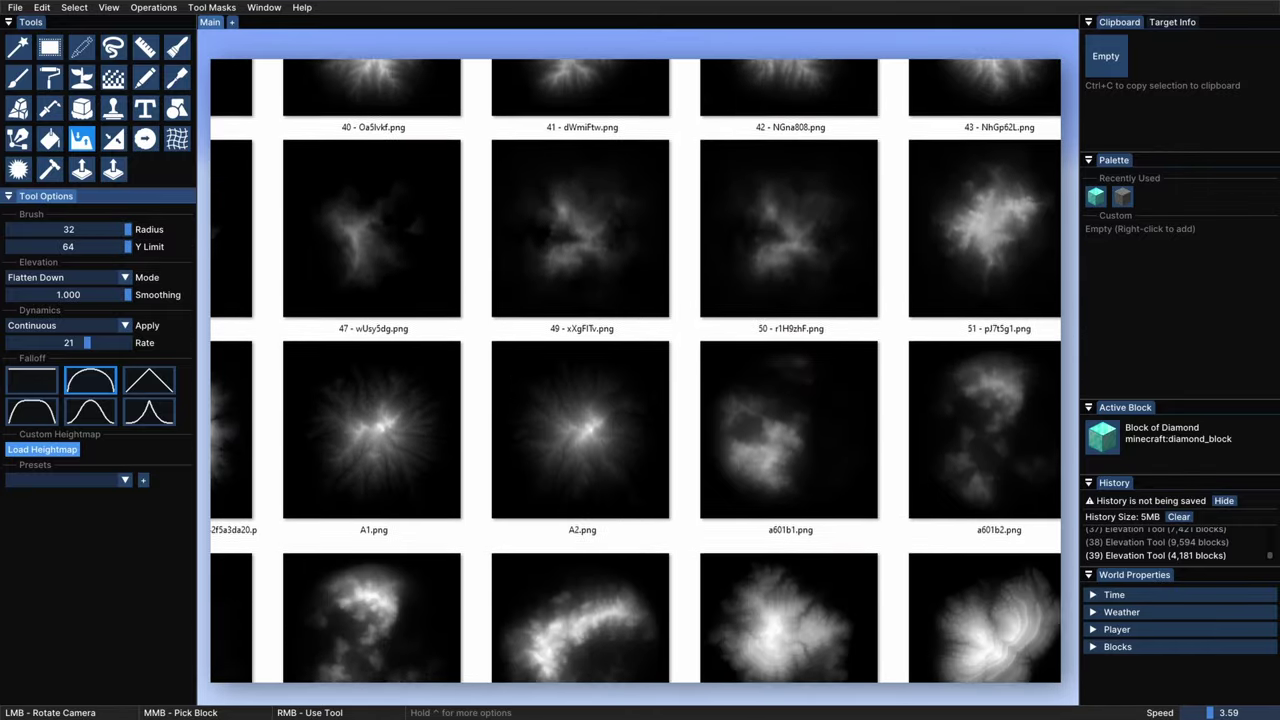
pyautogui.scroll(-15, 695, 366)
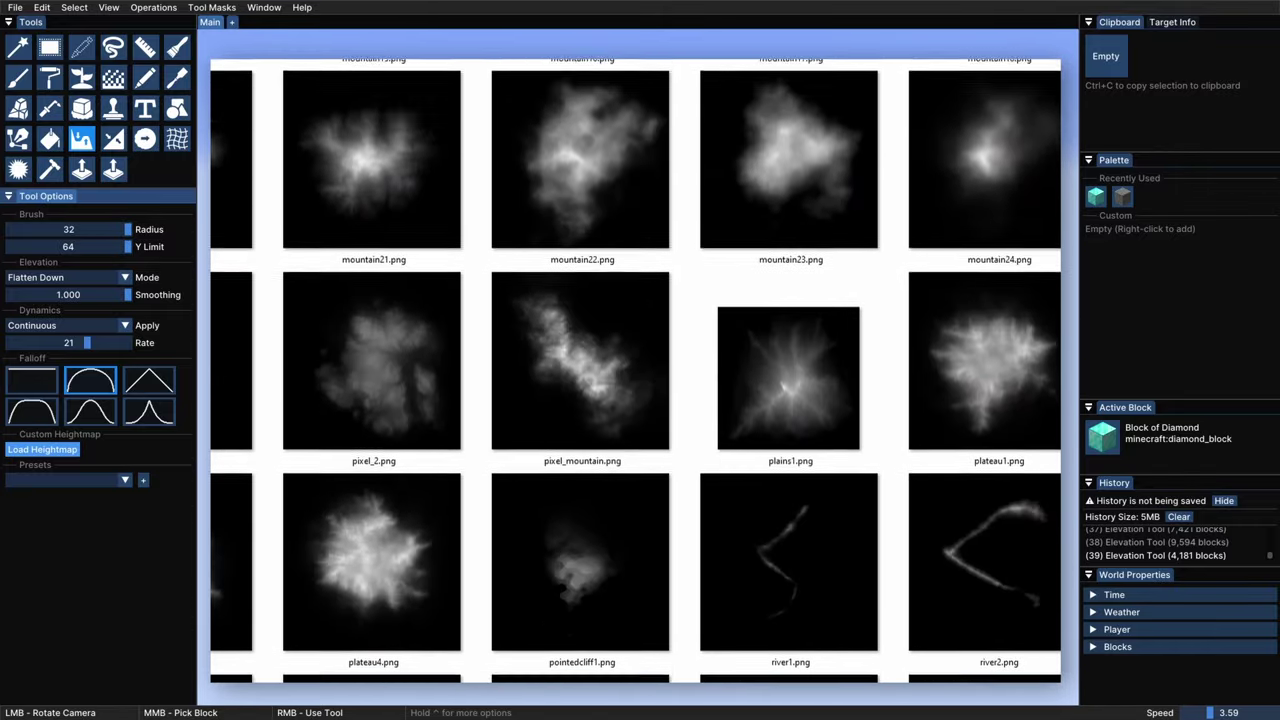
pyautogui.click(695, 366)
pyautogui.moveTo(614, 395); pyautogui.dragTo(748, 371)
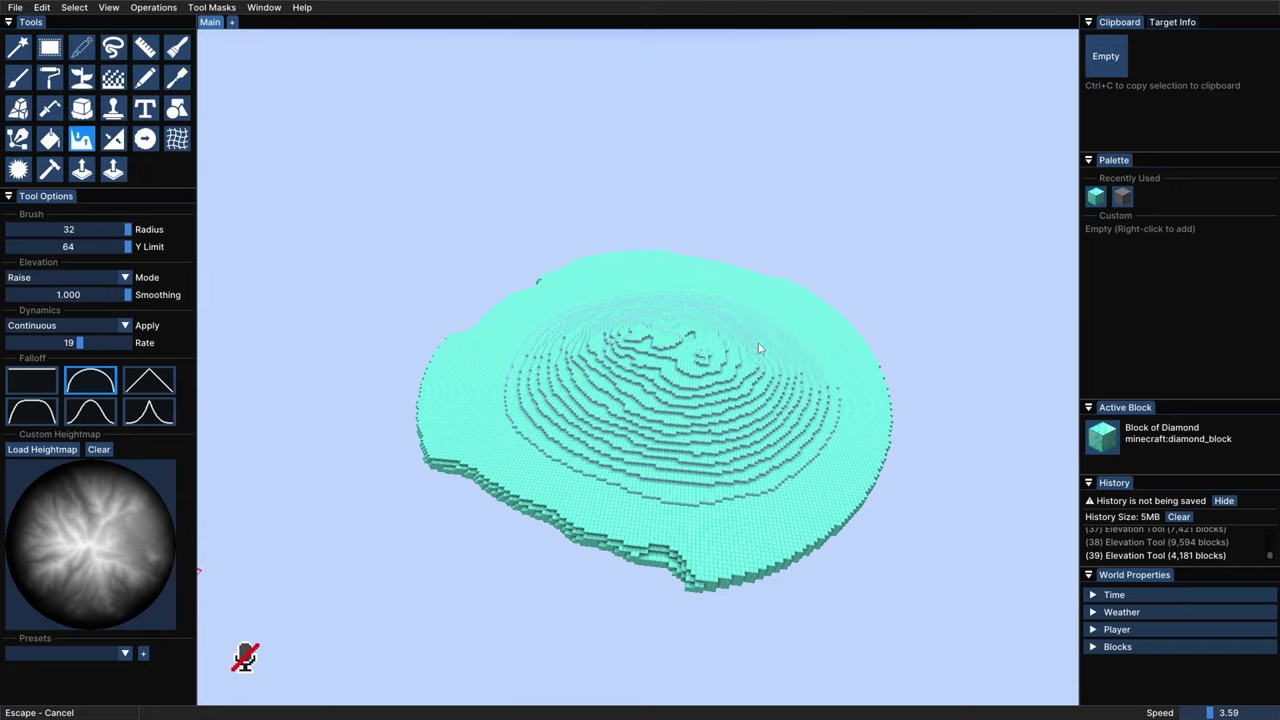
# Step: Raise the disc's terrain into a broad hill using the mountain heightmap Elevation brush at radius 32
pyautogui.click(182, 535)
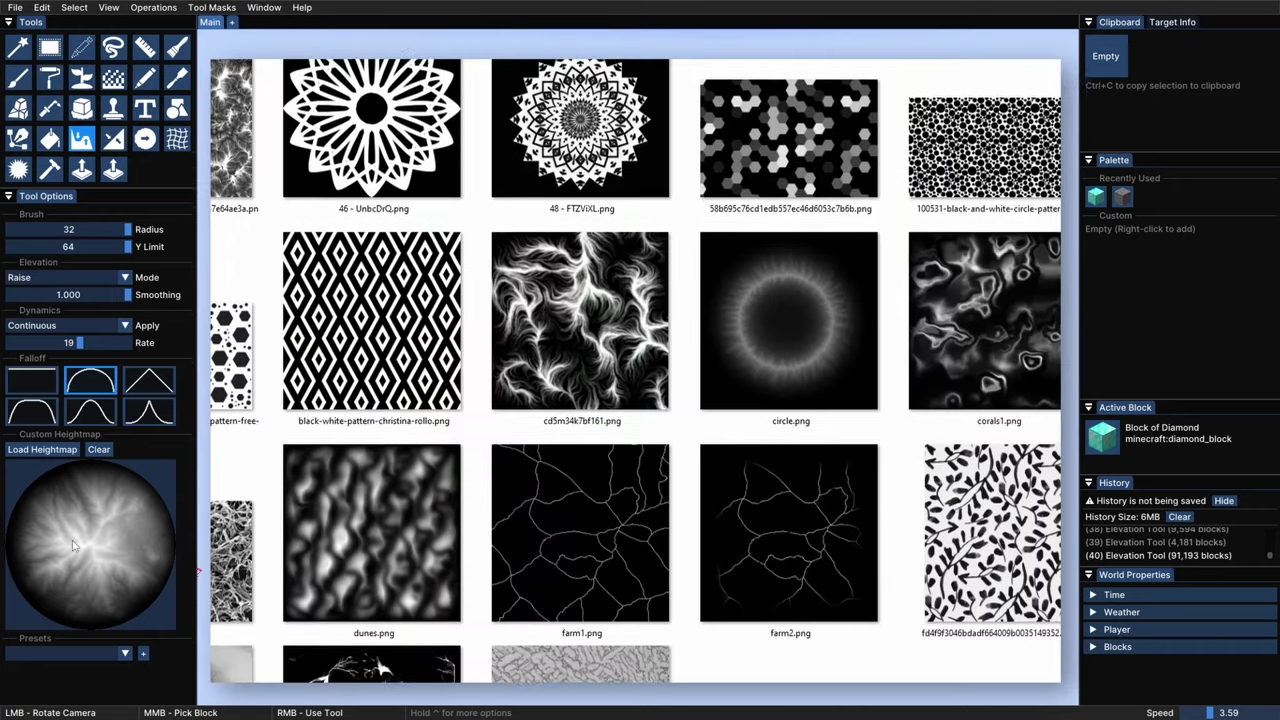
pyautogui.scroll(3, 635, 370)
pyautogui.moveTo(694, 304); pyautogui.dragTo(783, 286, button='right')
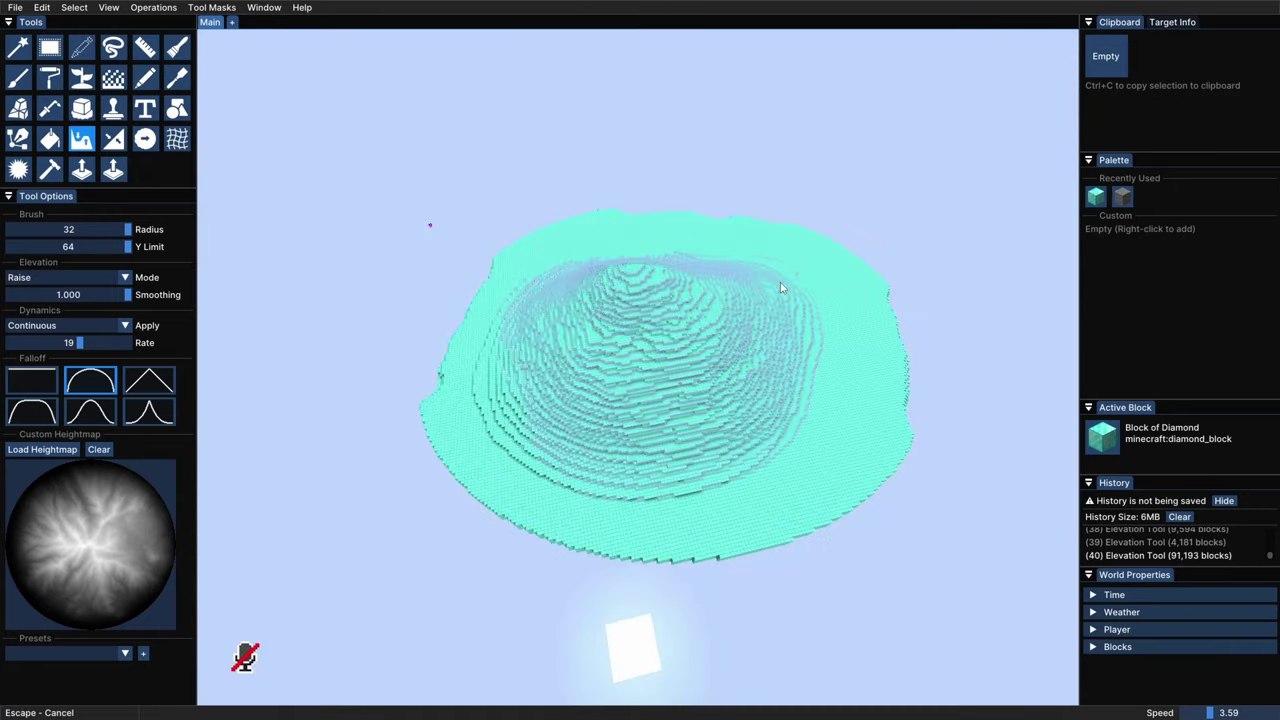
pyautogui.moveTo(765, 398); pyautogui.dragTo(775, 330, button='right')
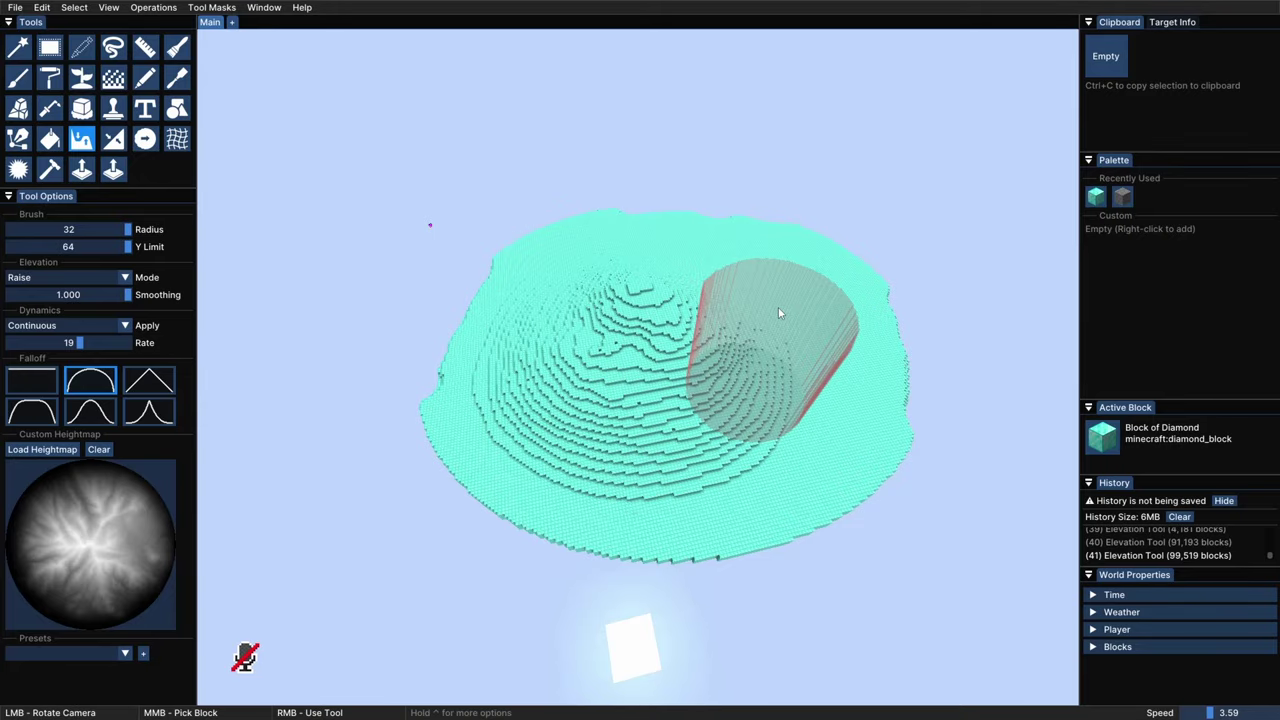
pyautogui.keyDown('alt'); pyautogui.moveTo(777, 314); pyautogui.dragTo(681, 370); pyautogui.keyUp('alt')
pyautogui.moveTo(680, 374); pyautogui.dragTo(678, 376, button='right')
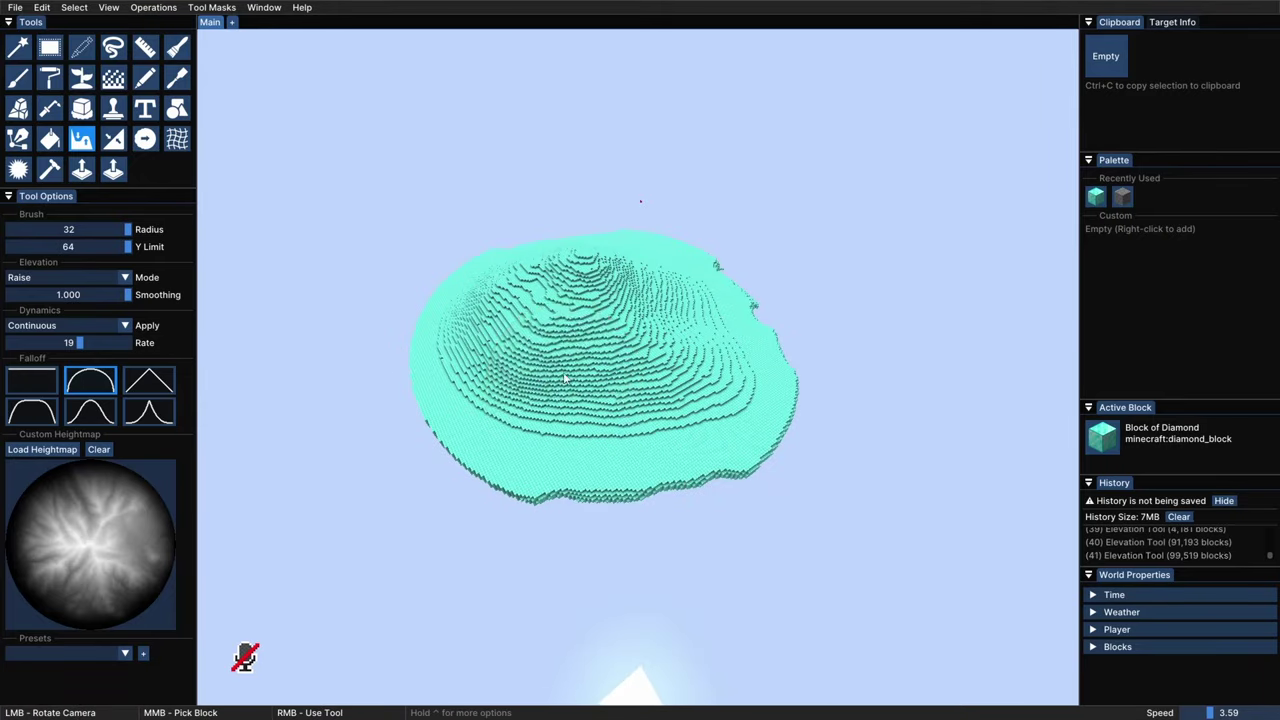
# Step: Reduce the Elevation brush radius to 11 and raise several narrow ridges running down the hill from its summit
pyautogui.moveTo(551, 302); pyautogui.dragTo(573, 385, button='right')
pyautogui.keyDown('alt'); pyautogui.moveTo(627, 368); pyautogui.dragTo(620, 370, button='middle'); pyautogui.keyUp('alt')
pyautogui.moveTo(543, 437); pyautogui.dragTo(606, 297, button='right')
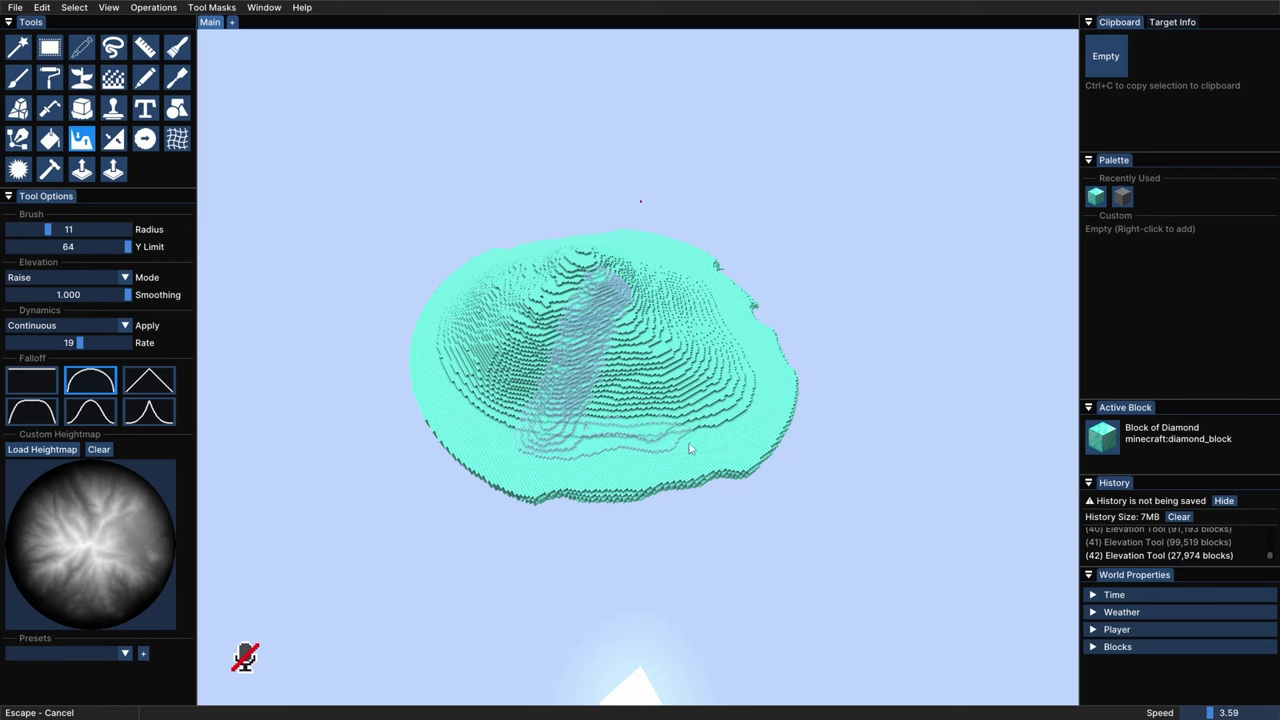
pyautogui.moveTo(683, 386); pyautogui.dragTo(600, 302, button='right')
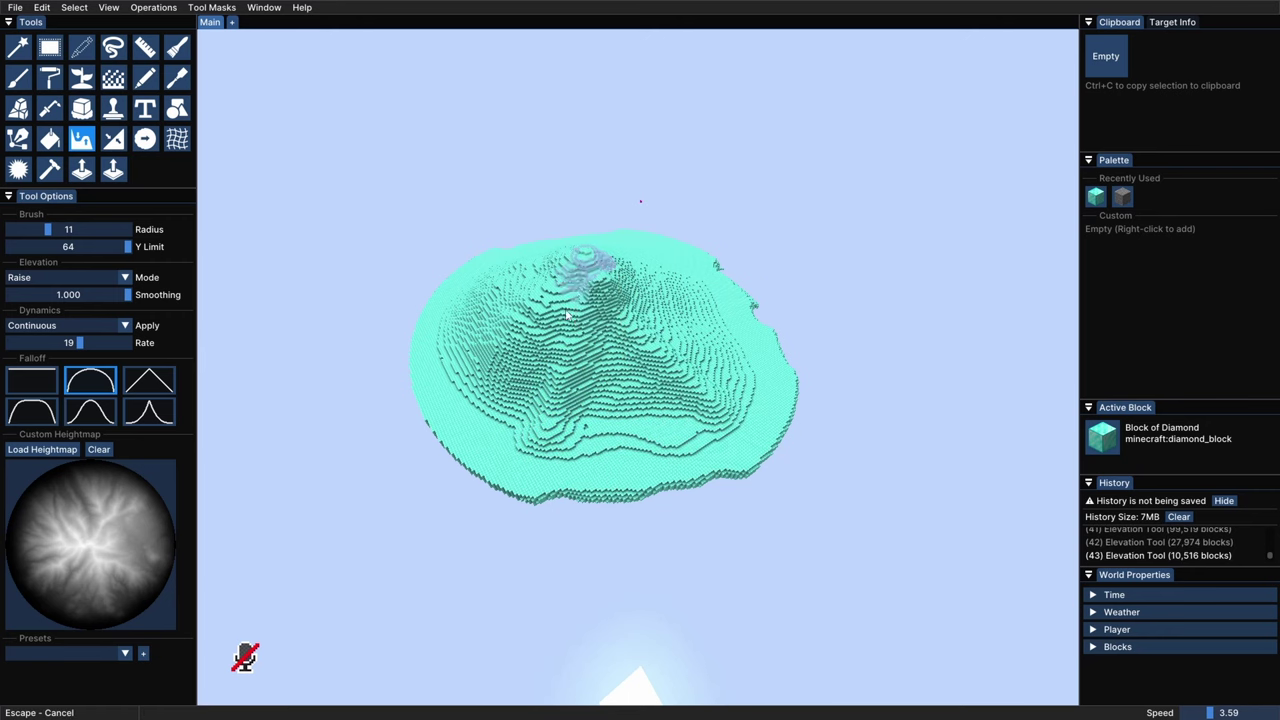
pyautogui.moveTo(519, 367); pyautogui.dragTo(548, 330, button='right')
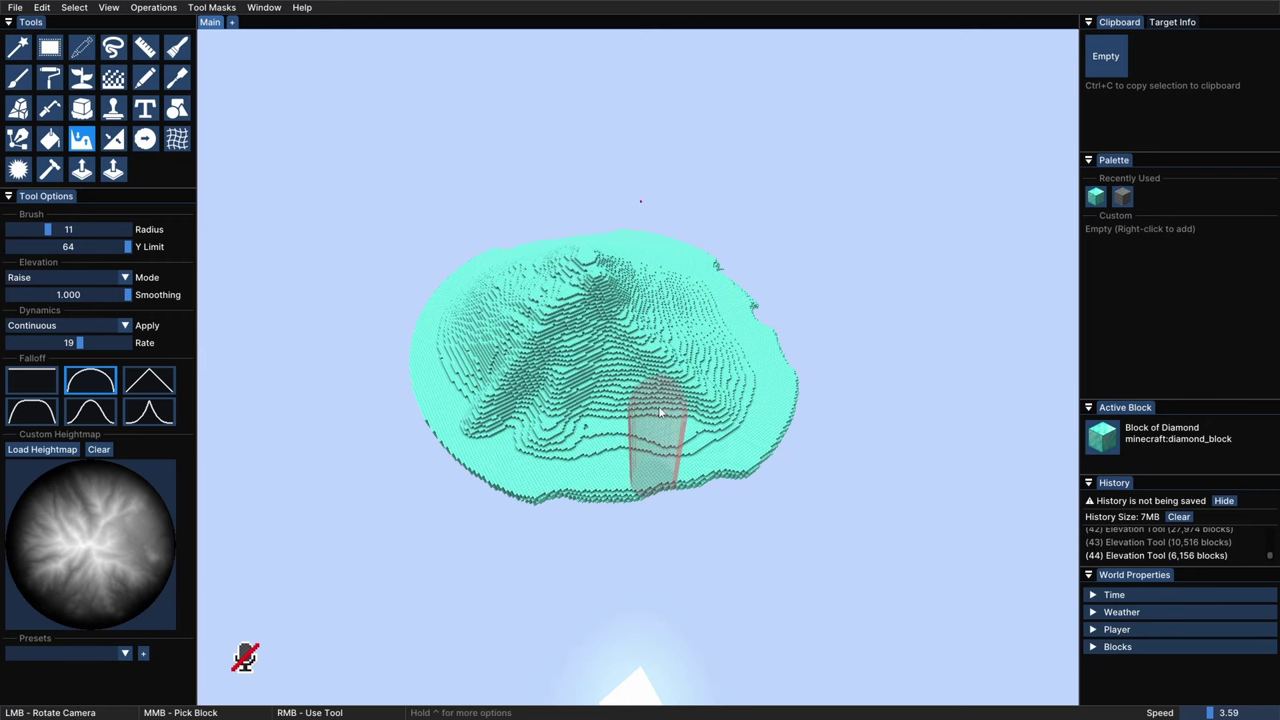
pyautogui.press('Shift_R')
pyautogui.press('Shift_R')
pyautogui.moveTo(632, 410); pyautogui.dragTo(601, 281, button='right')
# Step: Build up more of the mountain from other sides in Raise mode with the Elevation brush radius at 32
pyautogui.moveTo(699, 349); pyautogui.dragTo(700, 352, button='right')
pyautogui.keyDown('ctrl'); pyautogui.moveTo(700, 352); pyautogui.dragTo(733, 396); pyautogui.keyUp('ctrl')
pyautogui.moveTo(733, 396); pyautogui.dragTo(679, 420, button='right')
pyautogui.moveTo(767, 330); pyautogui.dragTo(764, 444, button='right')
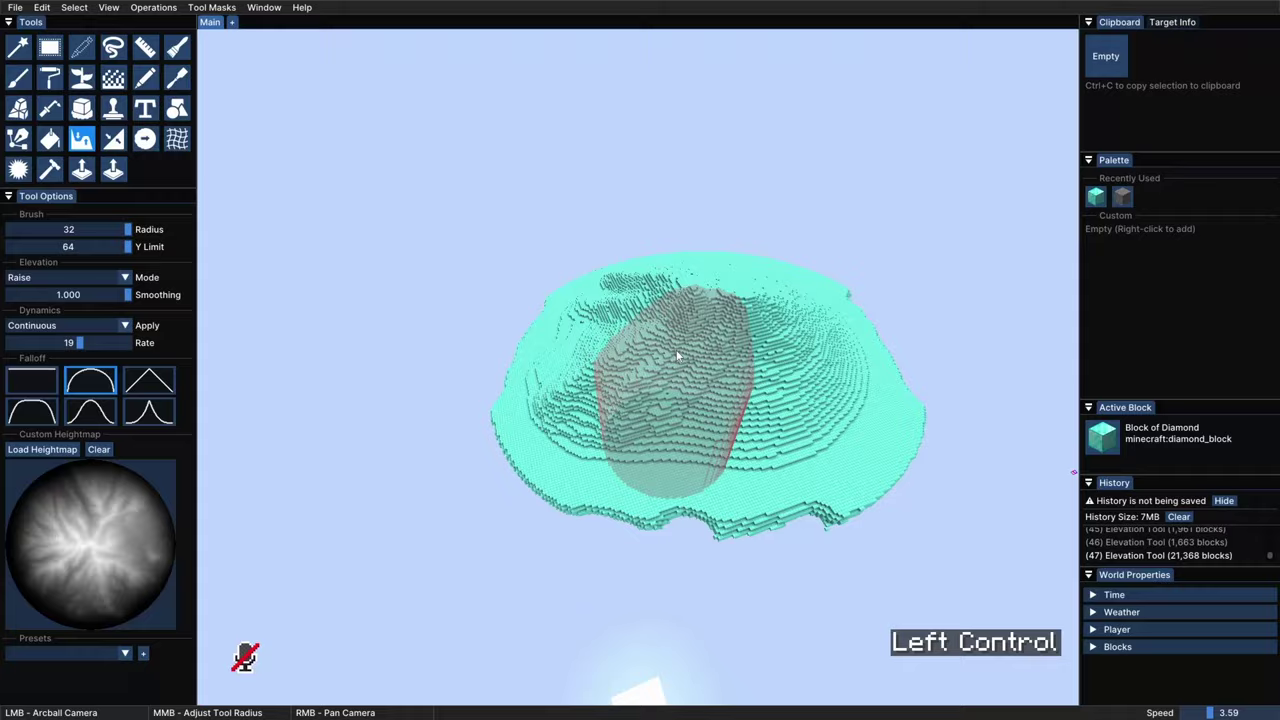
pyautogui.keyDown('ctrl'); pyautogui.moveTo(677, 357); pyautogui.dragTo(690, 450); pyautogui.keyUp('ctrl')
pyautogui.press('s')
pyautogui.press('d')
pyautogui.moveTo(690, 450)
pyautogui.mouseDown(button='right')
pyautogui.moveTo(701, 433)
pyautogui.moveTo(640, 463)
pyautogui.mouseUp(button='right')
pyautogui.moveTo(629, 309); pyautogui.dragTo(620, 330, button='right')
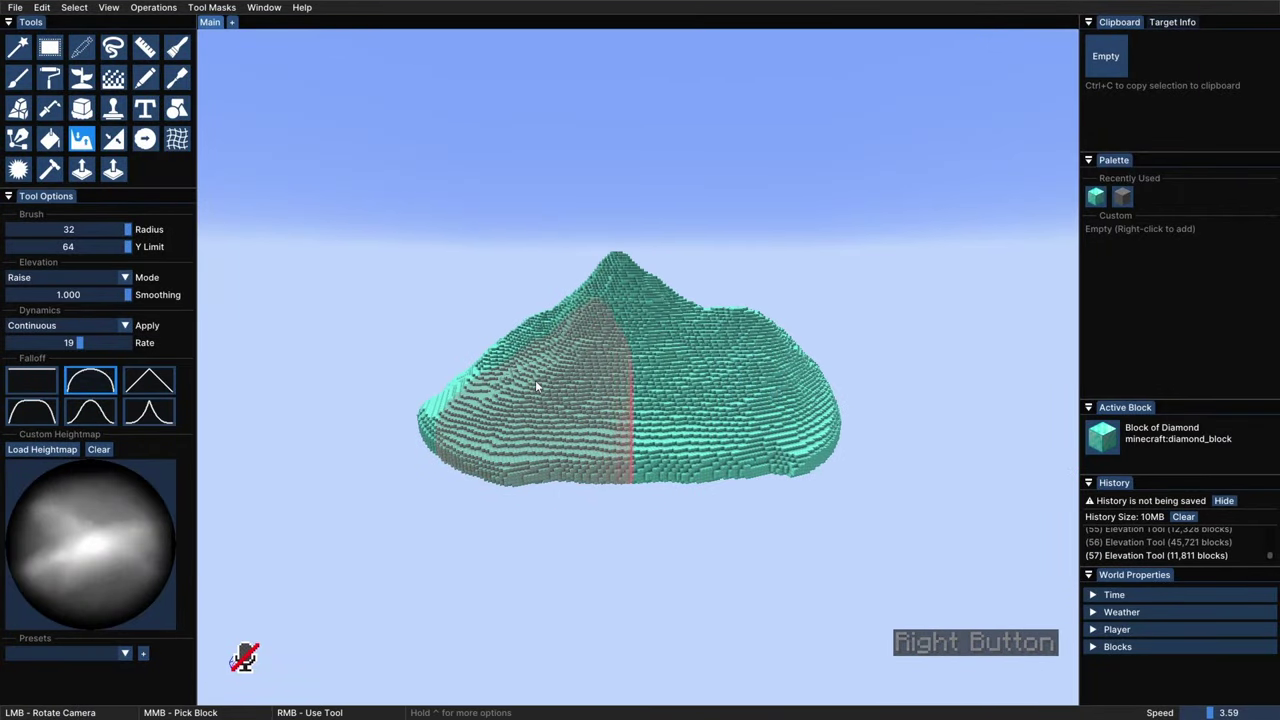
# Step: Reduce the Elevation brush radius to 20 and raise ridges from the mountain's foot up to its summit
pyautogui.moveTo(535, 380); pyautogui.dragTo(637, 323, button='right')
pyautogui.keyDown('ctrl'); pyautogui.moveTo(748, 345); pyautogui.dragTo(684, 345, button='middle'); pyautogui.keyUp('ctrl')
pyautogui.moveTo(618, 372)
pyautogui.mouseDown(button='right')
pyautogui.moveTo(568, 385)
pyautogui.moveTo(632, 265)
pyautogui.moveTo(622, 282)
pyautogui.mouseUp(button='right')
pyautogui.moveTo(521, 407); pyautogui.dragTo(629, 258, button='right')
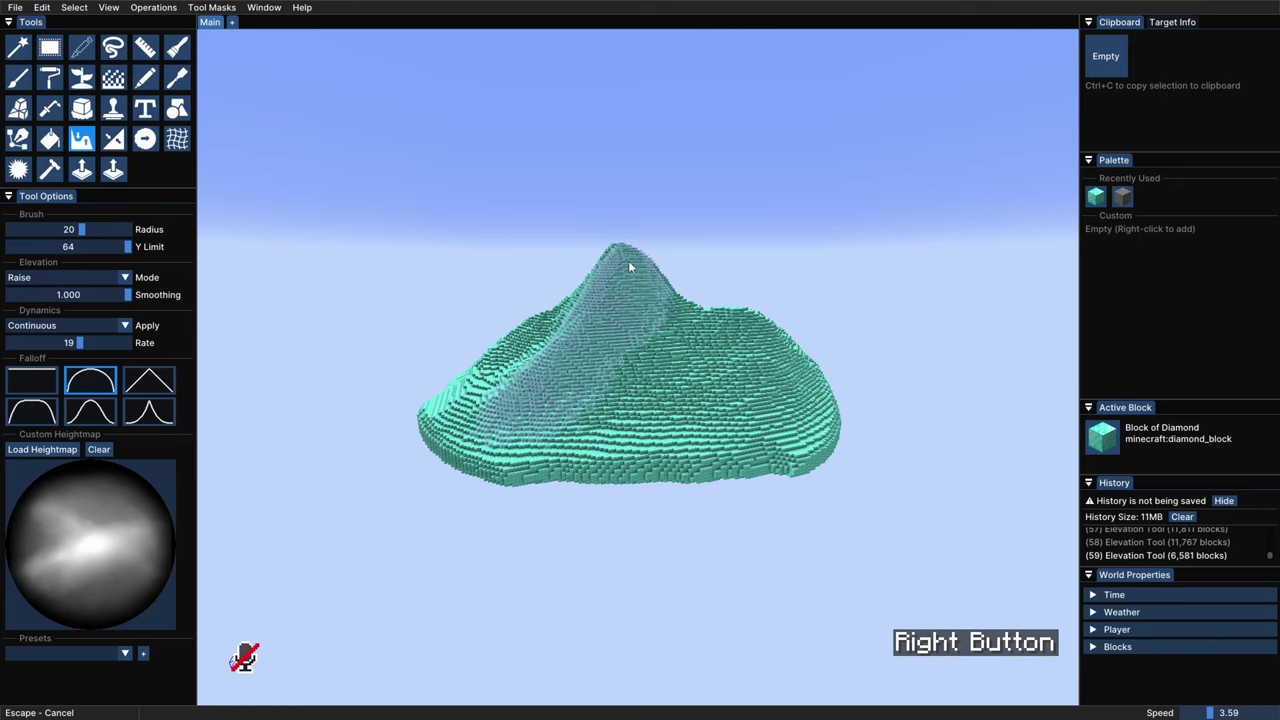
pyautogui.keyDown('ctrl'); pyautogui.scroll(2, 403, 320); pyautogui.keyUp('ctrl')
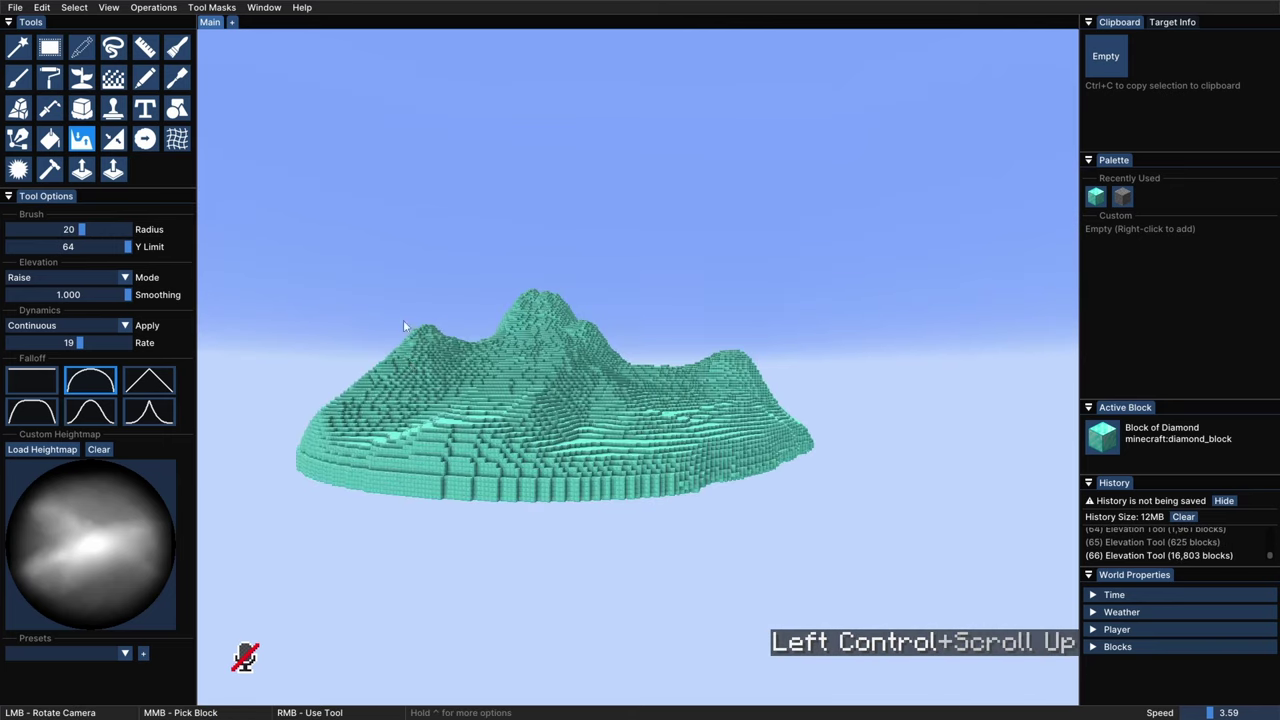
# Step: Smooth the mountain's peaks and slopes using the Smooth tool with a sphere brush of radius 37 and strength 2.00
pyautogui.hotkey('alt', 's')
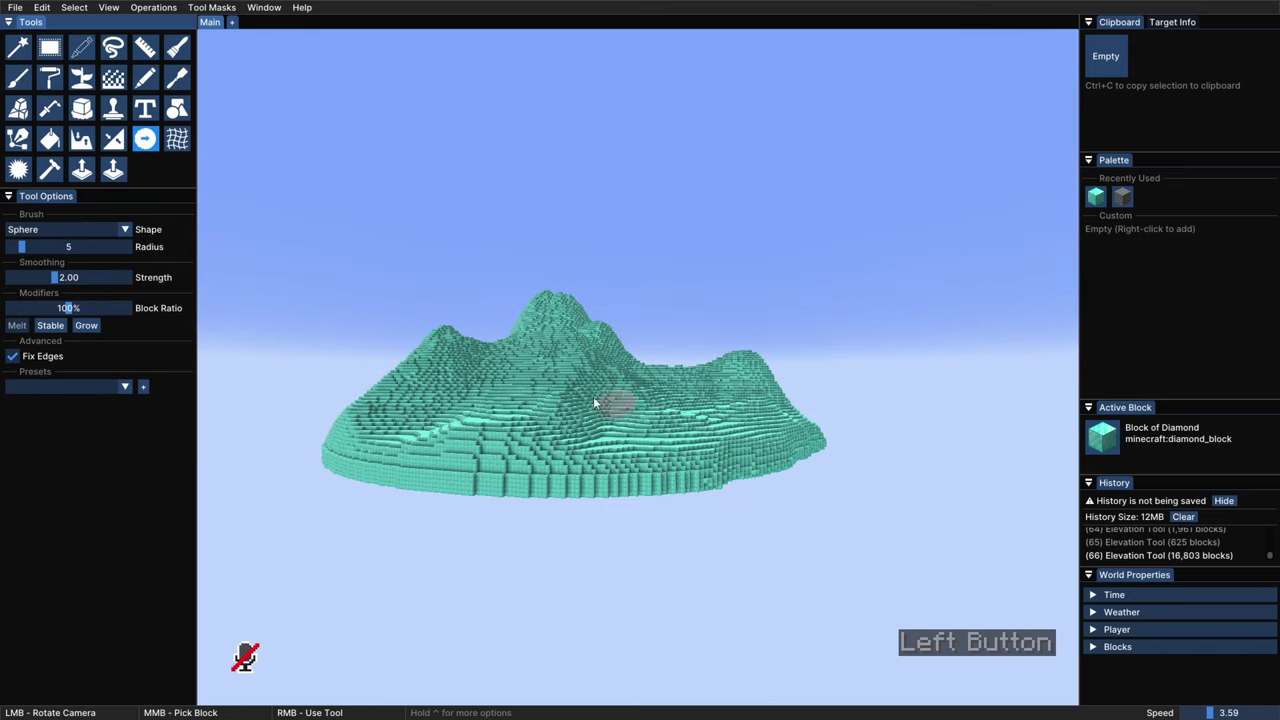
pyautogui.keyDown('ctrl'); pyautogui.moveTo(543, 385); pyautogui.dragTo(700, 395); pyautogui.keyUp('ctrl')
pyautogui.keyDown('ctrl'); pyautogui.moveTo(700, 395); pyautogui.dragTo(705, 360, button='middle'); pyautogui.keyUp('ctrl')
pyautogui.rightClick(712, 330)
pyautogui.moveTo(712, 330); pyautogui.dragTo(715, 345, button='right')
pyautogui.moveTo(717, 352)
pyautogui.keyDown('ctrl'); pyautogui.mouseDown()
pyautogui.moveTo(800, 350)
pyautogui.moveTo(860, 330)
pyautogui.mouseUp(); pyautogui.keyUp('ctrl')
pyautogui.press('d')
pyautogui.press('s')
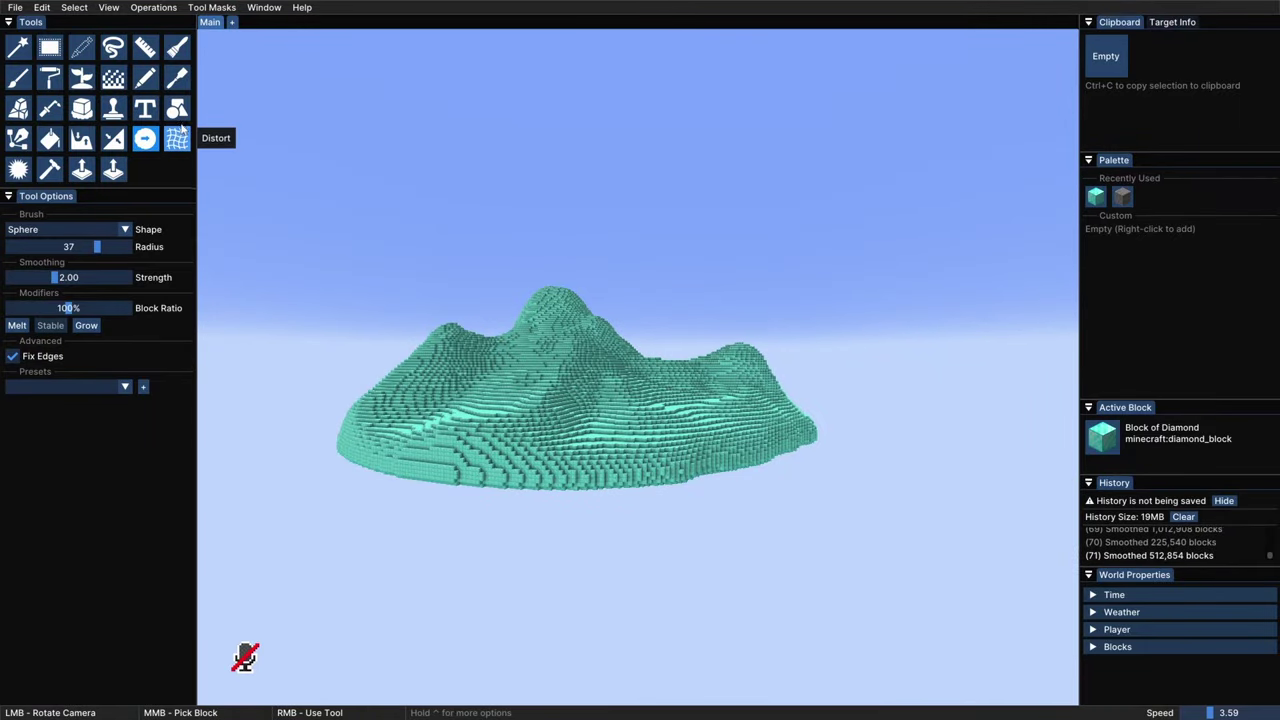
# Step: Place two solid cones on the mountain with the Shape tool, each 64 in diameter on both axes and 64 high
pyautogui.click(178, 109)
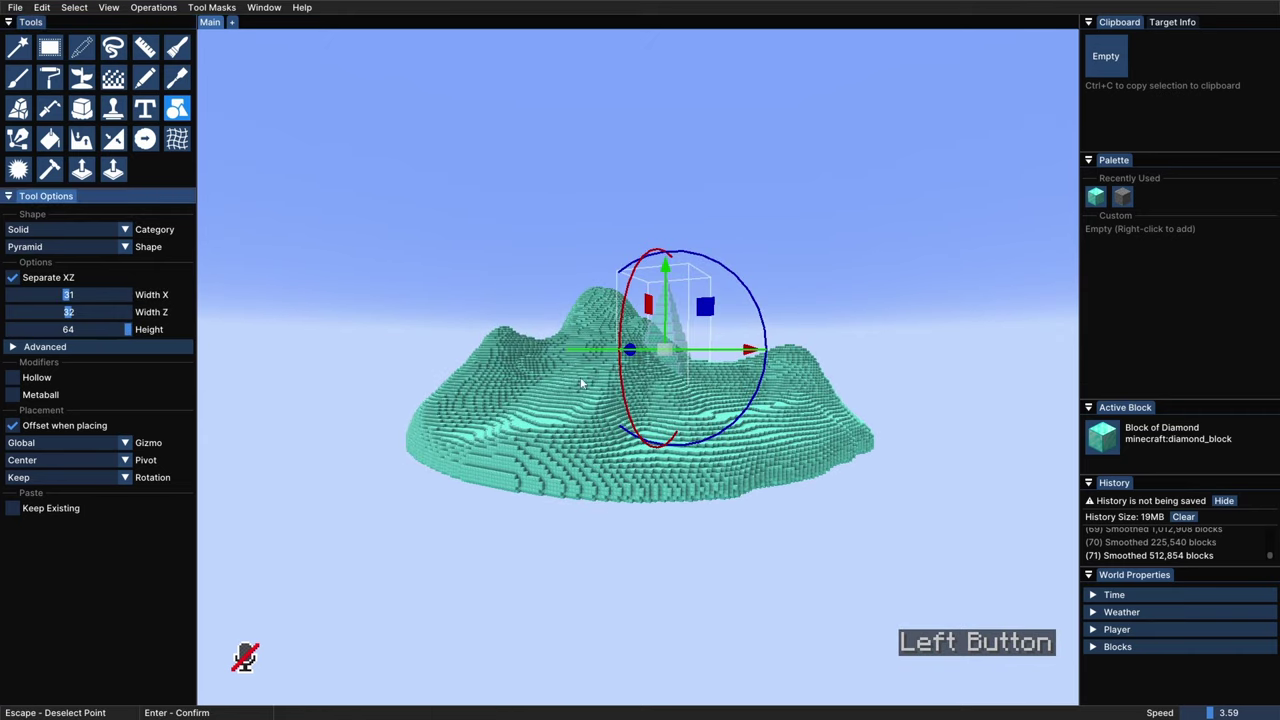
pyautogui.keyDown('ctrl'); pyautogui.moveTo(582, 383); pyautogui.dragTo(548, 432); pyautogui.keyUp('ctrl')
pyautogui.moveTo(870, 292); pyautogui.dragTo(855, 246)
pyautogui.click(65, 246)
pyautogui.click(57, 302)
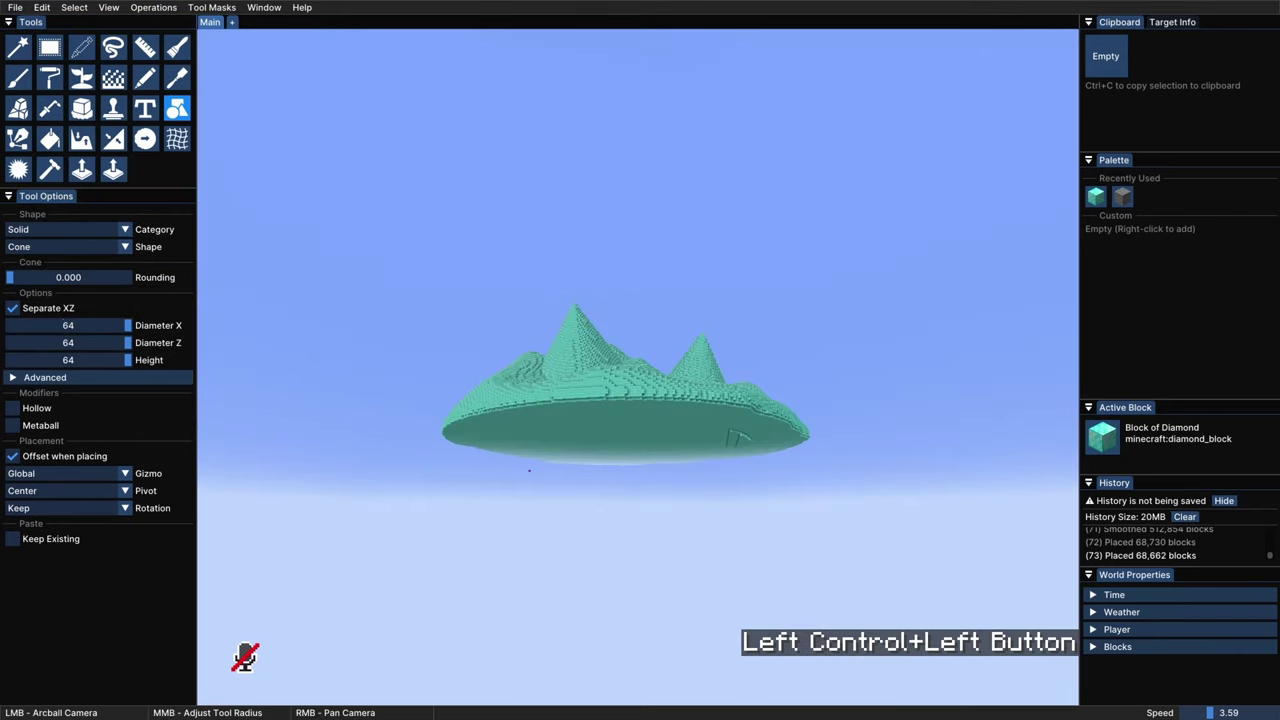
pyautogui.moveTo(440, 230)
pyautogui.keyDown('ctrl'); pyautogui.mouseDown()
pyautogui.moveTo(469, 287)
pyautogui.moveTo(445, 335)
pyautogui.mouseUp(); pyautogui.keyUp('ctrl')
pyautogui.press('d')
pyautogui.press('w')
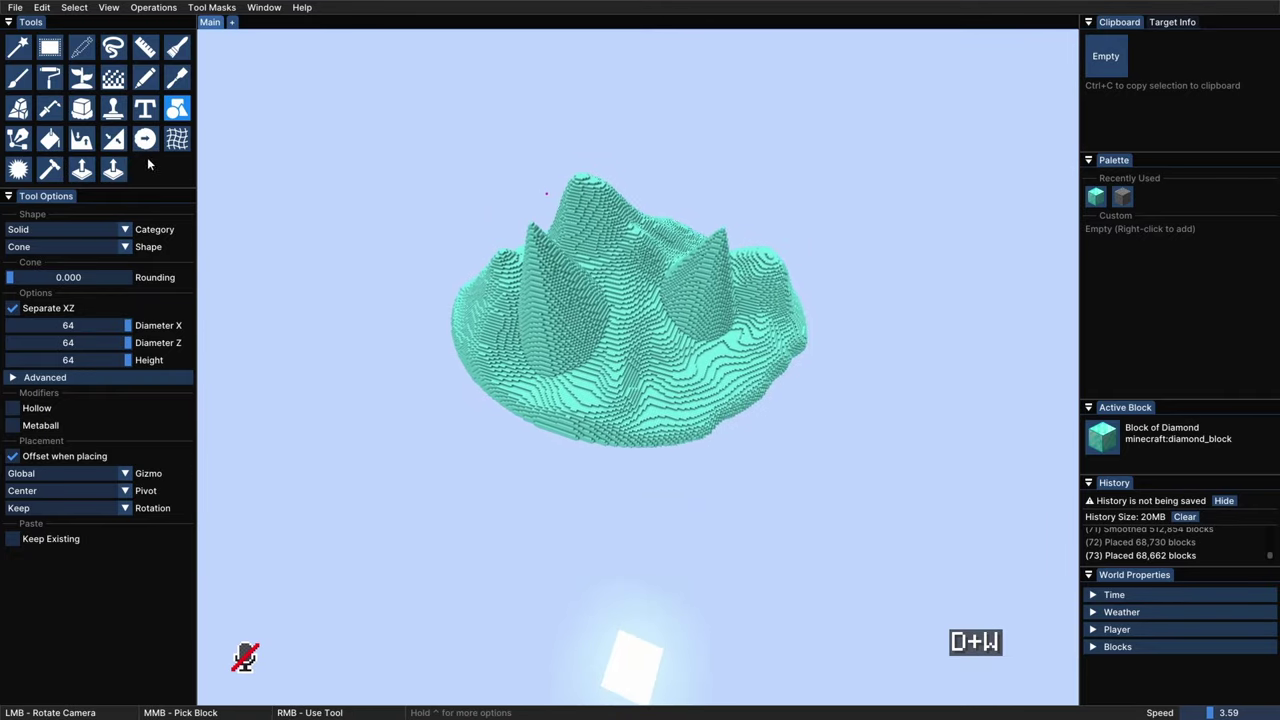
# Step: Raise the terrain around the placed cones with the Elevation tool to build them into the mountain
pyautogui.click(83, 140)
pyautogui.moveTo(570, 350)
pyautogui.mouseDown(button='right')
pyautogui.moveTo(549, 351)
pyautogui.moveTo(568, 247)
pyautogui.moveTo(549, 293)
pyautogui.mouseUp(button='right')
pyautogui.keyDown('ctrl'); pyautogui.moveTo(549, 293); pyautogui.dragTo(620, 330); pyautogui.keyUp('ctrl')
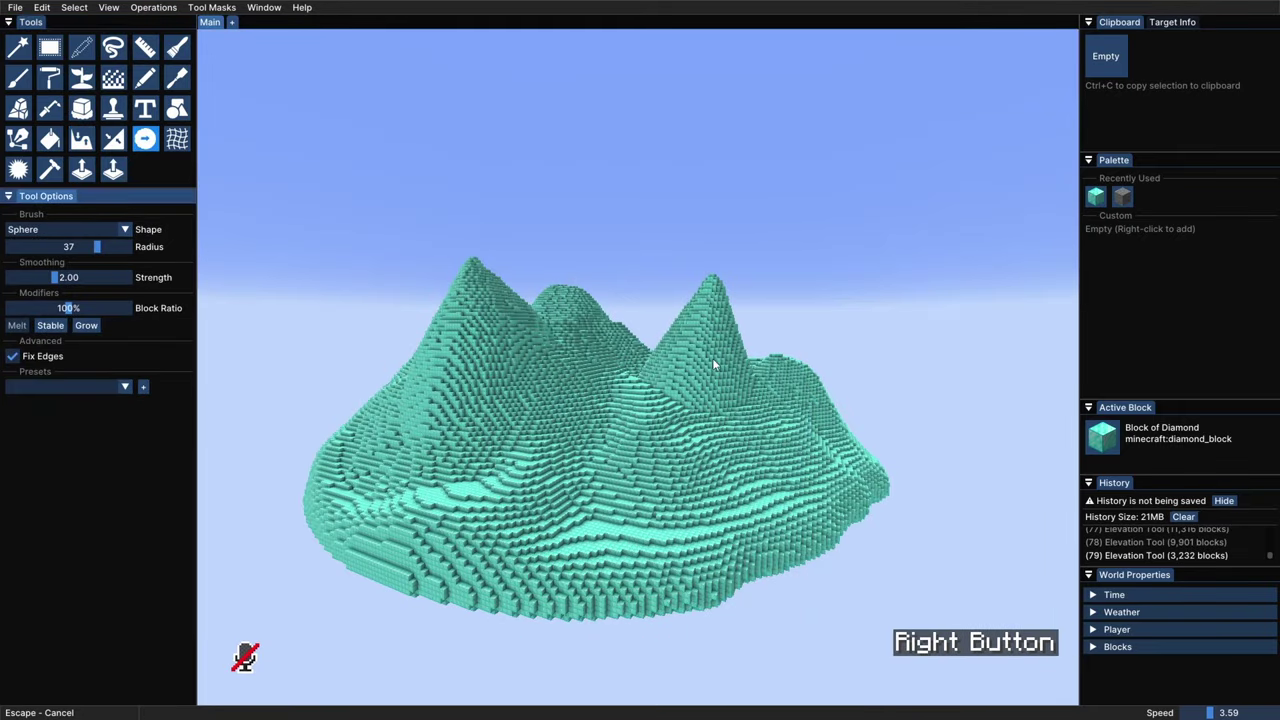
# Step: Blend the cones into the surrounding slopes using the Smooth tool at radius 37 and strength 2.00
pyautogui.moveTo(714, 365); pyautogui.dragTo(690, 364, button='right')
pyautogui.moveTo(498, 373)
pyautogui.mouseDown(button='right')
pyautogui.moveTo(489, 408)
pyautogui.moveTo(510, 380)
pyautogui.mouseUp(button='right')
pyautogui.keyDown('ctrl'); pyautogui.moveTo(528, 370); pyautogui.dragTo(947, 377); pyautogui.keyUp('ctrl')
pyautogui.press('s')
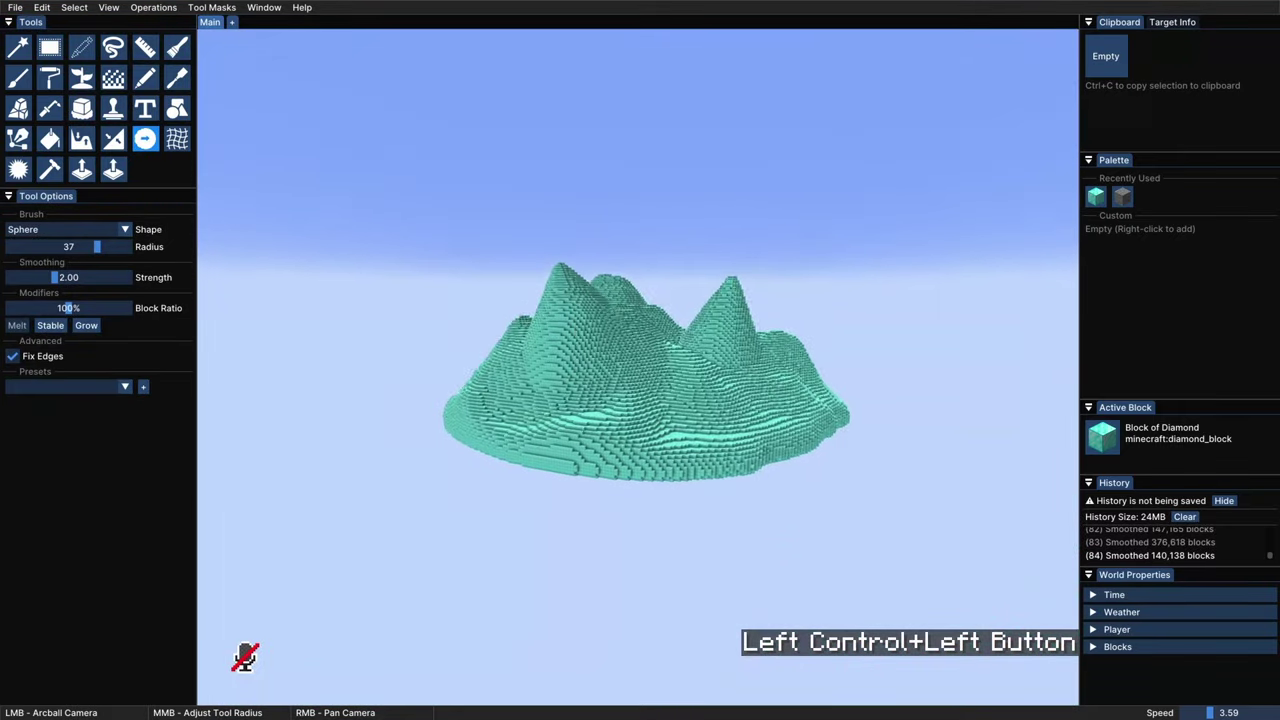
# Step: Raise the mountain's peaks and ridges with the Elevation tool using a radial mountain heightmap at rate 18
pyautogui.press('d')
pyautogui.press('w')
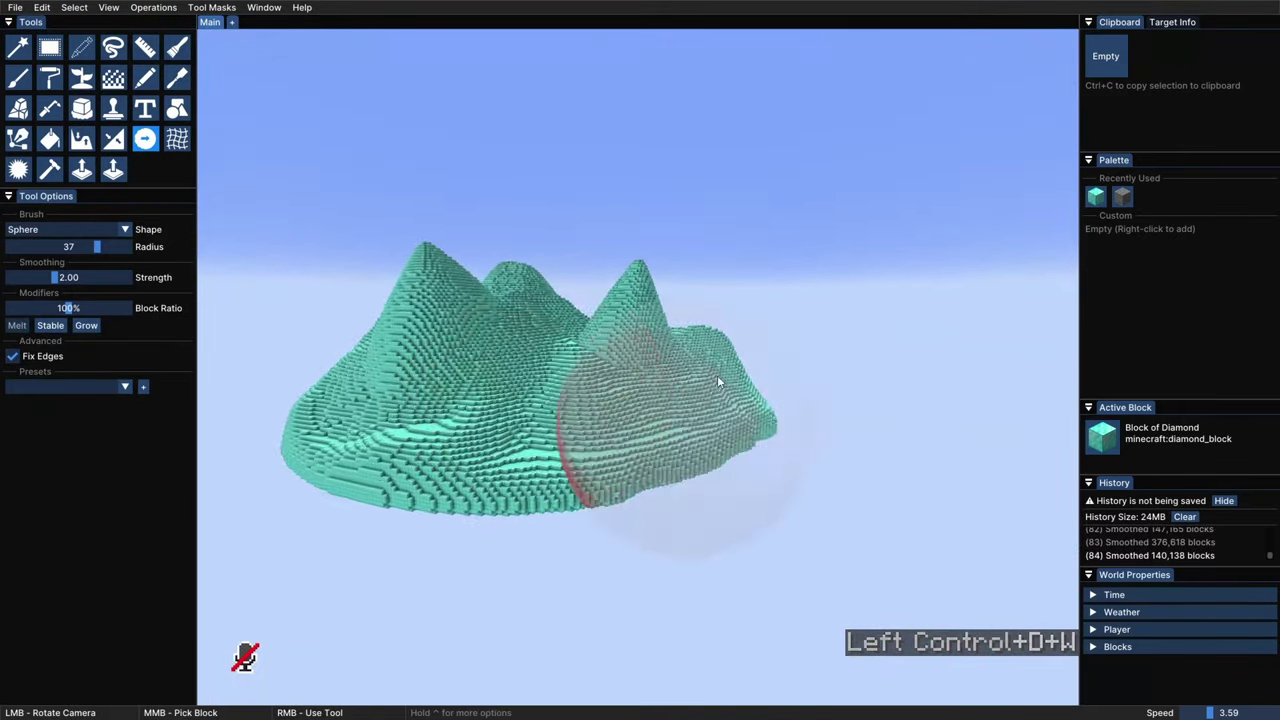
pyautogui.press('a')
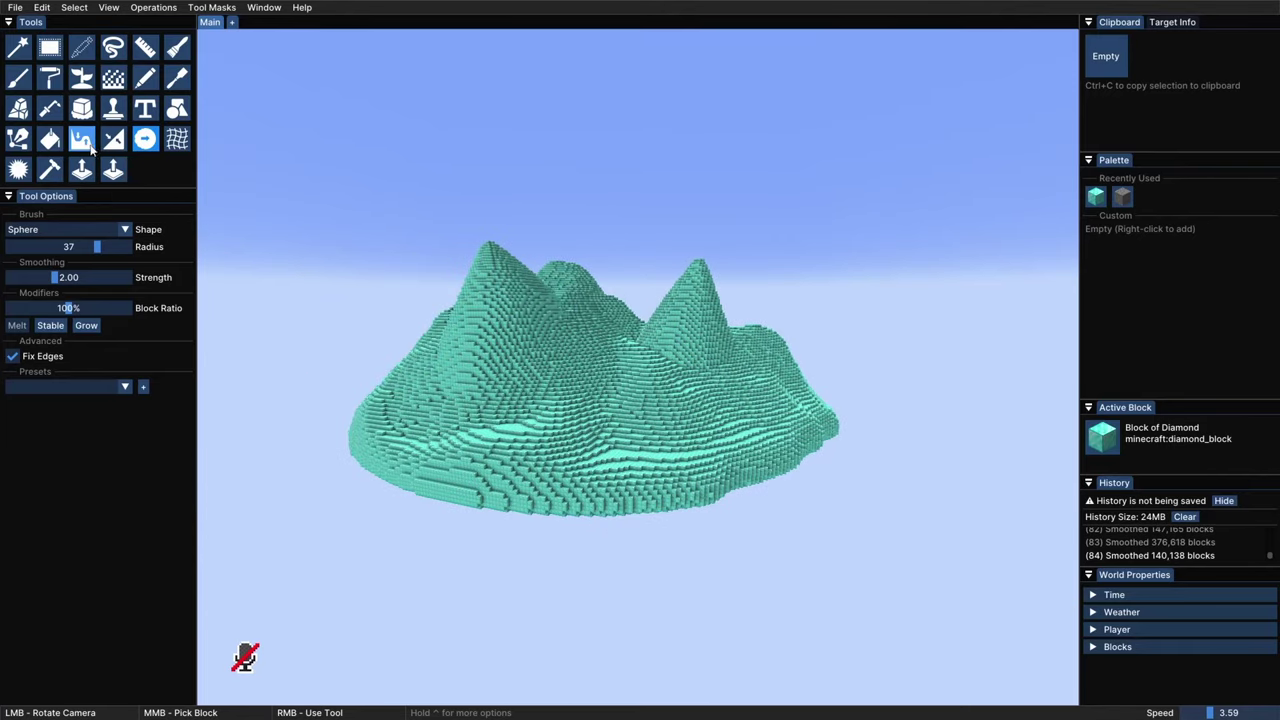
pyautogui.click(82, 140)
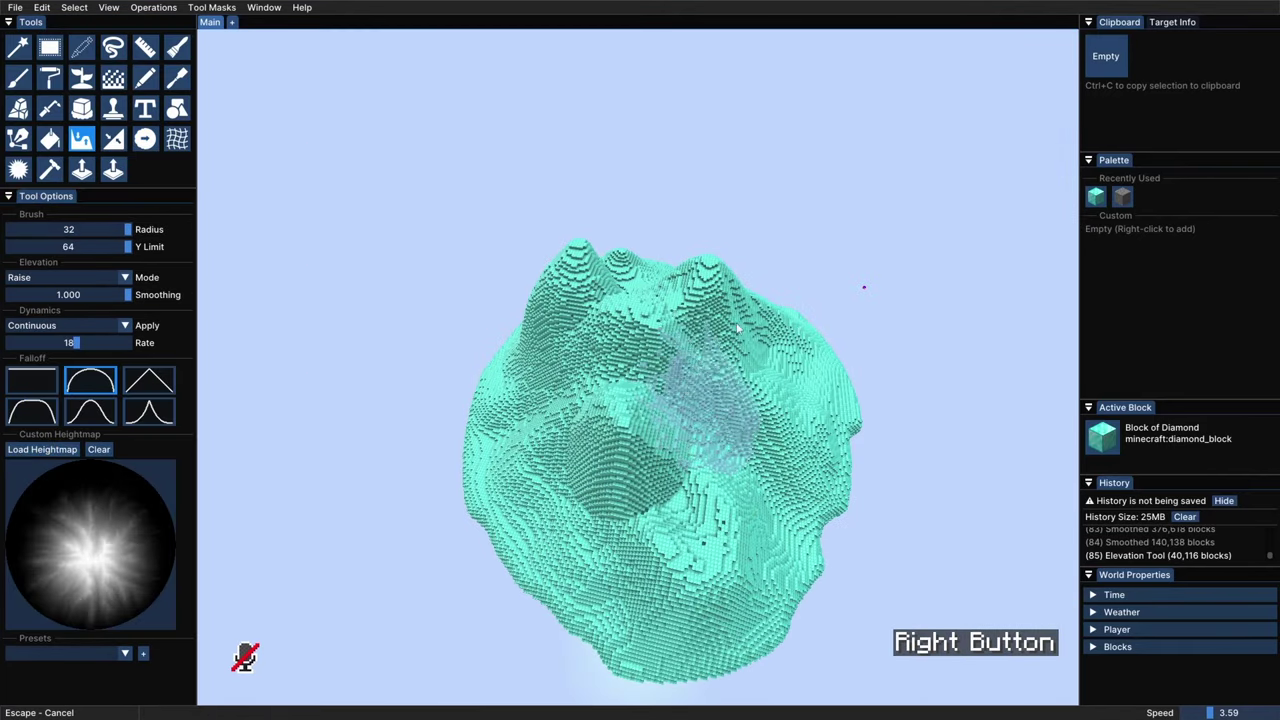
pyautogui.moveTo(700, 490); pyautogui.dragTo(770, 490, button='right')
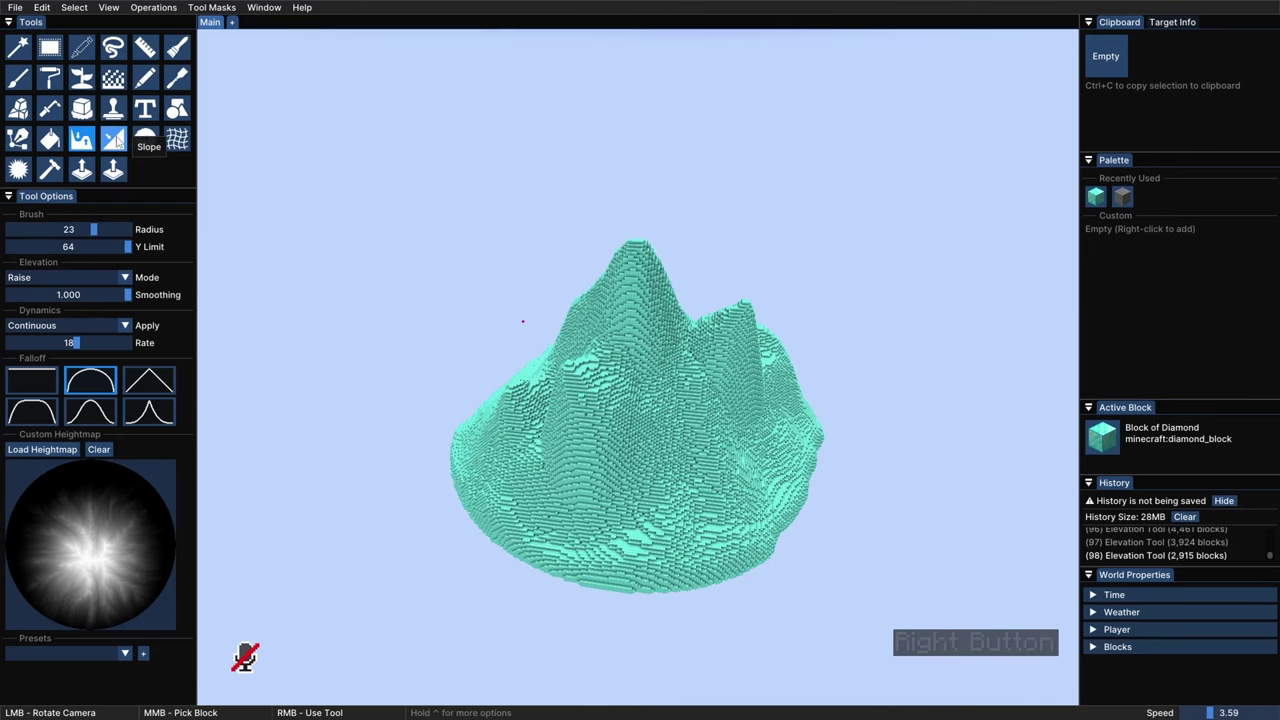
# Step: Raise a straight ridge between the mountain's foot and its highest peak using the Slope tool at radius 8
pyautogui.click(113, 140)
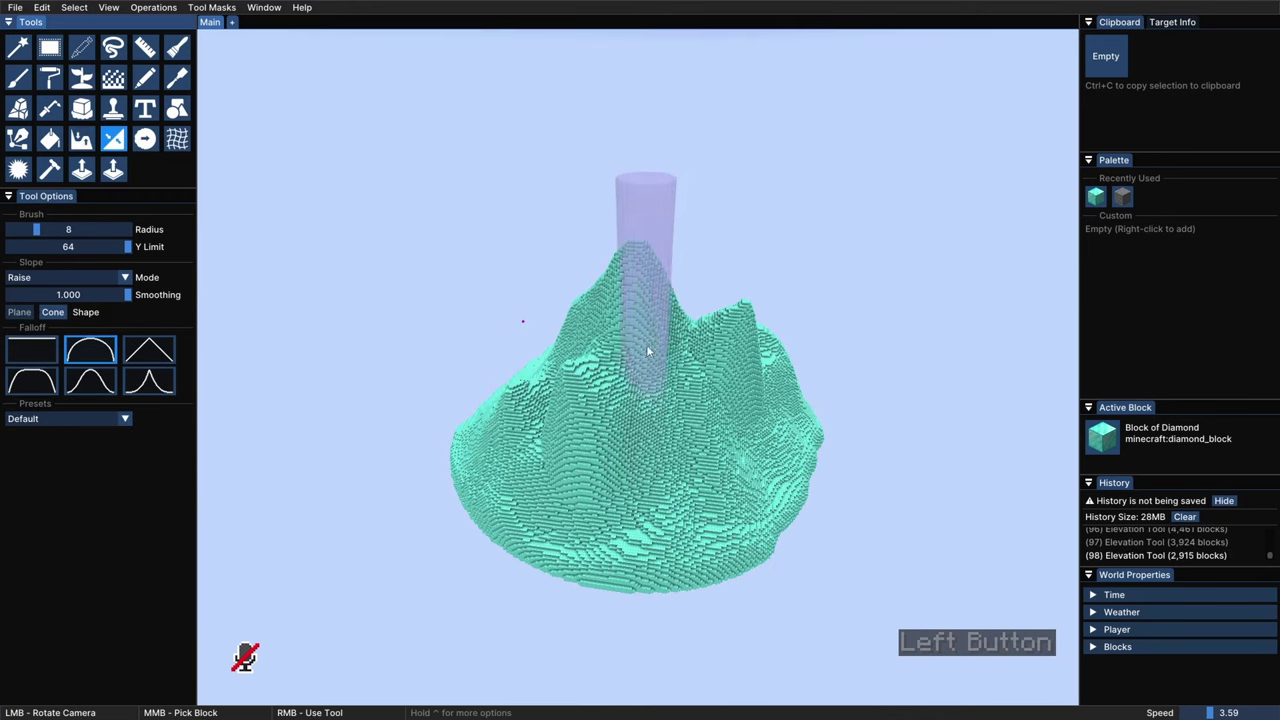
pyautogui.moveTo(637, 262)
pyautogui.mouseDown(button='right')
pyautogui.moveTo(698, 485)
pyautogui.moveTo(775, 493)
pyautogui.mouseUp(button='right')
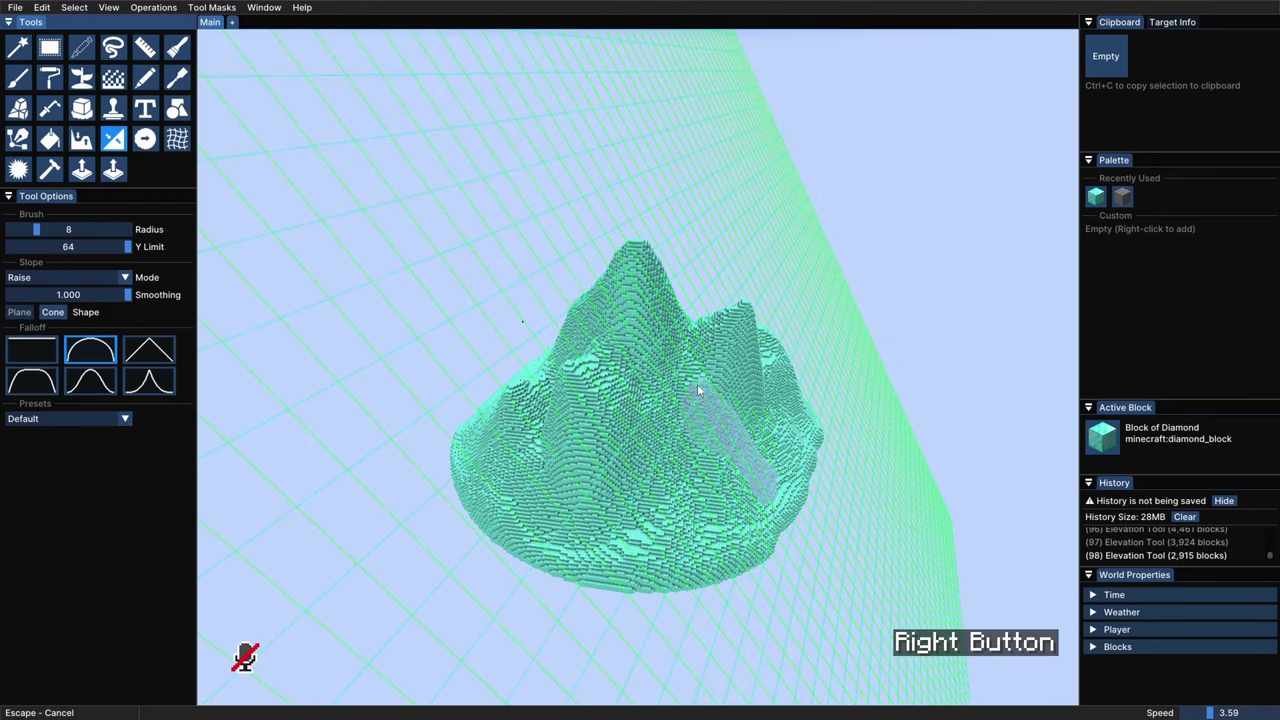
pyautogui.moveTo(641, 262); pyautogui.dragTo(634, 262, button='right')
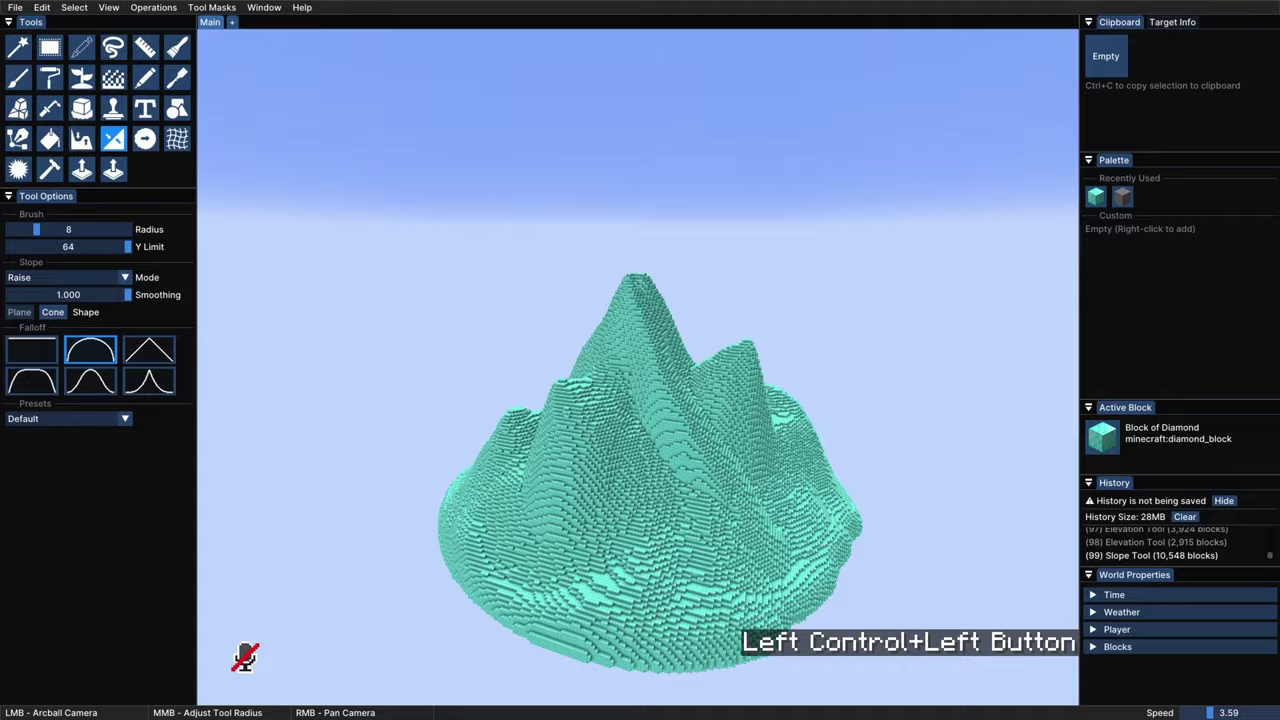
# Step: Smooth the whole mountain and its new slope ridge with a sphere brush of radius 37 and strength 2.00
pyautogui.moveTo(640, 420)
pyautogui.keyDown('ctrl'); pyautogui.mouseDown()
pyautogui.moveTo(670, 425)
pyautogui.moveTo(640, 365)
pyautogui.moveTo(624, 364)
pyautogui.mouseUp(); pyautogui.keyUp('ctrl')
pyautogui.keyDown('ctrl'); pyautogui.scroll(-3, 680, 427); pyautogui.keyUp('ctrl')
pyautogui.keyDown('ctrl'); pyautogui.moveTo(462, 272); pyautogui.dragTo(457, 271); pyautogui.keyUp('ctrl')
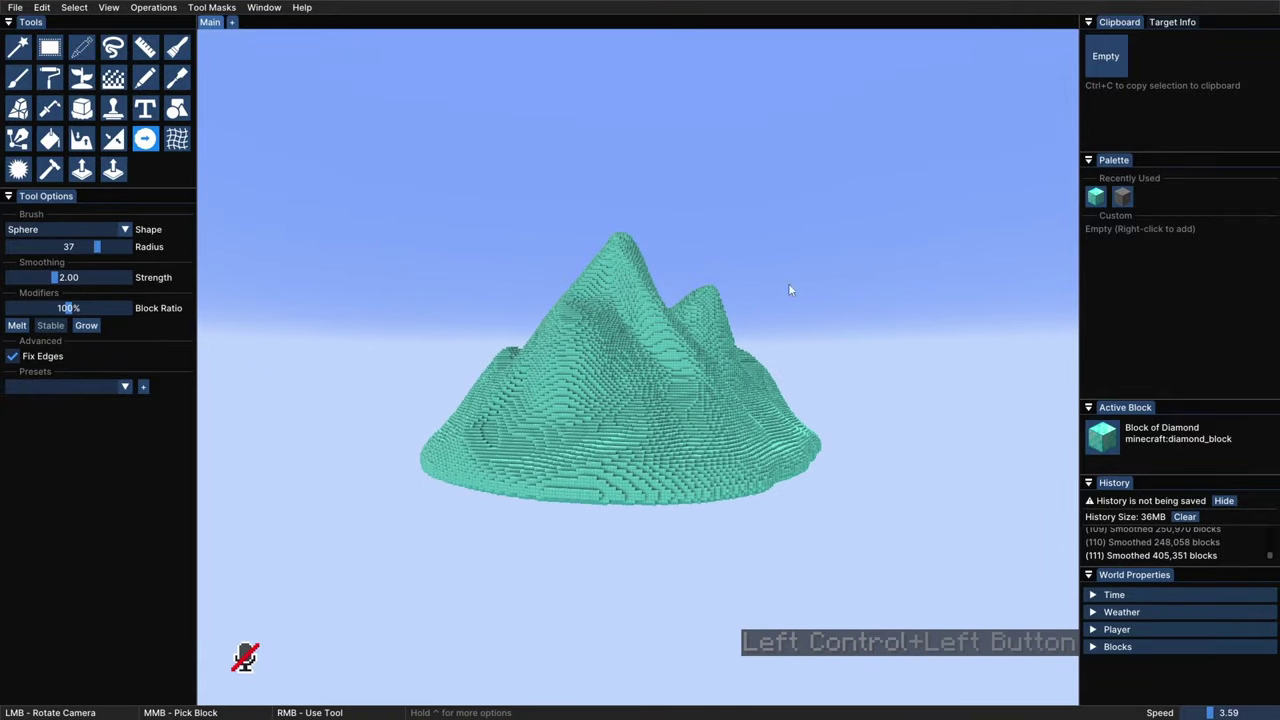
# Step: Try the Melt tool on the mountain's peaks with a sphere brush of radius 5, strength 2.00 and threshold 0.10
pyautogui.moveTo(571, 386)
pyautogui.keyDown('ctrl'); pyautogui.mouseDown()
pyautogui.moveTo(420, 382)
pyautogui.moveTo(243, 417)
pyautogui.moveTo(522, 284)
pyautogui.moveTo(480, 220)
pyautogui.moveTo(221, 165)
pyautogui.mouseUp(); pyautogui.keyUp('ctrl')
pyautogui.press('w')
pyautogui.press('s')
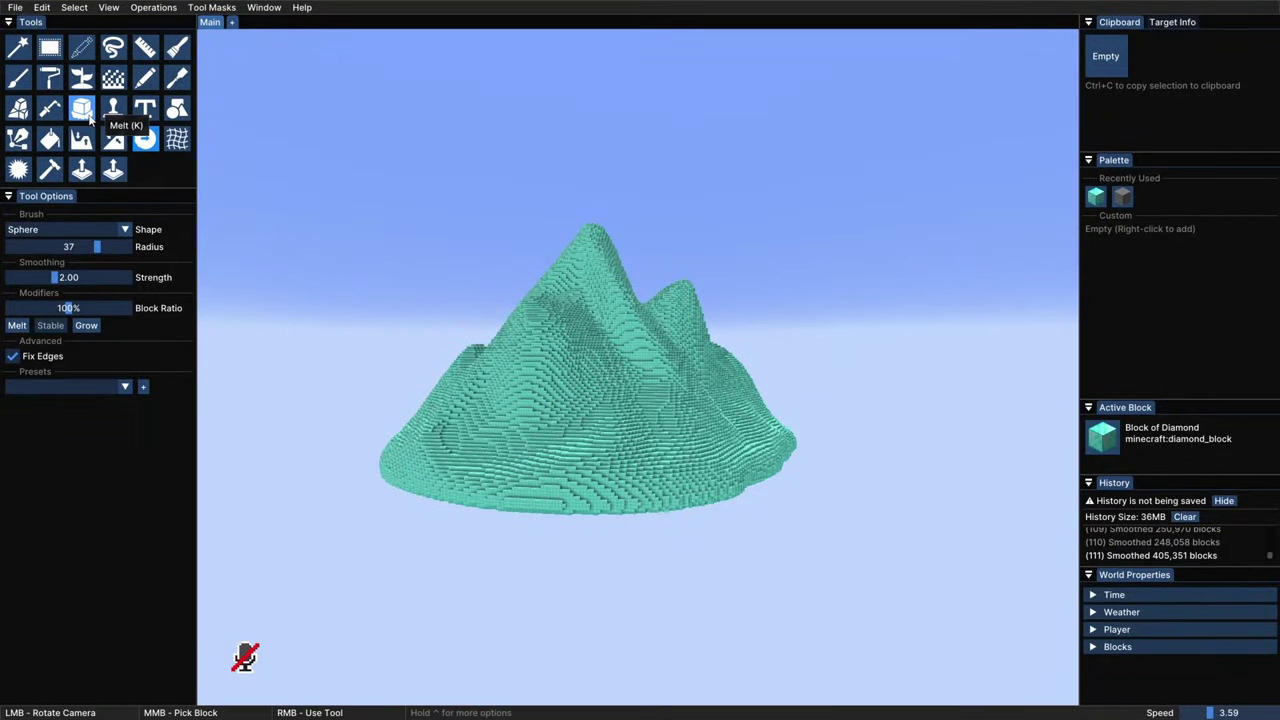
pyautogui.click(89, 118)
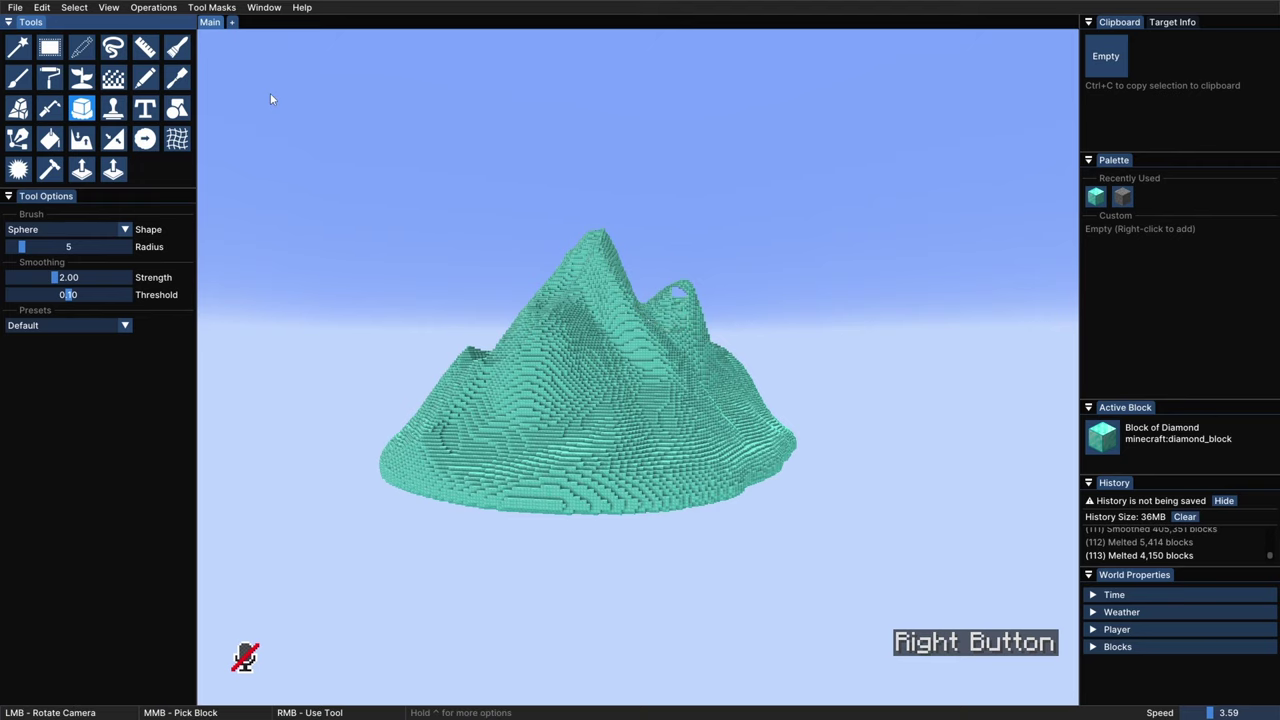
pyautogui.keyDown('ctrl'); pyautogui.moveTo(680, 370); pyautogui.dragTo(620, 369); pyautogui.keyUp('ctrl')
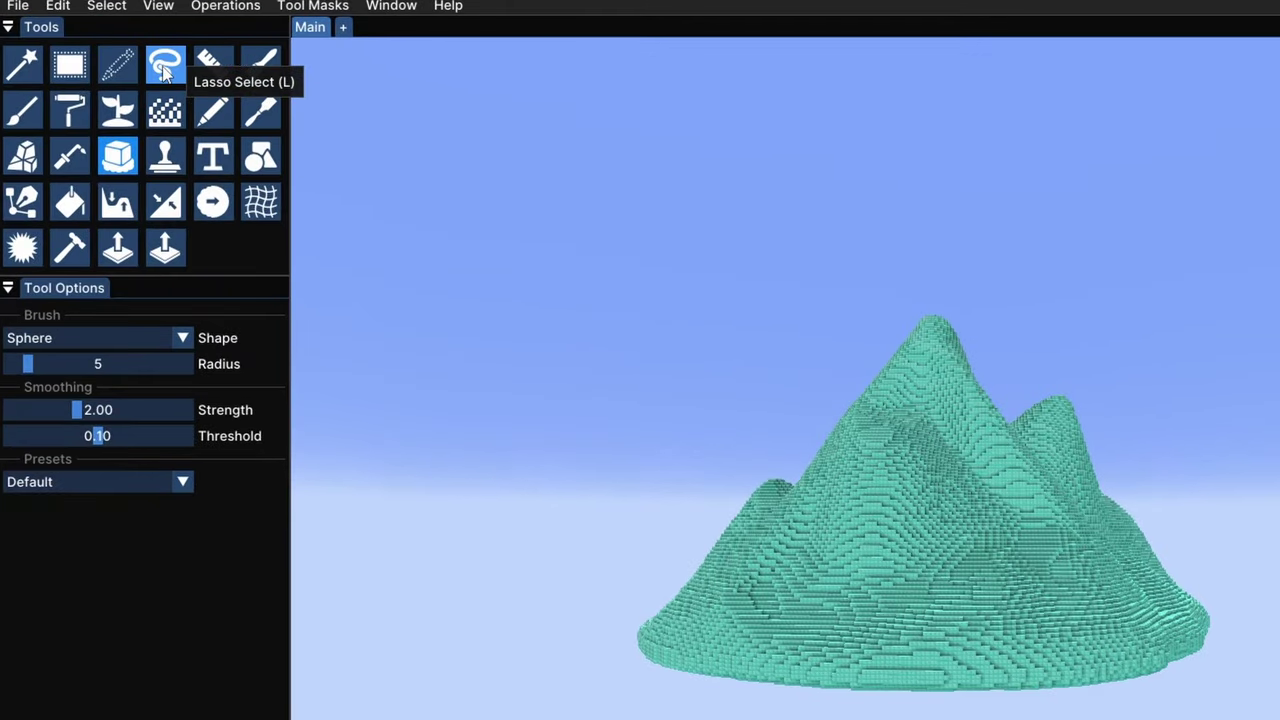
# Step: Try Lasso Select at depth 1 on the mountain's left flank and other areas, clearing each selection
pyautogui.click(165, 68)
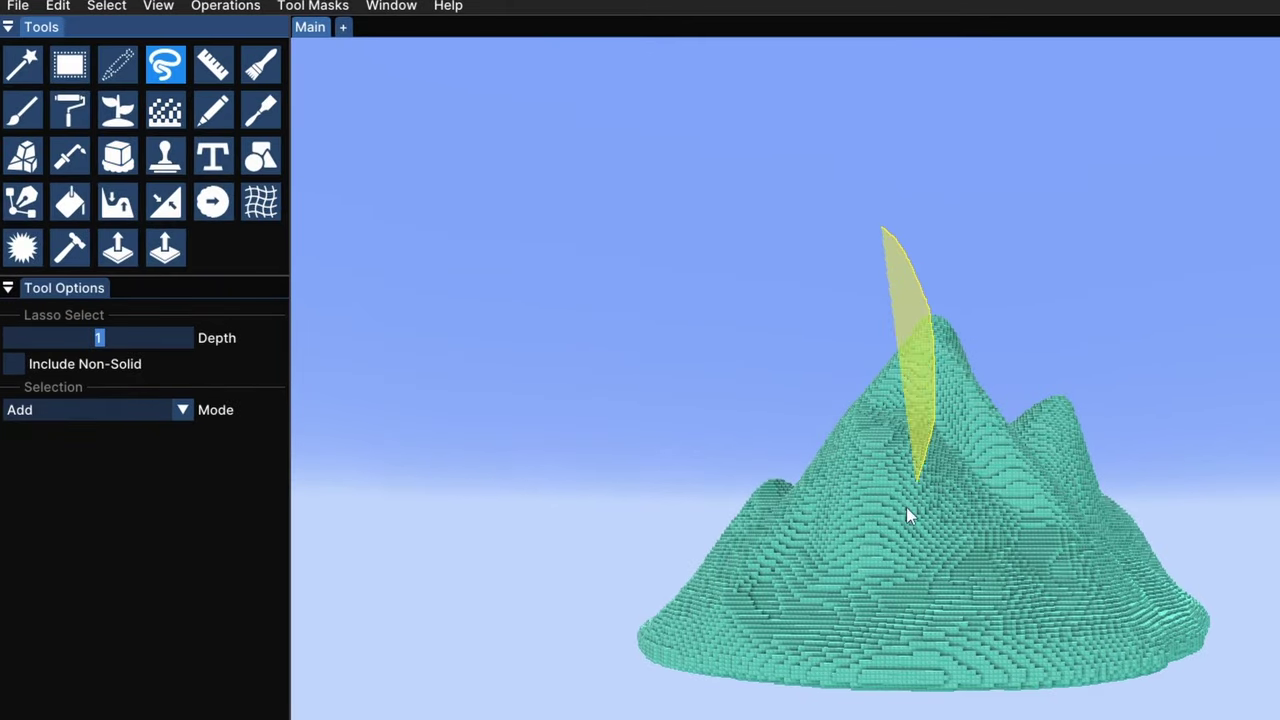
pyautogui.moveTo(903, 513)
pyautogui.mouseDown()
pyautogui.moveTo(715, 610)
pyautogui.moveTo(610, 605)
pyautogui.mouseUp()
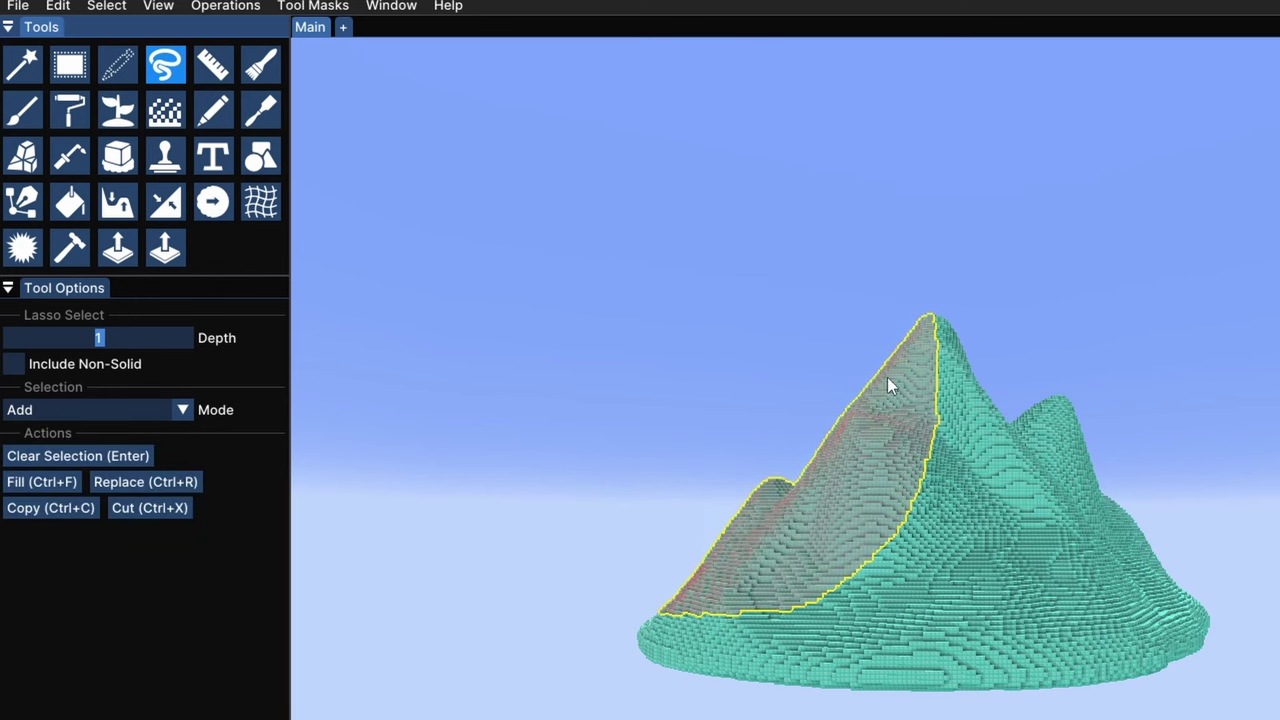
pyautogui.press('Return')
pyautogui.moveTo(898, 321)
pyautogui.mouseDown()
pyautogui.moveTo(921, 457)
pyautogui.moveTo(1142, 227)
pyautogui.mouseUp()
pyautogui.press('Return')
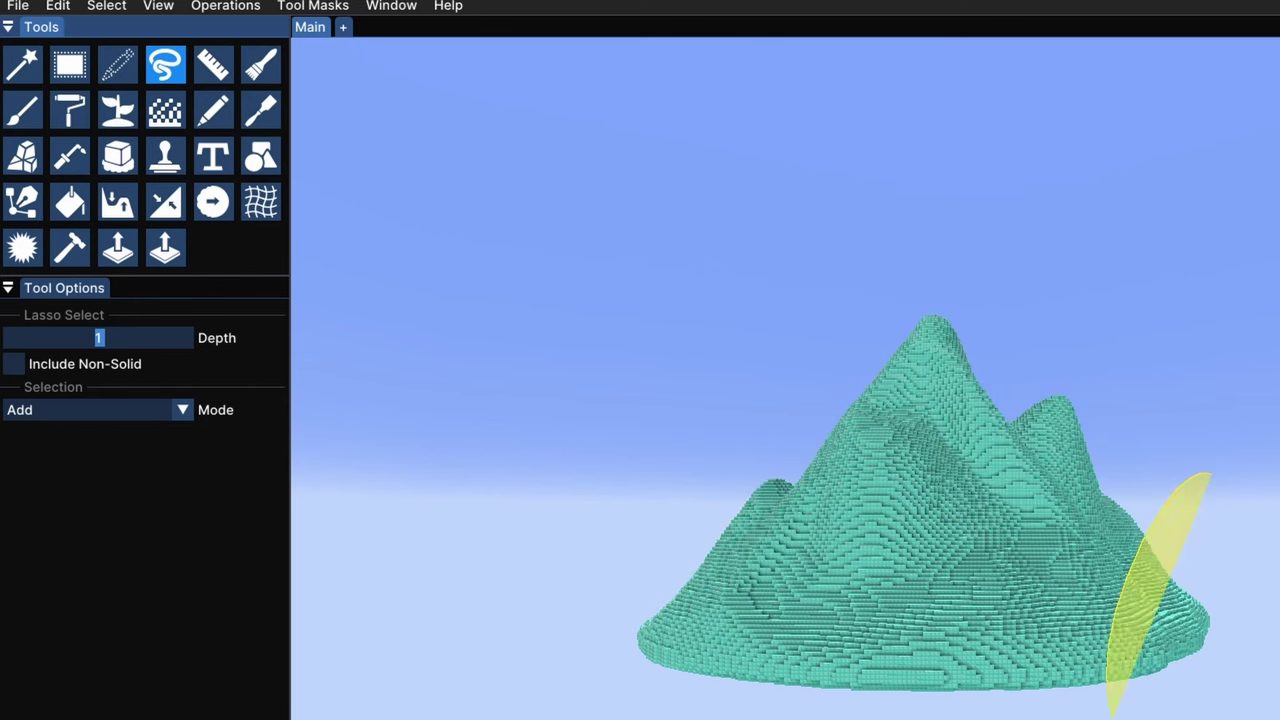
pyautogui.moveTo(1208, 480); pyautogui.dragTo(1205, 490)
pyautogui.press('Return')
# Step: Increase the lasso depth to 100, outline a slice of the mountain's left slope, and delete the selected blocks
pyautogui.moveTo(927, 316); pyautogui.dragTo(962, 345)
pyautogui.moveTo(103, 337); pyautogui.dragTo(285, 355)
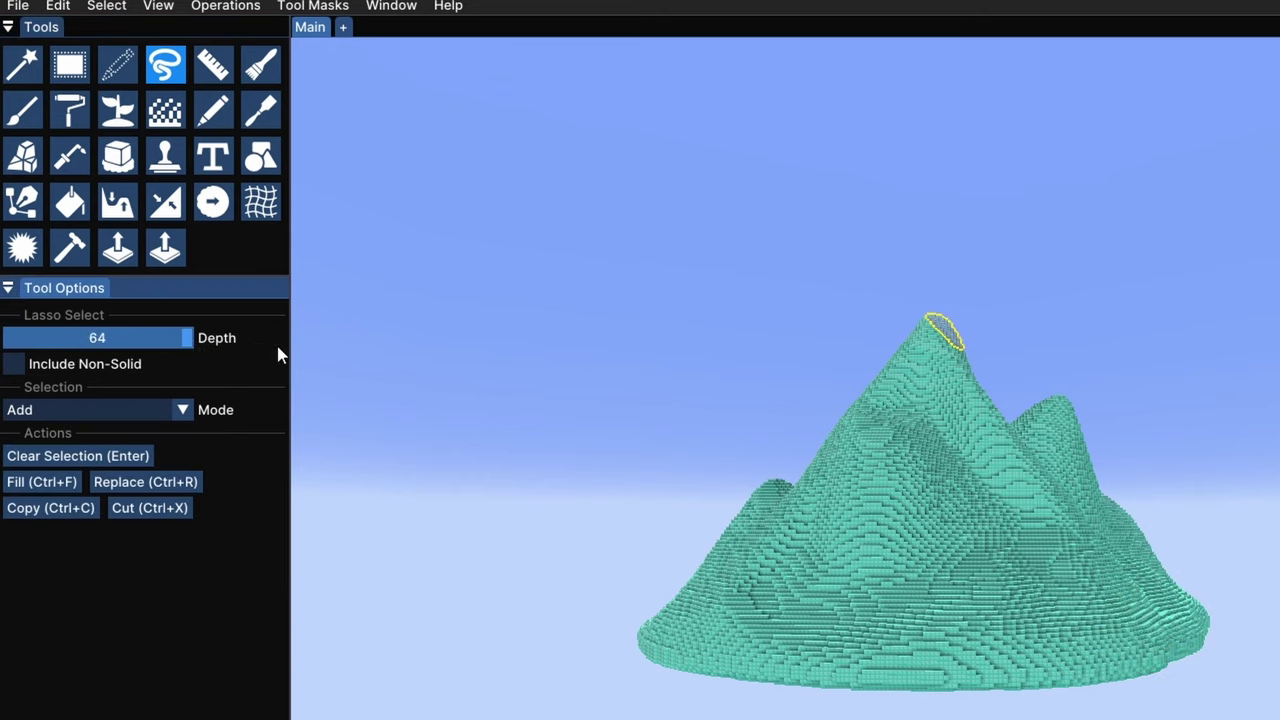
pyautogui.press('Return')
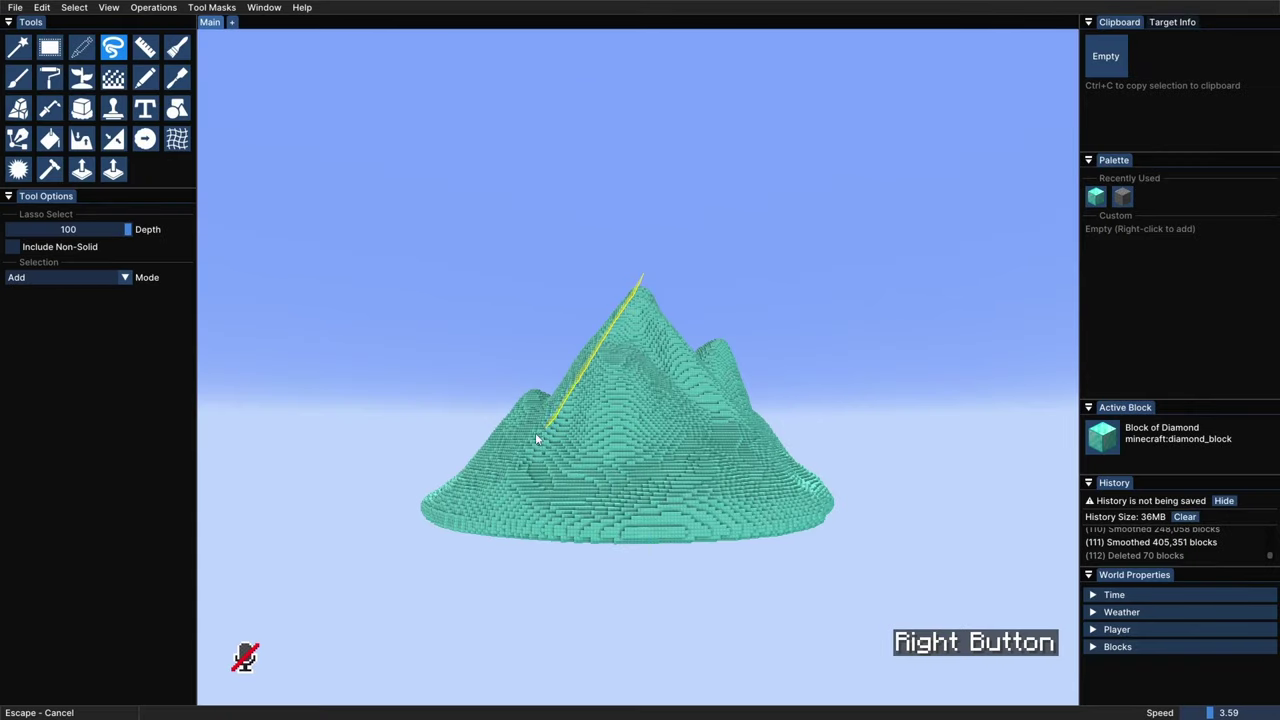
pyautogui.moveTo(395, 463); pyautogui.dragTo(315, 467, button='right')
pyautogui.press('BackSpace')
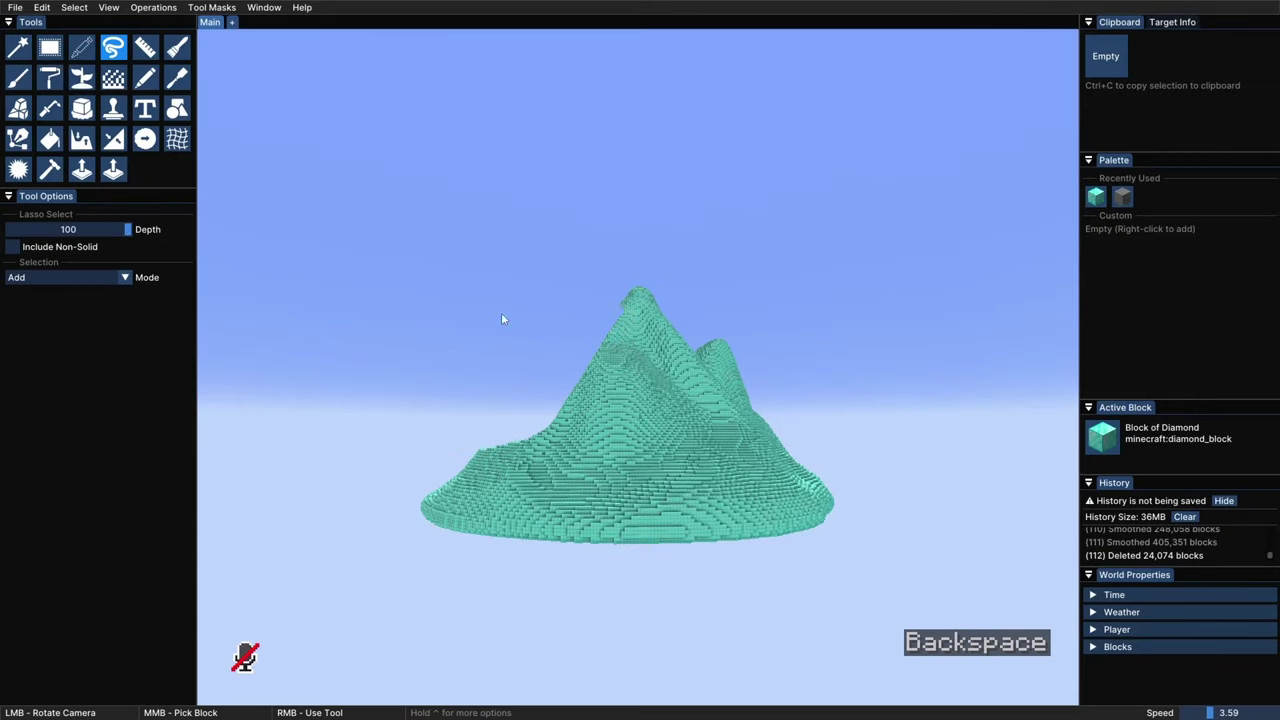
# Step: Lasso two pieces of the mountain's left slope at depth 100 and delete the selected blocks
pyautogui.moveTo(609, 347)
pyautogui.mouseDown(button='right')
pyautogui.moveTo(587, 386)
pyautogui.moveTo(537, 416)
pyautogui.mouseUp(button='right')
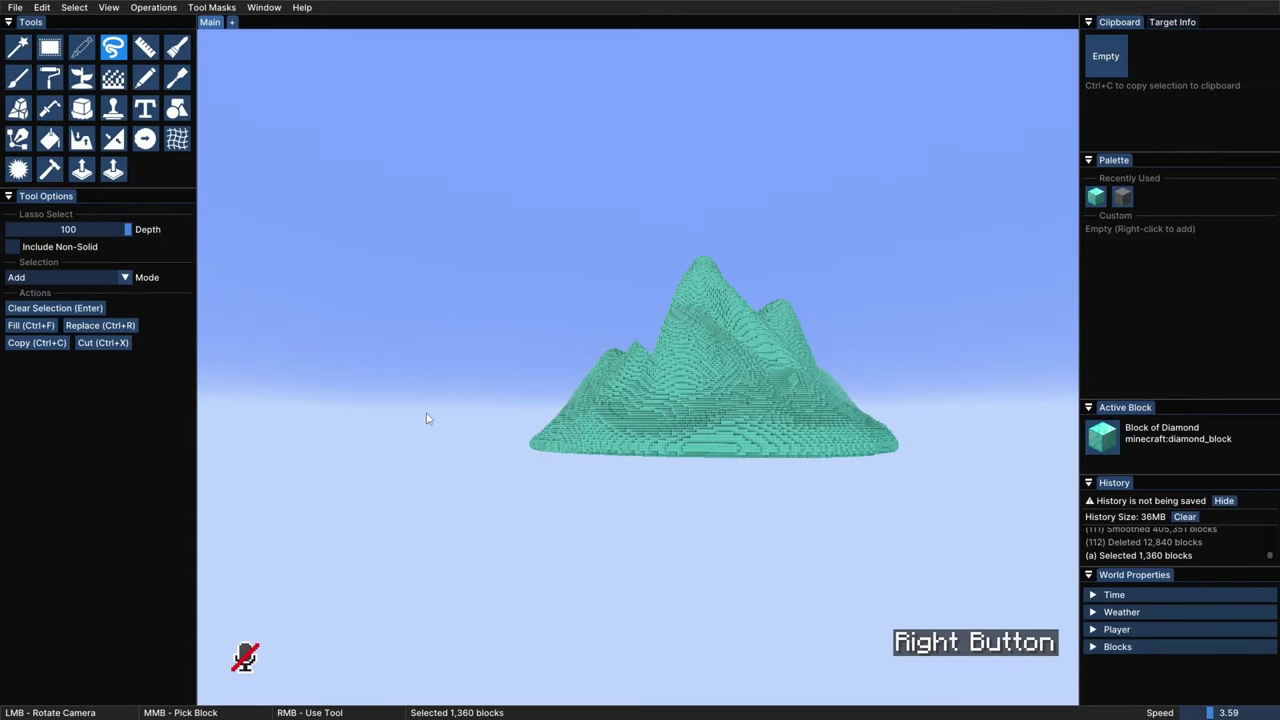
pyautogui.press('BackSpace')
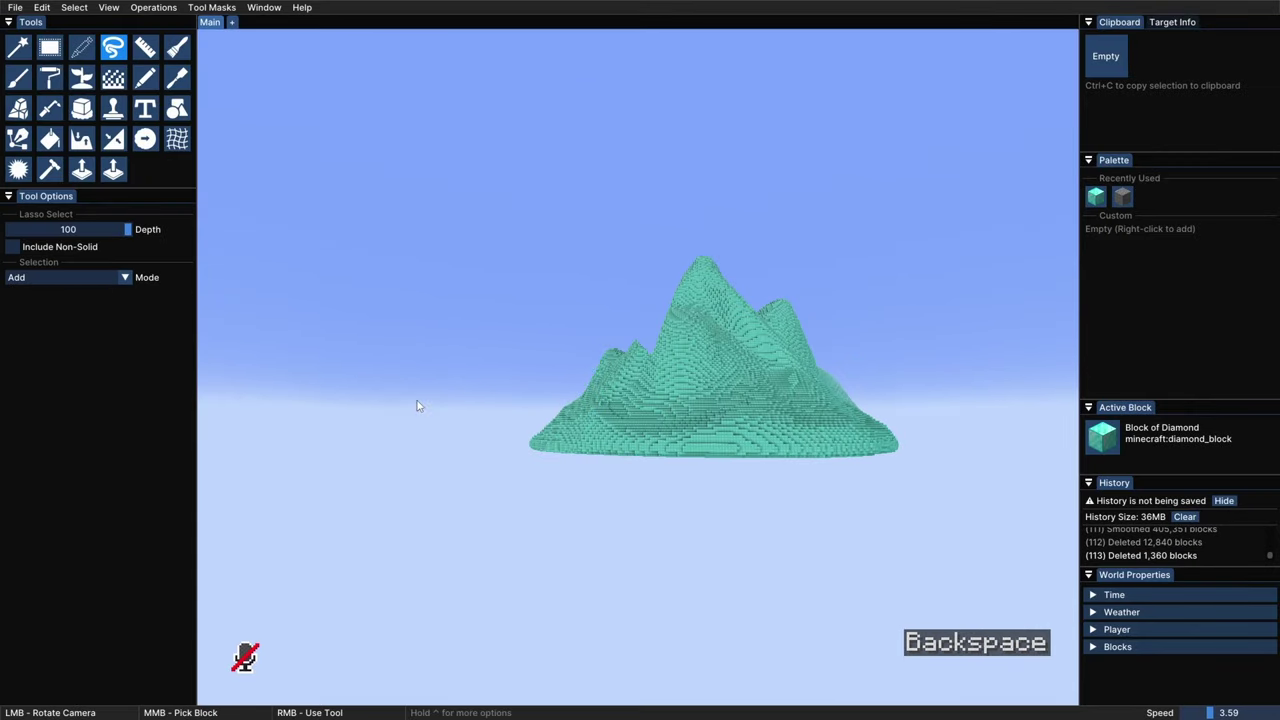
pyautogui.moveTo(604, 331); pyautogui.dragTo(618, 378, button='right')
pyautogui.press('BackSpace')
# Step: Lasso slices along the main peak's slope from other viewing angles and delete each selection
pyautogui.moveTo(734, 398)
pyautogui.keyDown('ctrl'); pyautogui.mouseDown()
pyautogui.moveTo(380, 389)
pyautogui.moveTo(249, 411)
pyautogui.moveTo(336, 330)
pyautogui.moveTo(429, 286)
pyautogui.moveTo(310, 390)
pyautogui.moveTo(237, 400)
pyautogui.moveTo(250, 395)
pyautogui.mouseUp(); pyautogui.keyUp('ctrl')
pyautogui.moveTo(623, 205); pyautogui.dragTo(548, 380, button='right')
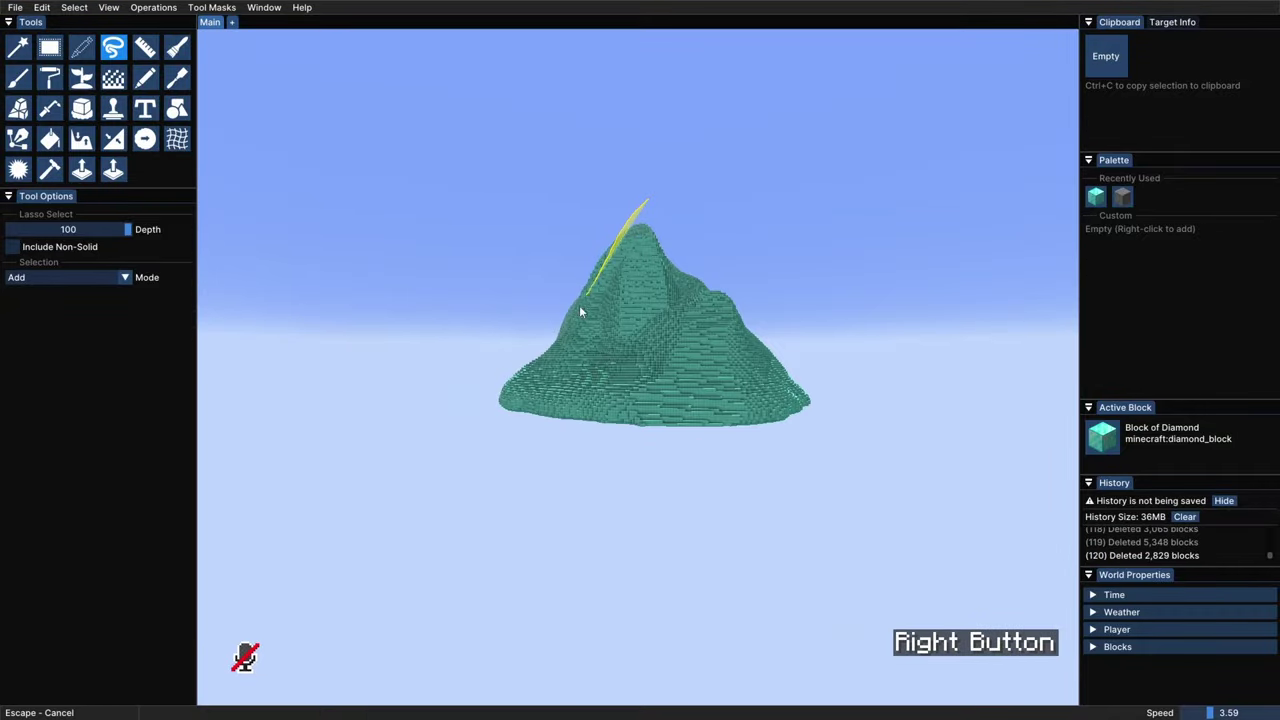
pyautogui.press('BackSpace')
pyautogui.keyDown('ctrl'); pyautogui.moveTo(548, 380); pyautogui.dragTo(600, 370); pyautogui.keyUp('ctrl')
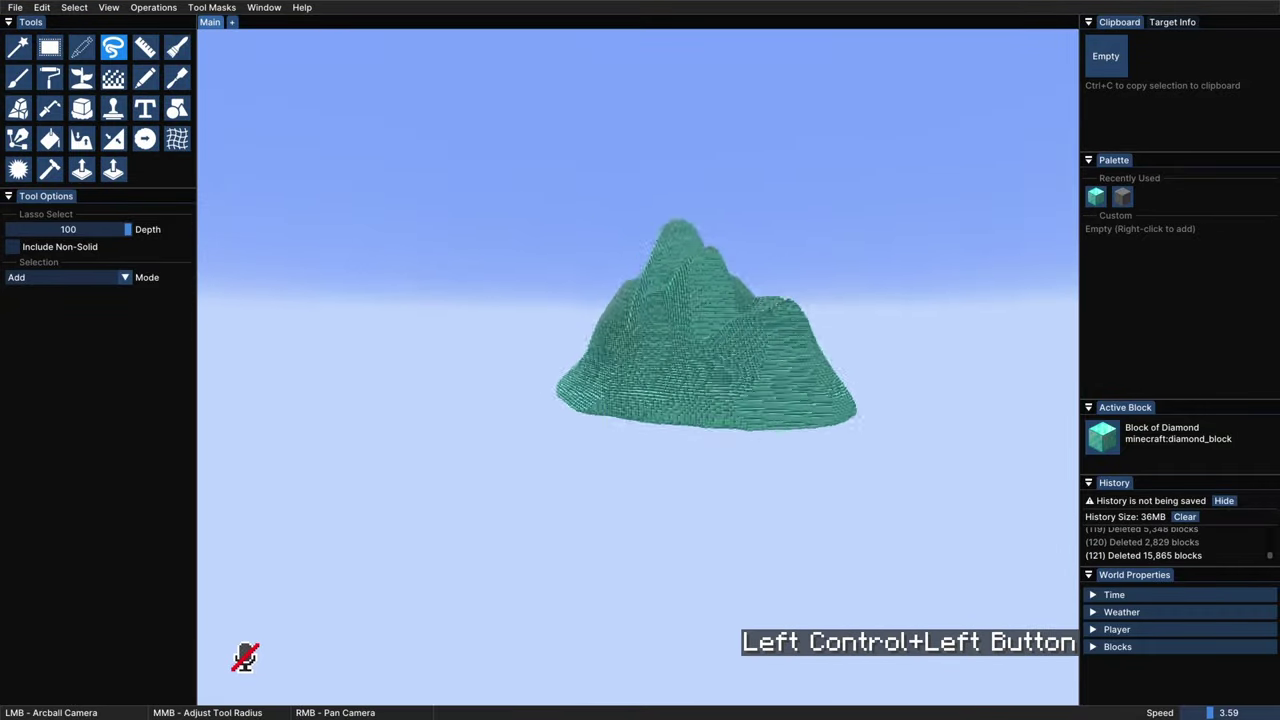
pyautogui.moveTo(645, 215)
pyautogui.mouseDown(button='right')
pyautogui.moveTo(735, 285)
pyautogui.moveTo(643, 218)
pyautogui.mouseUp(button='right')
pyautogui.press('BackSpace')
# Step: Trim the mountain's outline further by lassoing blocks on its lower flank and around the peaks, deleting each selection
pyautogui.moveTo(539, 327); pyautogui.dragTo(548, 325, button='right')
pyautogui.press('BackSpace')
pyautogui.moveTo(640, 225); pyautogui.dragTo(556, 287, button='right')
pyautogui.press('BackSpace')
pyautogui.moveTo(680, 235); pyautogui.dragTo(711, 270, button='right')
pyautogui.press('BackSpace')
# Step: Smooth the trimmed mountain with a sphere brush of radius 37 and strength 1.31
pyautogui.keyDown('ctrl'); pyautogui.moveTo(711, 270); pyautogui.dragTo(628, 298); pyautogui.keyUp('ctrl')
pyautogui.moveTo(628, 296); pyautogui.dragTo(833, 345, button='right')
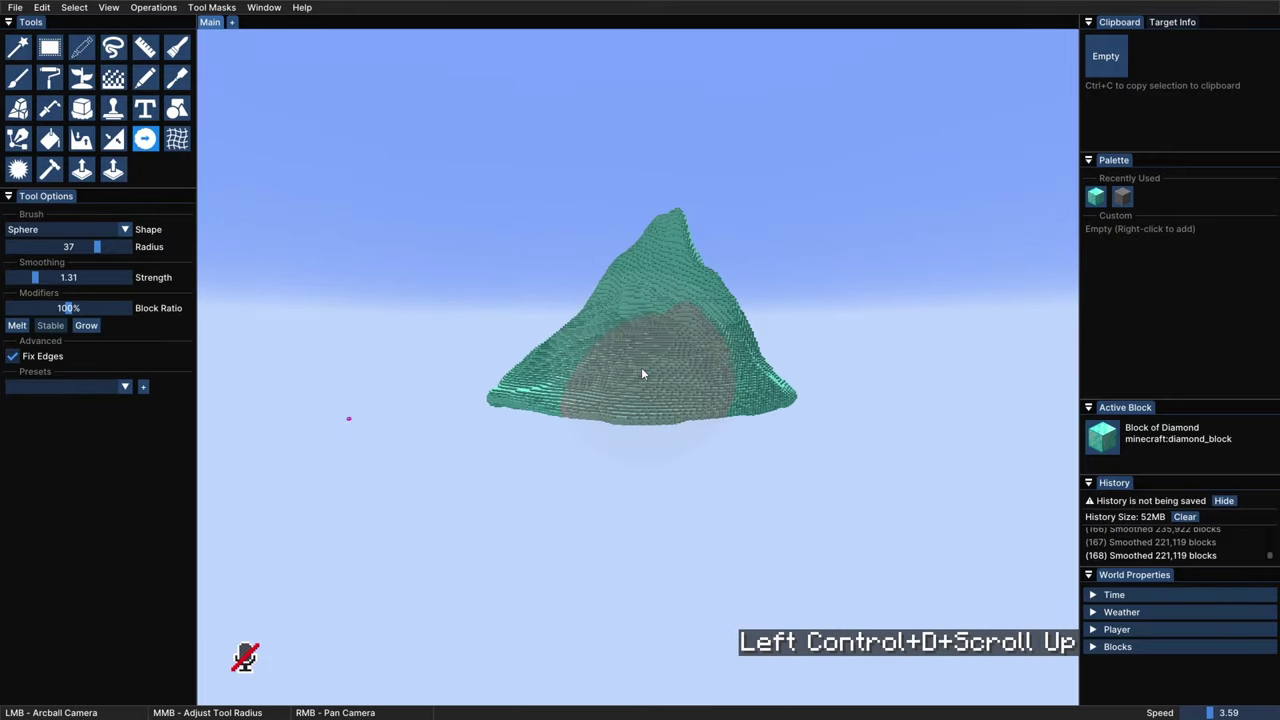
pyautogui.hotkey('ctrl', 'a')
pyautogui.moveTo(652, 368)
pyautogui.keyDown('ctrl'); pyautogui.mouseDown()
pyautogui.moveTo(660, 268)
pyautogui.moveTo(645, 266)
pyautogui.mouseUp(); pyautogui.keyUp('ctrl')
pyautogui.press('d')
pyautogui.press('w')
pyautogui.press('shift')
pyautogui.press('ctrl')
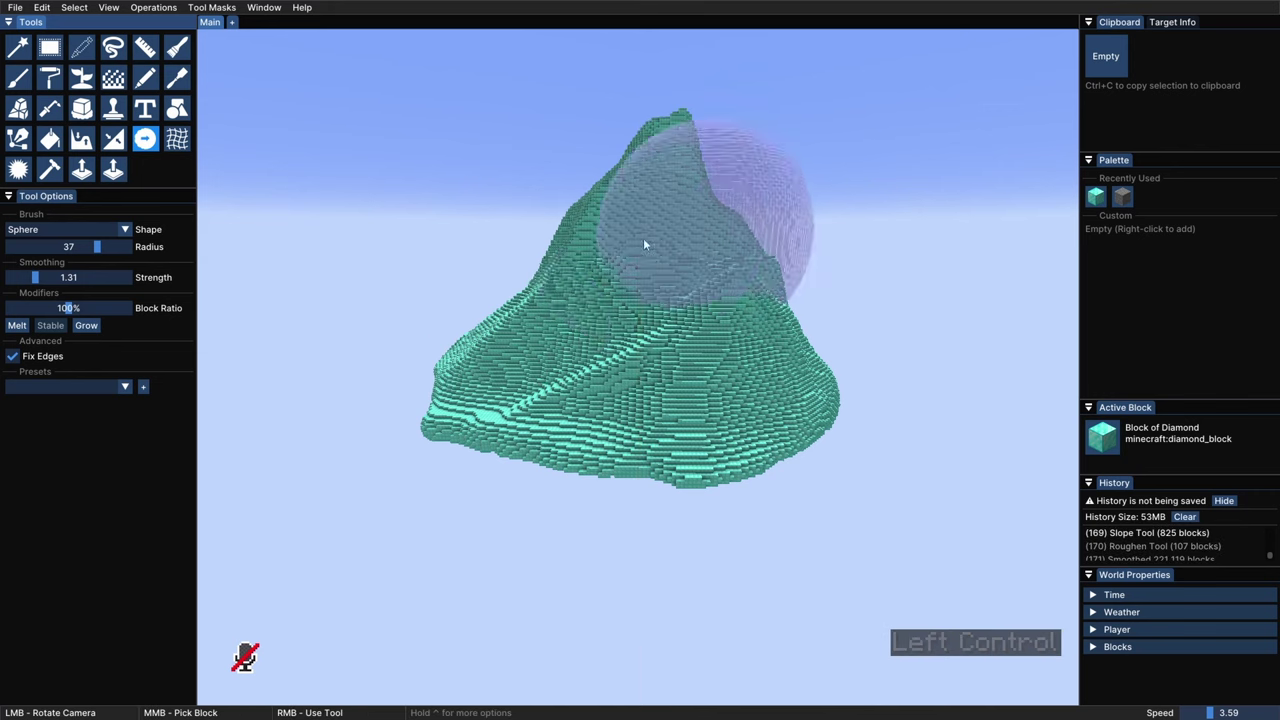
# Step: Melt narrow grooves down the mountain's flanks with a cube brush of radius 1, strength 2.00 and threshold 0.10
pyautogui.click(87, 114)
pyautogui.click(15, 251)
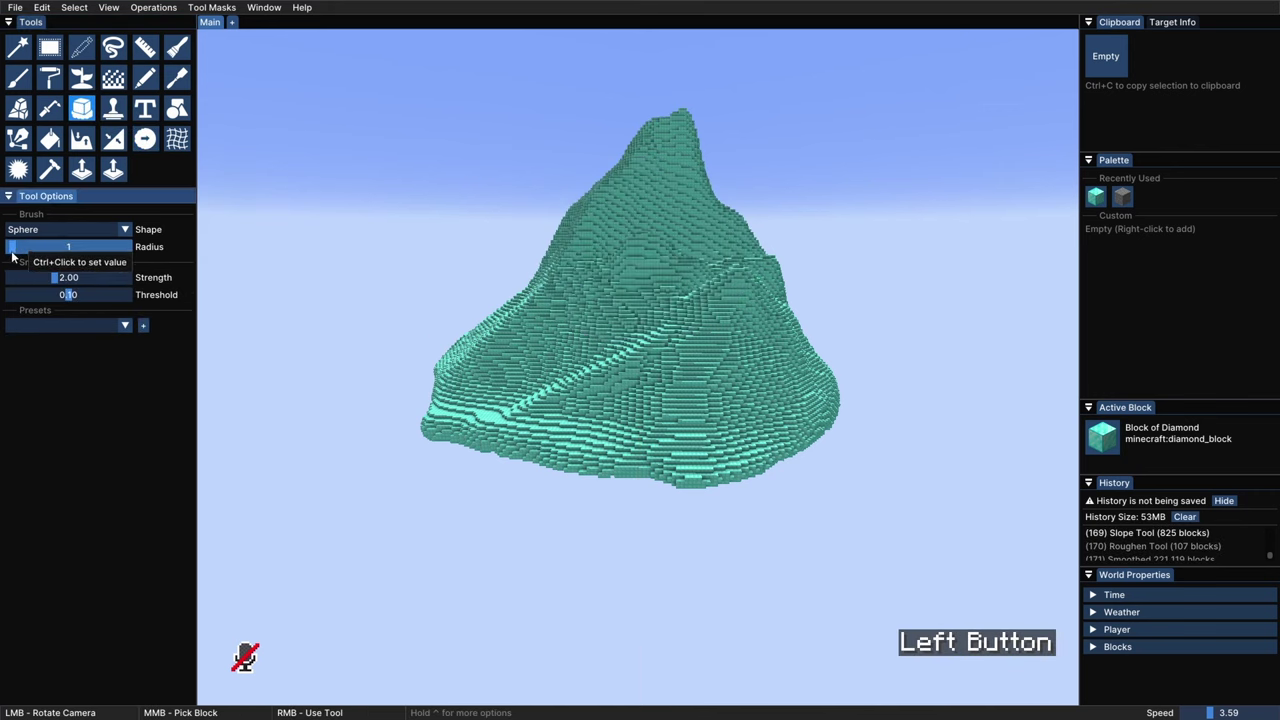
pyautogui.click(119, 232)
pyautogui.click(40, 259)
pyautogui.keyDown('ctrl'); pyautogui.moveTo(566, 345); pyautogui.dragTo(740, 450); pyautogui.keyUp('ctrl')
pyautogui.keyDown('ctrl'); pyautogui.moveTo(680, 344); pyautogui.dragTo(624, 379); pyautogui.keyUp('ctrl')
pyautogui.moveTo(624, 379); pyautogui.dragTo(630, 373, button='right')
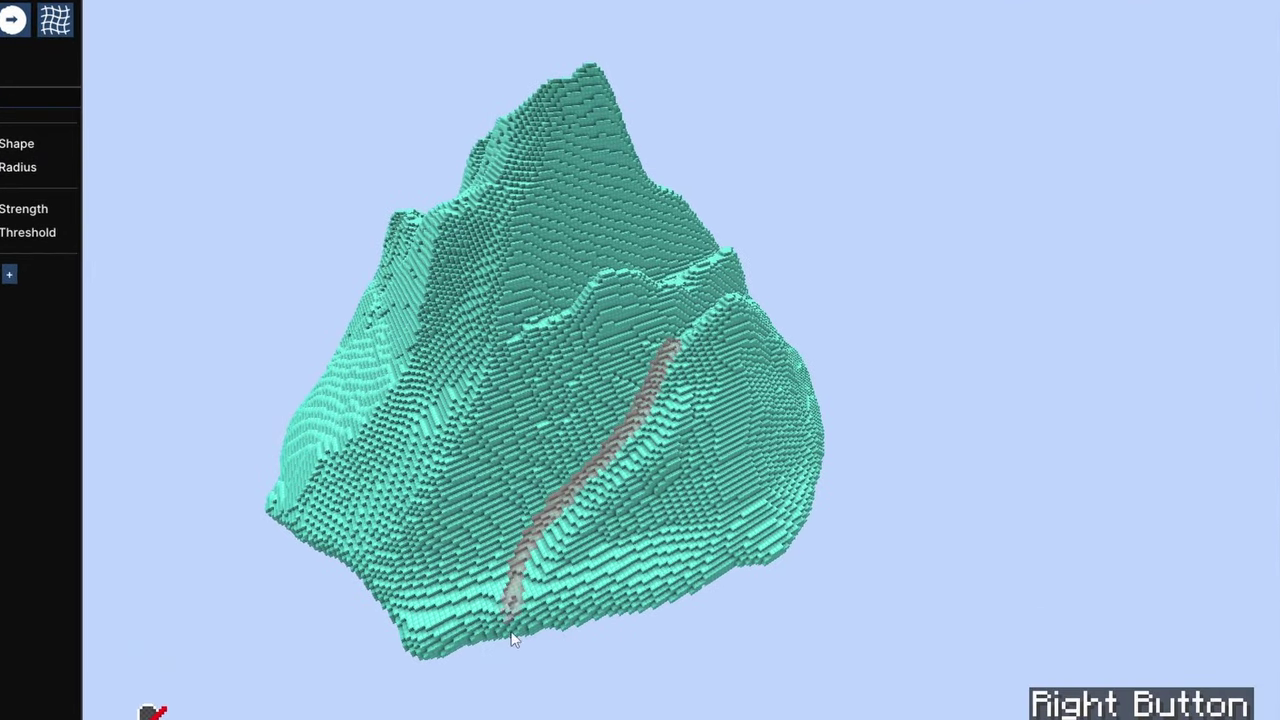
pyautogui.moveTo(660, 363); pyautogui.dragTo(861, 259, button='right')
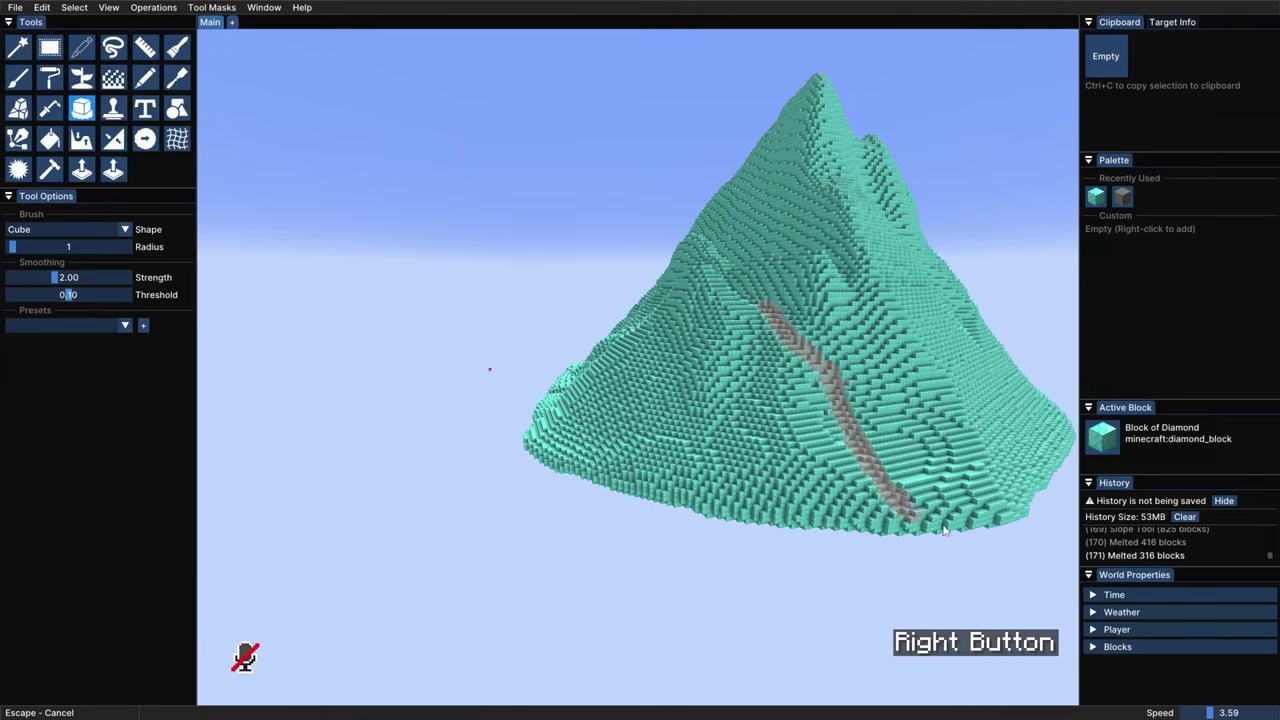
pyautogui.moveTo(944, 530); pyautogui.dragTo(950, 534, button='right')
# Step: Melt more grooves on the mountain's other sides and between its peaks with the radius 1 cube brush
pyautogui.keyDown('ctrl'); pyautogui.moveTo(896, 442); pyautogui.dragTo(667, 240); pyautogui.keyUp('ctrl')
pyautogui.moveTo(668, 240); pyautogui.dragTo(688, 308, button='right')
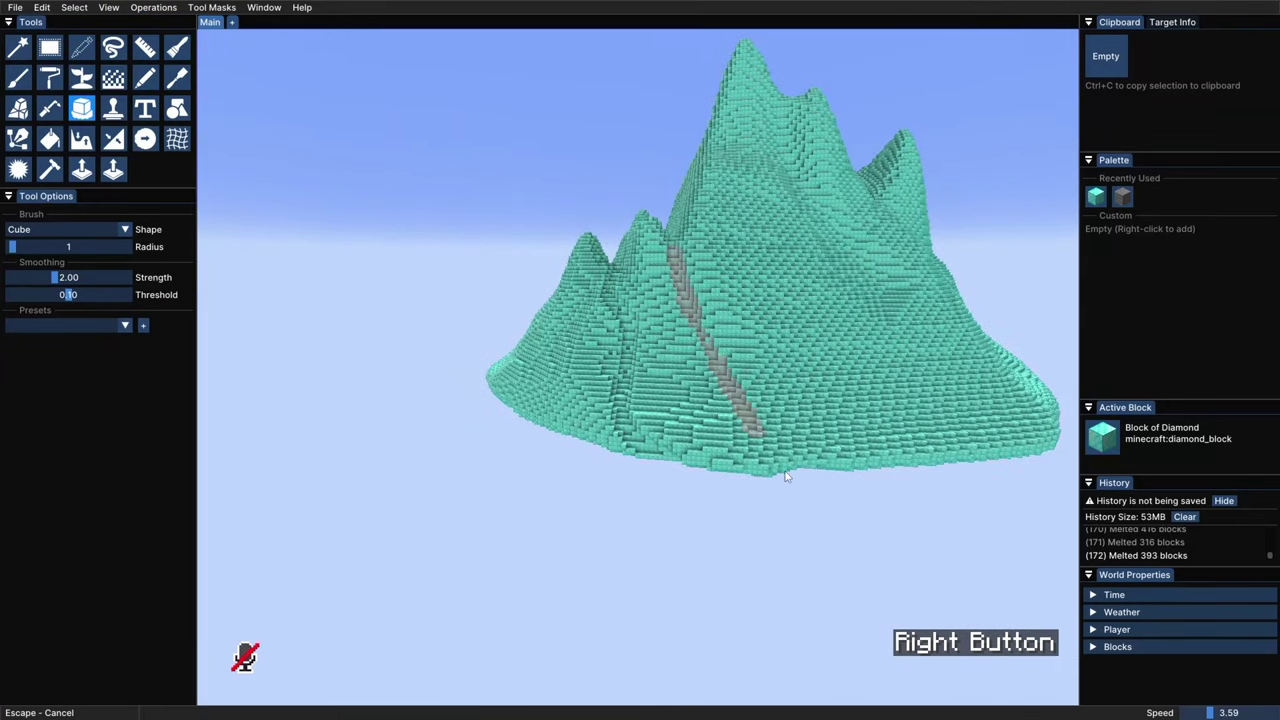
pyautogui.moveTo(709, 148); pyautogui.dragTo(708, 220, button='right')
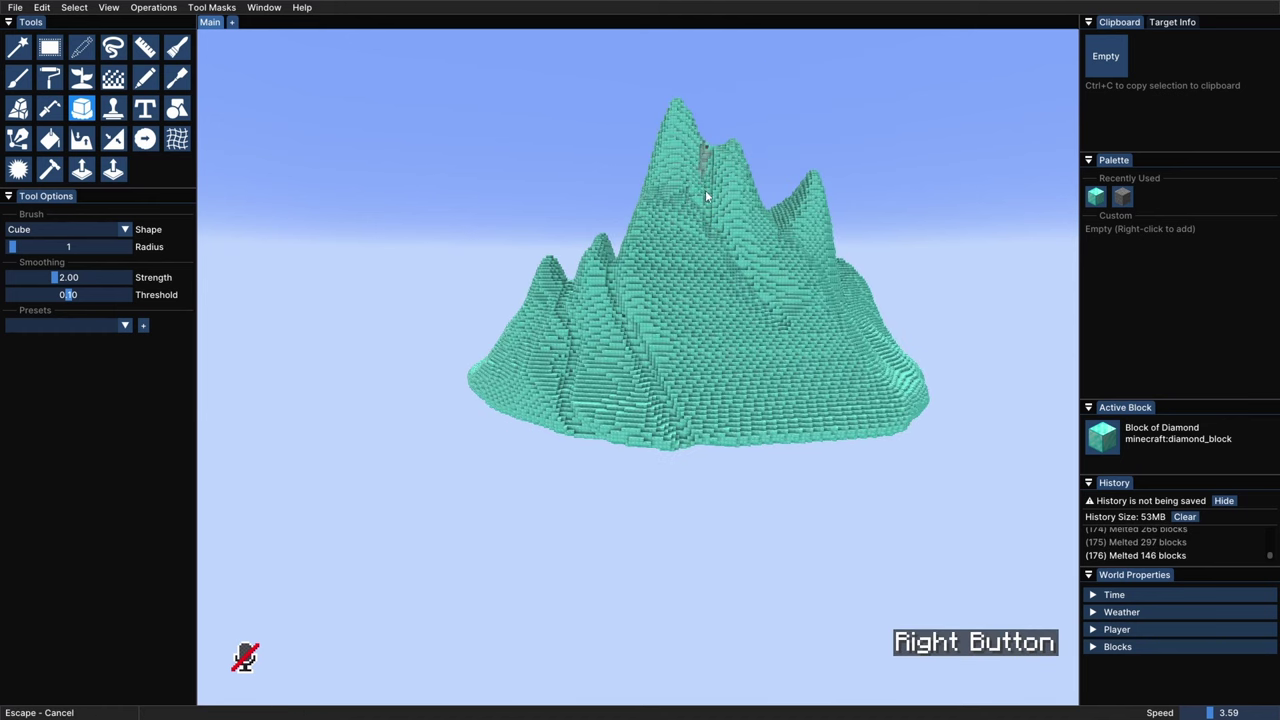
pyautogui.keyDown('ctrl'); pyautogui.moveTo(806, 270); pyautogui.dragTo(630, 300); pyautogui.keyUp('ctrl')
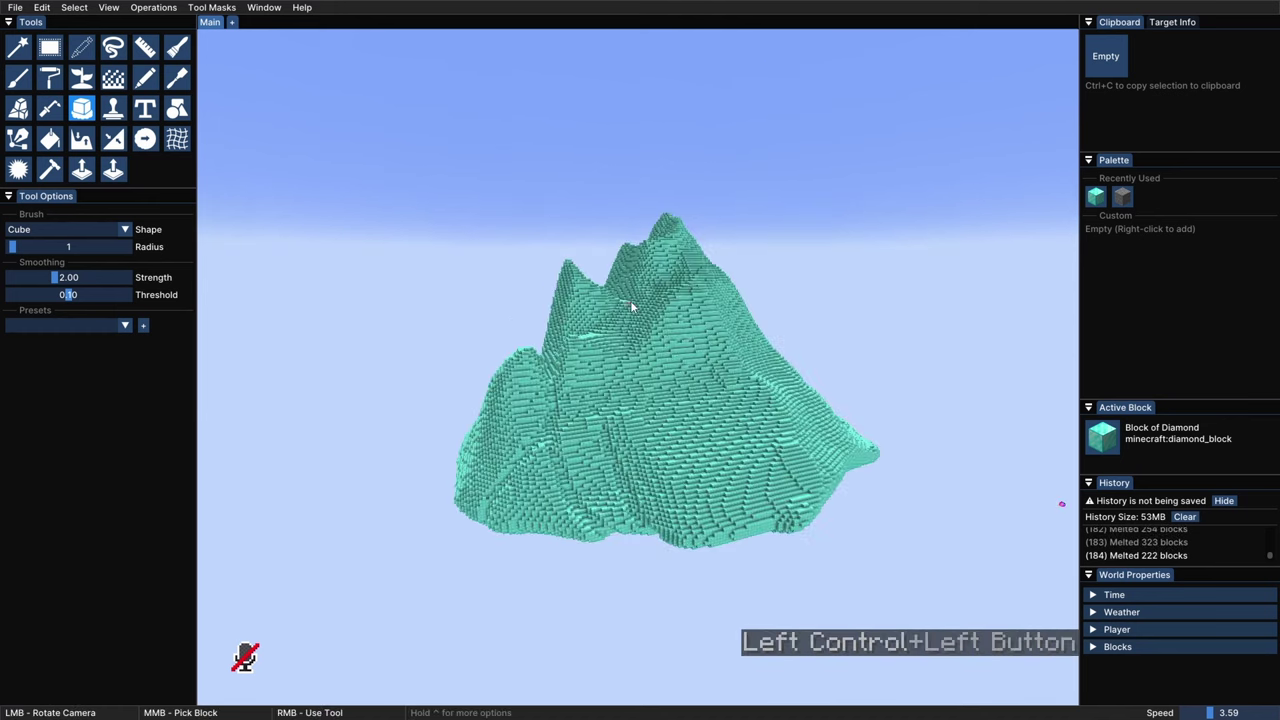
pyautogui.moveTo(630, 300); pyautogui.dragTo(630, 335, button='right')
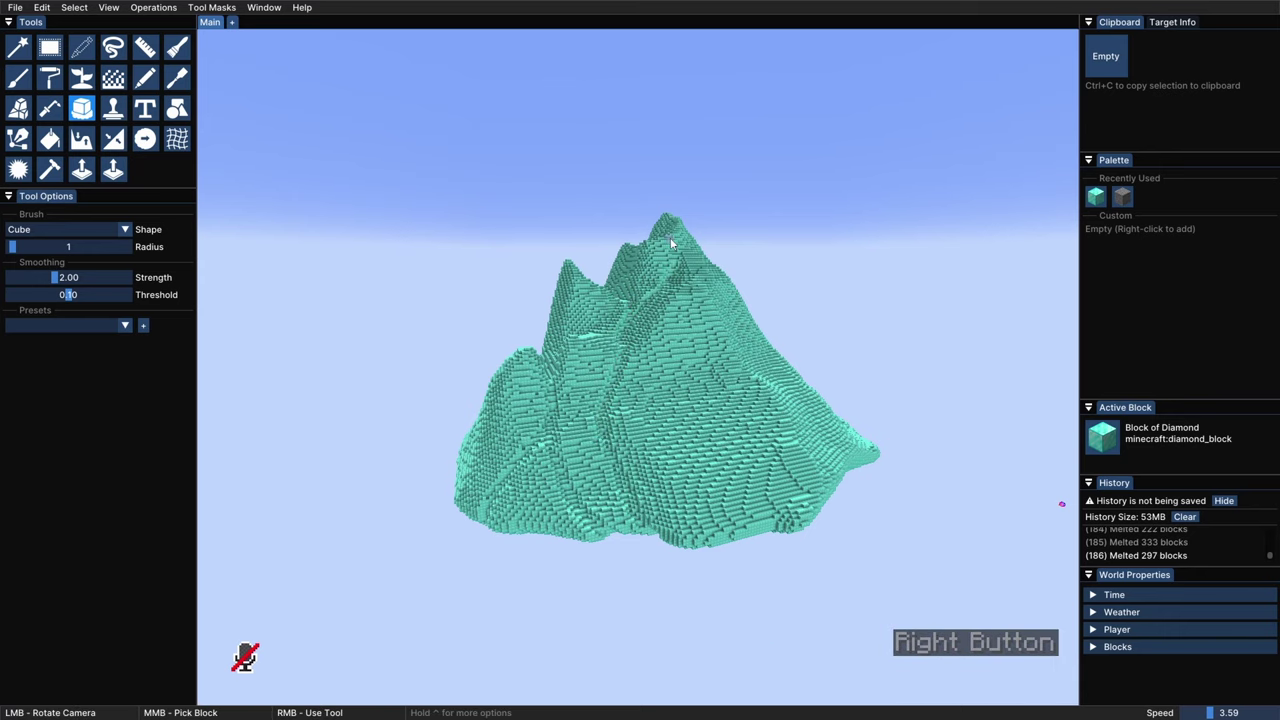
pyautogui.moveTo(649, 316); pyautogui.dragTo(640, 324, button='right')
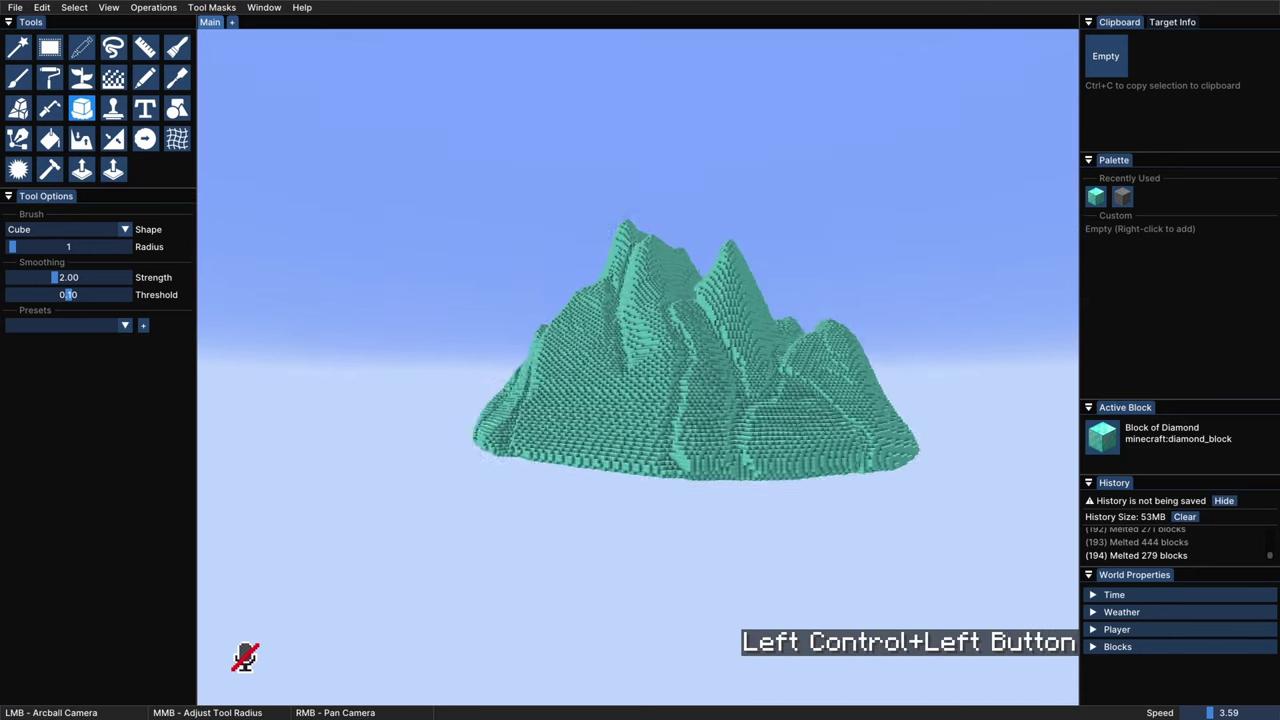
# Step: Smooth the grooved mountain along its base and flanks with a sphere brush of radius 37 and strength 1.31
pyautogui.keyDown('ctrl'); pyautogui.moveTo(735, 366); pyautogui.dragTo(640, 374); pyautogui.keyUp('ctrl')
pyautogui.press('a')
pyautogui.press('s')
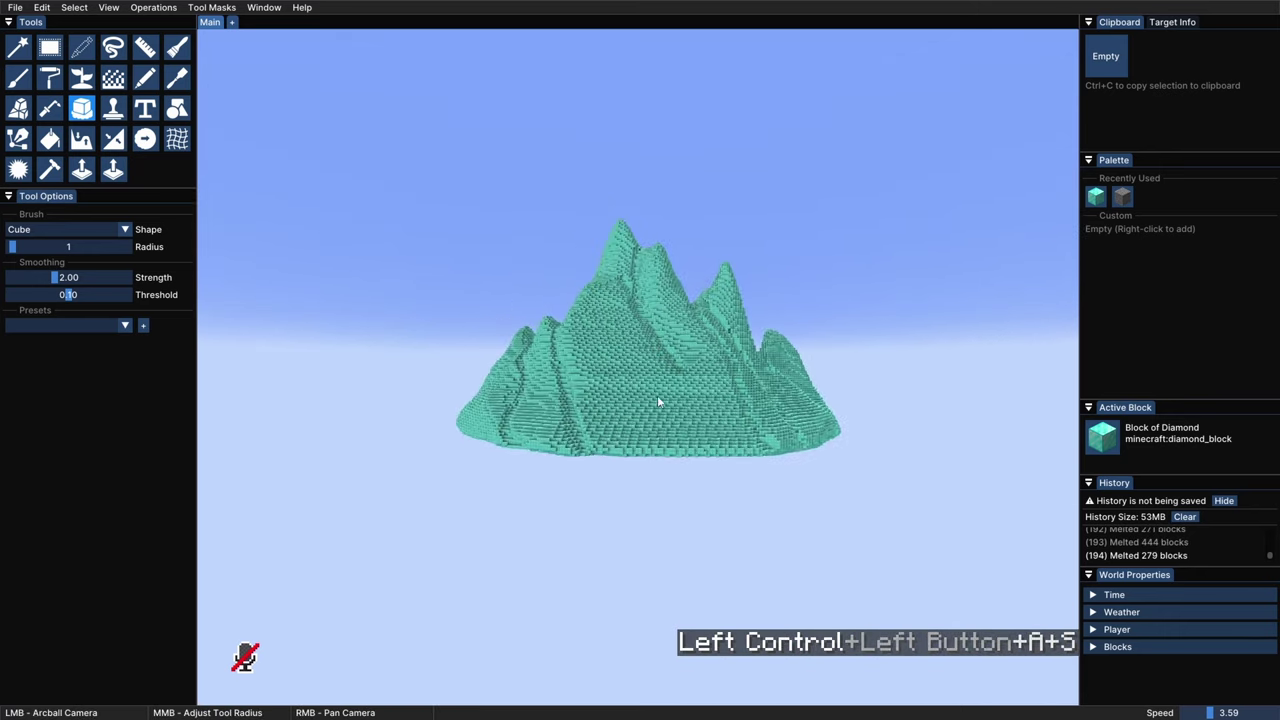
pyautogui.hotkey('d', 'shift')
pyautogui.click(145, 139)
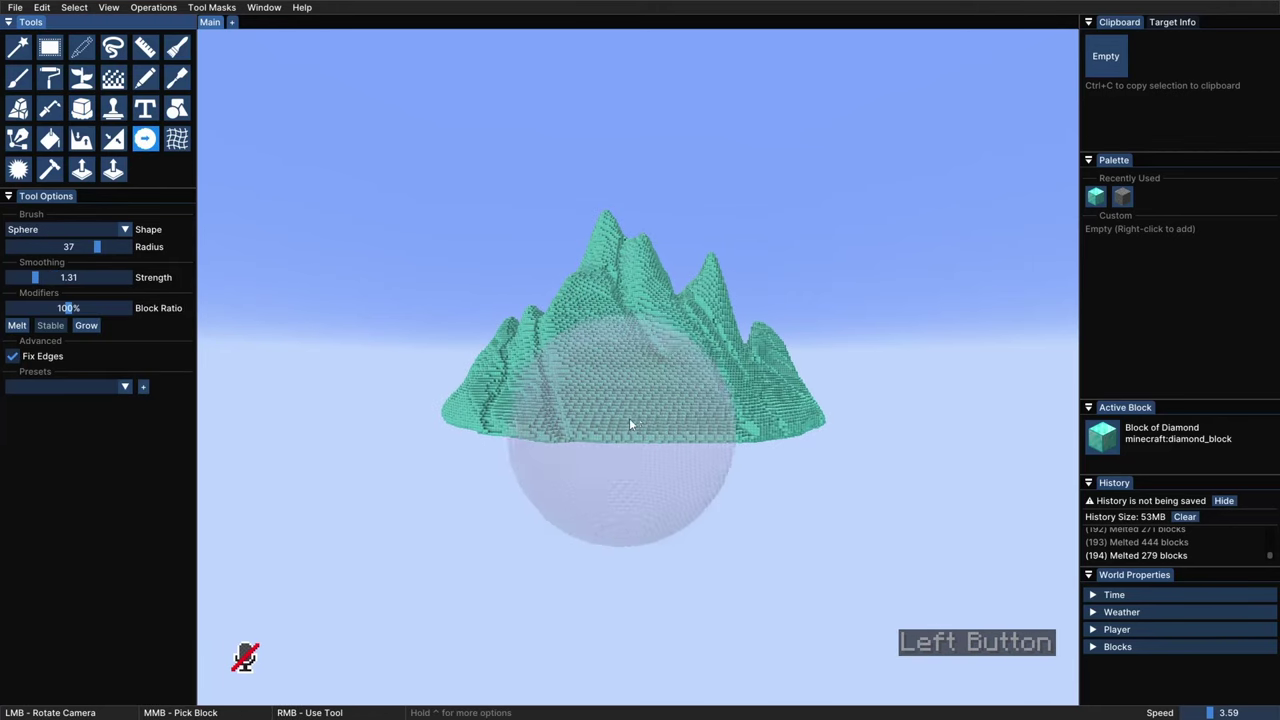
pyautogui.moveTo(632, 416)
pyautogui.mouseDown(button='right')
pyautogui.moveTo(601, 397)
pyautogui.moveTo(485, 394)
pyautogui.moveTo(468, 406)
pyautogui.mouseUp(button='right')
# Step: Melt new grooves below the peaks and down the lower slopes with a cube brush of radius 1 and strength 1.31
pyautogui.moveTo(512, 367); pyautogui.dragTo(650, 285, button='right')
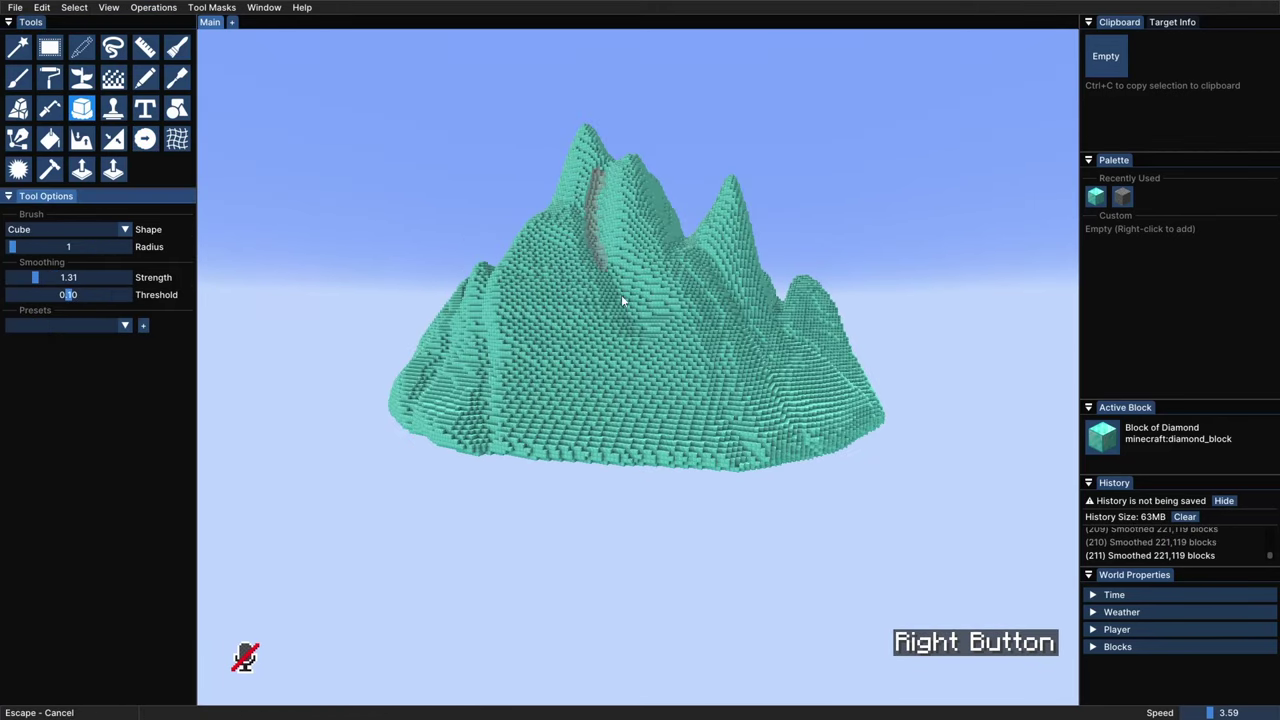
pyautogui.keyDown('ctrl'); pyautogui.moveTo(620, 474); pyautogui.dragTo(649, 369); pyautogui.keyUp('ctrl')
pyautogui.moveTo(660, 295); pyautogui.dragTo(543, 415, button='right')
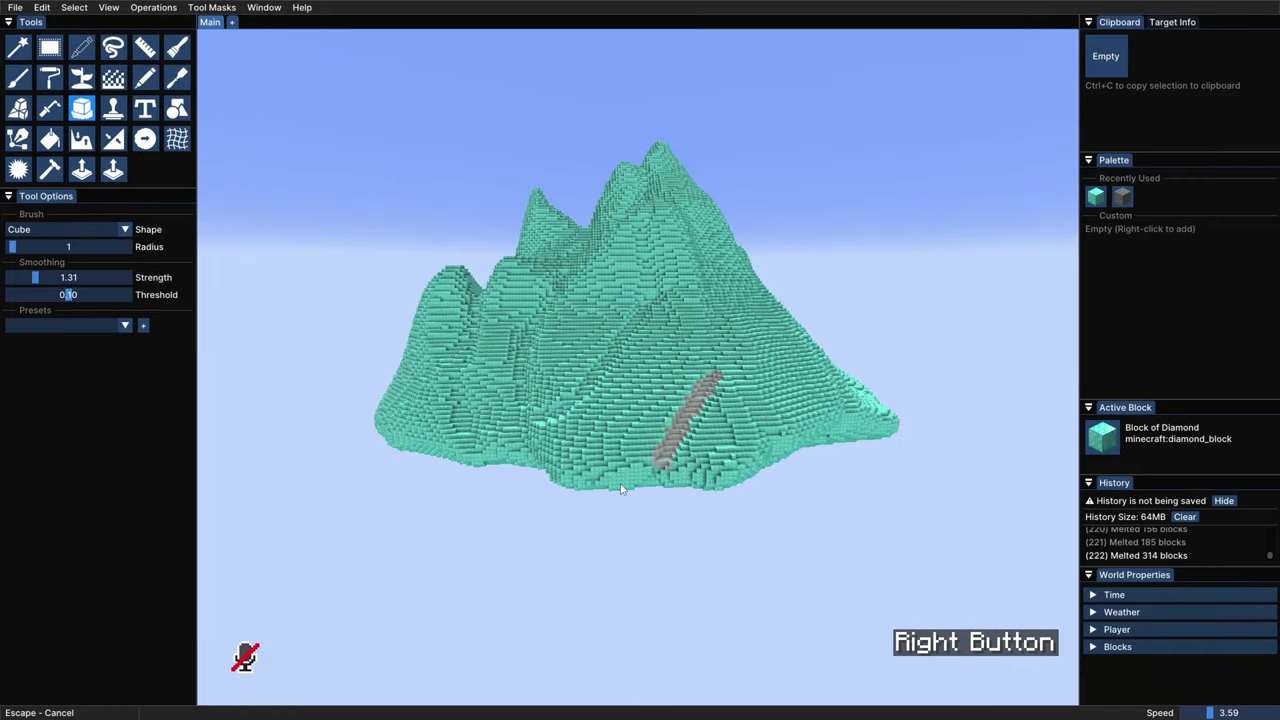
# Step: Smooth the mountain from its base upwards with the Melt modifier, using a sphere brush of radius 37 and strength 1.31
pyautogui.keyDown('ctrl'); pyautogui.moveTo(660, 390); pyautogui.dragTo(657, 354); pyautogui.keyUp('ctrl')
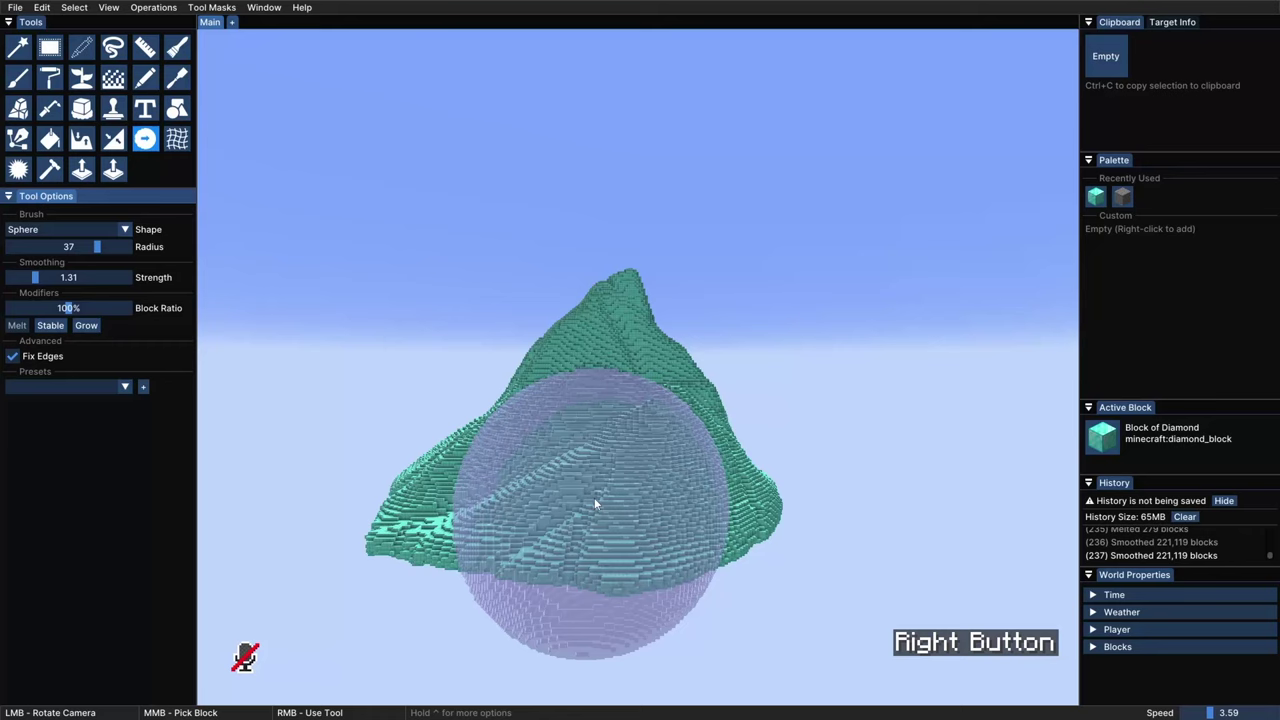
pyautogui.moveTo(594, 500)
pyautogui.mouseDown(button='right')
pyautogui.moveTo(514, 516)
pyautogui.moveTo(608, 314)
pyautogui.mouseUp(button='right')
pyautogui.keyDown('ctrl'); pyautogui.scroll(3, 543, 434); pyautogui.keyUp('ctrl')
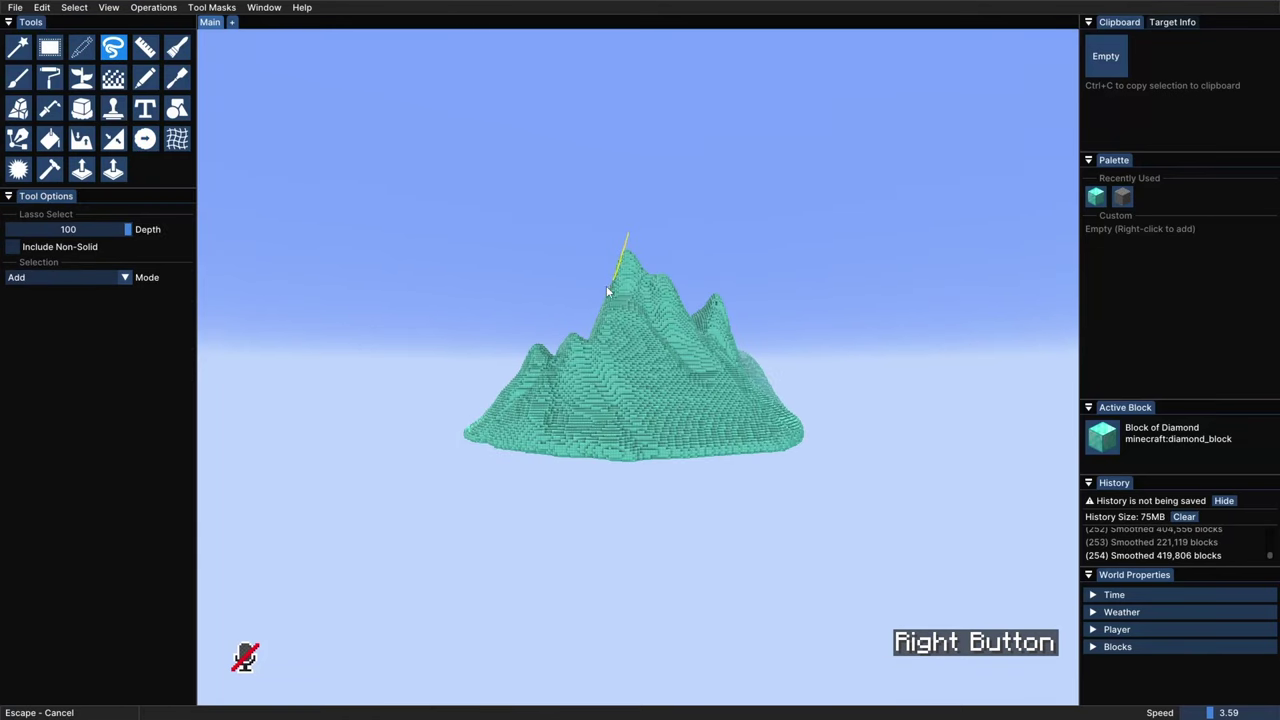
# Step: Lasso thin slivers beside the main and secondary peaks at depth 100 and delete each selection
pyautogui.moveTo(606, 285); pyautogui.dragTo(608, 282, button='right')
pyautogui.press('BackSpace')
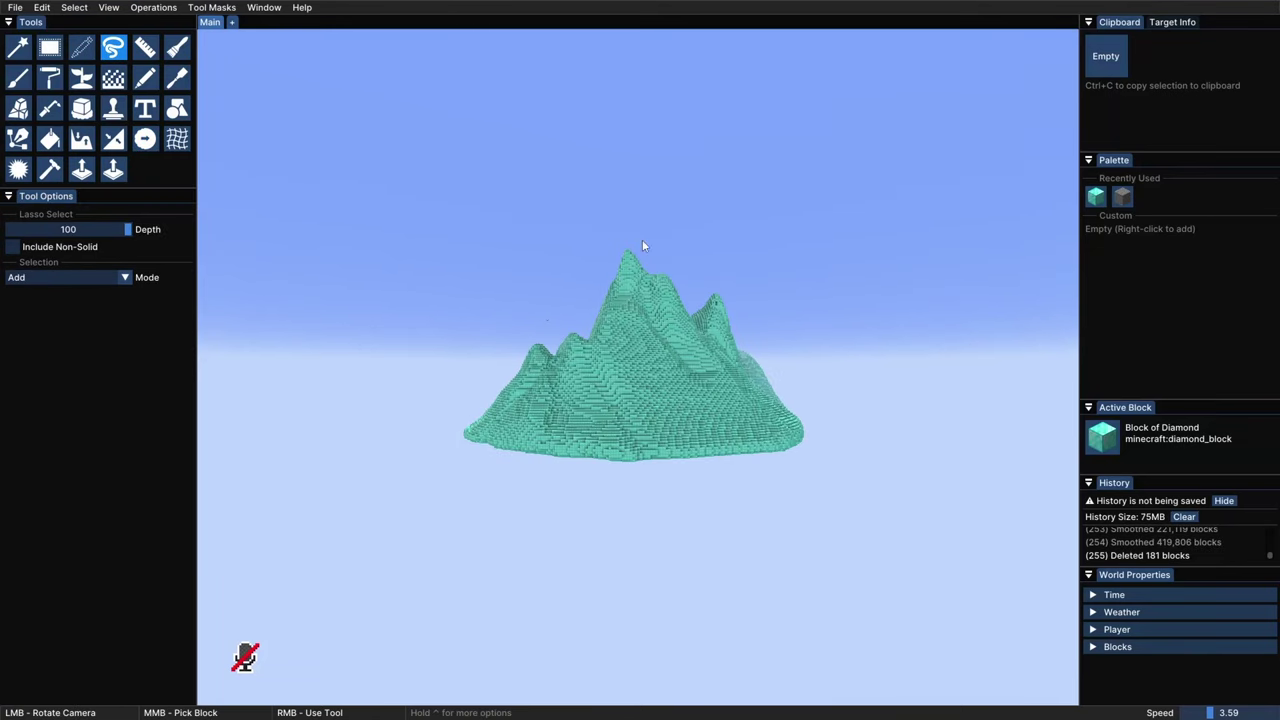
pyautogui.moveTo(642, 241)
pyautogui.mouseDown(button='right')
pyautogui.moveTo(614, 284)
pyautogui.moveTo(456, 241)
pyautogui.mouseUp(button='right')
pyautogui.press('BackSpace')
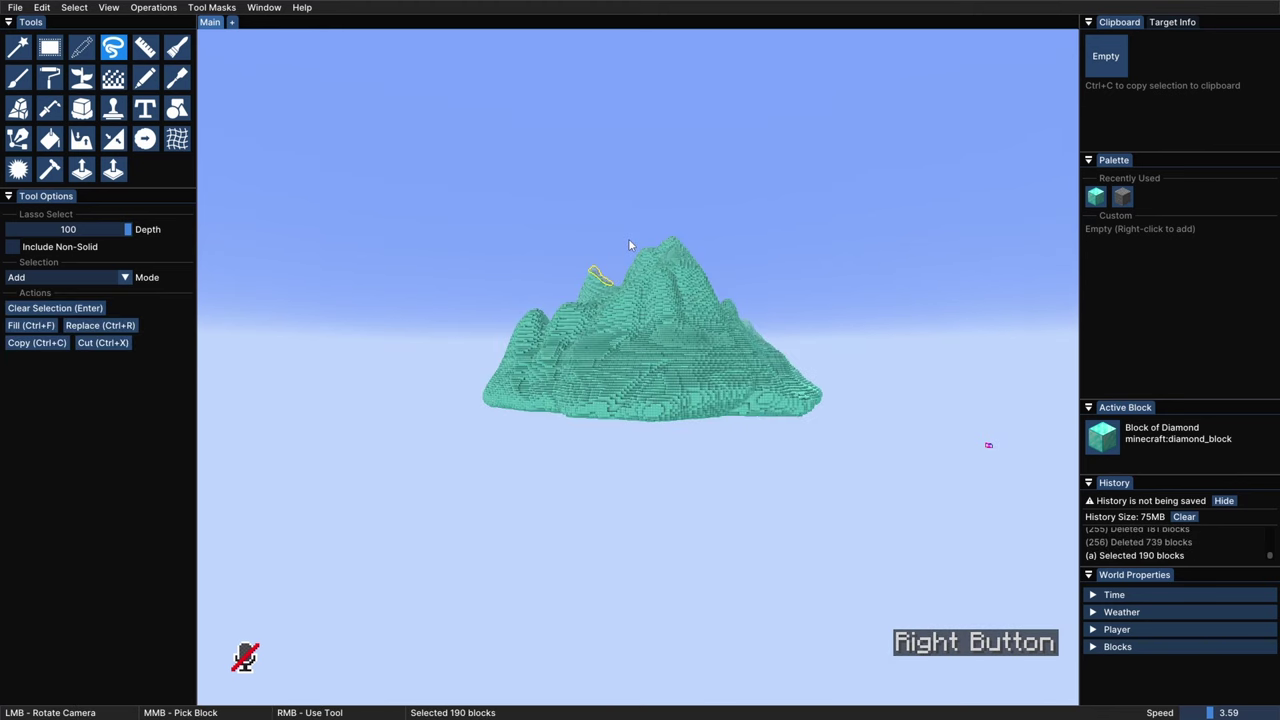
pyautogui.press('BackSpace')
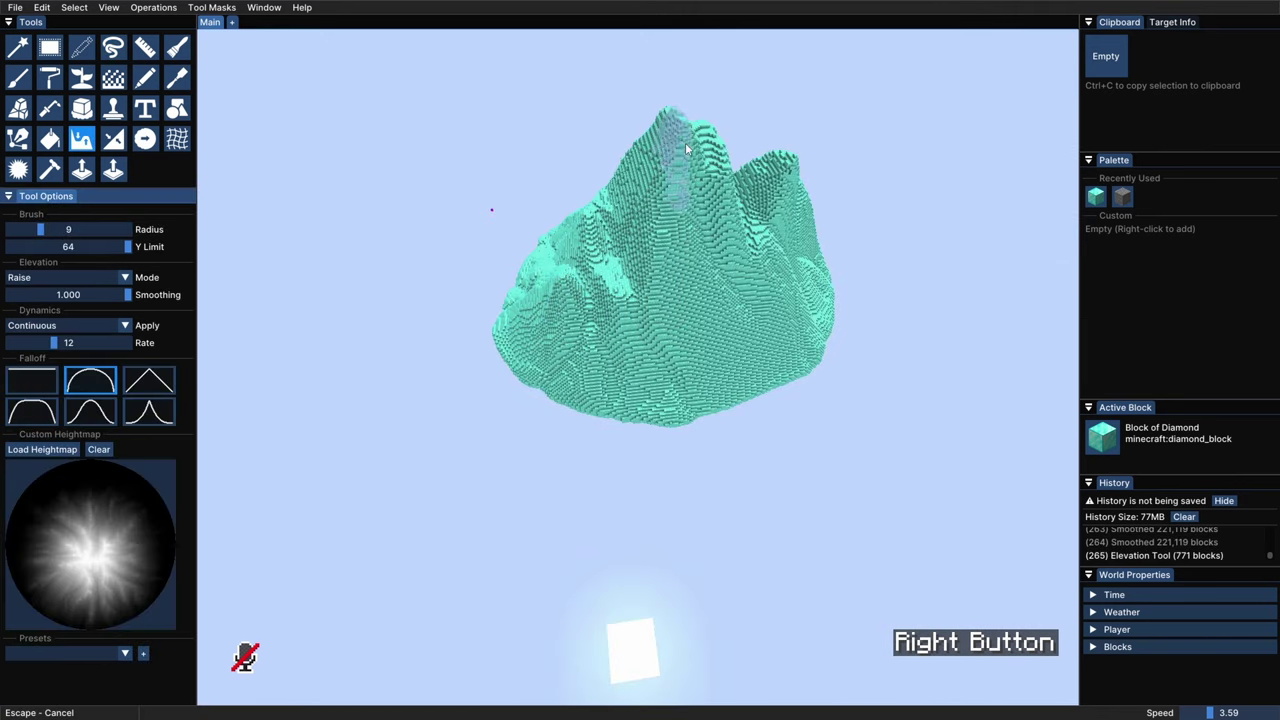
# Step: Inspect the sculpted mountain in the game world from different distances and angles
pyautogui.keyDown('ctrl'); pyautogui.moveTo(678, 262); pyautogui.dragTo(678, 393); pyautogui.keyUp('ctrl')
pyautogui.press('d')
pyautogui.press('s')
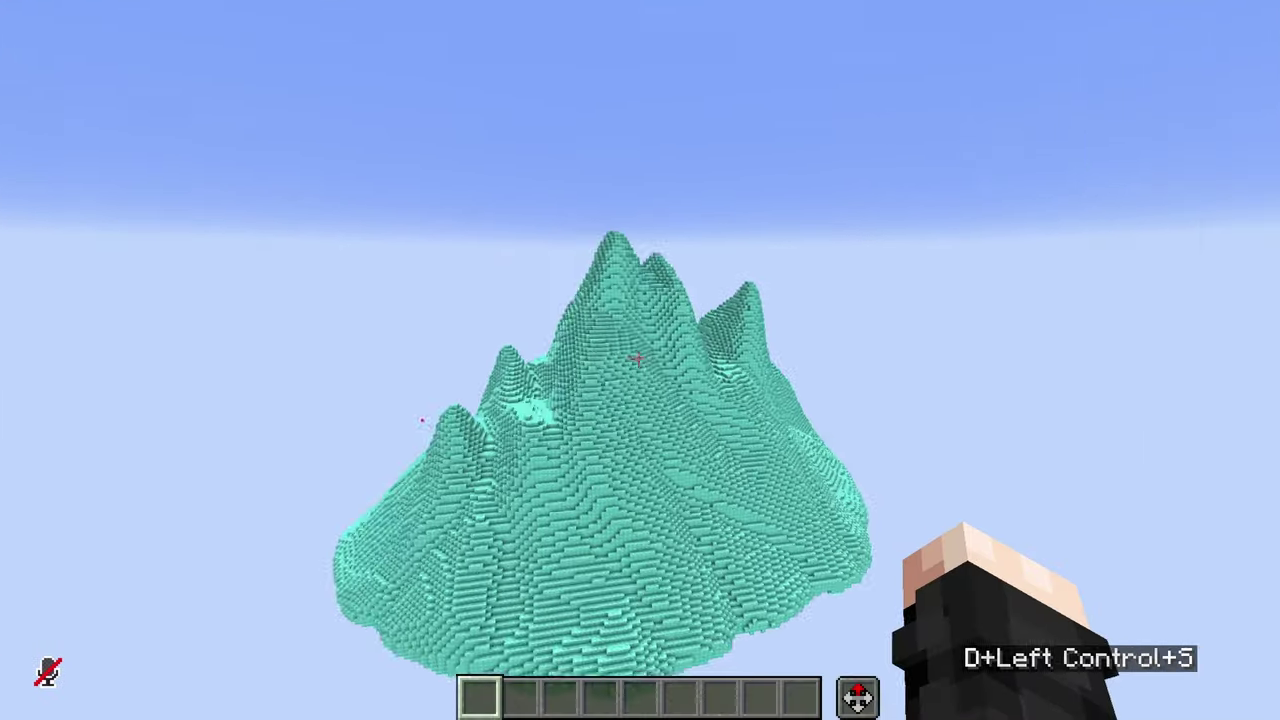
pyautogui.press('shift')
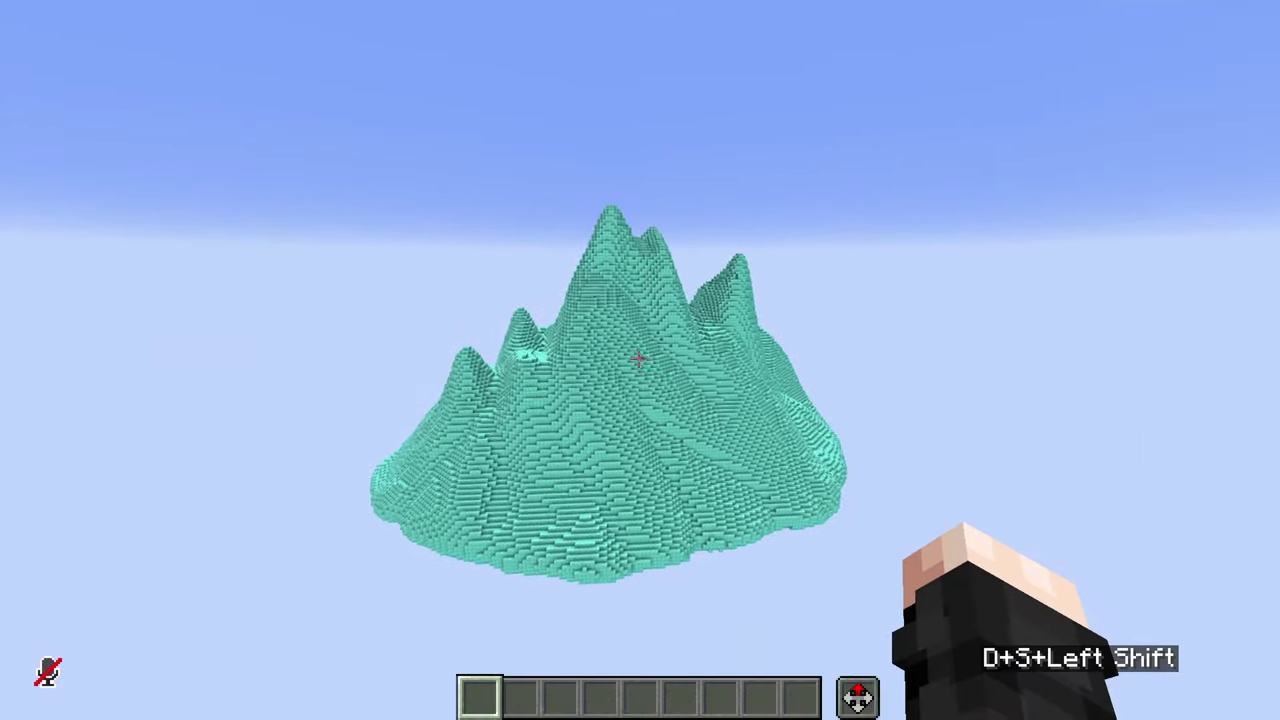
pyautogui.hotkey('shift', 's', 'd')
pyautogui.press('d')
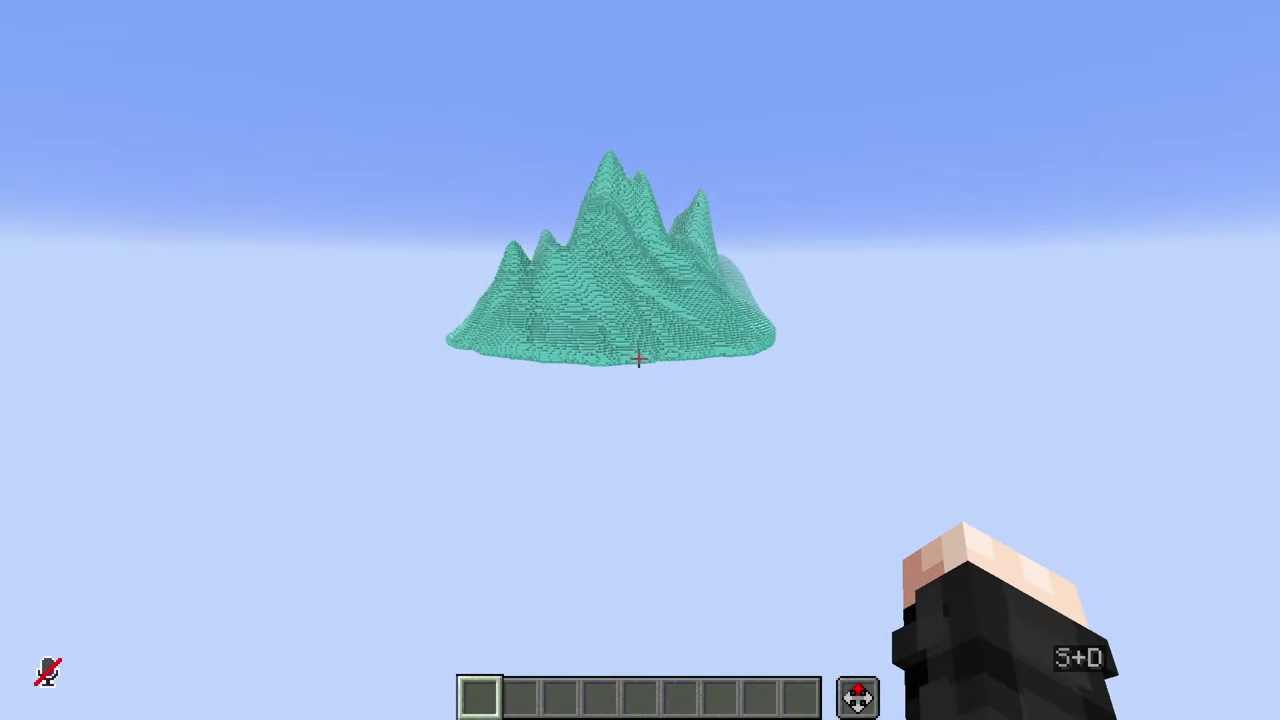
pyautogui.hotkey('shift', 'a')
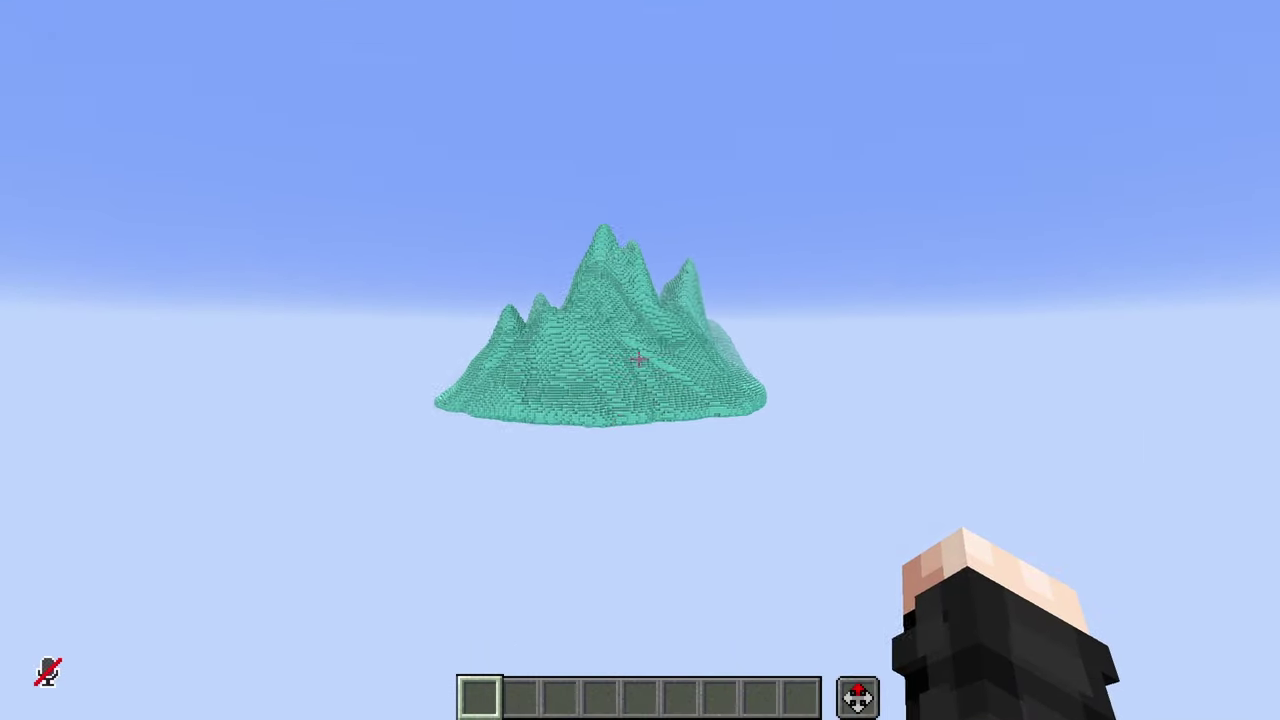
pyautogui.press('d')
pyautogui.press('w')
pyautogui.press('Shift_R')
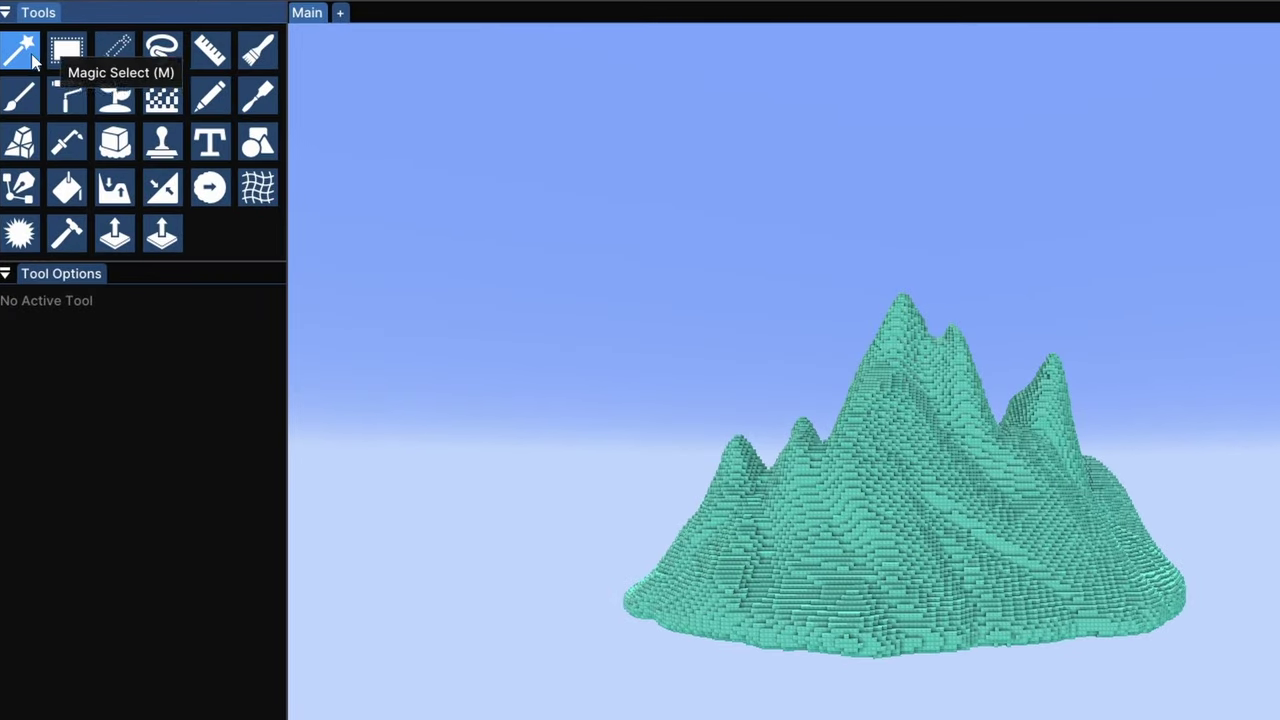
# Step: Select the whole mountain with Magic Select, comparing by block with a limit of 1000000, and cut it
pyautogui.click(29, 57)
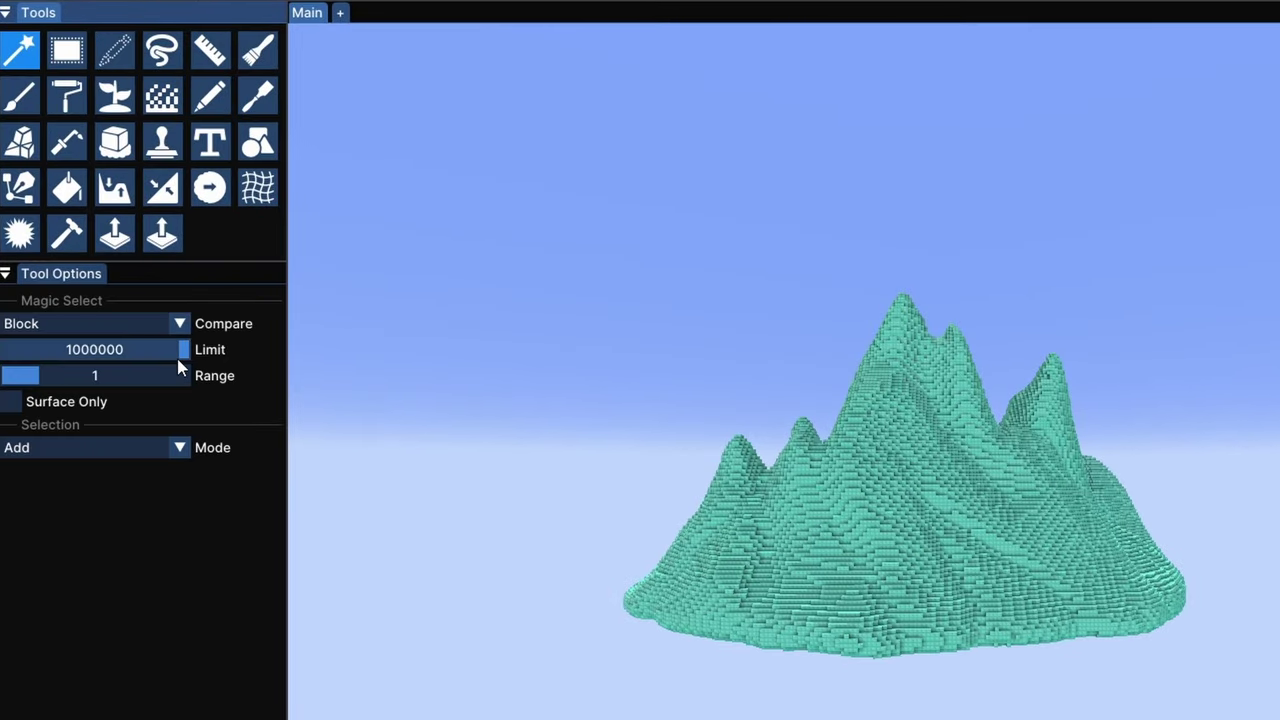
pyautogui.moveTo(181, 351); pyautogui.dragTo(430, 376)
pyautogui.rightClick(951, 505)
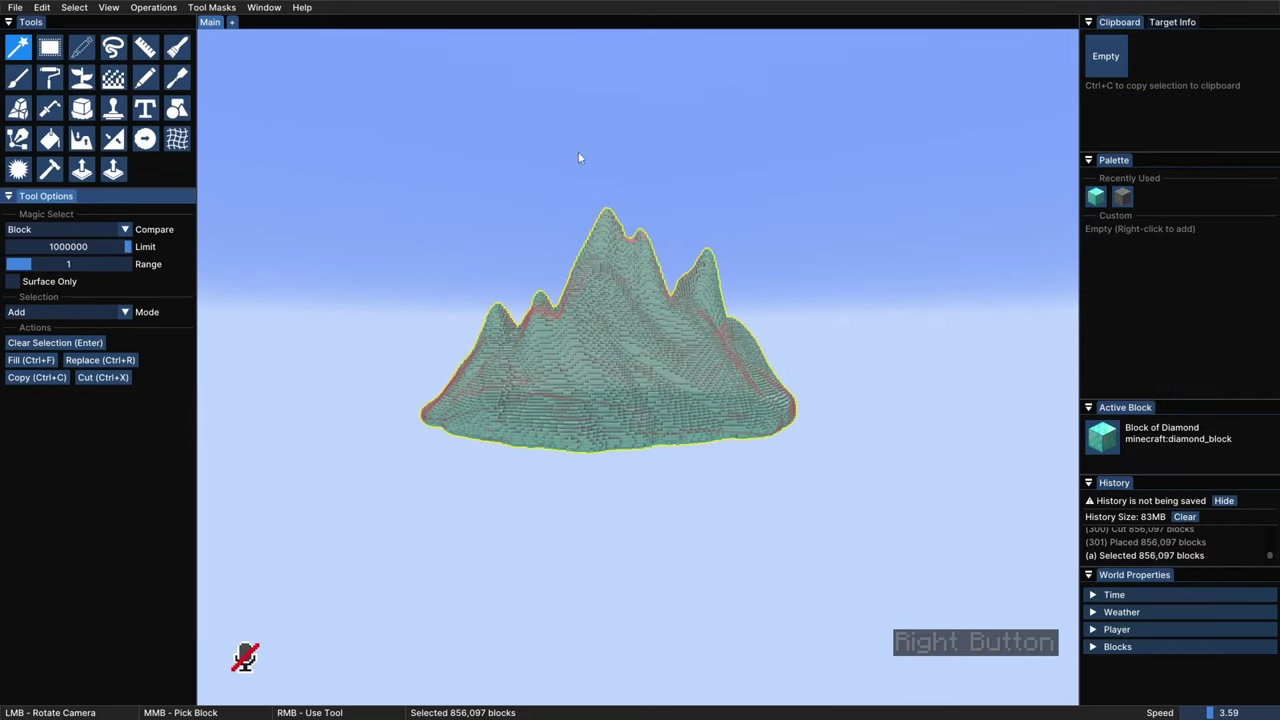
pyautogui.hotkey('ctrl', 'x')
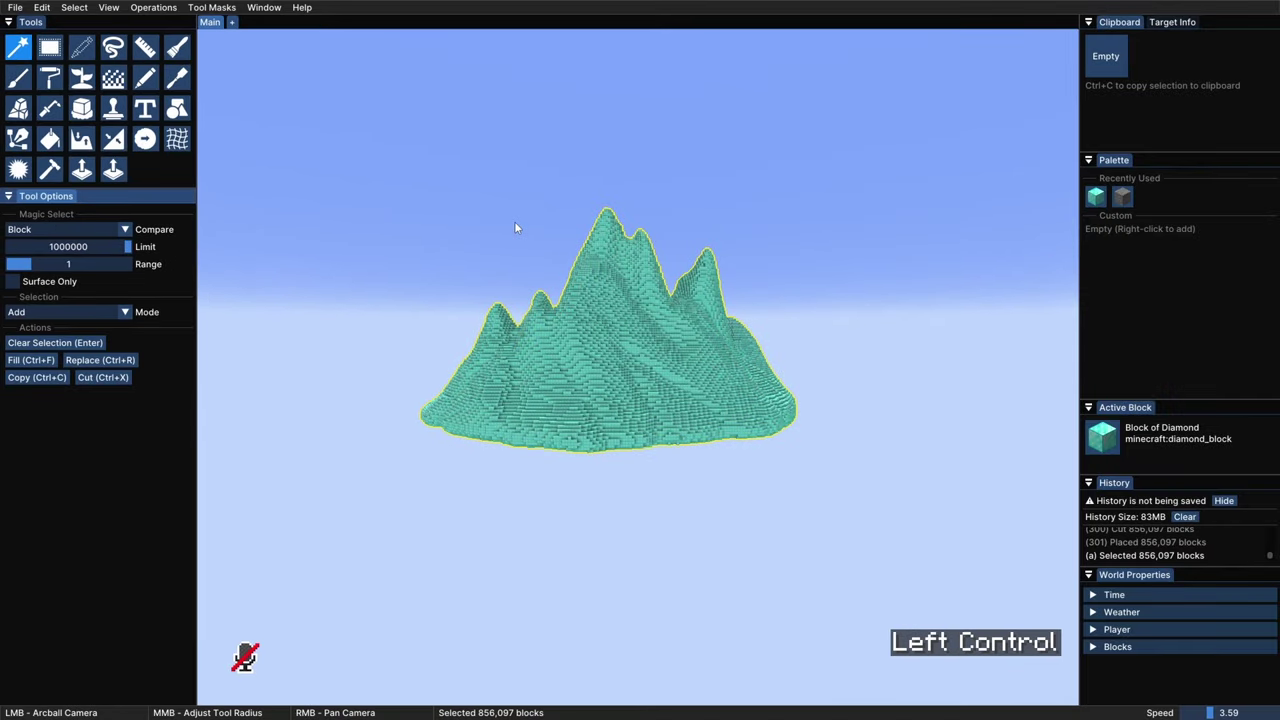
# Step: Paste the cut mountain, rotate it upside down and place it
pyautogui.hotkey('ctrl', 'v')
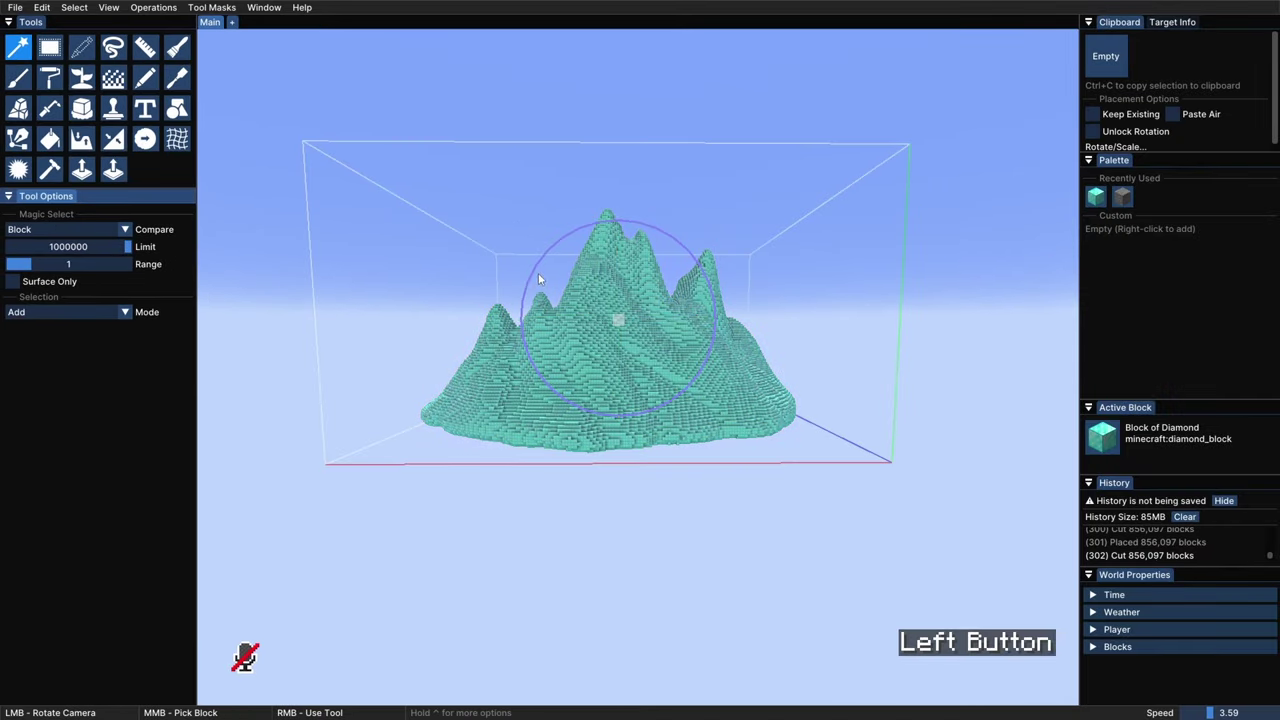
pyautogui.moveTo(538, 278); pyautogui.dragTo(604, 252)
pyautogui.moveTo(707, 289); pyautogui.dragTo(712, 326)
pyautogui.press('Return')
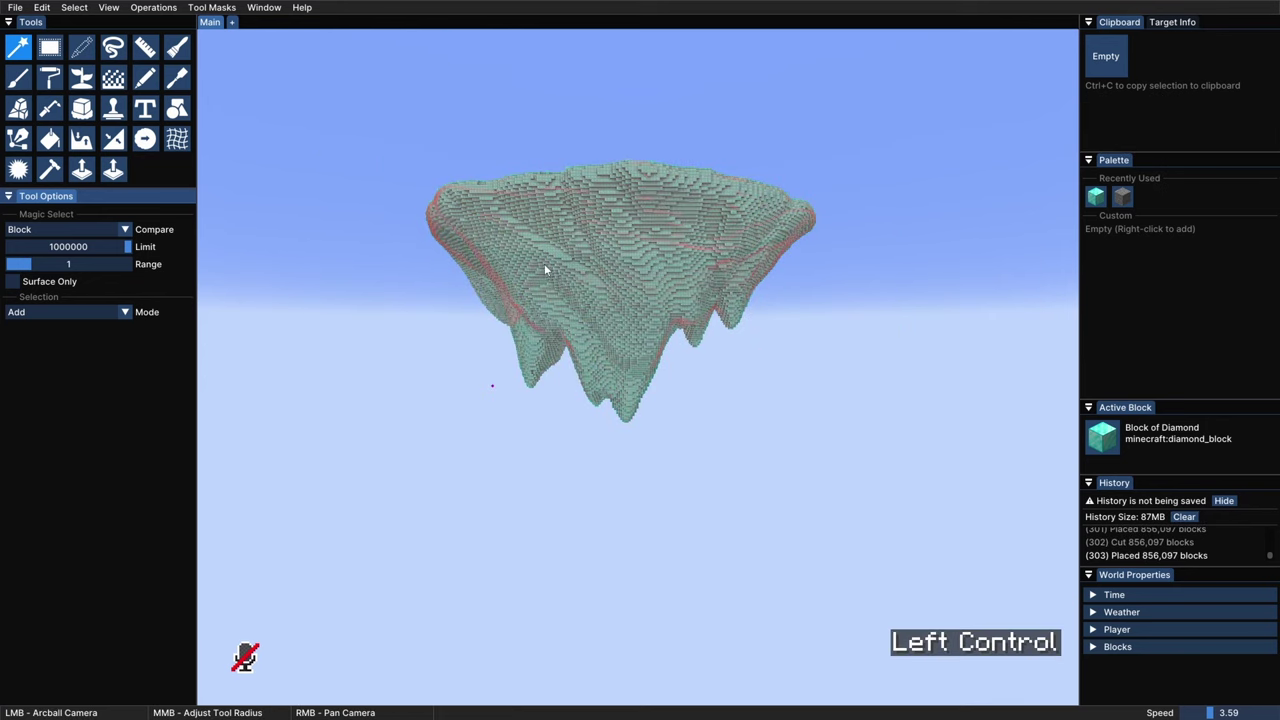
# Step: Inspect the inverted mountain's flat top and hanging peaks from around and below
pyautogui.keyDown('ctrl'); pyautogui.moveTo(549, 266); pyautogui.dragTo(526, 406); pyautogui.keyUp('ctrl')
pyautogui.hotkey('ctrl', 's')
pyautogui.keyDown('ctrl'); pyautogui.scroll(-2, 651, 340); pyautogui.keyUp('ctrl')
pyautogui.keyDown('ctrl'); pyautogui.moveTo(651, 340); pyautogui.dragTo(637, 365); pyautogui.keyUp('ctrl')
pyautogui.press('Shift_R')
pyautogui.hotkey('shift', 'd', 'w')
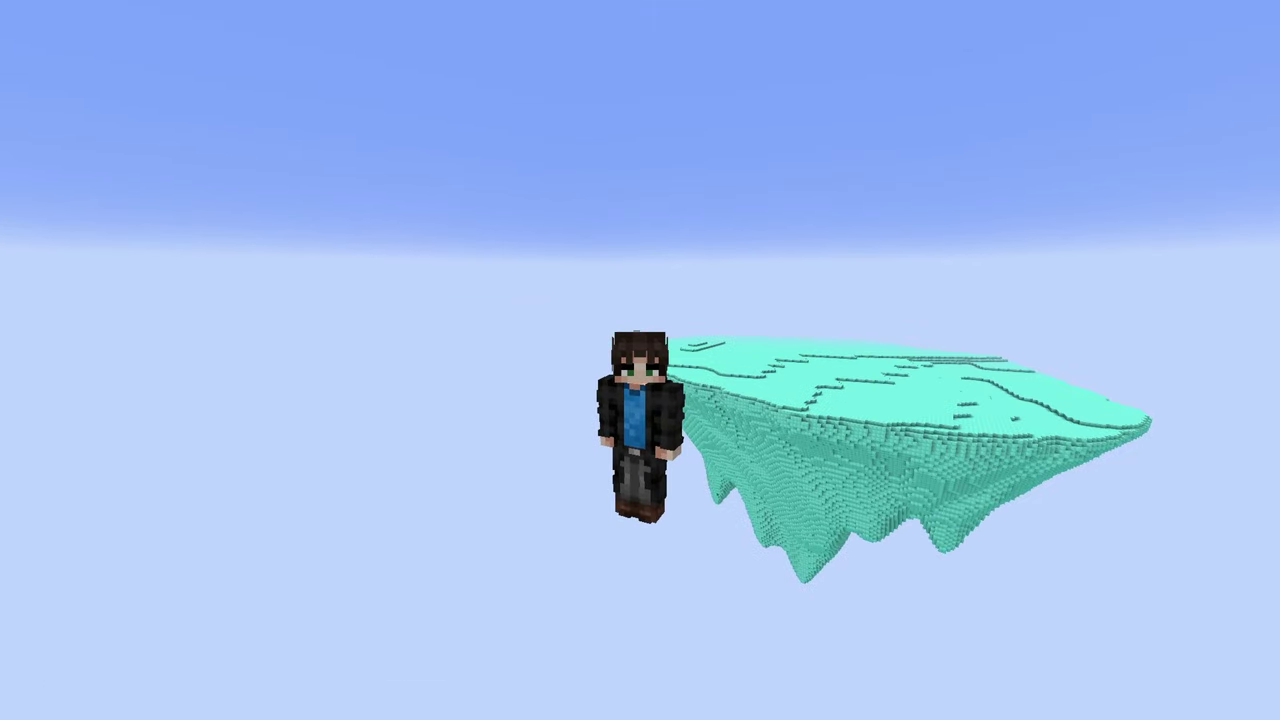
pyautogui.hotkey('shift', 's')
pyautogui.hotkey('shift', 's')
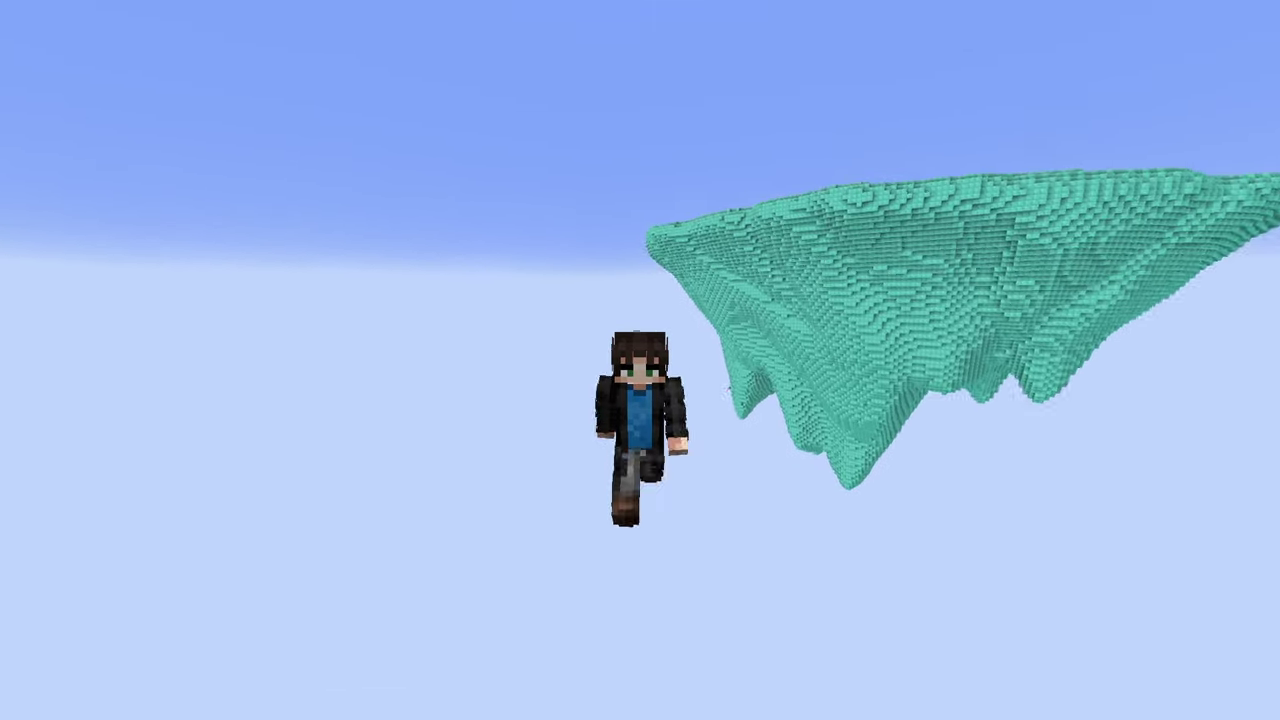
# Step: Inspect the inverted floating islands and the remaining mountain from different distances and heights
pyautogui.press('s')
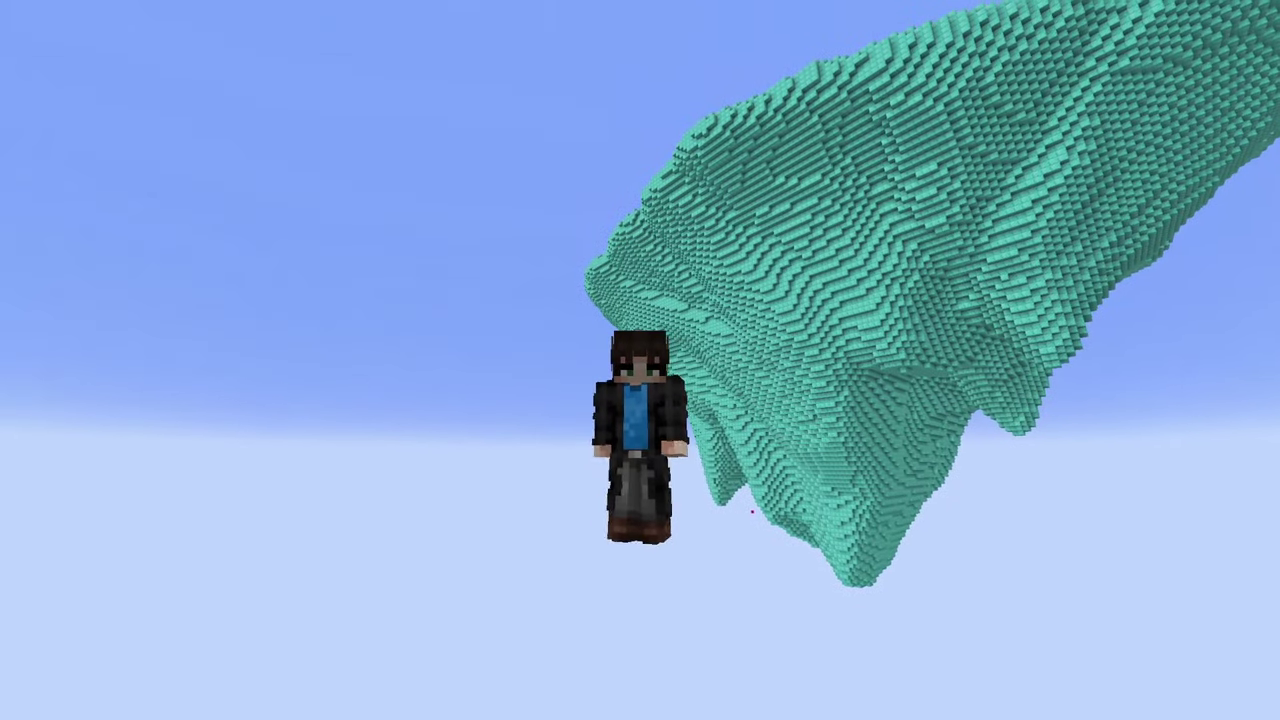
pyautogui.press('w')
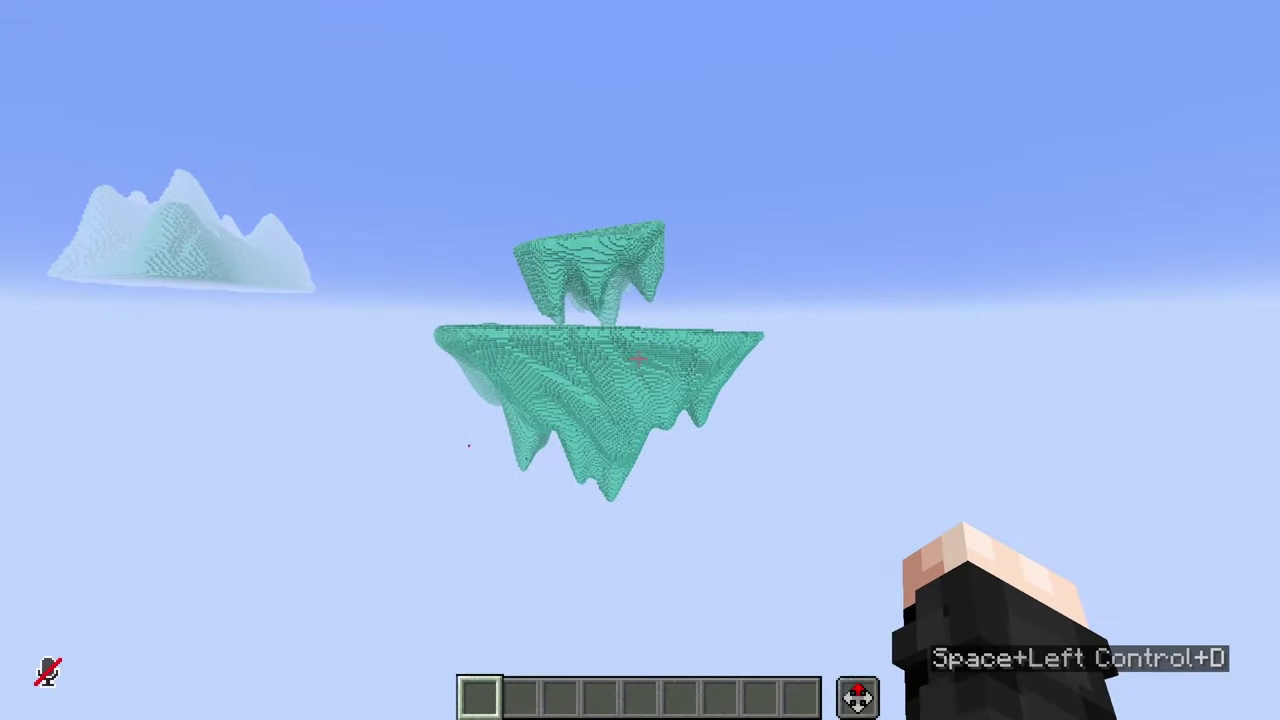
pyautogui.press('w')
pyautogui.press('d')
pyautogui.hotkey('shift', 'a', 'w')
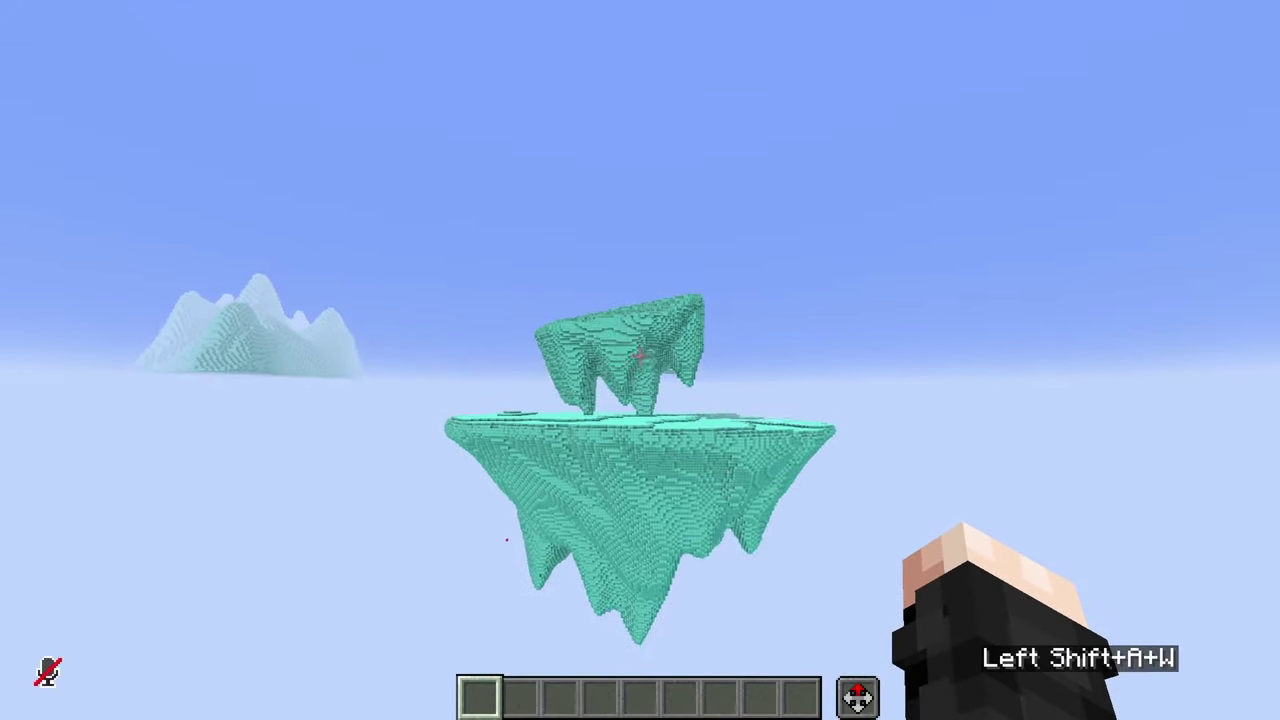
pyautogui.hotkey('shift', 'a', 's')
pyautogui.press('d')
pyautogui.press('a')
pyautogui.hotkey('a', 'space')
pyautogui.press('d')
pyautogui.press('a')
pyautogui.hotkey('space', 'd', 'w')
pyautogui.press('a')
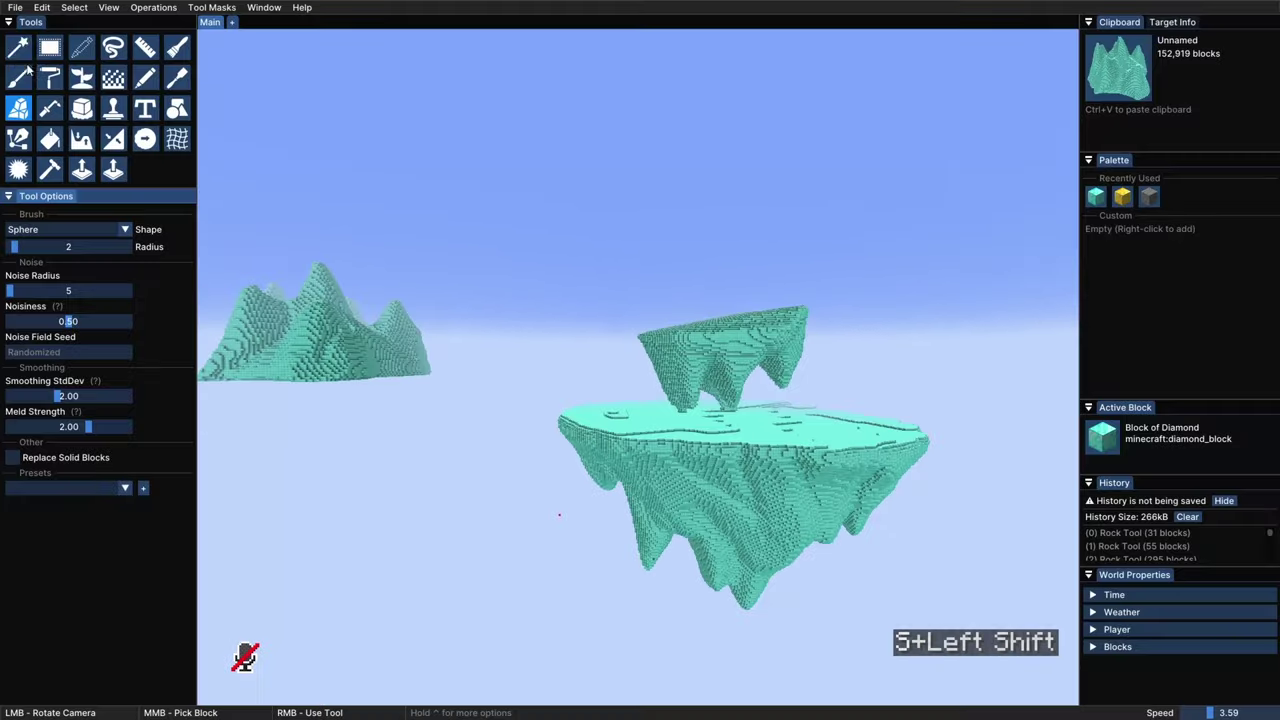
# Step: Select the remaining mountain with Magic Select, paste the copied mountain as a placement preview and examine its Unlock Rotation option
pyautogui.click(19, 48)
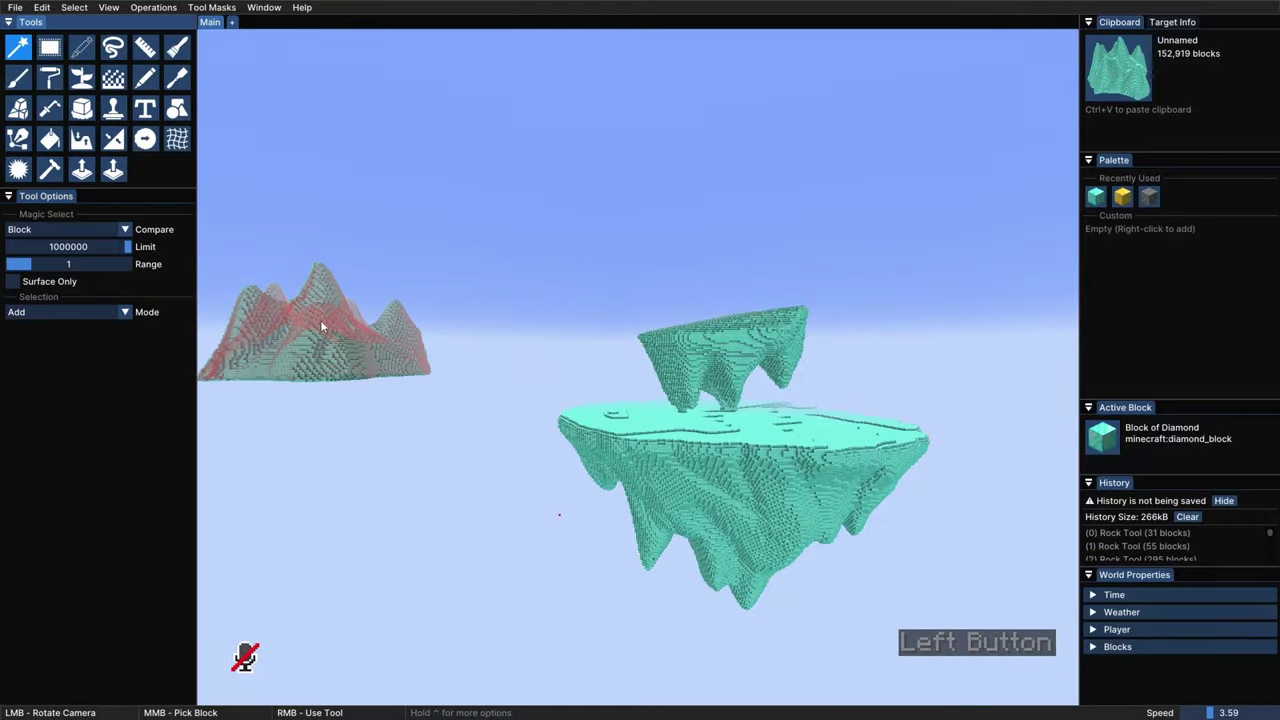
pyautogui.rightClick(322, 326)
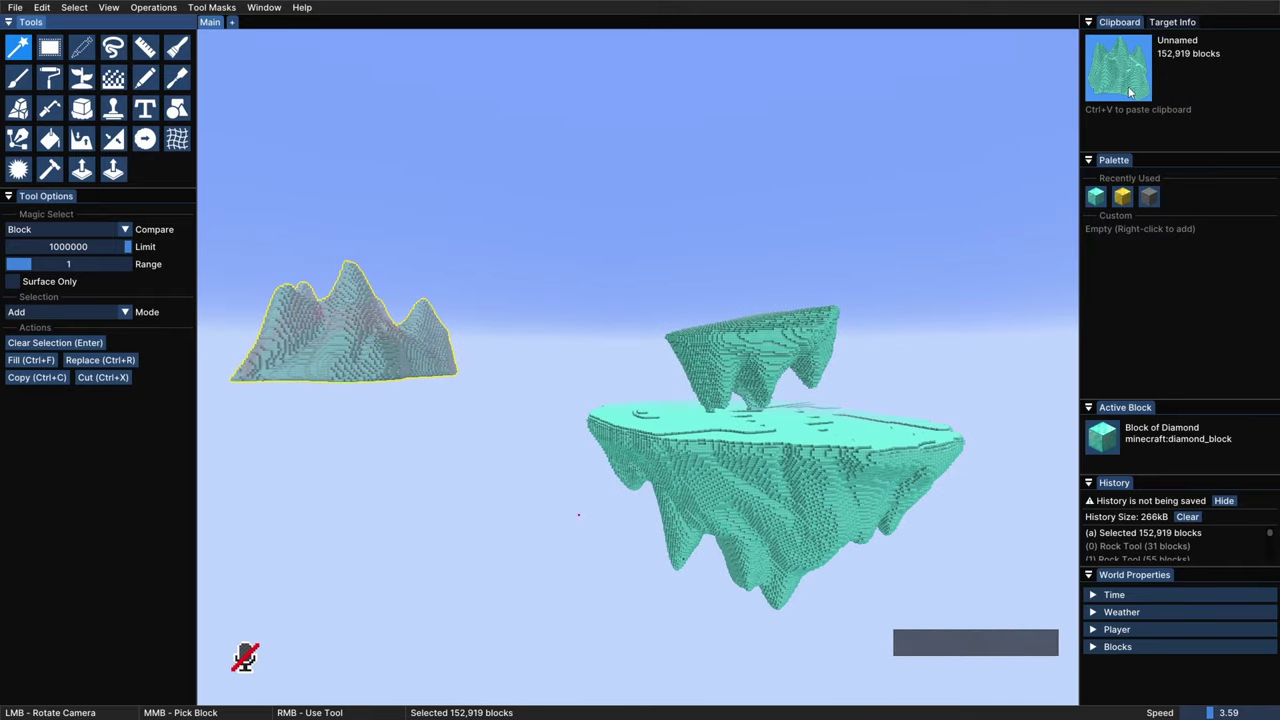
pyautogui.hotkey('ctrl', 'v')
pyautogui.moveTo(700, 340)
pyautogui.keyDown('ctrl'); pyautogui.mouseDown()
pyautogui.moveTo(610, 315)
pyautogui.moveTo(750, 345)
pyautogui.moveTo(690, 340)
pyautogui.moveTo(670, 280)
pyautogui.moveTo(730, 335)
pyautogui.moveTo(710, 335)
pyautogui.mouseUp(); pyautogui.keyUp('ctrl')
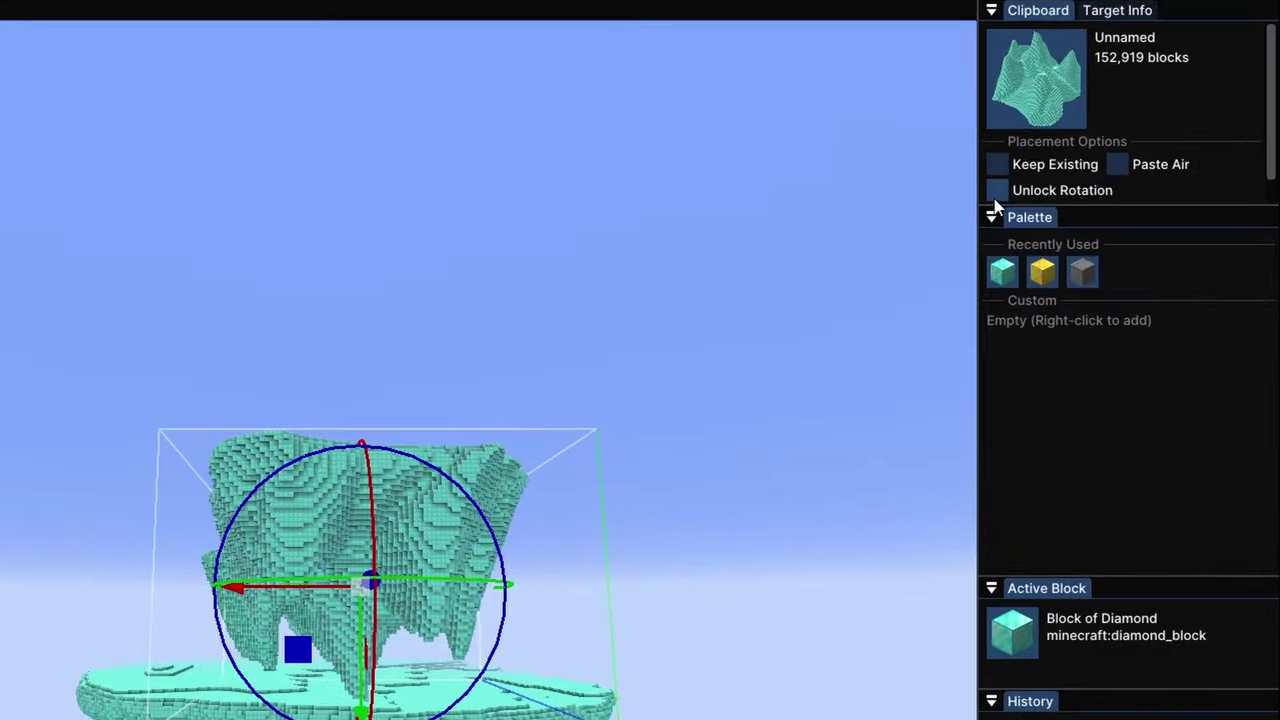
pyautogui.click(998, 190)
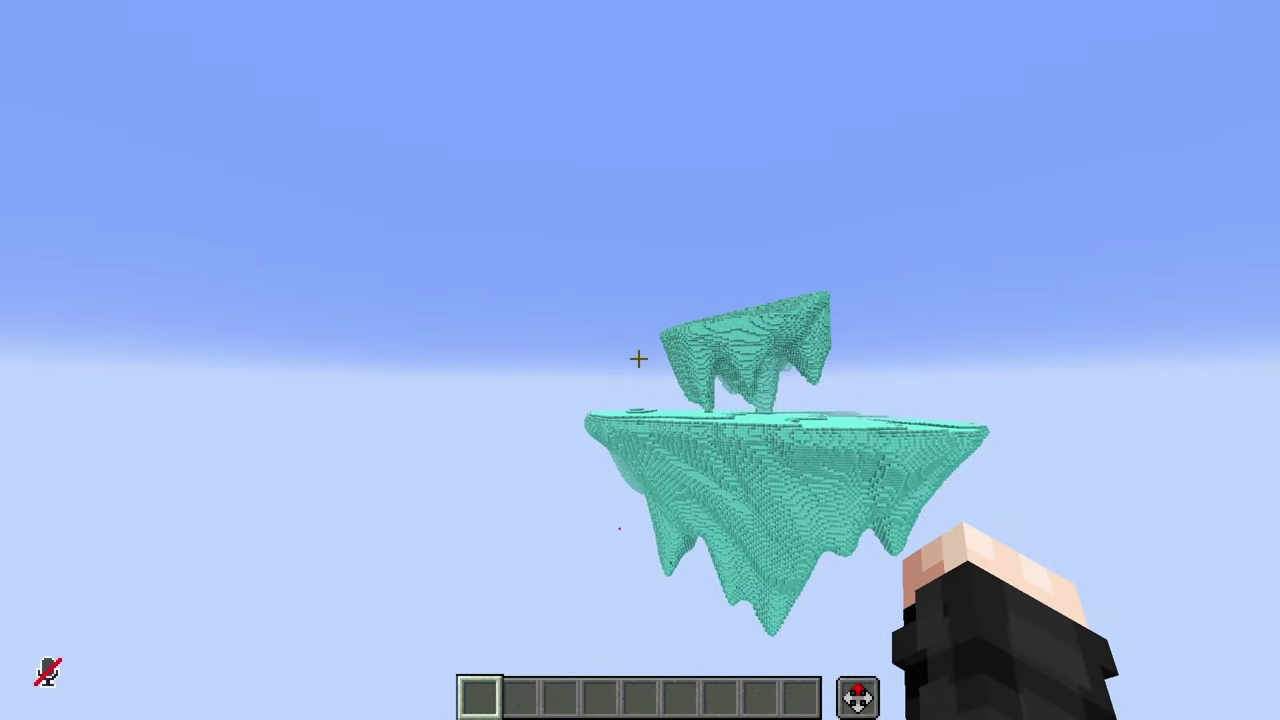
# Step: Examine the two stacked floating islands from the side and from below at varying distances
pyautogui.press('a')
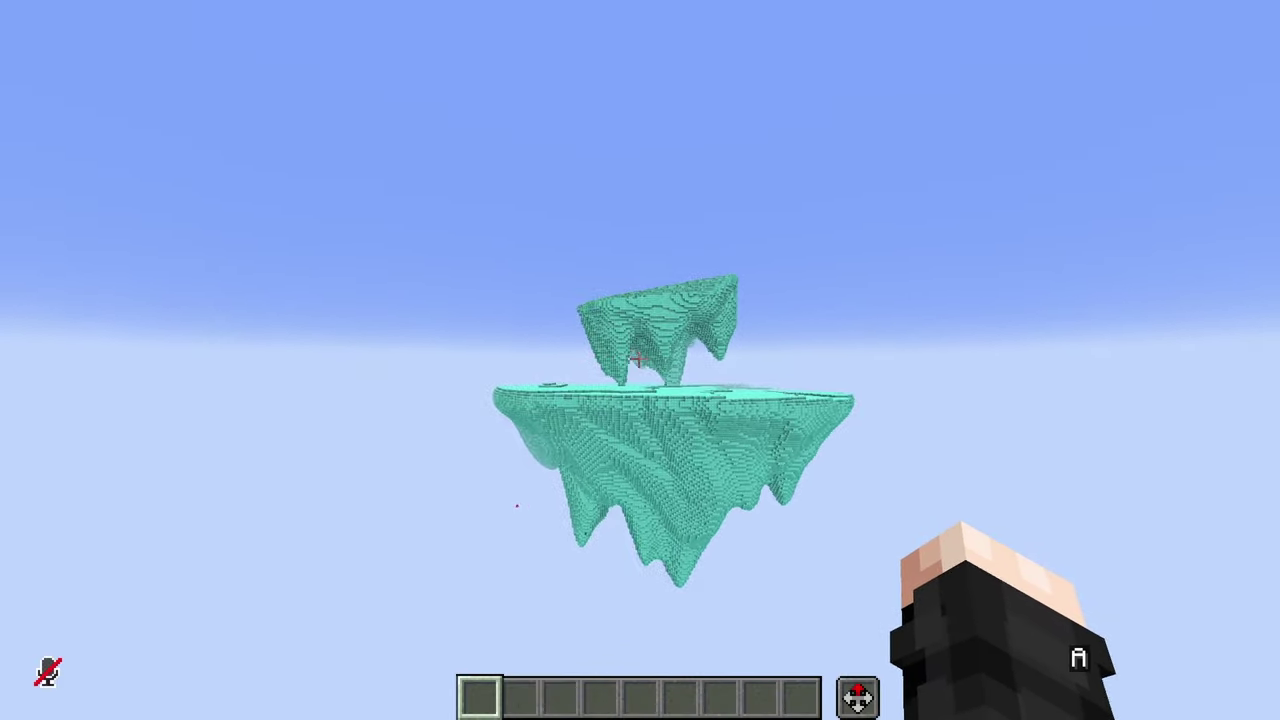
pyautogui.hotkey('ctrl', 'w')
pyautogui.press('s')
pyautogui.press('d')
pyautogui.press('w')
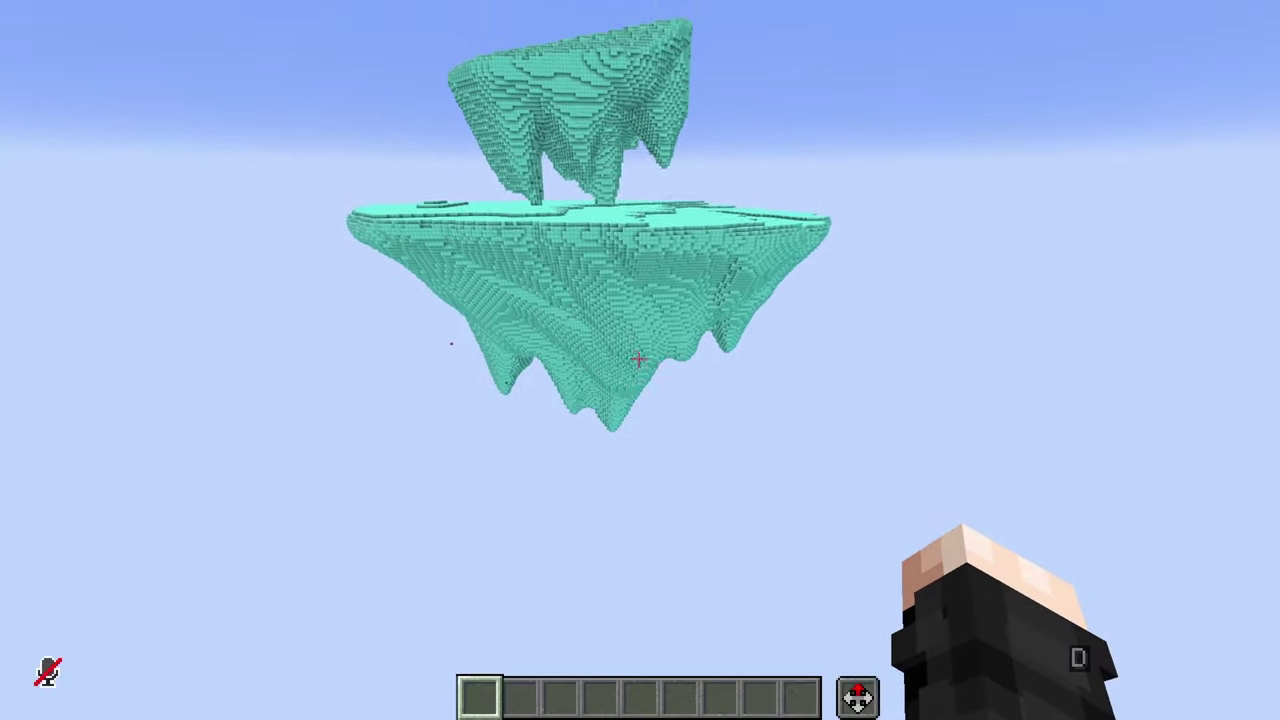
pyautogui.press('shift')
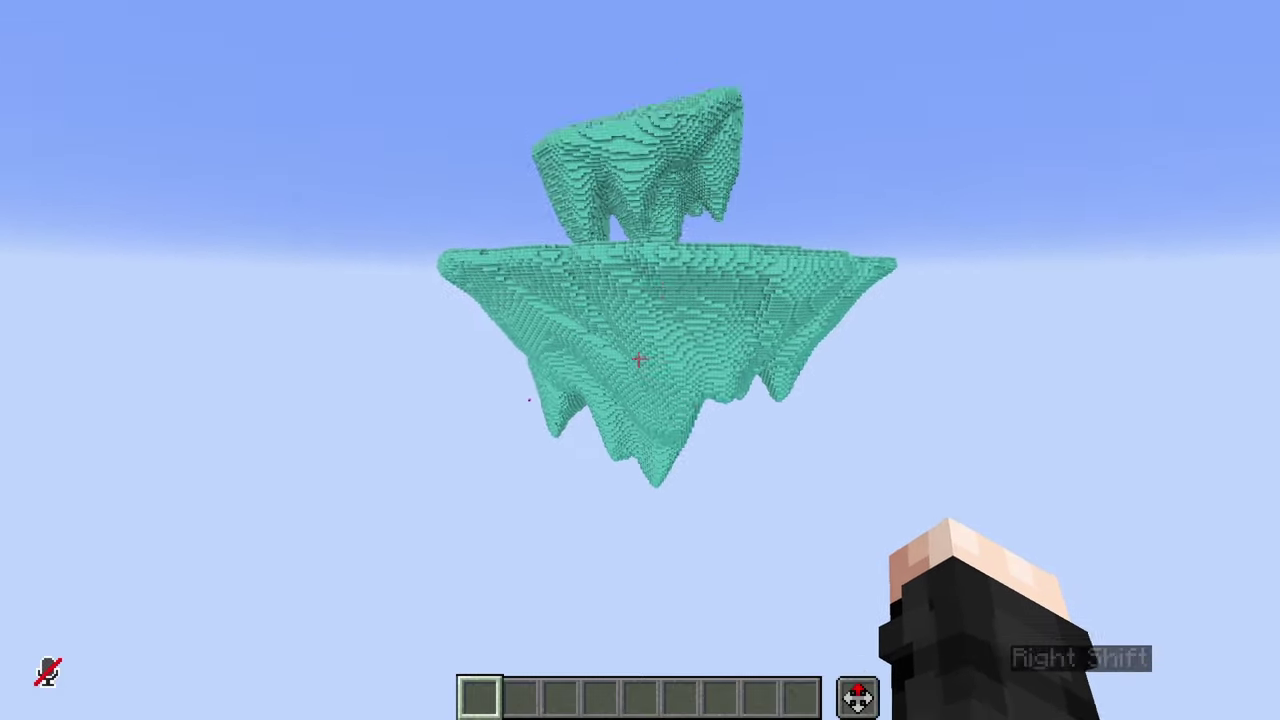
pyautogui.press('s')
pyautogui.press('ctrl')
pyautogui.press('a')
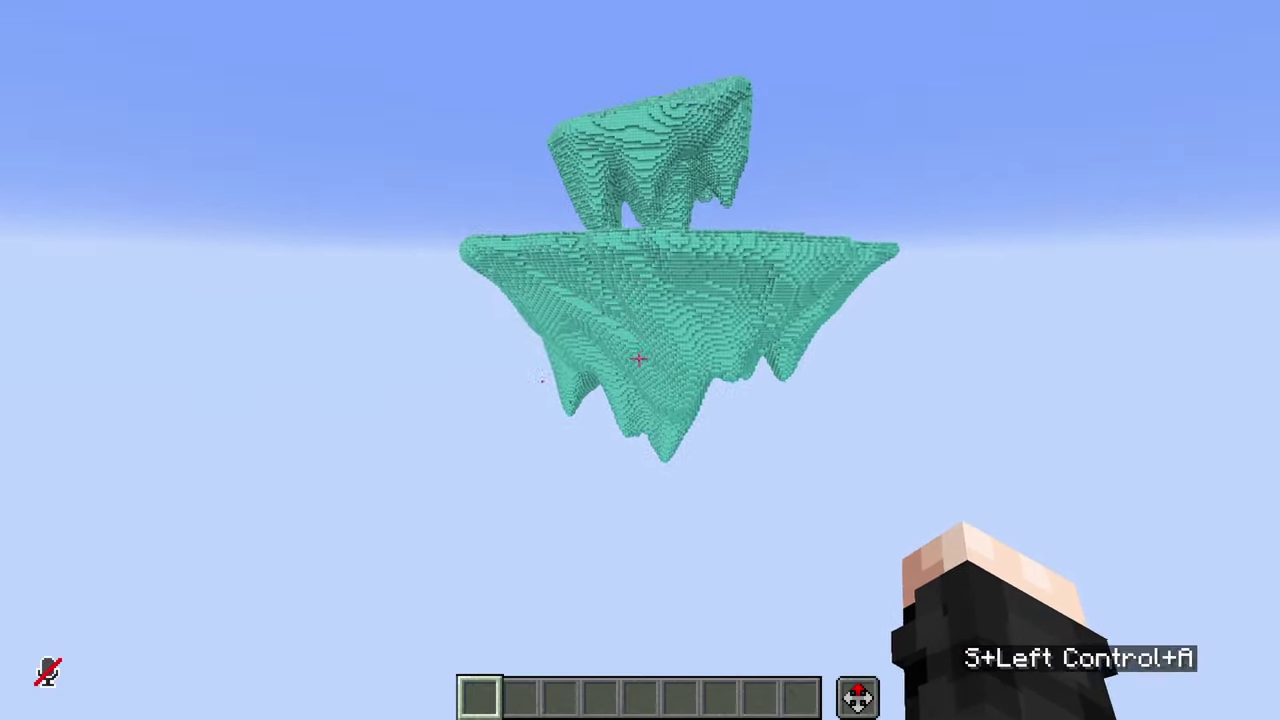
pyautogui.hotkey('ctrl', 's', 'a')
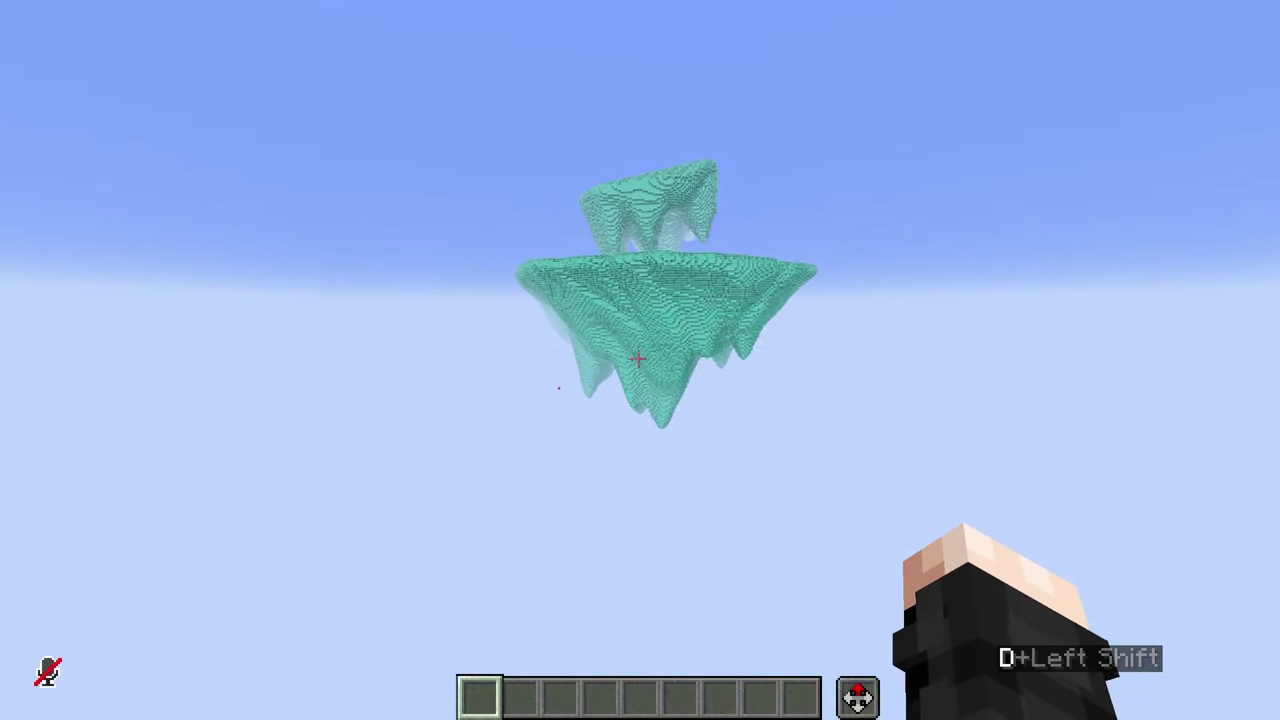
pyautogui.press('w')
pyautogui.hotkey('ctrl', 'd')
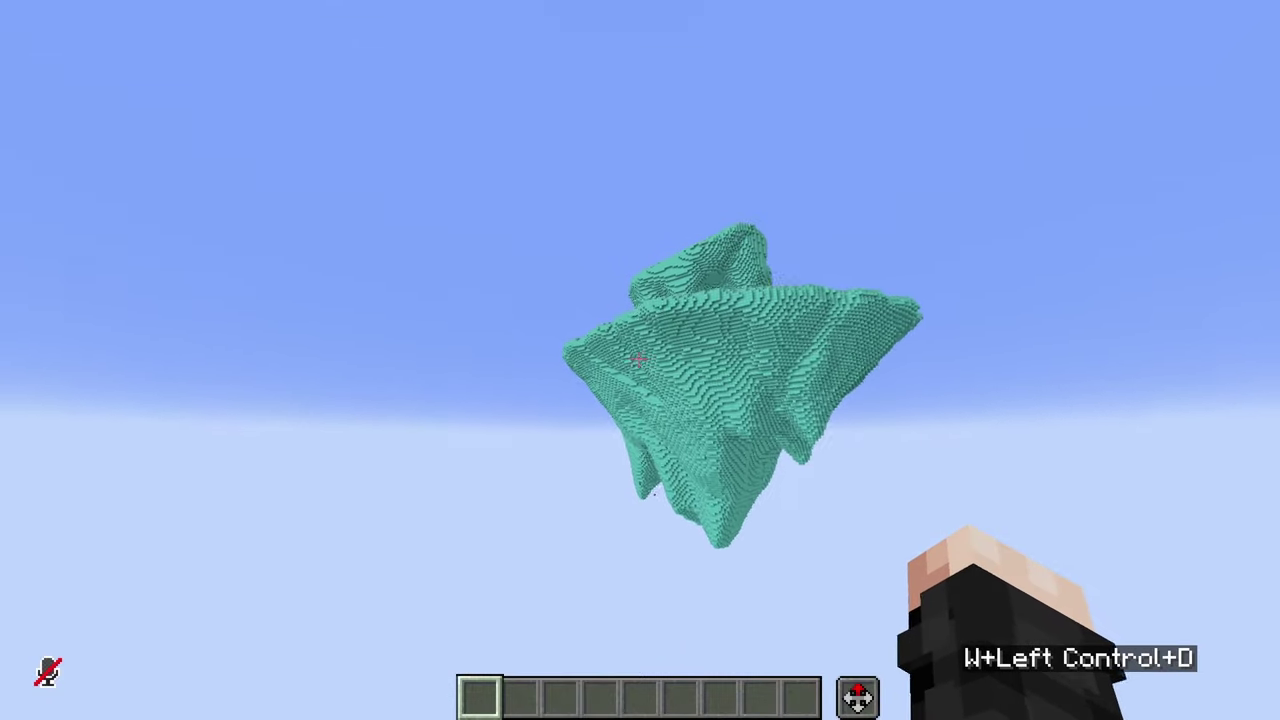
pyautogui.press('s')
pyautogui.hotkey('ctrl', 'a')
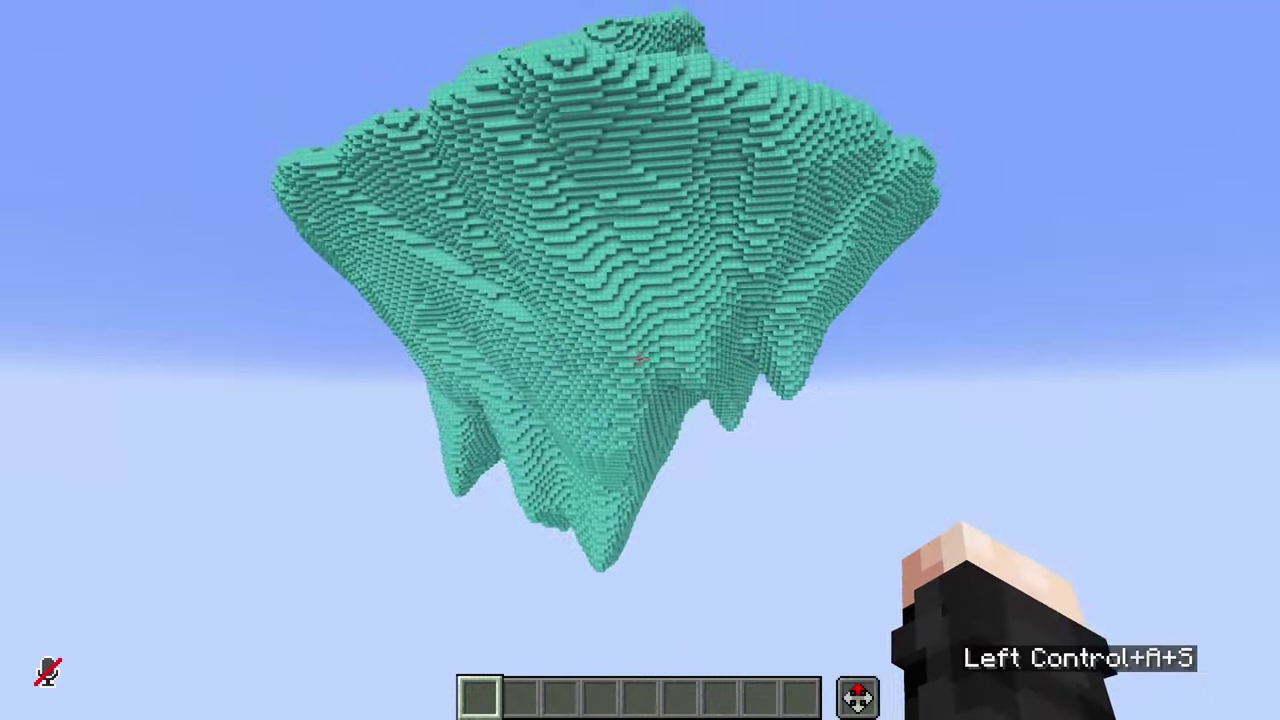
pyautogui.press('space')
pyautogui.press('a')
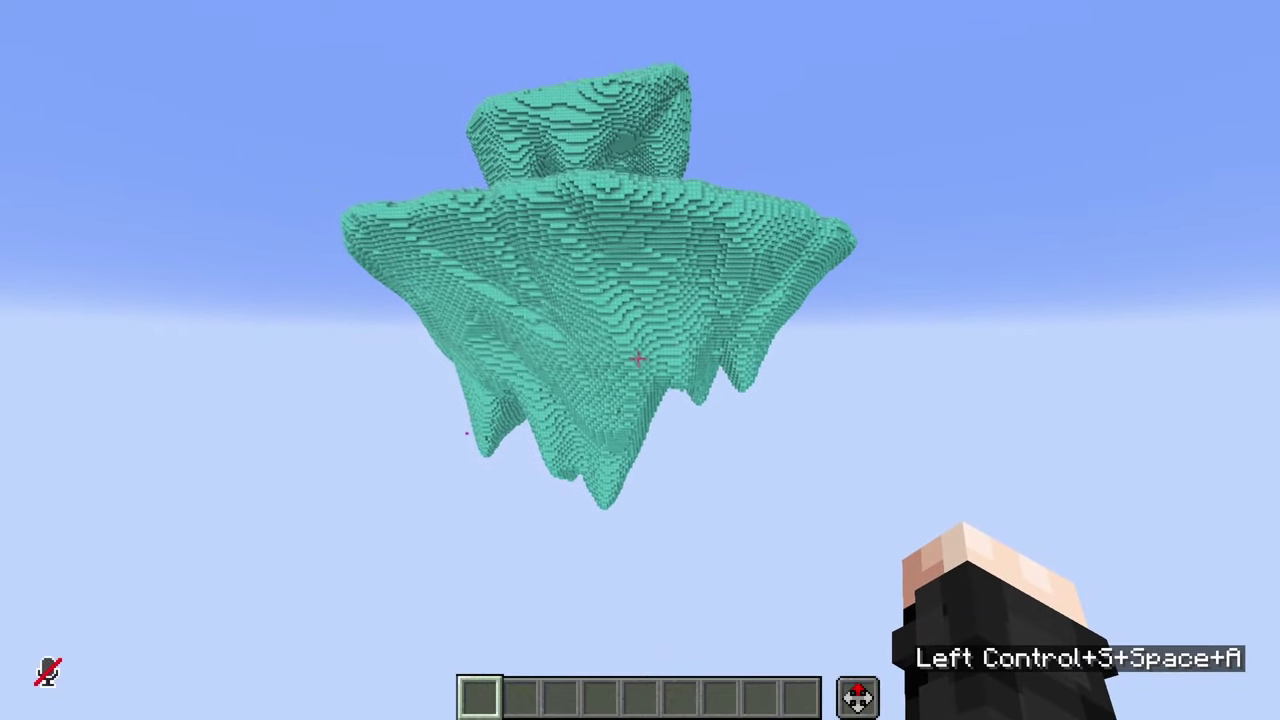
pyautogui.press('d')
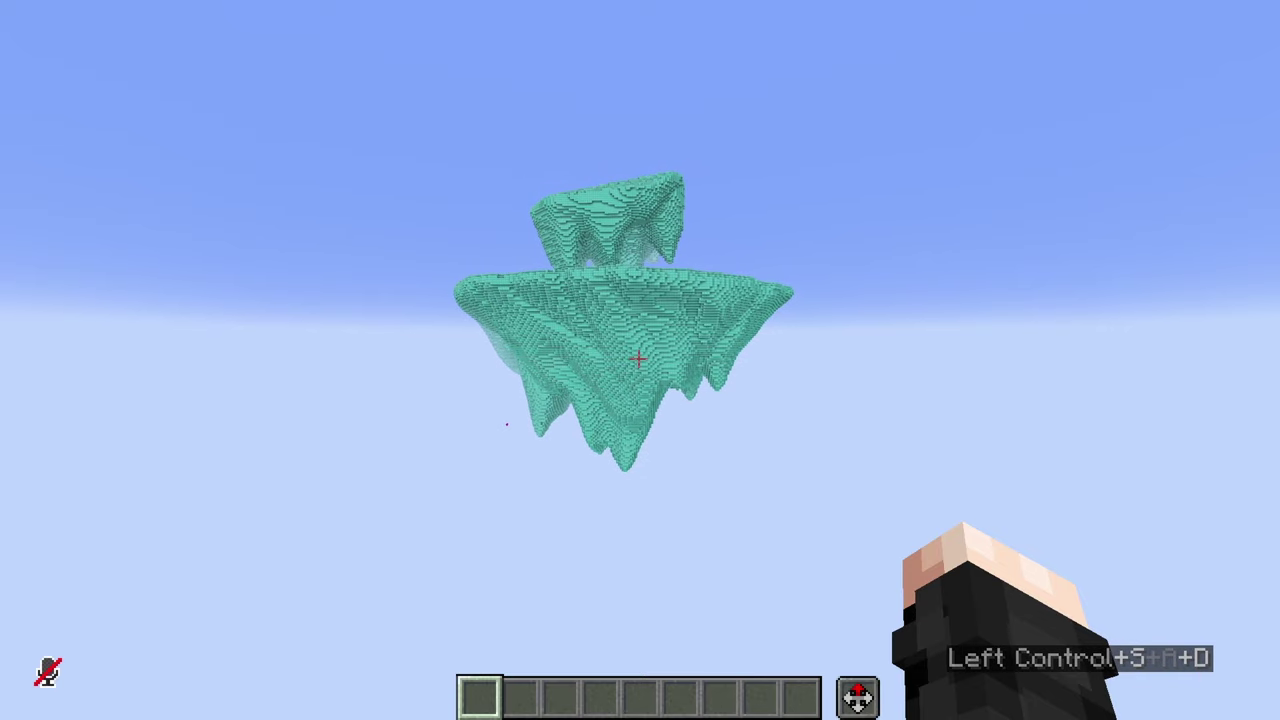
# Step: Set up the Rock Tool with Block of Gold as the active block and Bicone as the brush shape
pyautogui.press('Shift_R')
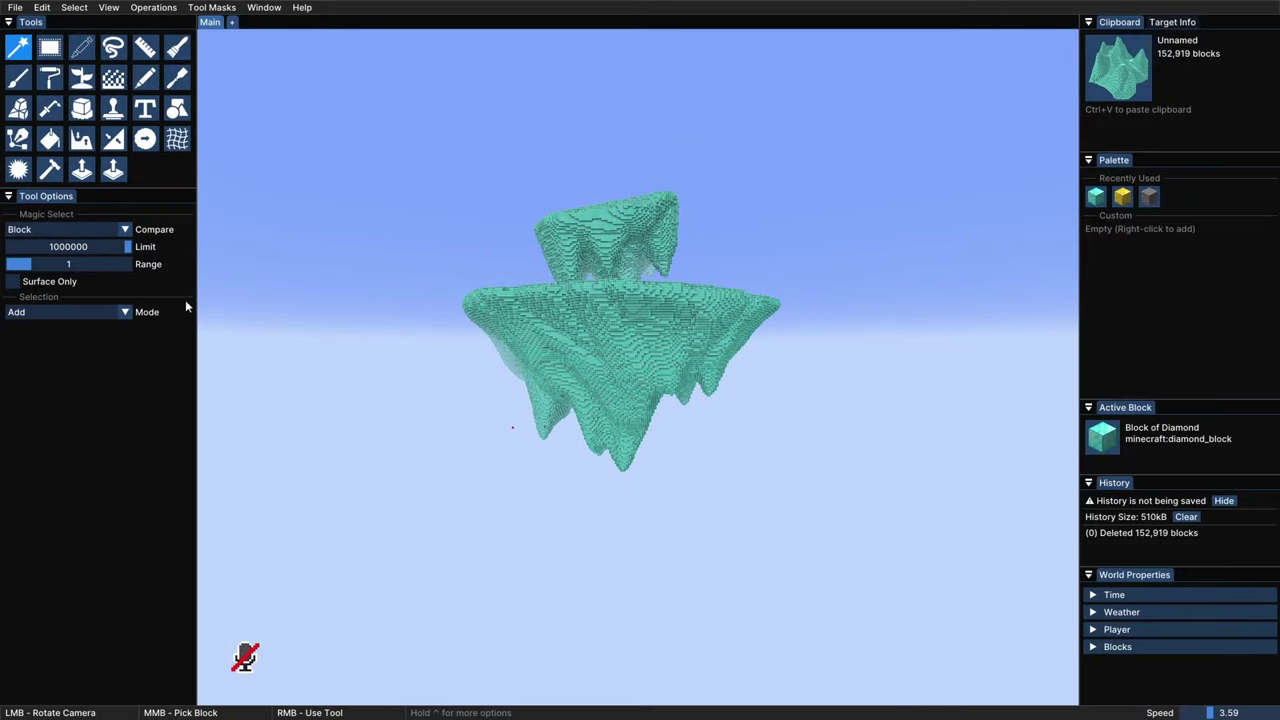
pyautogui.scroll(2, 620, 330)
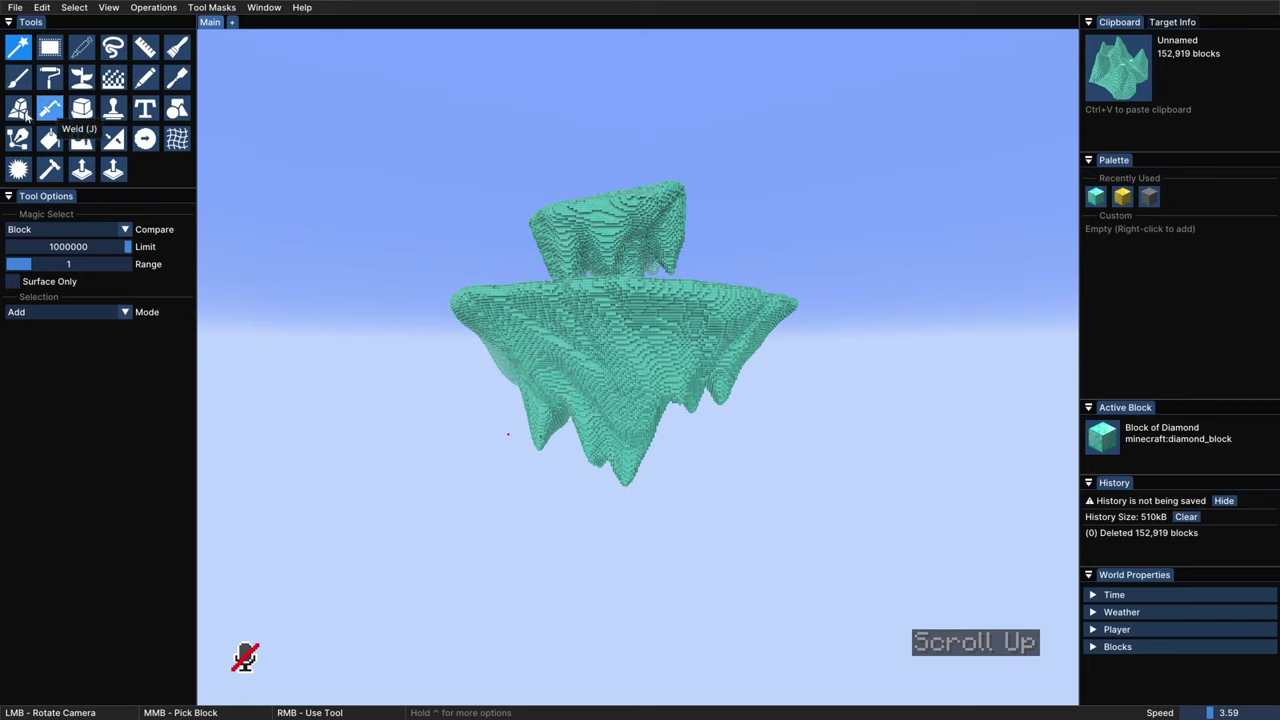
pyautogui.scroll(2, 18, 112)
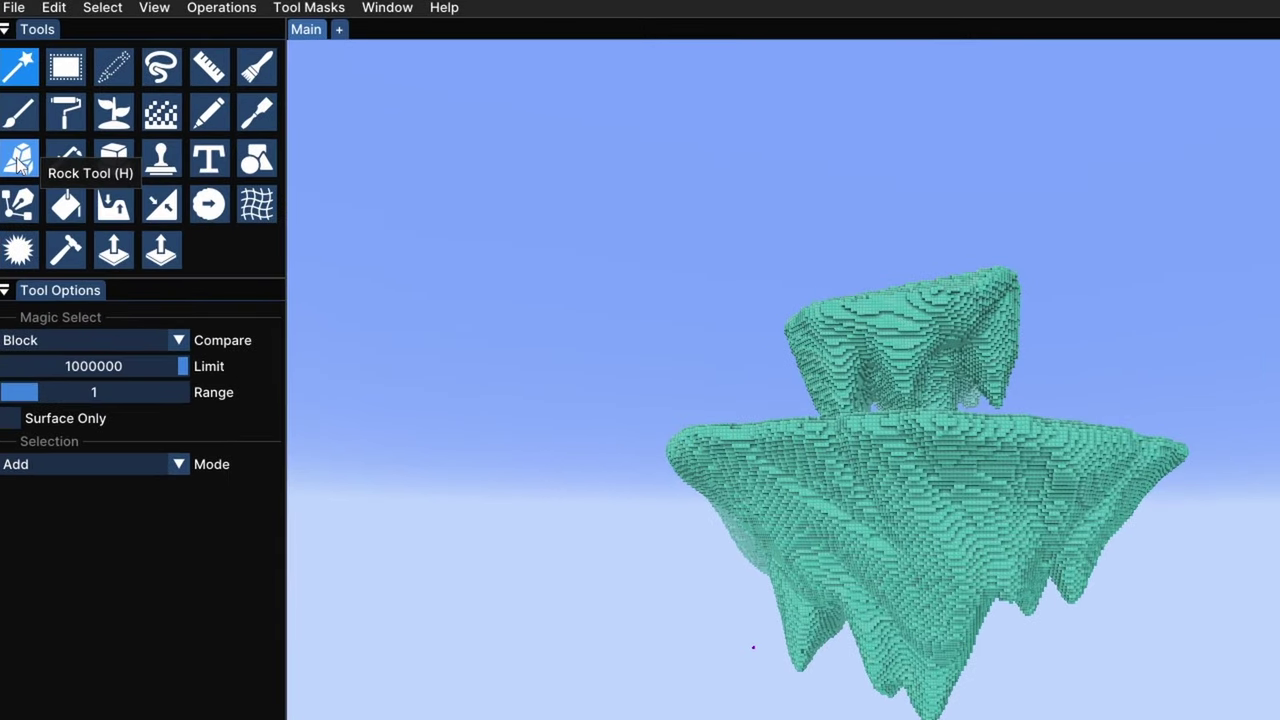
pyautogui.click(18, 160)
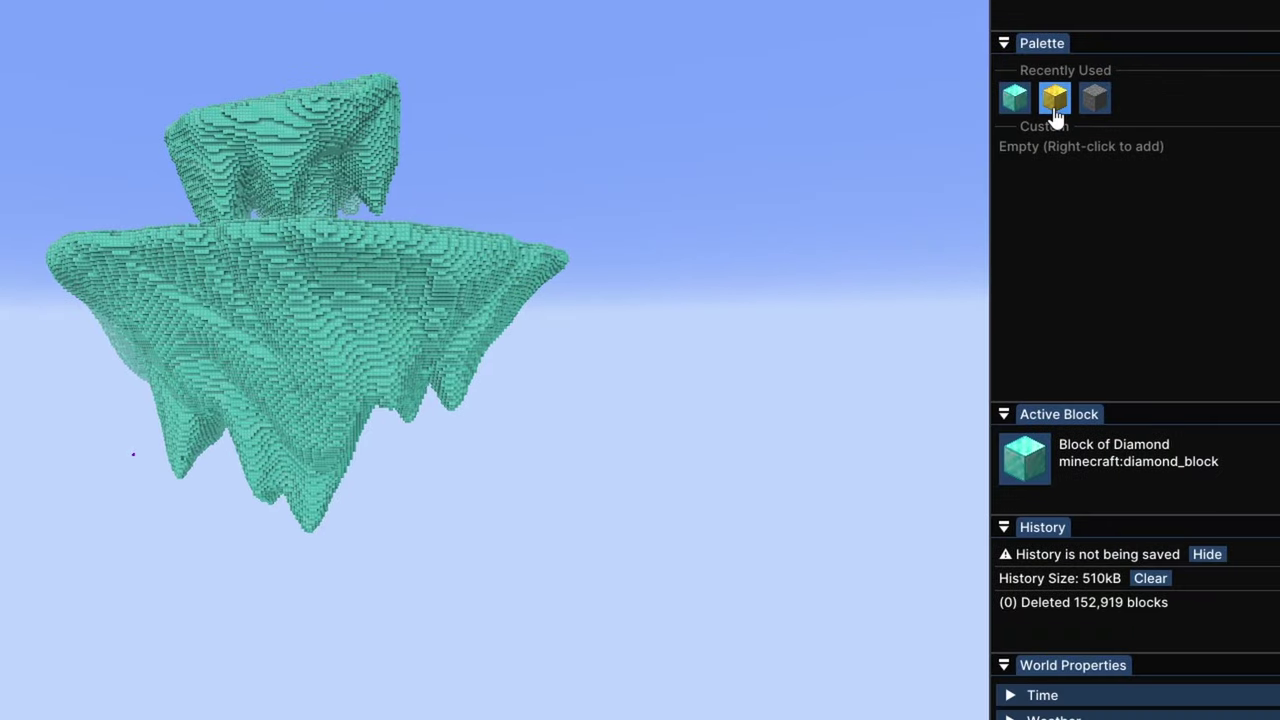
pyautogui.click(1054, 97)
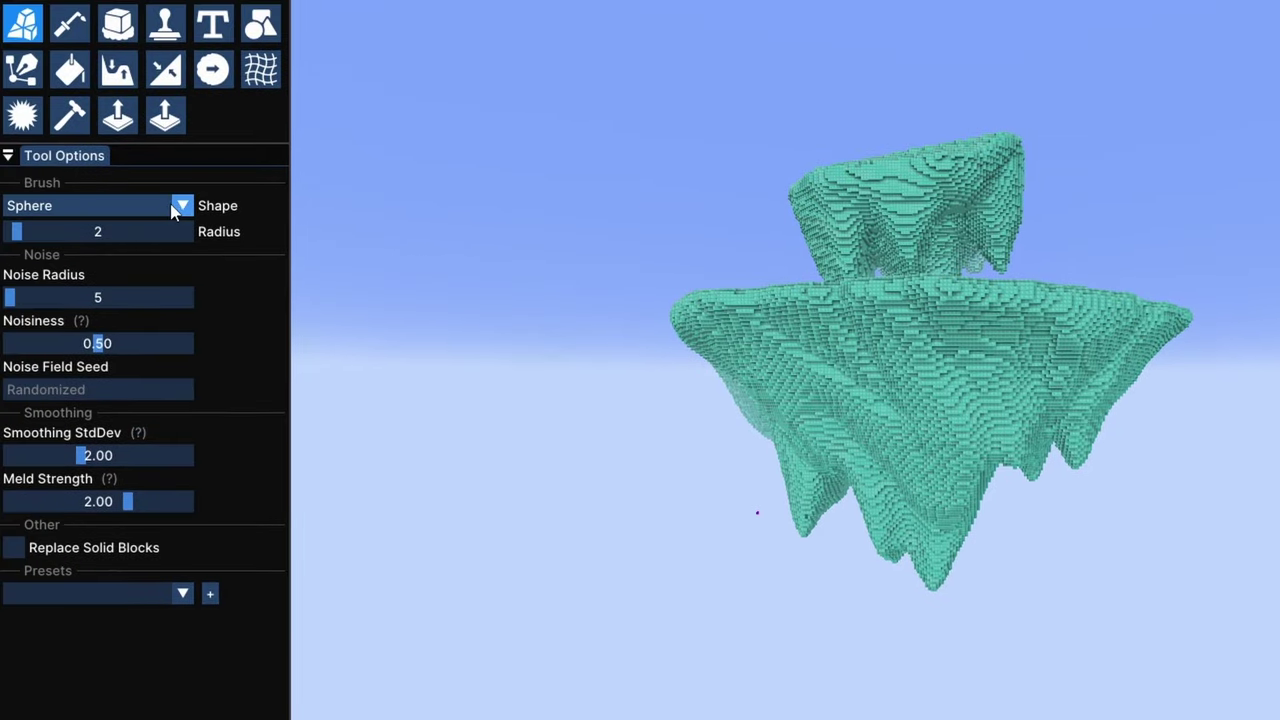
pyautogui.click(178, 207)
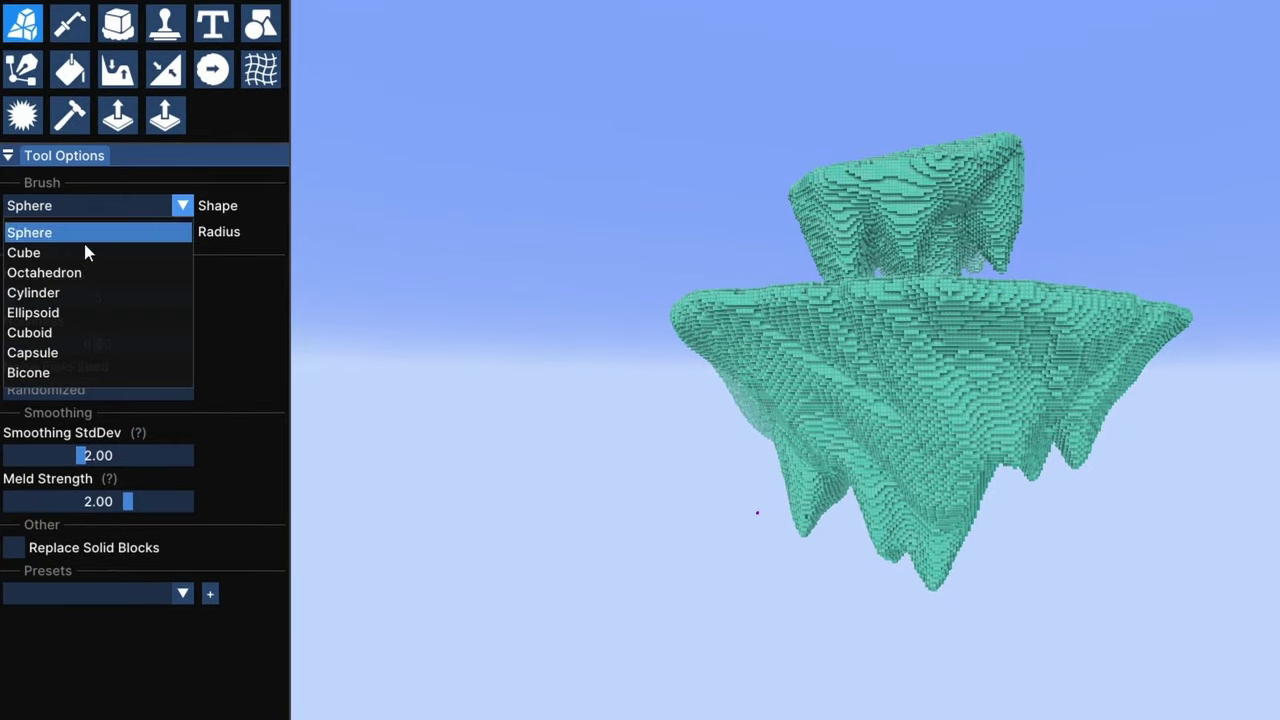
pyautogui.click(66, 374)
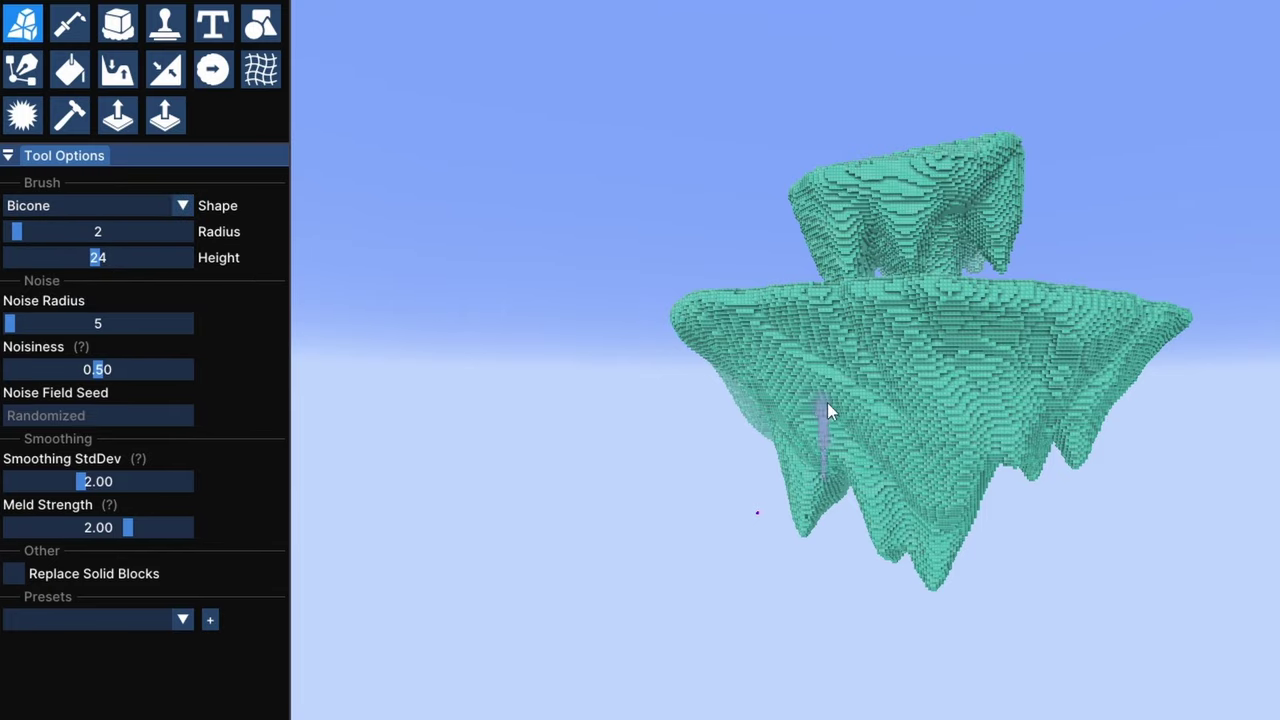
# Step: Try placing gold bicone rocks of radius 4 and height 22 on the large island's underside and undo them
pyautogui.moveTo(912, 370); pyautogui.dragTo(913, 390, button='right')
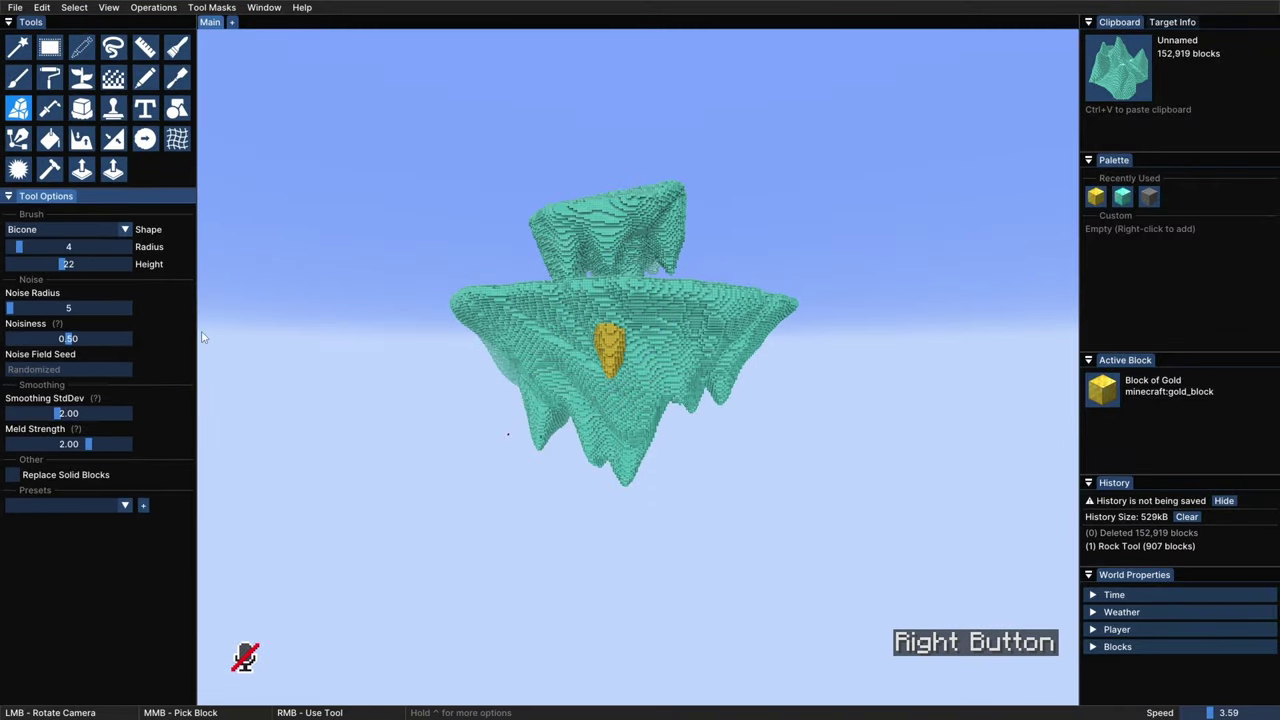
pyautogui.keyDown('ctrl'); pyautogui.moveTo(557, 350); pyautogui.dragTo(641, 371); pyautogui.keyUp('ctrl')
pyautogui.rightClick(648, 351)
pyautogui.rightClick(609, 349)
pyautogui.hotkey('ctrl', 'z')
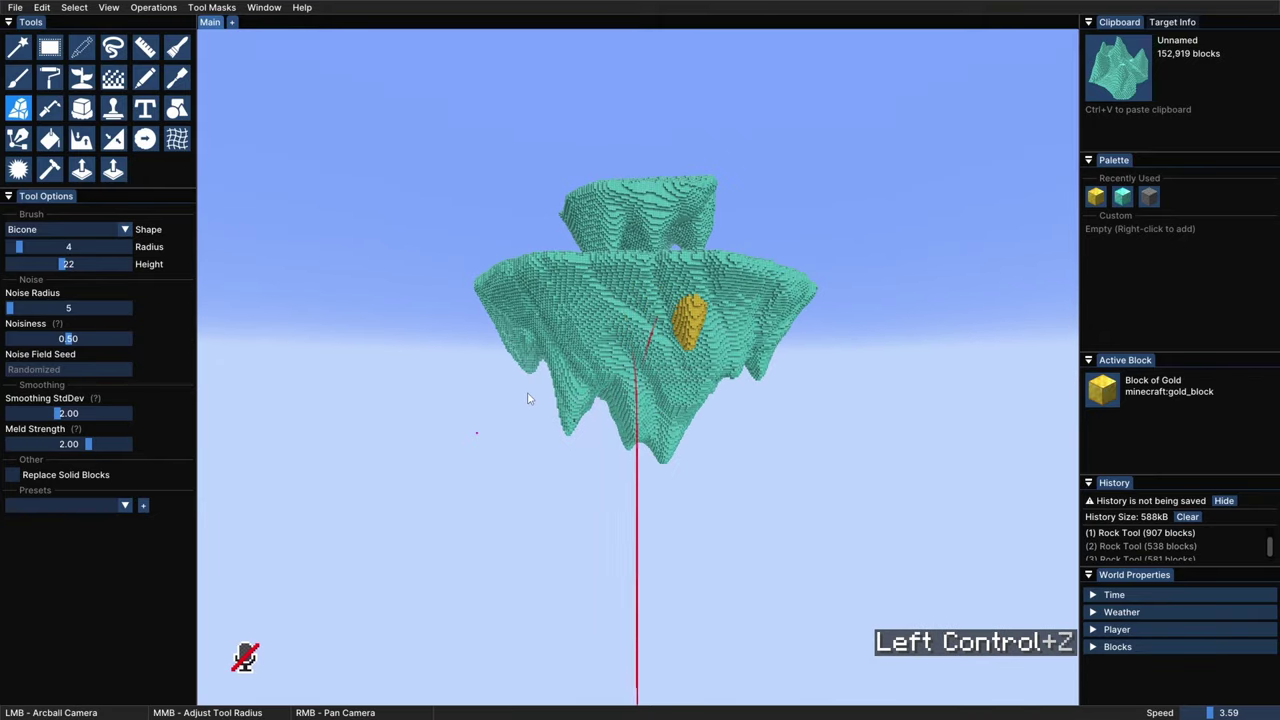
pyautogui.hotkey('ctrl', 'z')
# Step: Add a tool mask with the condition Block = Air and collapse the mask window
pyautogui.click(205, 8)
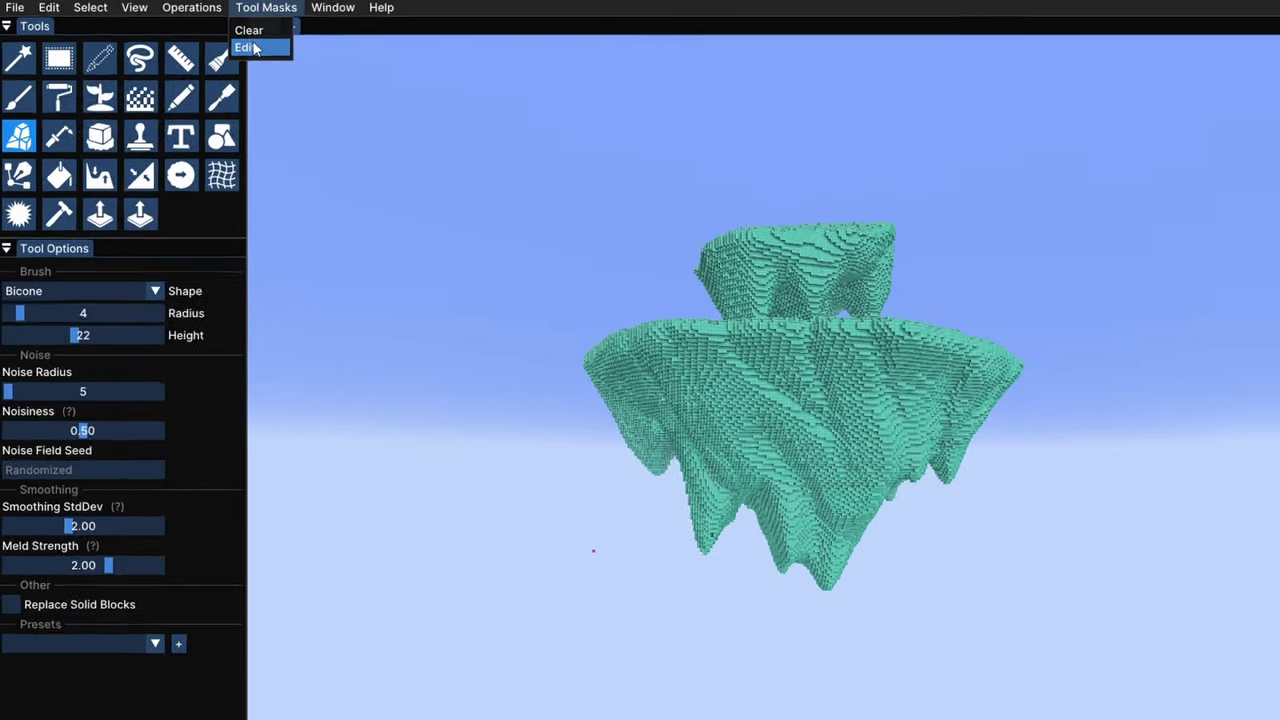
pyautogui.click(284, 54)
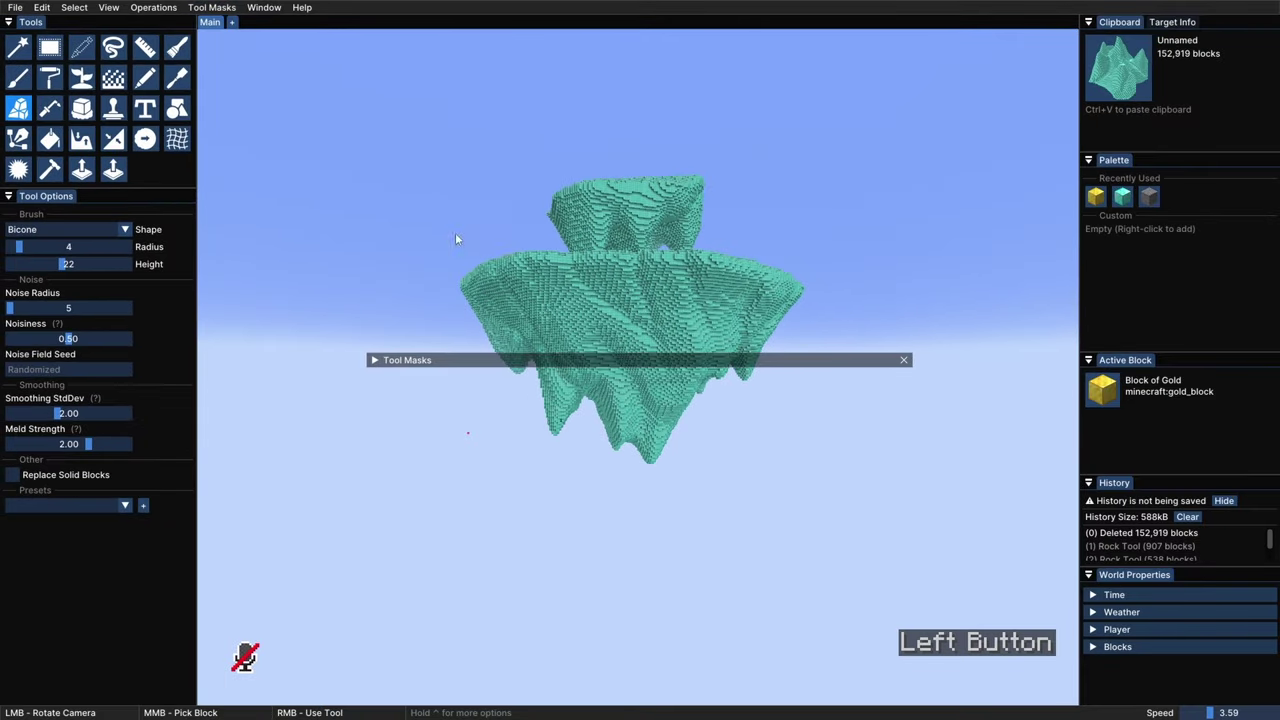
pyautogui.moveTo(868, 254); pyautogui.dragTo(400, 168)
pyautogui.click(425, 163)
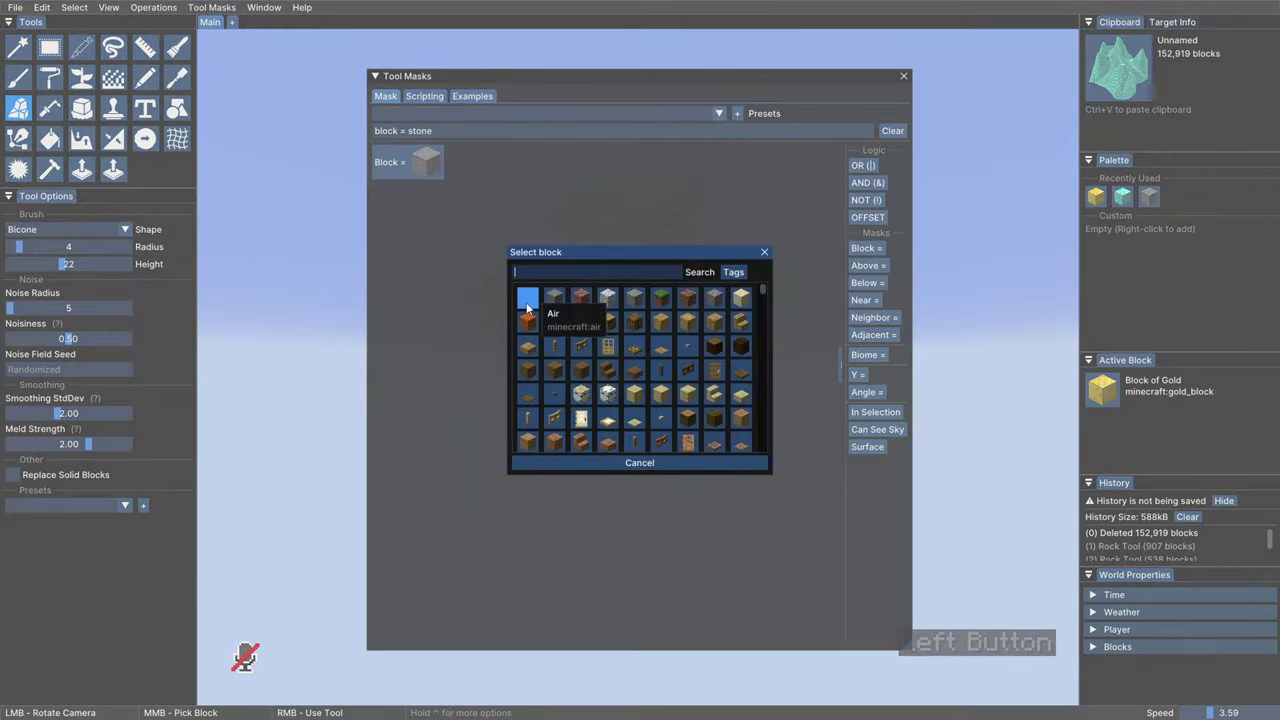
pyautogui.click(527, 303)
pyautogui.click(375, 76)
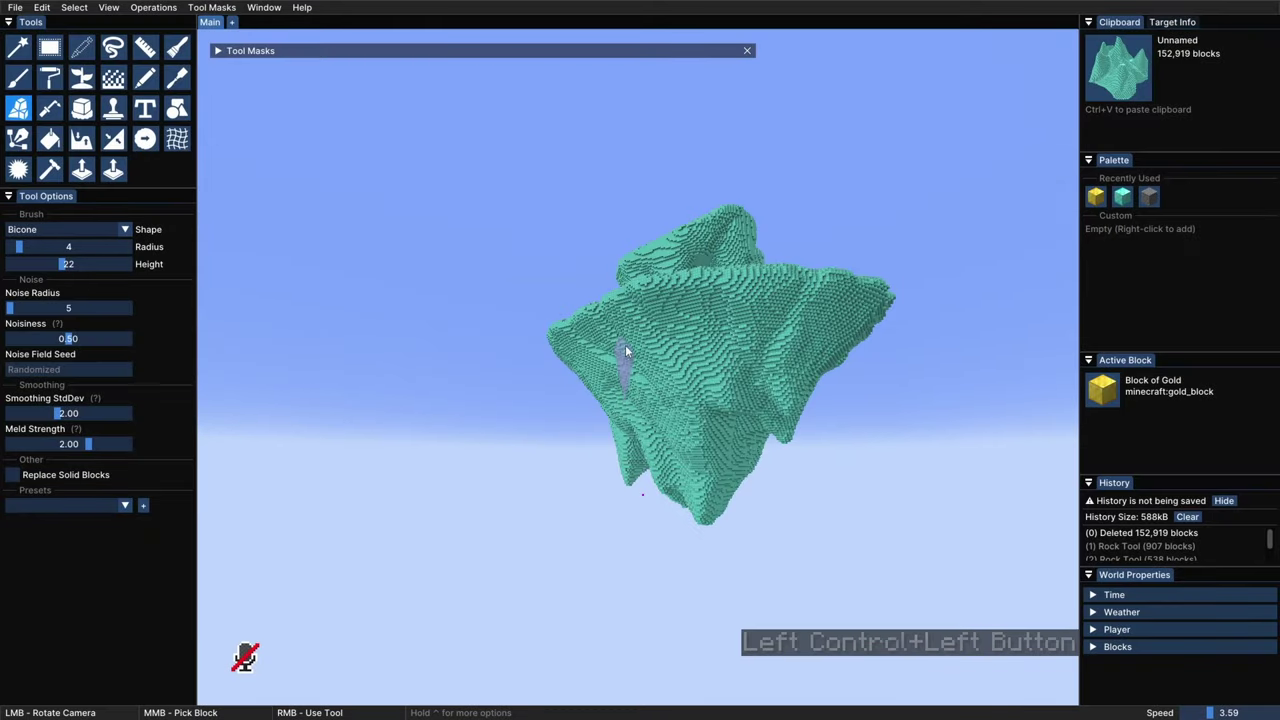
# Step: Place gold bicone rocks across the floating island's sloping underside with the Rock Tool
pyautogui.moveTo(626, 347); pyautogui.dragTo(633, 352, button='right')
pyautogui.moveTo(655, 366)
pyautogui.keyDown('ctrl'); pyautogui.mouseDown()
pyautogui.moveTo(900, 368)
pyautogui.moveTo(643, 371)
pyautogui.mouseUp(); pyautogui.keyUp('ctrl')
pyautogui.moveTo(641, 370); pyautogui.dragTo(641, 362, button='right')
pyautogui.keyDown('ctrl'); pyautogui.moveTo(641, 365); pyautogui.dragTo(605, 420); pyautogui.keyUp('ctrl')
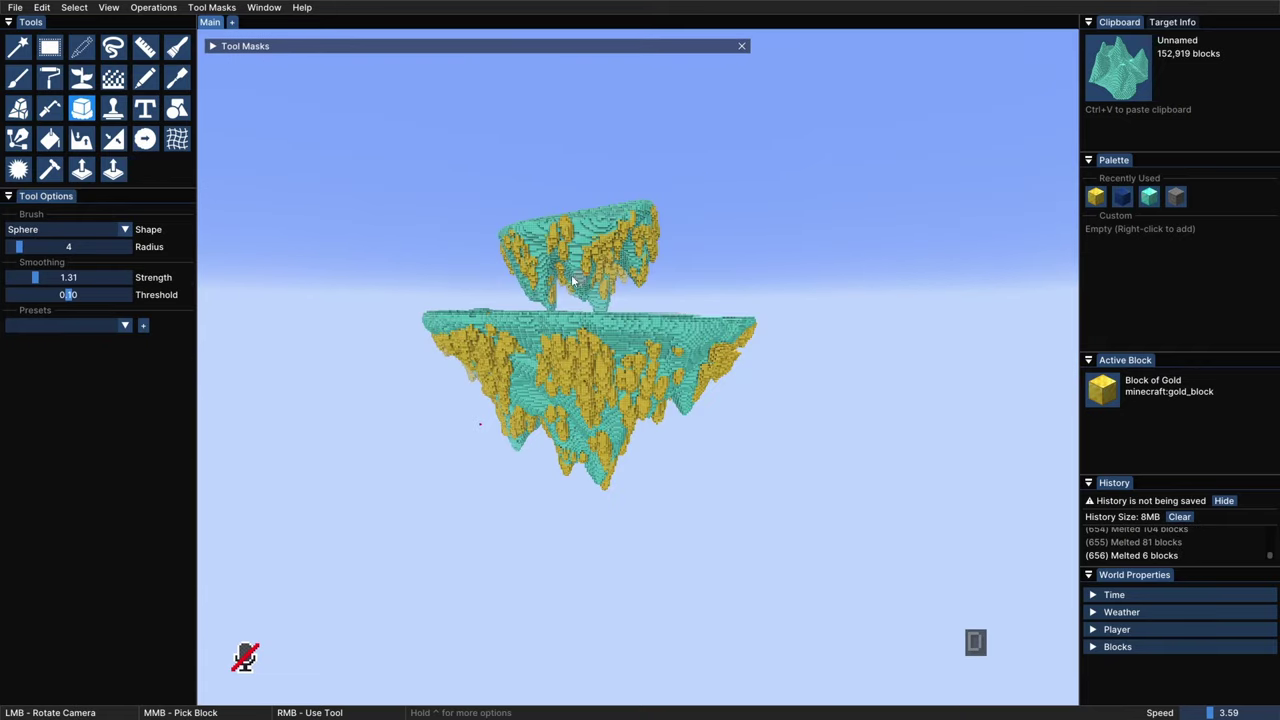
# Step: Melt the gold rocks on the islands' undersides with a radius 4 sphere brush at strength 1.31
pyautogui.moveTo(570, 279)
pyautogui.keyDown('ctrl'); pyautogui.mouseDown()
pyautogui.moveTo(588, 420)
pyautogui.moveTo(614, 467)
pyautogui.moveTo(505, 375)
pyautogui.moveTo(586, 372)
pyautogui.moveTo(630, 400)
pyautogui.mouseUp(); pyautogui.keyUp('ctrl')
pyautogui.hotkey('ctrl', 's')
pyautogui.hotkey('ctrl', 'a')
pyautogui.rightClick(497, 372)
pyautogui.hotkey('ctrl', 'd')
pyautogui.rightClick(590, 382)
pyautogui.hotkey('ctrl', 's')
pyautogui.hotkey('ctrl', 'd')
# Step: Inspect the gold rock formations on both floating islands in the game world from several sides and from below
pyautogui.press('Shift_R')
pyautogui.hotkey('ctrl', 'a')
pyautogui.hotkey('ctrl', 's')
pyautogui.press('shift')
pyautogui.hotkey('ctrl', 'w', 'a')
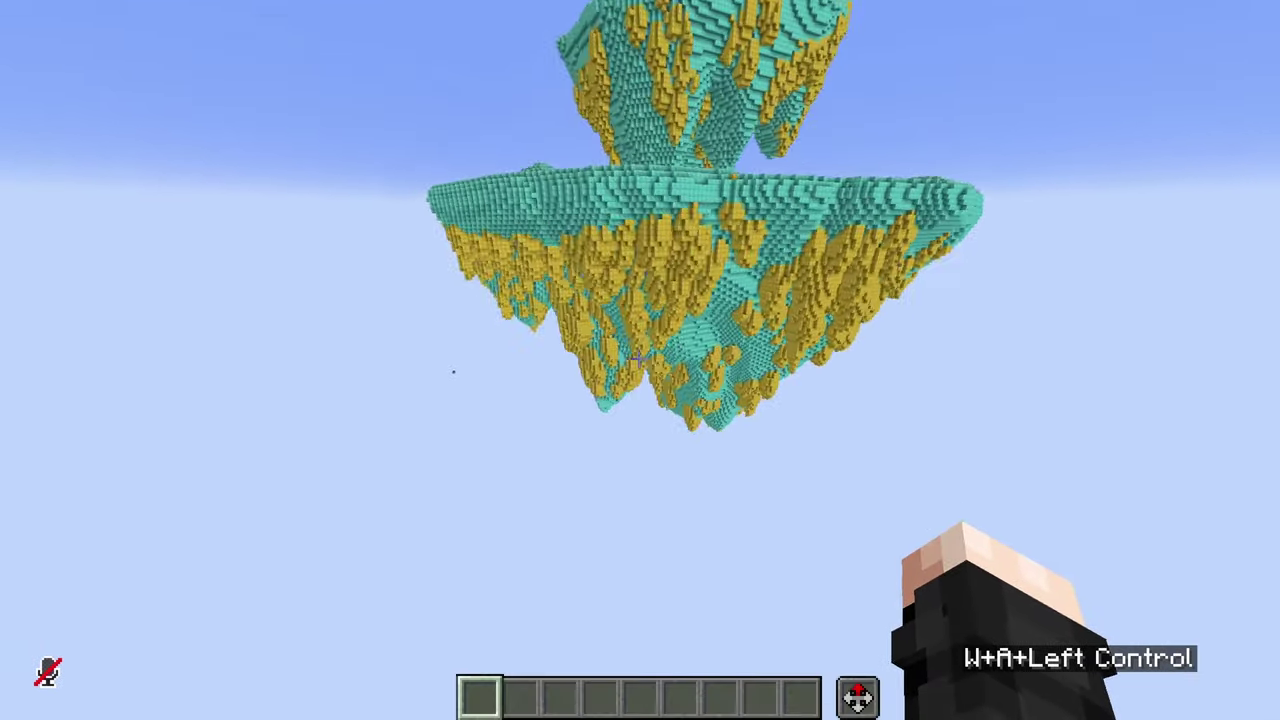
pyautogui.press('s')
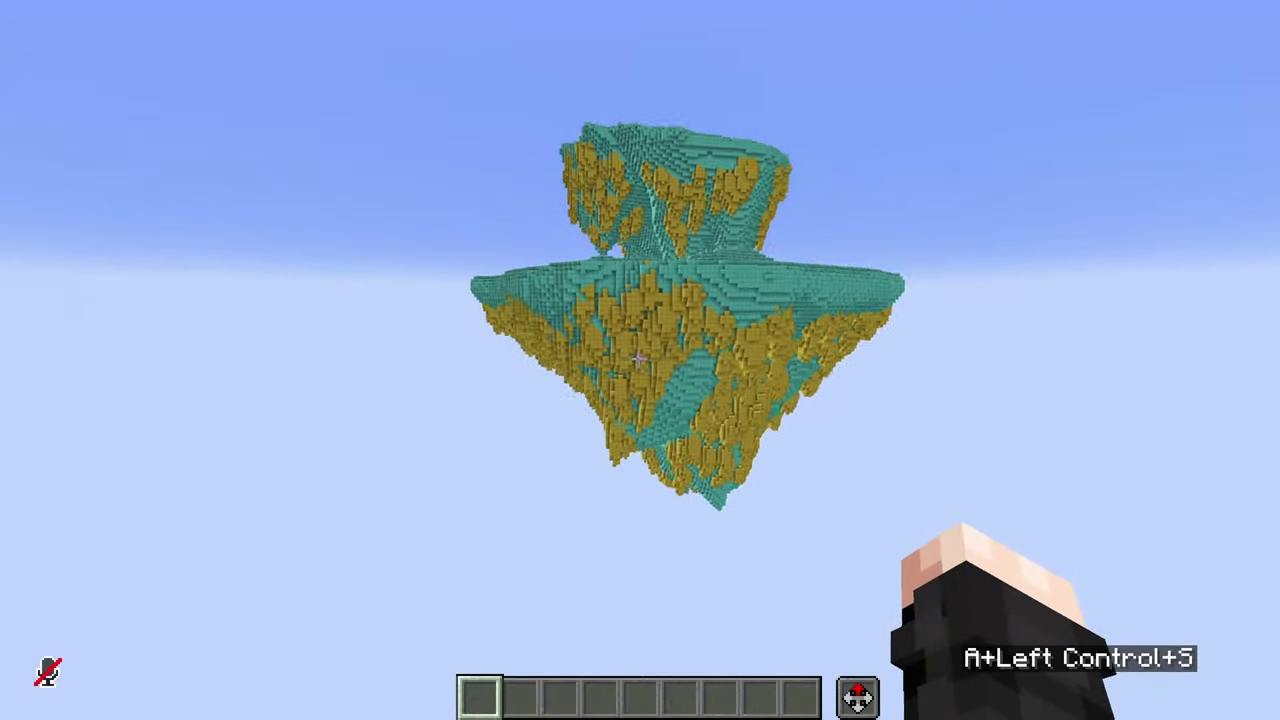
pyautogui.press('w')
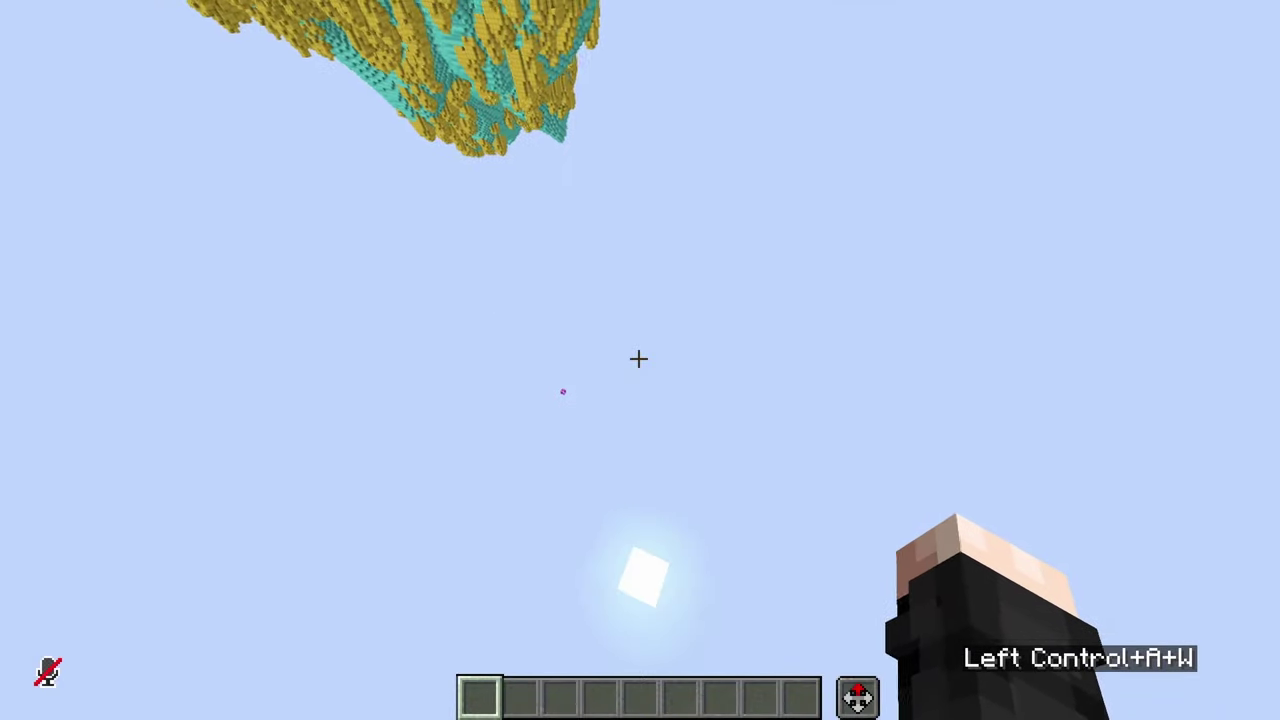
pyautogui.press('s')
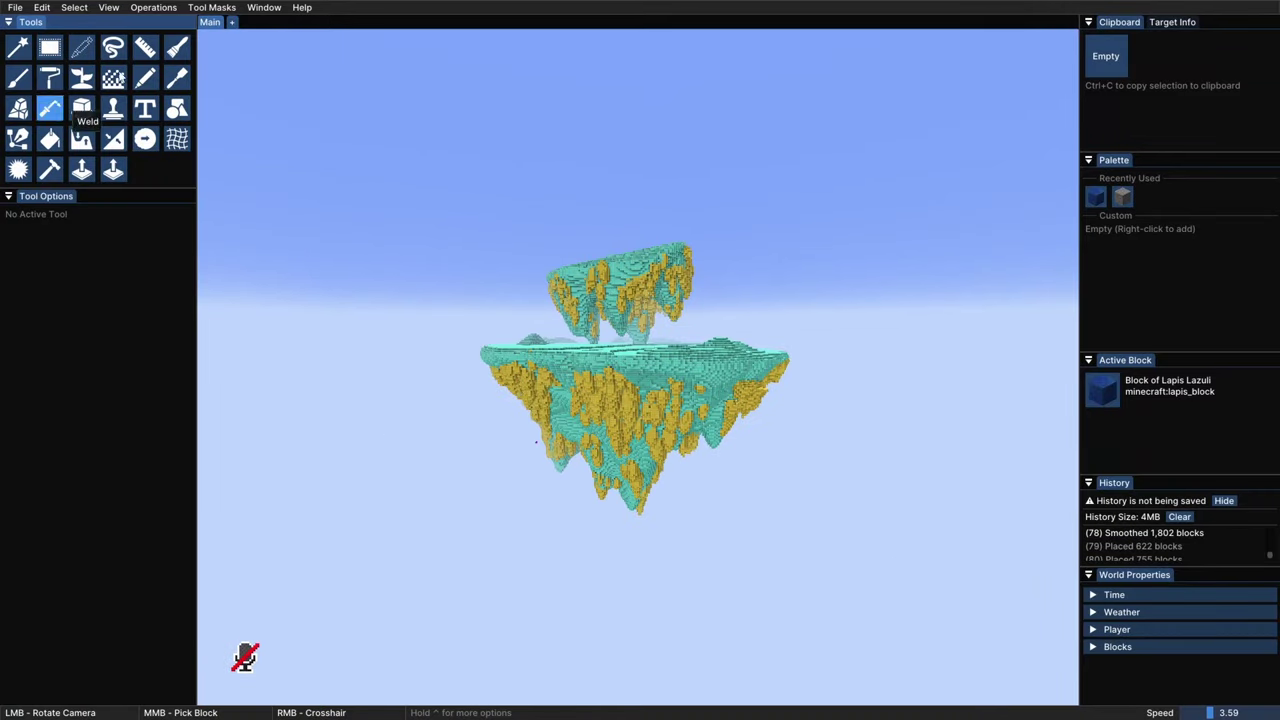
# Step: Open the tool mask editor and create a Block condition set to Block of Diamond
pyautogui.click(201, 9)
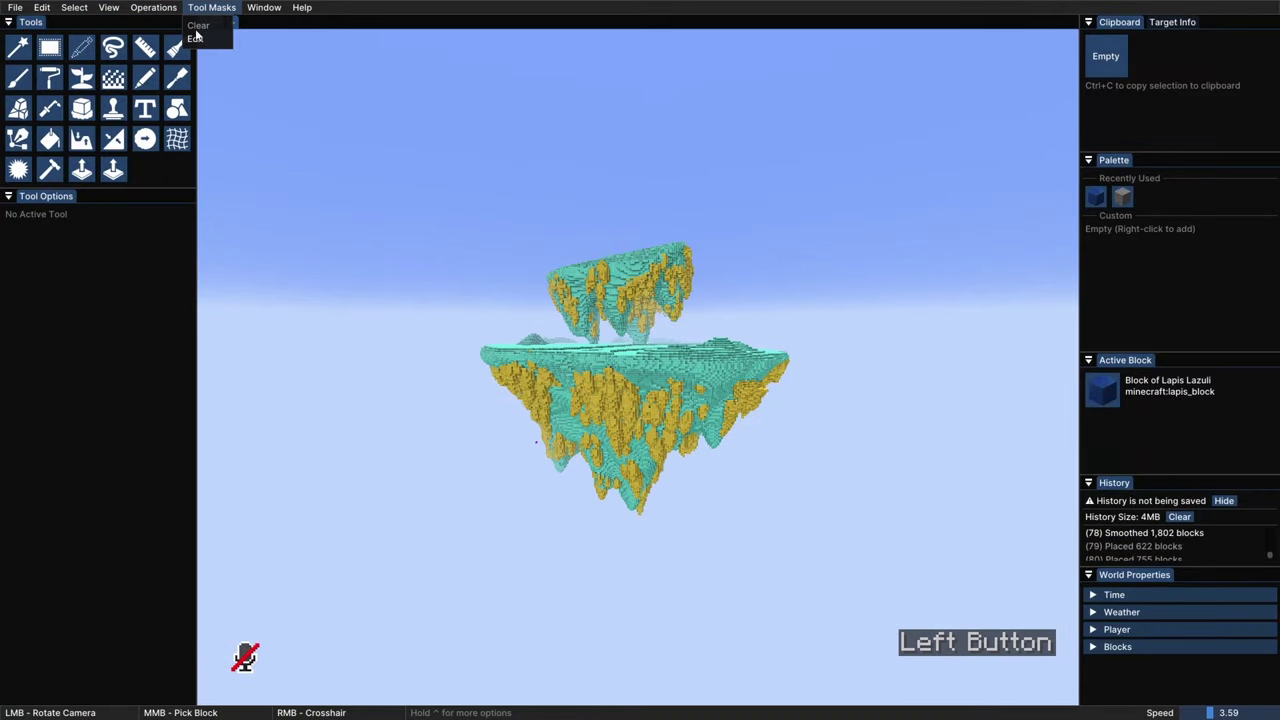
pyautogui.moveTo(407, 78); pyautogui.dragTo(397, 78)
pyautogui.moveTo(397, 78); pyautogui.dragTo(256, 53)
pyautogui.moveTo(716, 223); pyautogui.dragTo(250, 157)
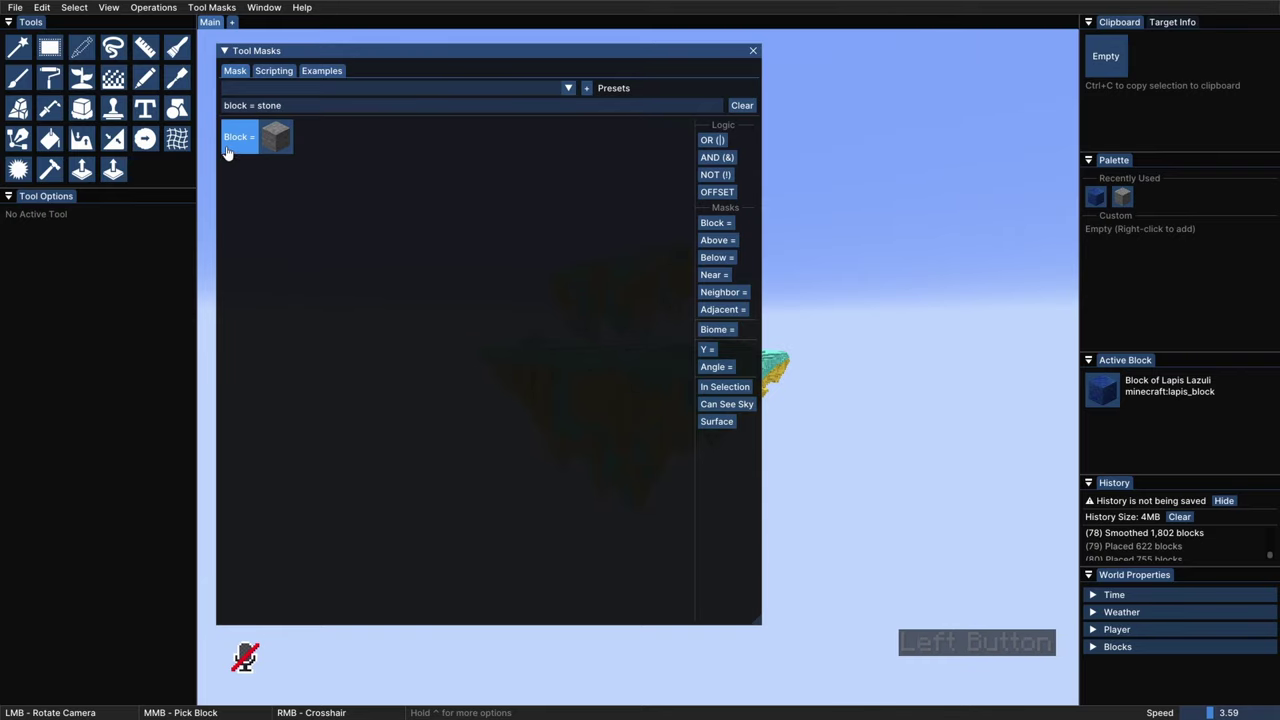
pyautogui.click(718, 223)
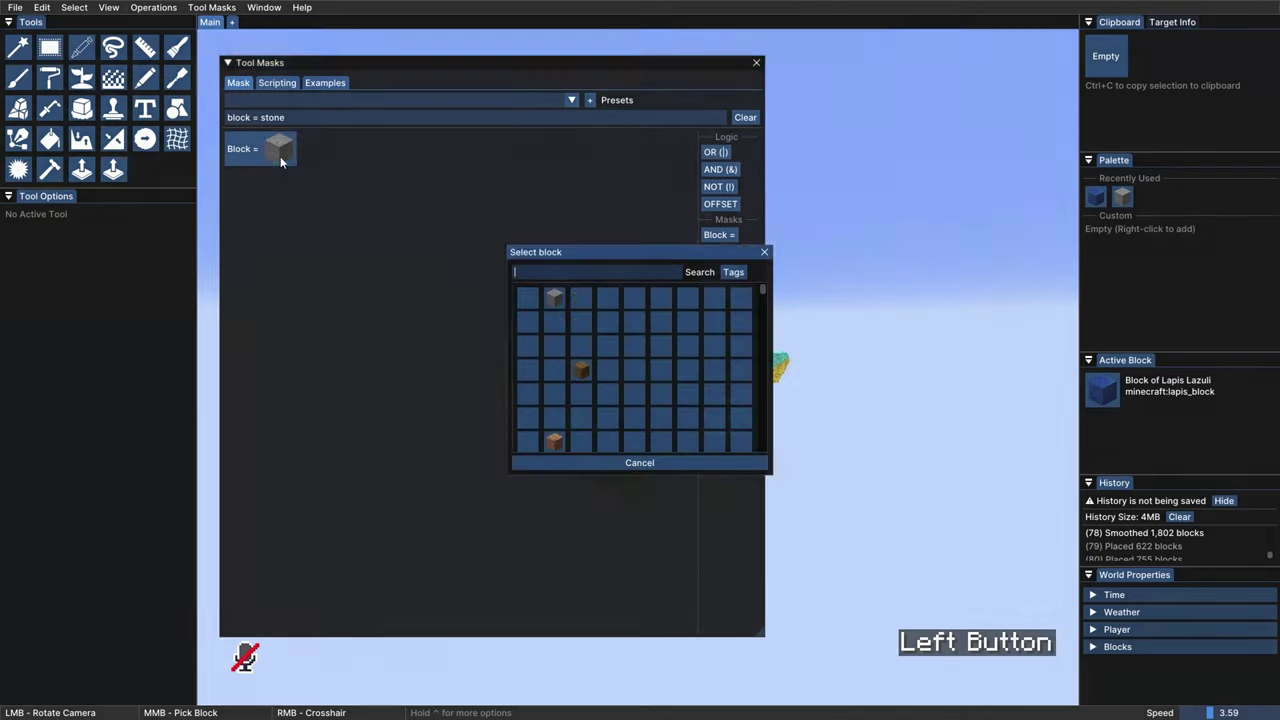
pyautogui.write('dia')
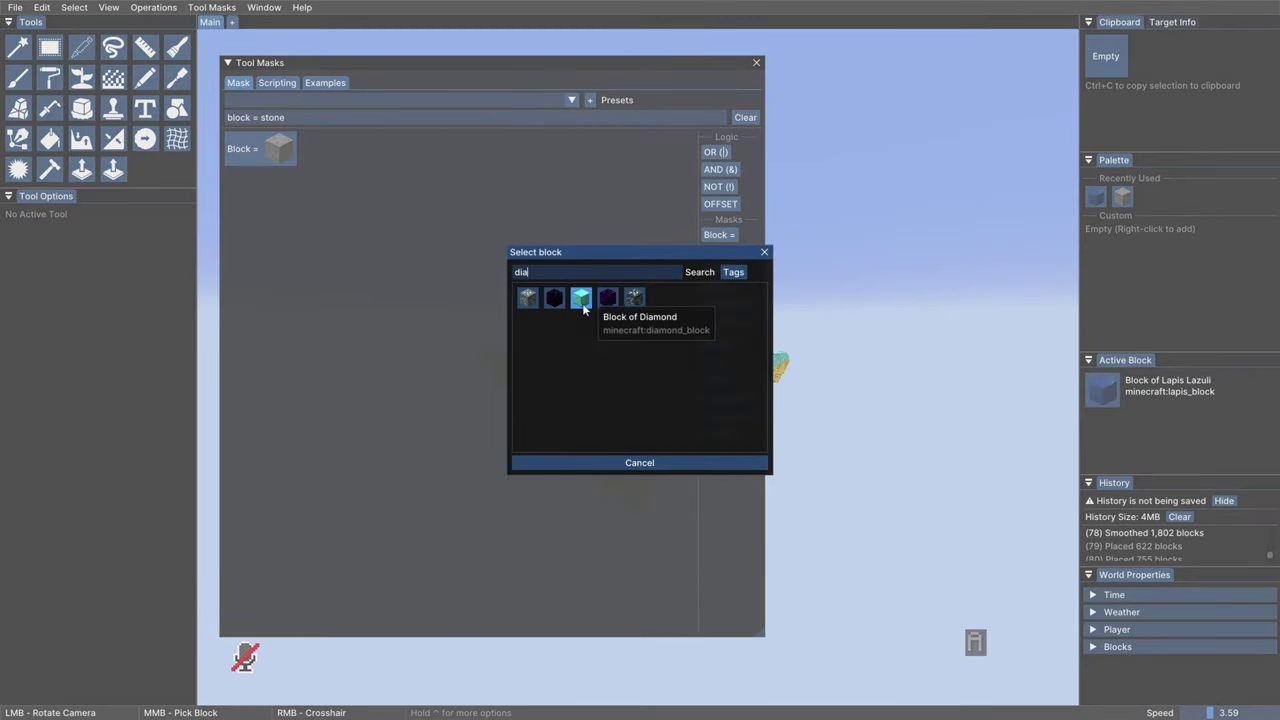
pyautogui.click(581, 298)
# Step: Place the diamond block condition inside an OR group, add a second Block condition and collapse the mask window
pyautogui.moveTo(650, 402)
pyautogui.mouseDown(button='right')
pyautogui.moveTo(667, 388)
pyautogui.moveTo(660, 402)
pyautogui.mouseUp(button='right')
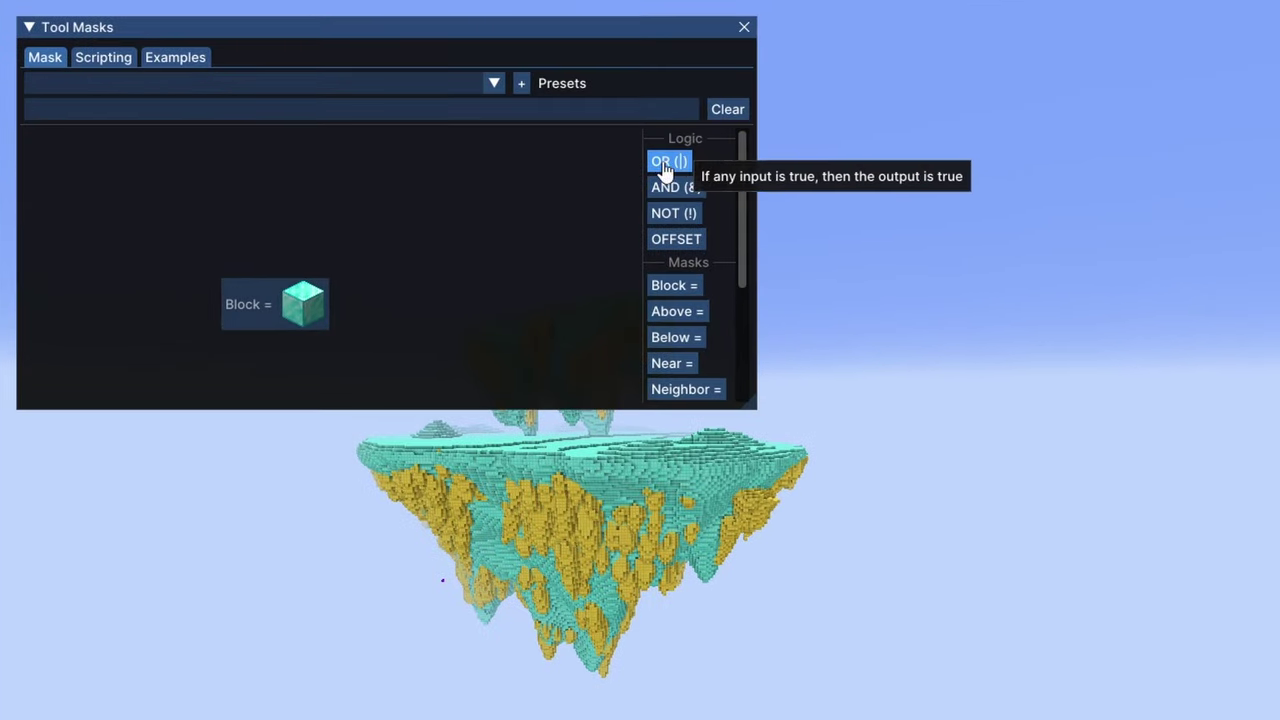
pyautogui.moveTo(670, 160); pyautogui.dragTo(55, 150)
pyautogui.moveTo(243, 296); pyautogui.dragTo(90, 165)
pyautogui.moveTo(688, 285); pyautogui.dragTo(127, 240)
pyautogui.click(127, 240)
pyautogui.click(491, 418)
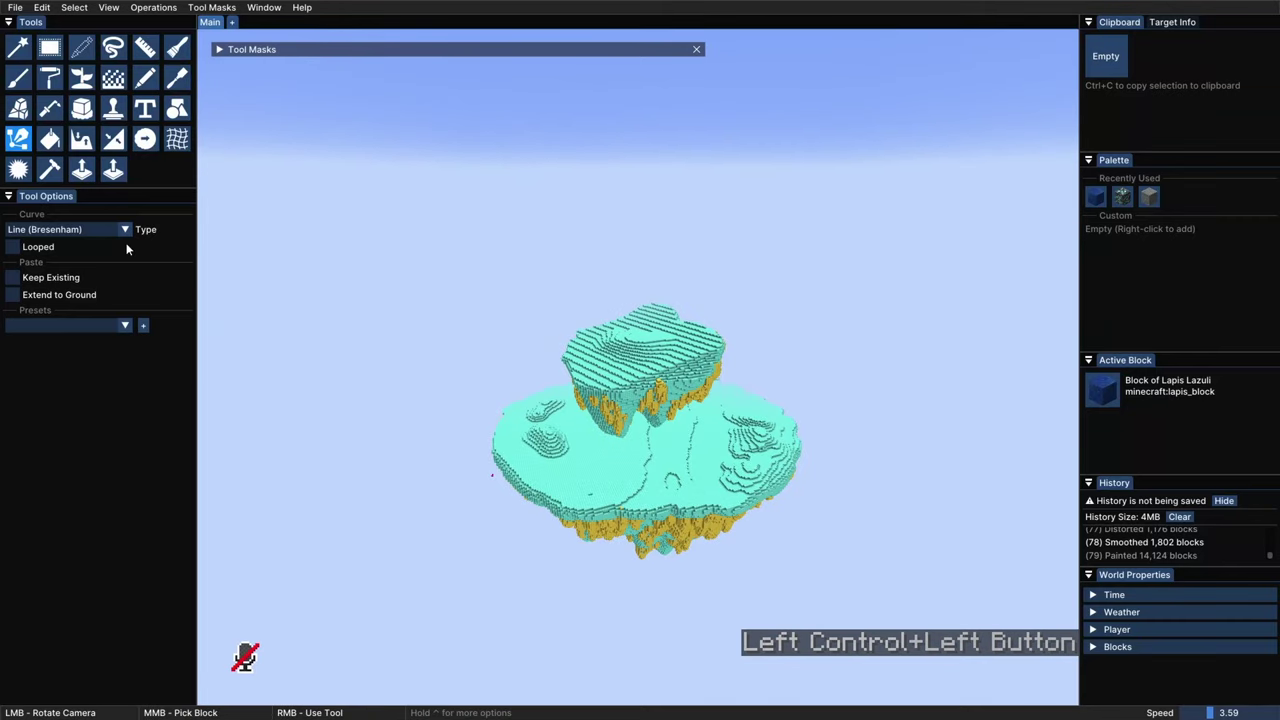
# Step: Set the path's curve type to Catmull-Rom Spline and enable Extend to Ground
pyautogui.click(127, 242)
pyautogui.click(125, 230)
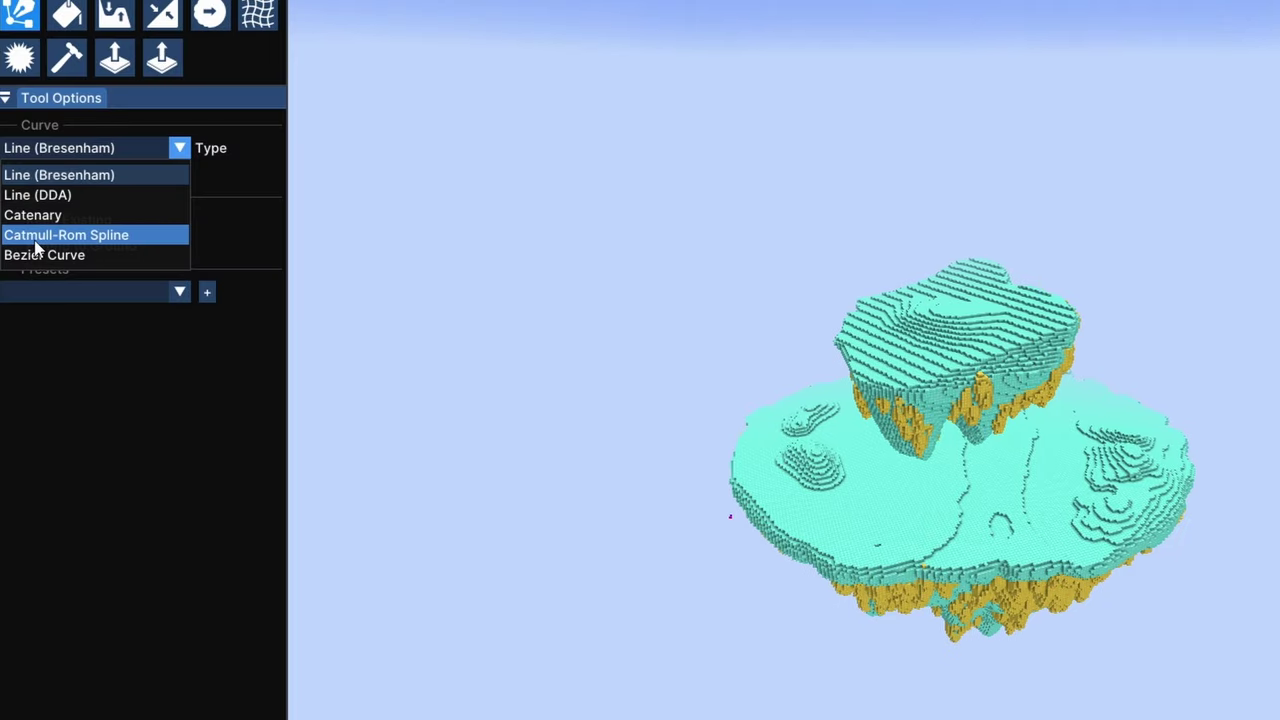
pyautogui.click(35, 245)
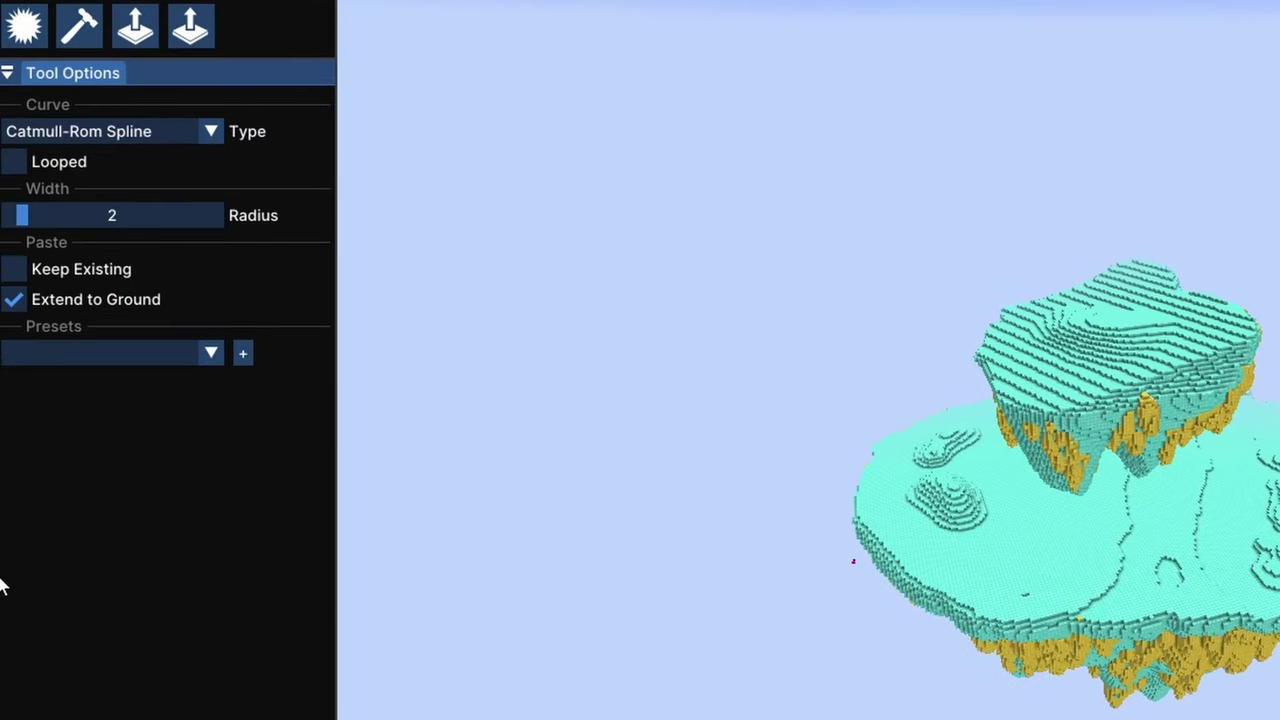
# Step: Try to lay a lapis lazuli spline path with radius 2 across the island tops
pyautogui.keyDown('ctrl'); pyautogui.moveTo(545, 390); pyautogui.dragTo(573, 393); pyautogui.keyUp('ctrl')
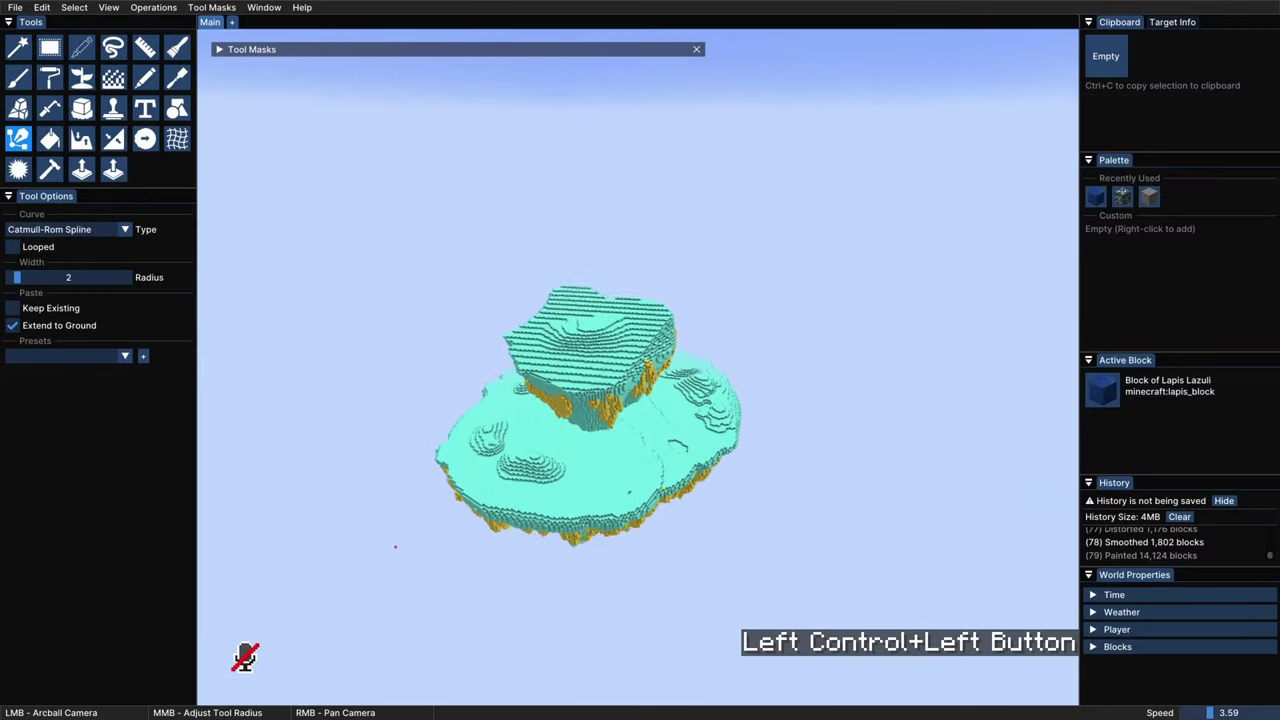
pyautogui.rightClick(598, 359)
pyautogui.press('e')
pyautogui.rightClick(695, 377)
pyautogui.press('Return')
pyautogui.press('F1')
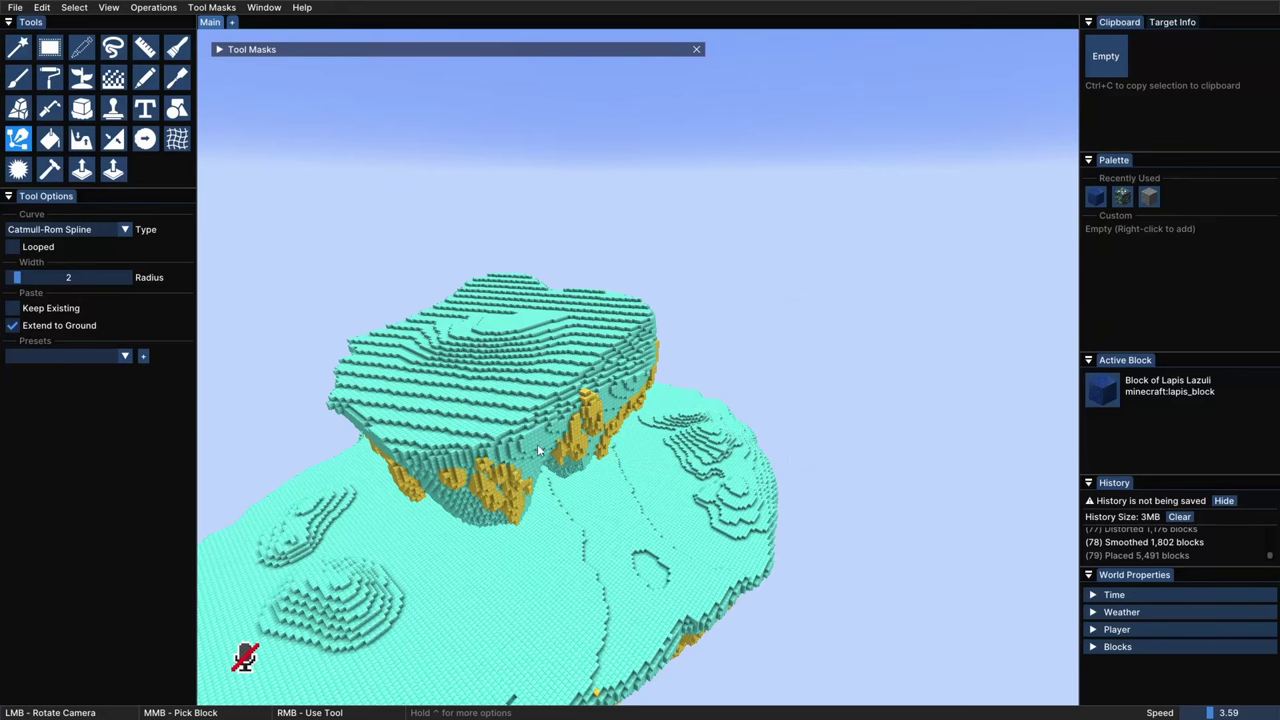
# Step: Build a flat lapis lazuli river path on the upper island with depth 3, radius 2 and a radius 1 override at point 3
pyautogui.keyDown('ctrl'); pyautogui.moveTo(600, 362); pyautogui.dragTo(636, 360); pyautogui.keyUp('ctrl')
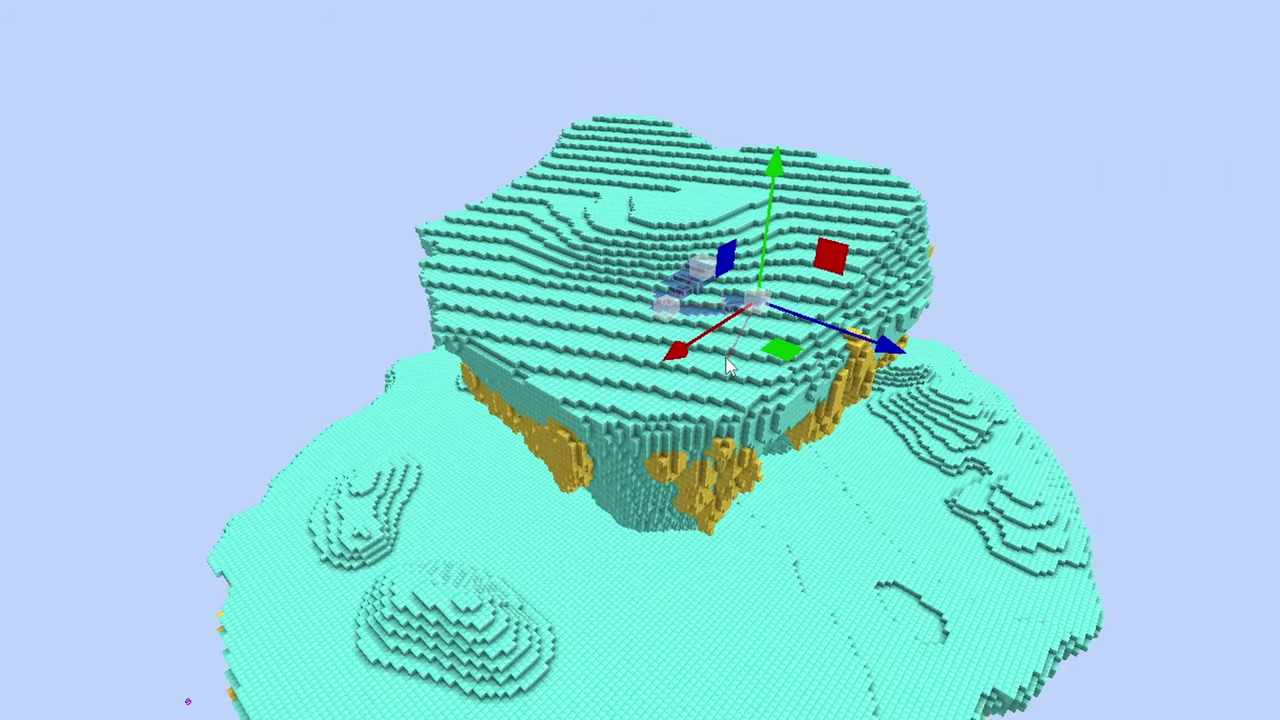
pyautogui.rightClick(727, 359)
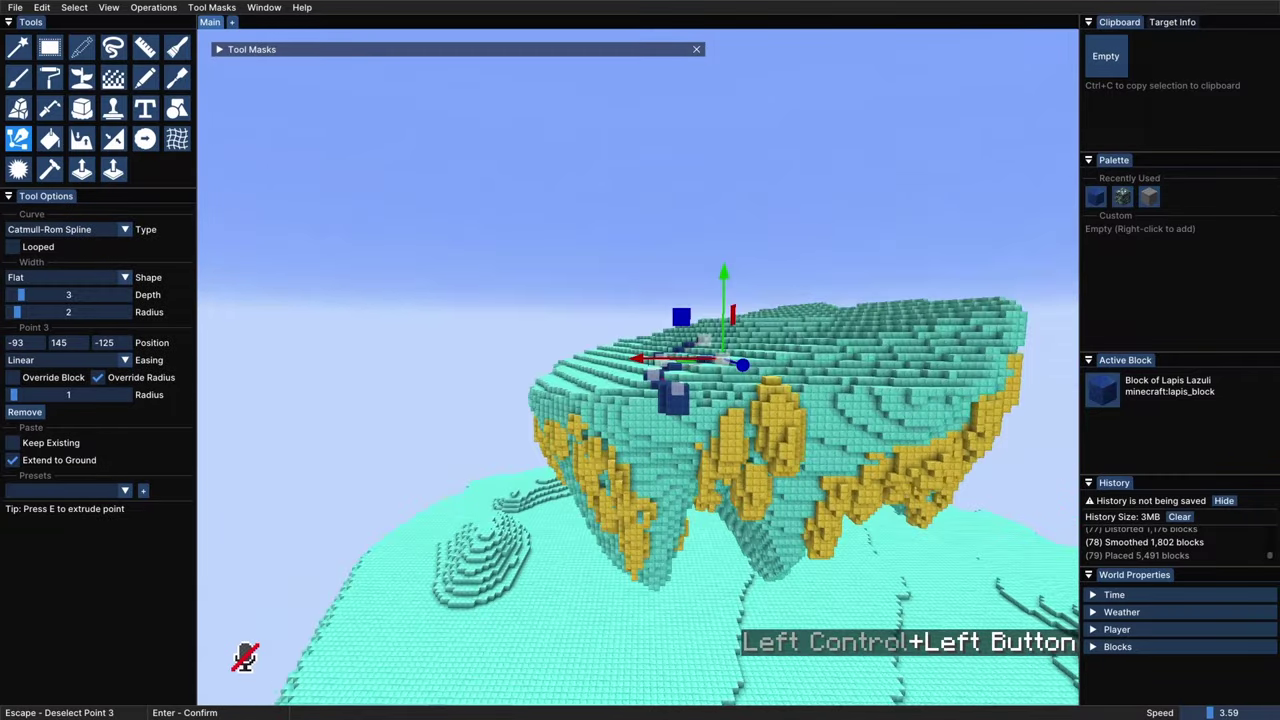
pyautogui.press('Return')
pyautogui.scroll(-2, 607, 470)
pyautogui.keyDown('ctrl'); pyautogui.moveTo(607, 470); pyautogui.dragTo(600, 430); pyautogui.keyUp('ctrl')
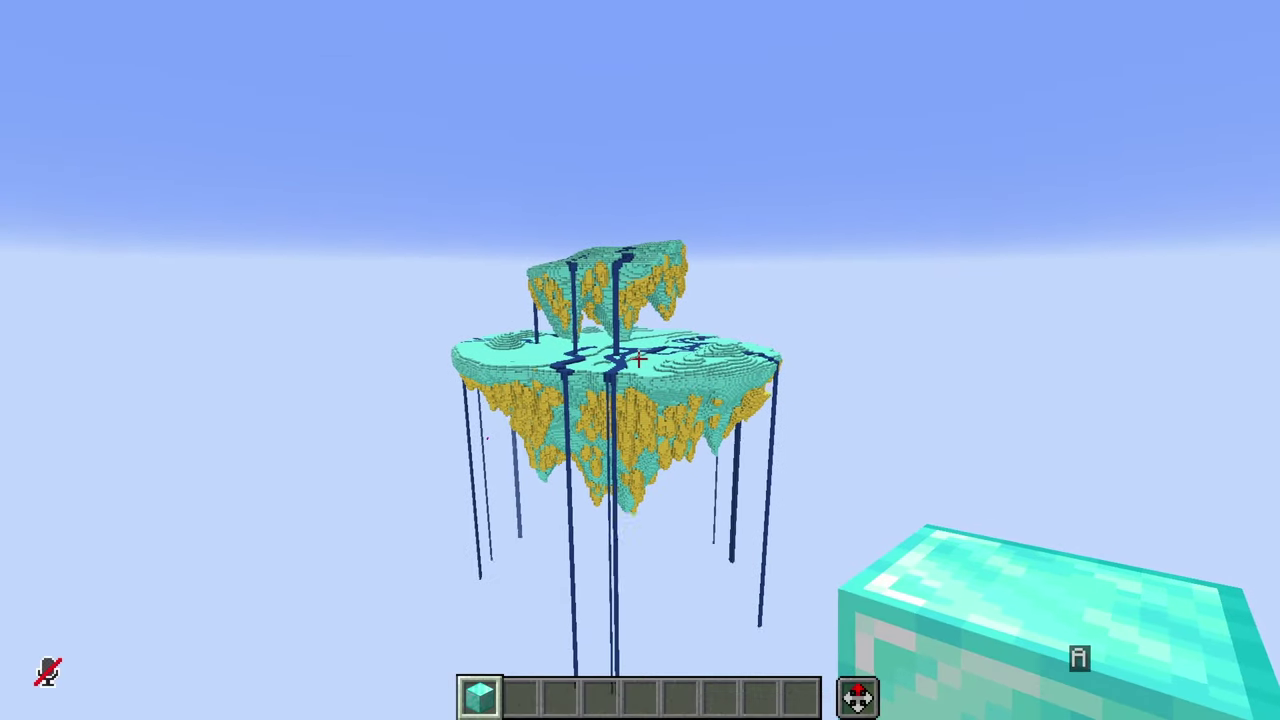
# Step: Examine the lapis rivers and waterfalls on both floating islands from the sides and from above
pyautogui.hotkey('ctrl', 'w', 'a')
pyautogui.press('s')
pyautogui.press('d')
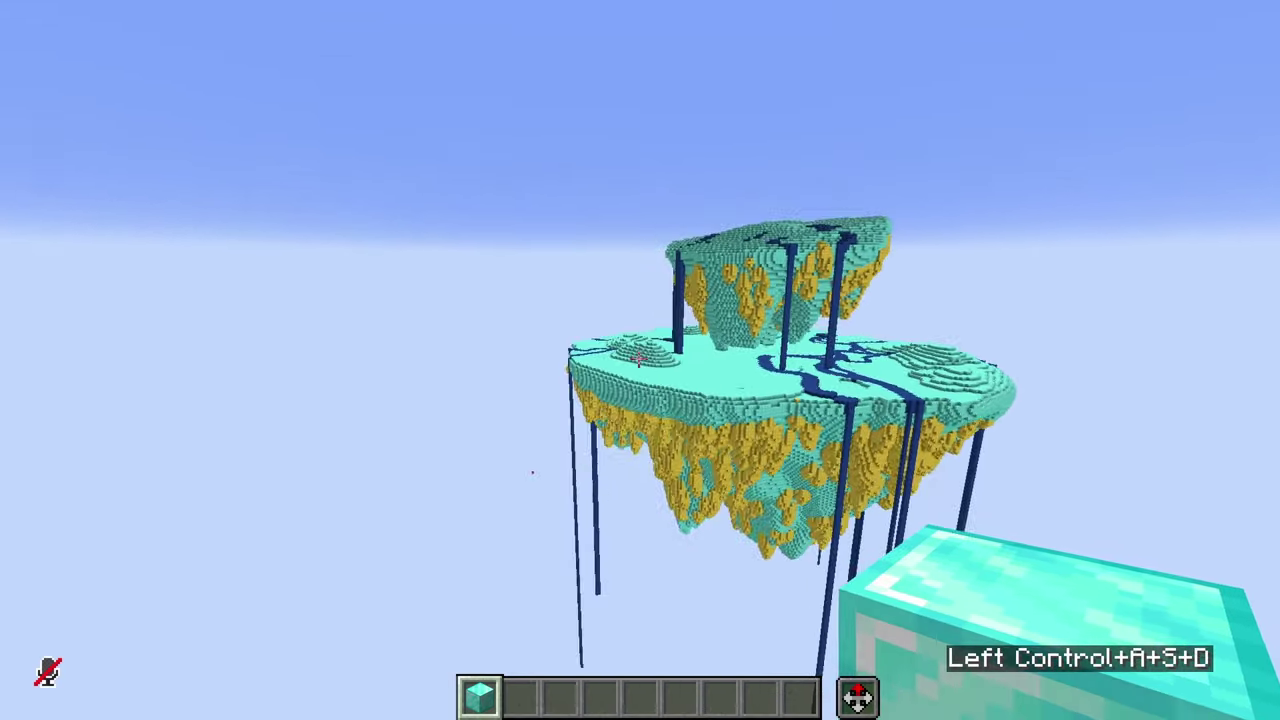
pyautogui.press('w')
pyautogui.press('space')
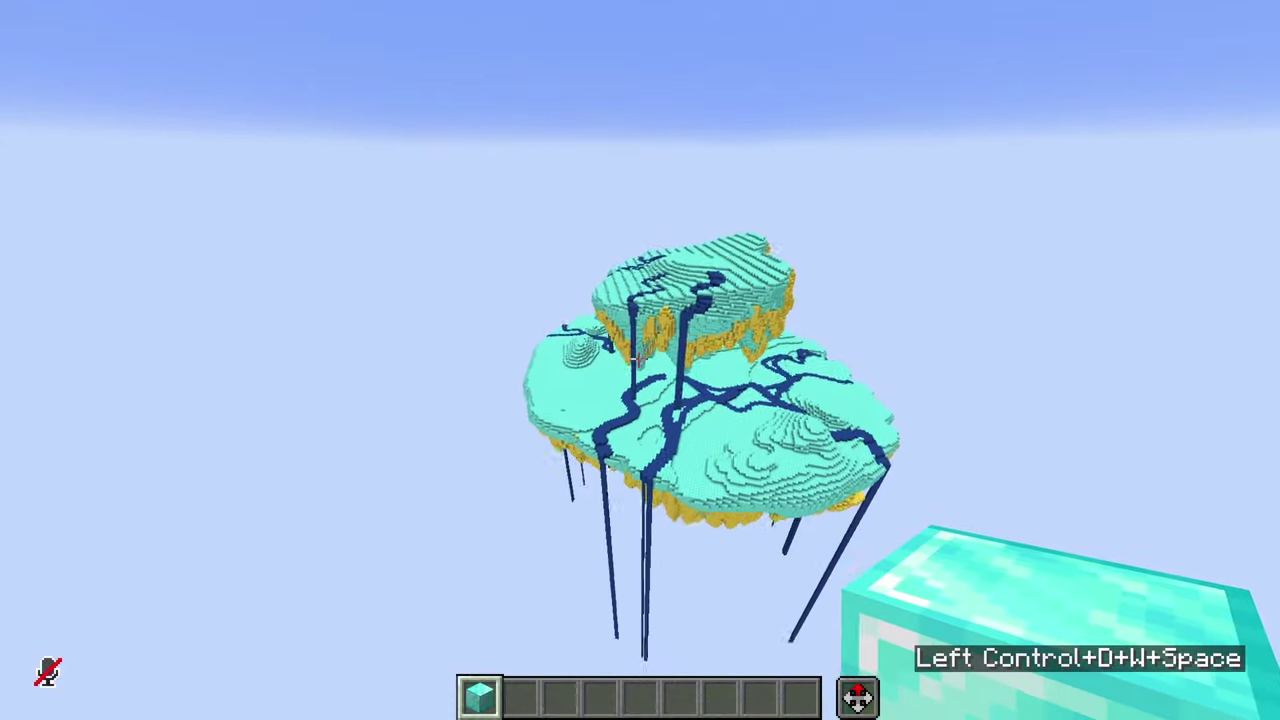
pyautogui.press('s')
pyautogui.press('ctrl')
pyautogui.press('a')
pyautogui.press('w')
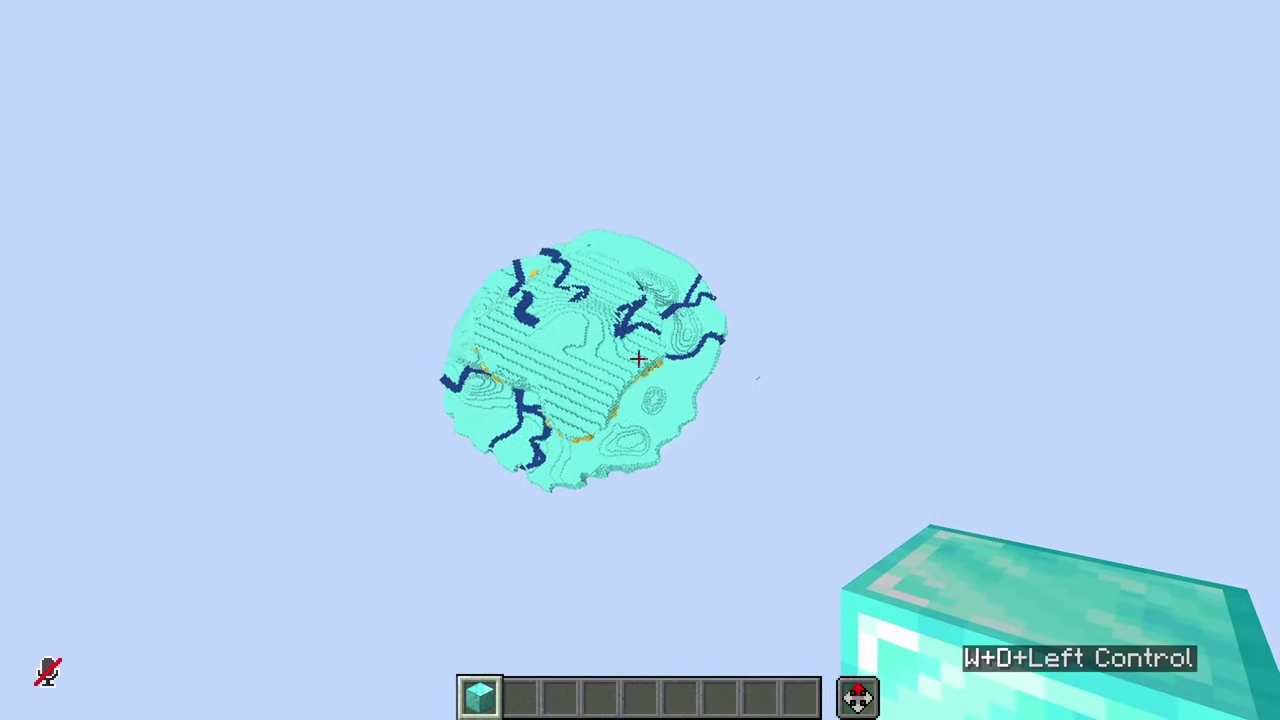
# Step: Examine the river on the lower island up close and pick its lapis block, then view the whole build from a distance
pyautogui.press('s')
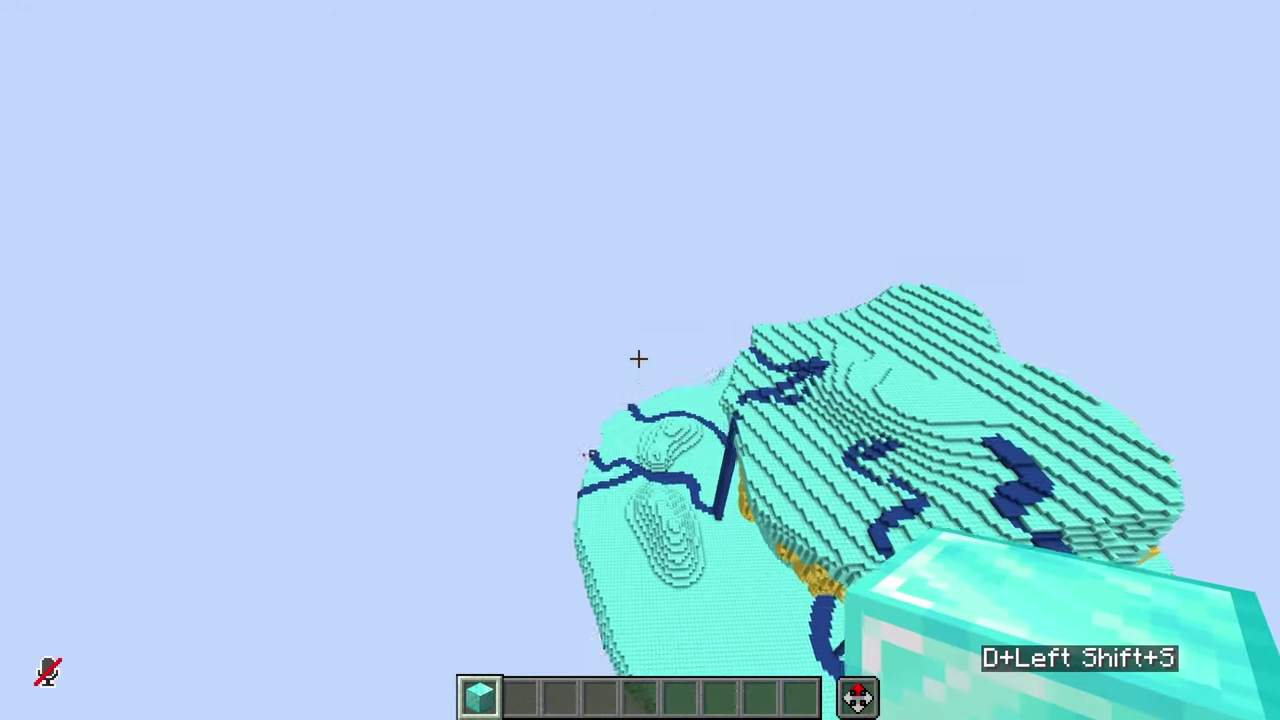
pyautogui.press('a')
pyautogui.press('w')
pyautogui.press('ctrl')
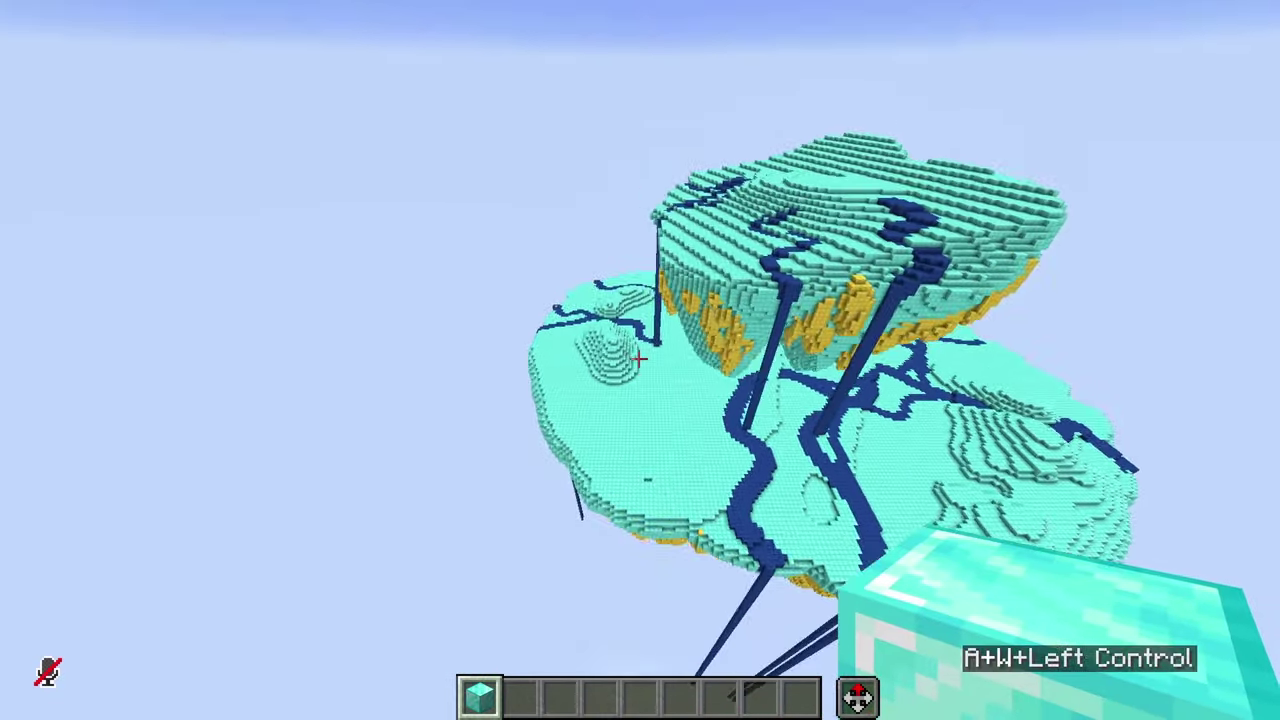
pyautogui.press('shift')
pyautogui.press('a')
pyautogui.press('d')
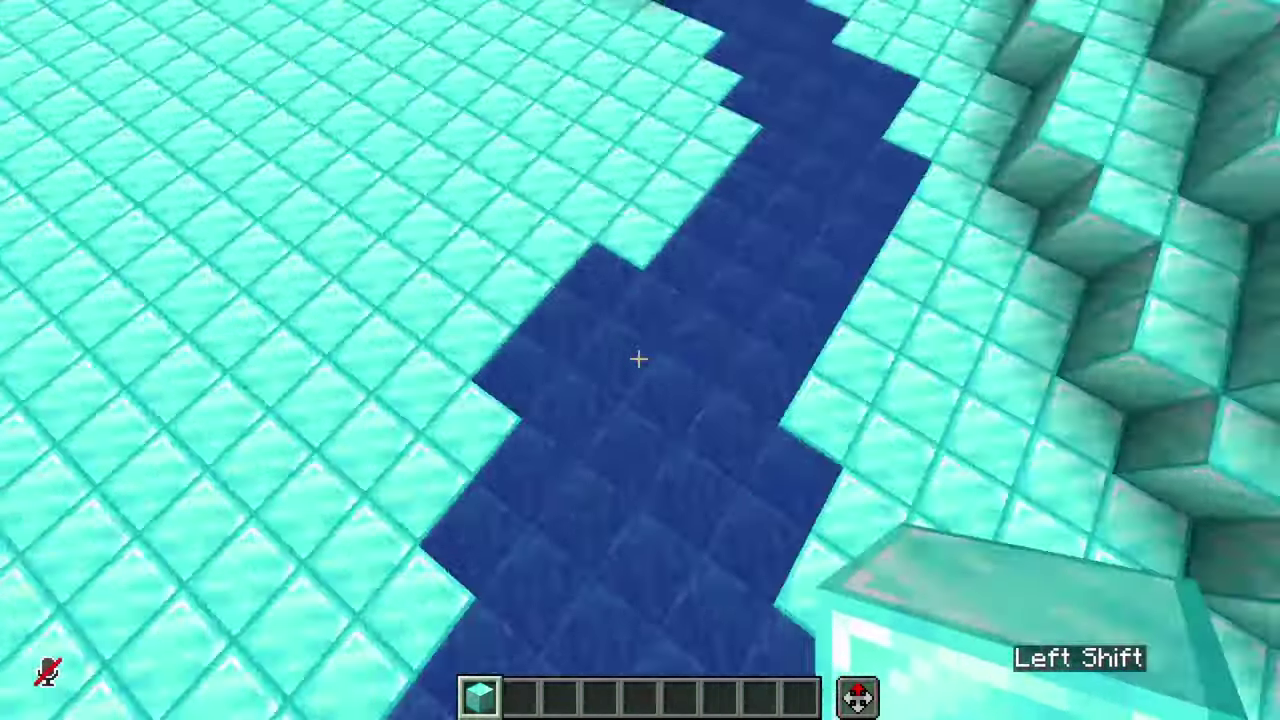
pyautogui.middleClick(638, 358)
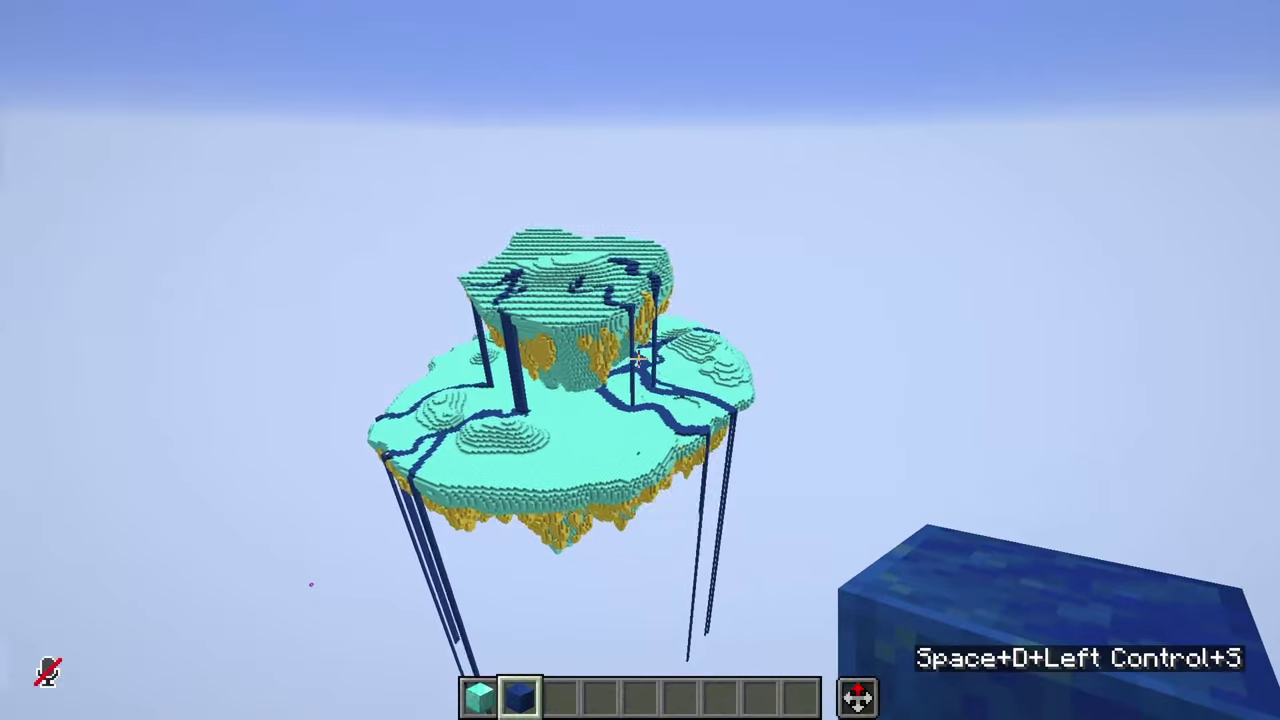
pyautogui.press('w')
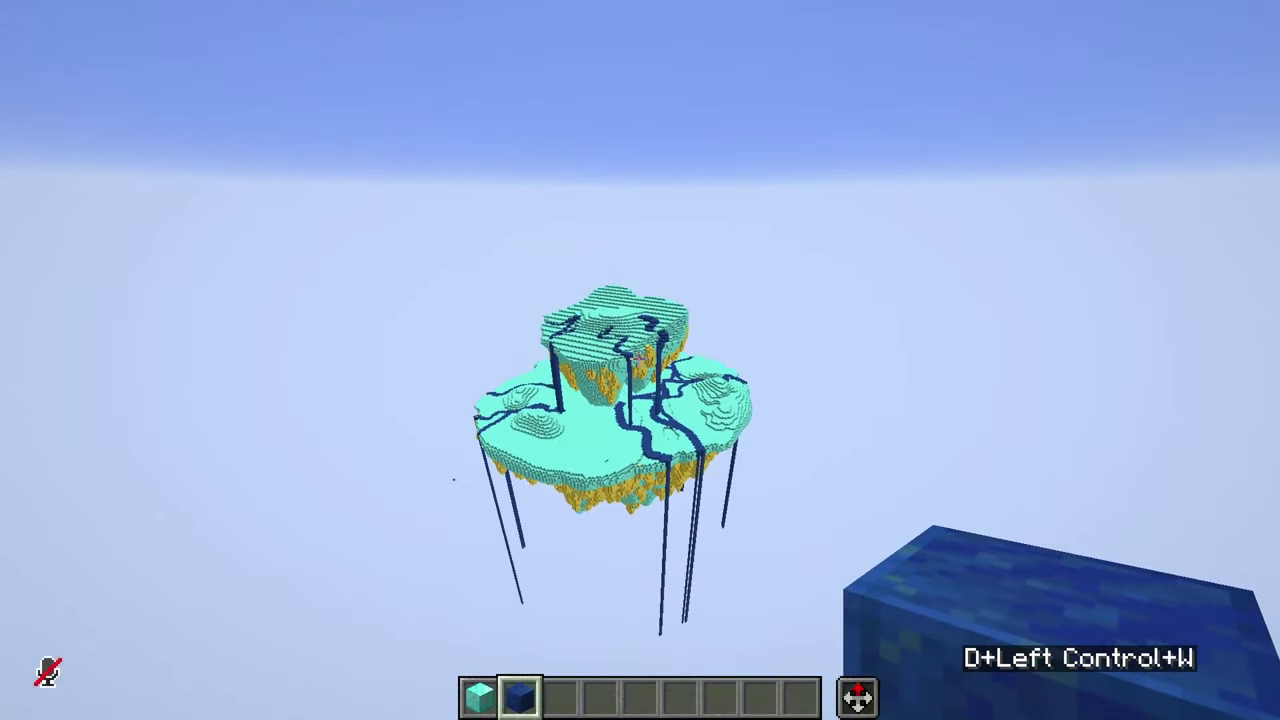
pyautogui.press('shift')
pyautogui.press('s')
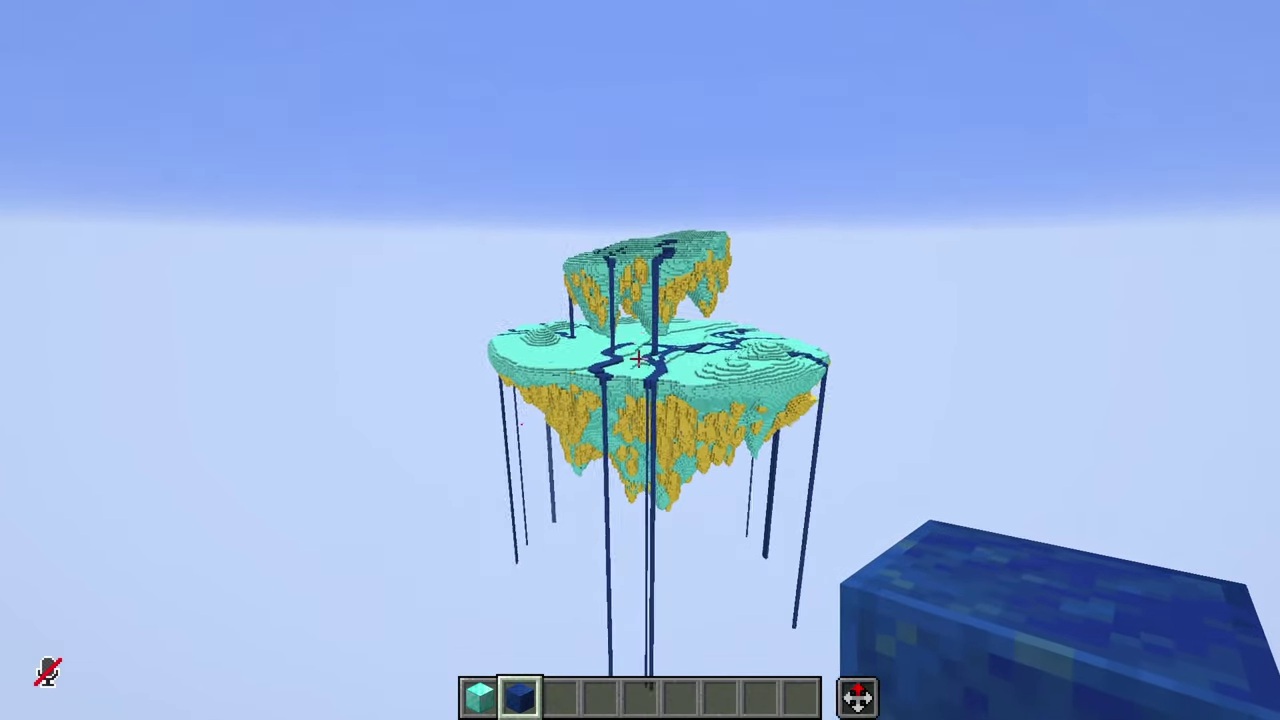
# Step: Return to the editor and open the tool mask editor
pyautogui.press('Shift_R')
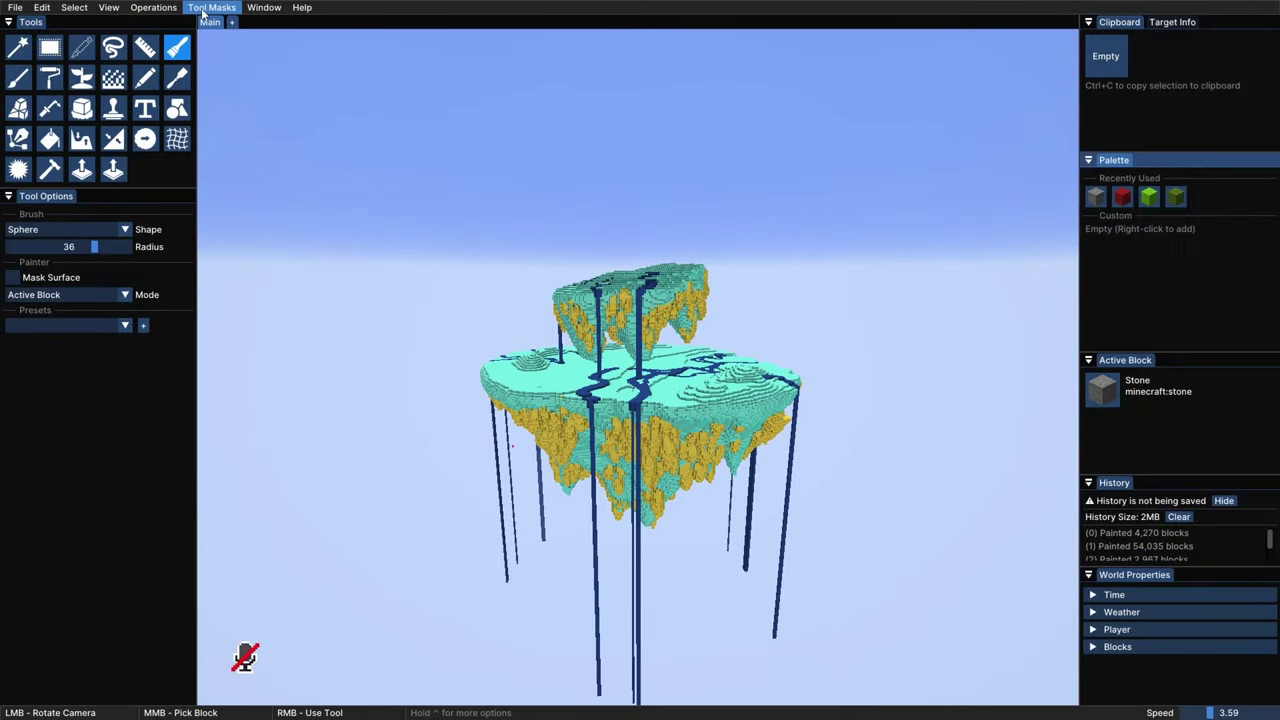
pyautogui.click(203, 12)
pyautogui.click(212, 34)
pyautogui.moveTo(455, 158); pyautogui.dragTo(269, 61)
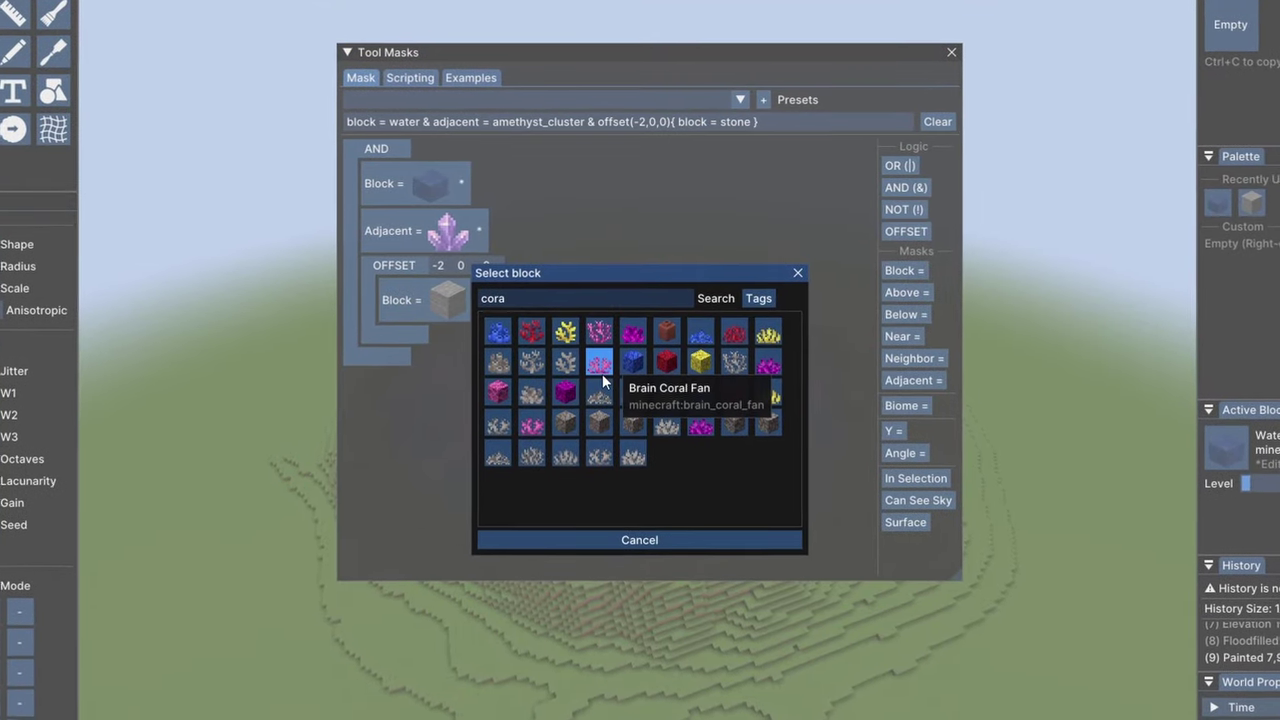
# Step: Set the Block condition inside the -2, 0, 0 offset to Brain Coral Fan
pyautogui.click(601, 370)
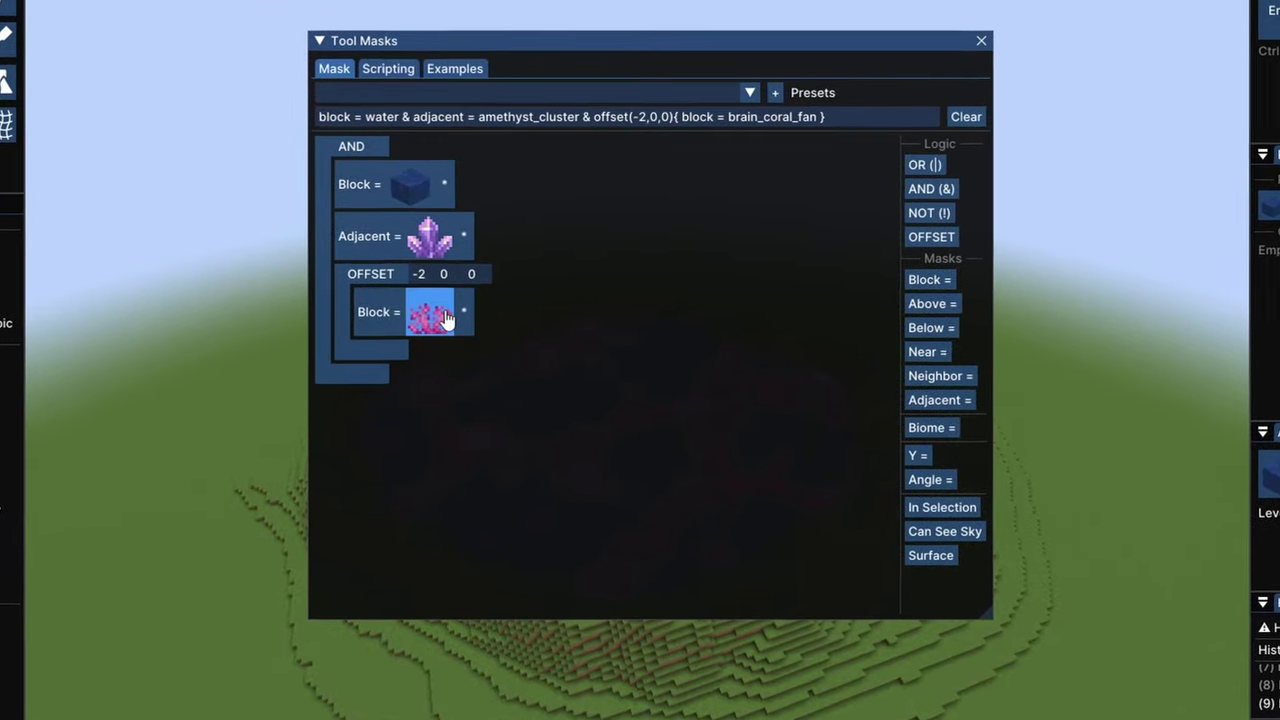
pyautogui.click(469, 313)
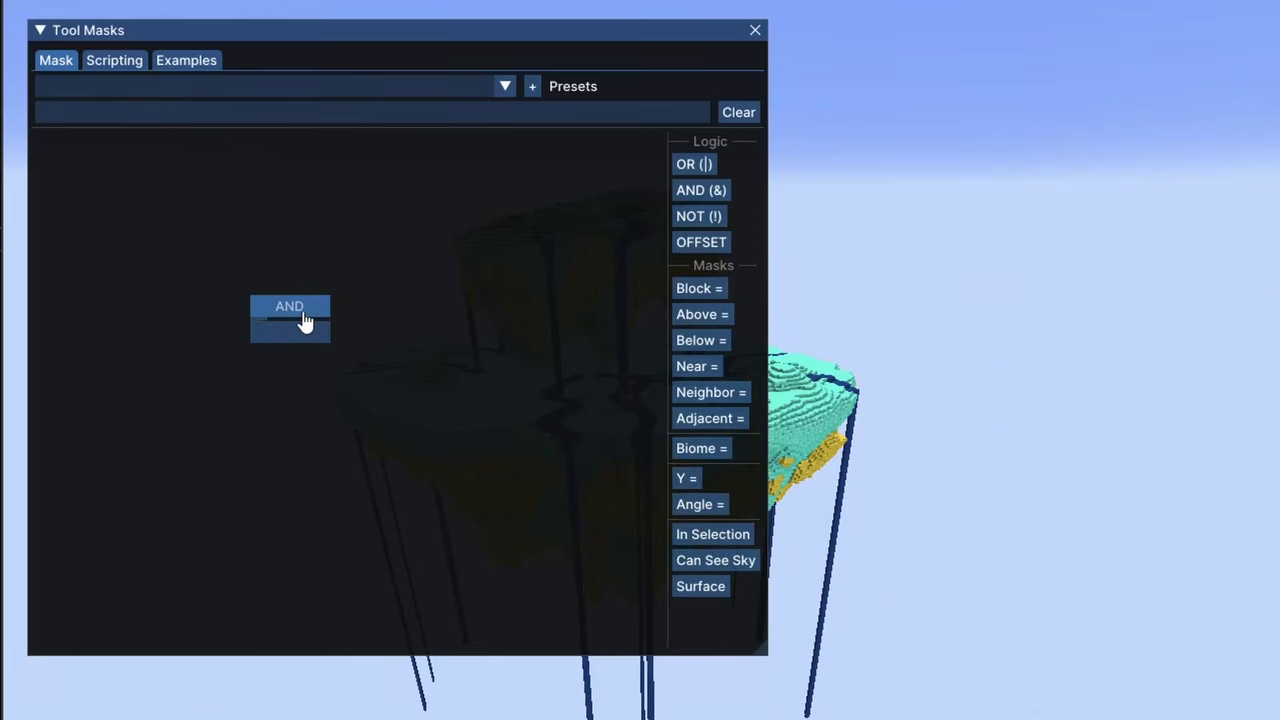
# Step: Build an AND tool mask combining Surface with Block = Block of Diamond and collapse the mask window
pyautogui.moveTo(306, 320); pyautogui.dragTo(707, 505)
pyautogui.moveTo(704, 588); pyautogui.dragTo(191, 250)
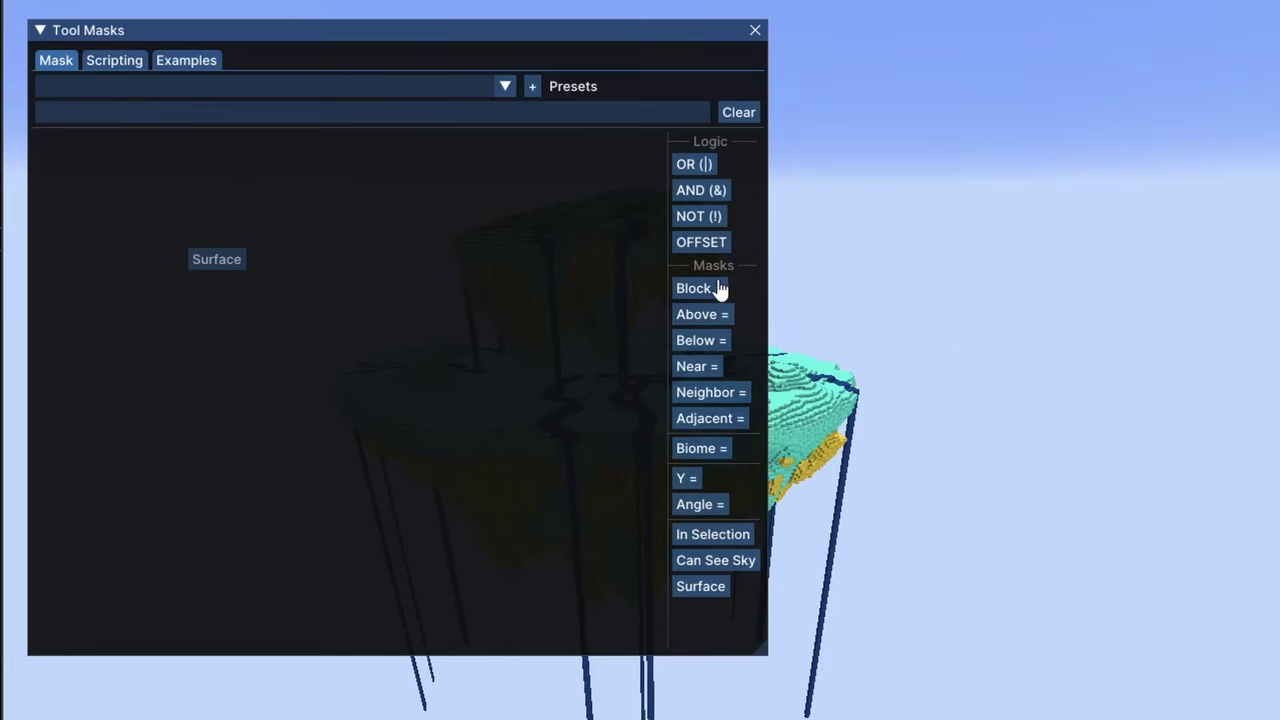
pyautogui.click(701, 190)
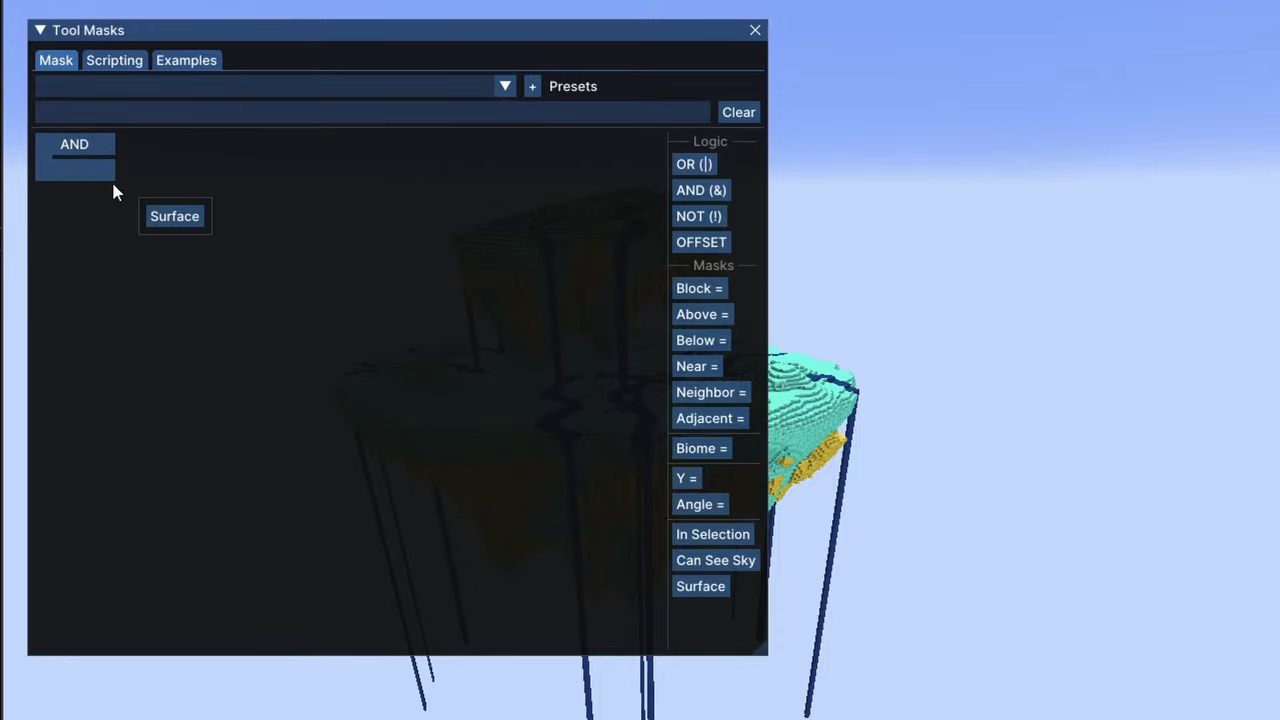
pyautogui.moveTo(111, 189); pyautogui.dragTo(100, 172)
pyautogui.moveTo(706, 288); pyautogui.dragTo(52, 195)
pyautogui.click(136, 228)
pyautogui.write('dia')
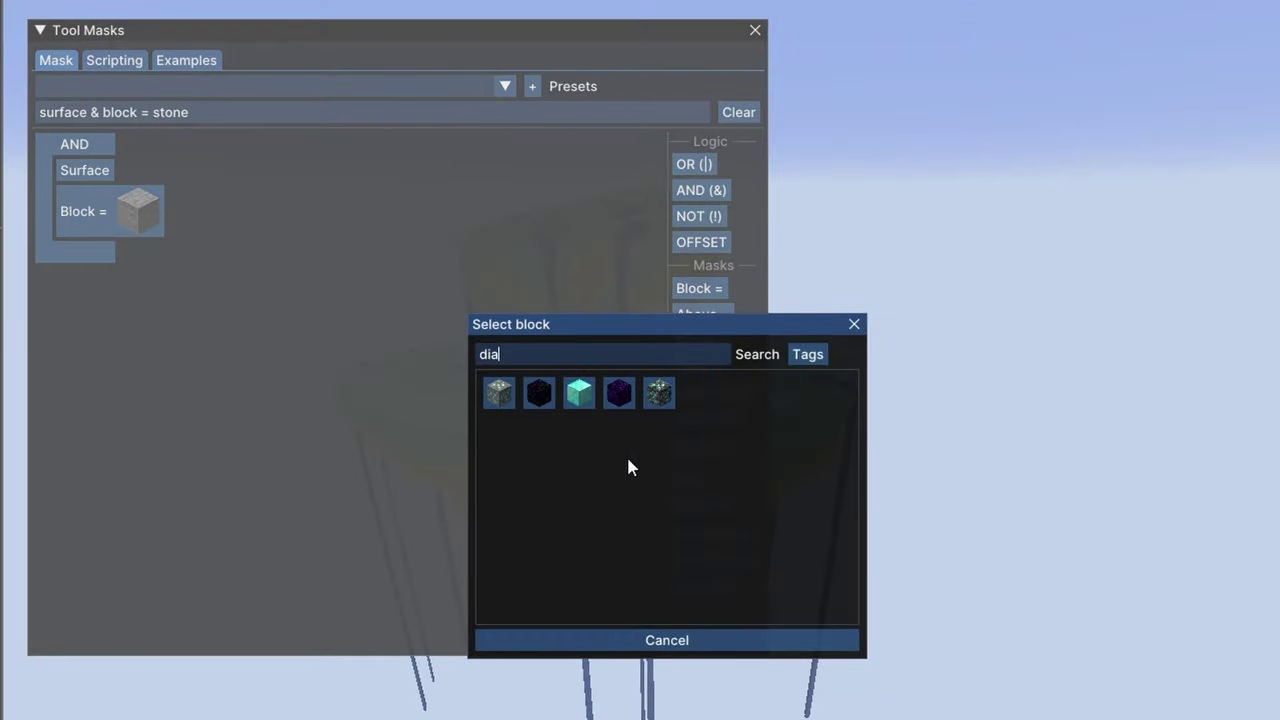
pyautogui.click(579, 393)
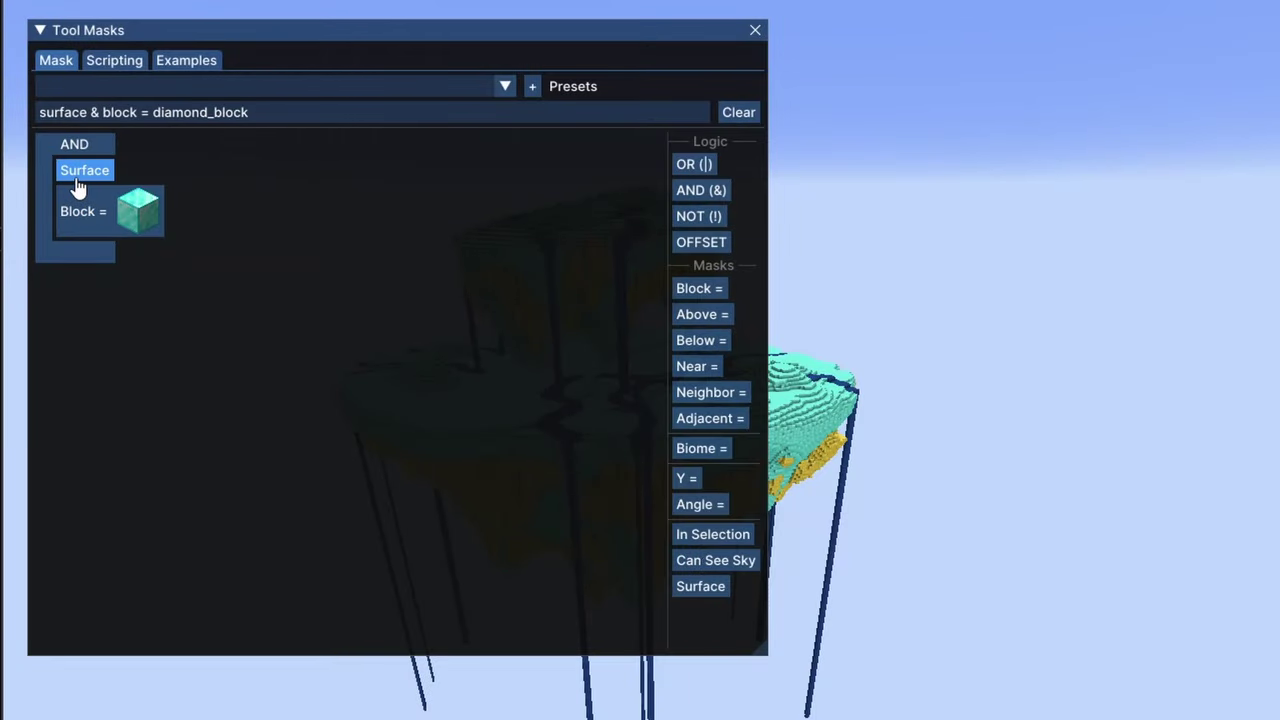
pyautogui.click(39, 30)
# Step: Paint the lower island's masked top with lime wool using a radius 36 sphere brush and inspect the painted layer up close
pyautogui.moveTo(680, 426); pyautogui.dragTo(443, 442, button='right')
pyautogui.moveTo(526, 506)
pyautogui.mouseDown(button='middle')
pyautogui.moveTo(420, 400)
pyautogui.moveTo(640, 415)
pyautogui.moveTo(665, 499)
pyautogui.mouseUp(button='middle')
pyautogui.press('Shift_R')
pyautogui.press('w')
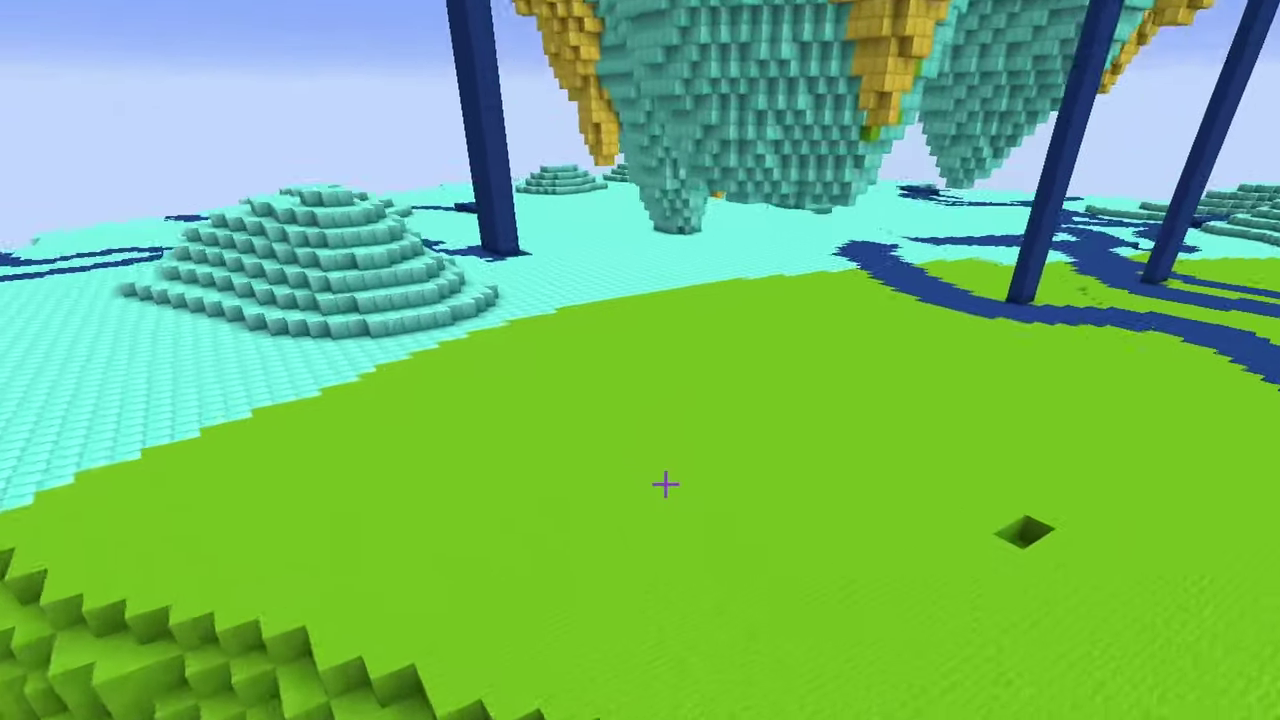
pyautogui.click(666, 484)
pyautogui.press('s')
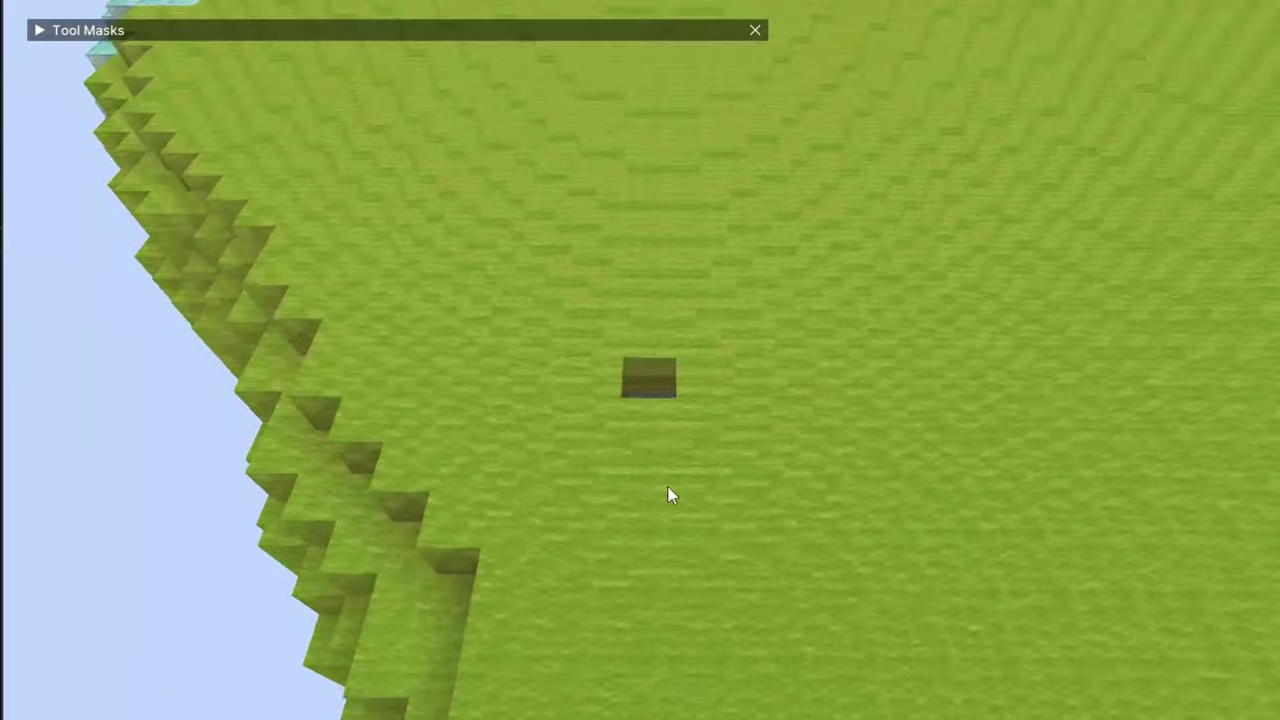
# Step: Undo the lime wool painting on the lower island
pyautogui.click(668, 487)
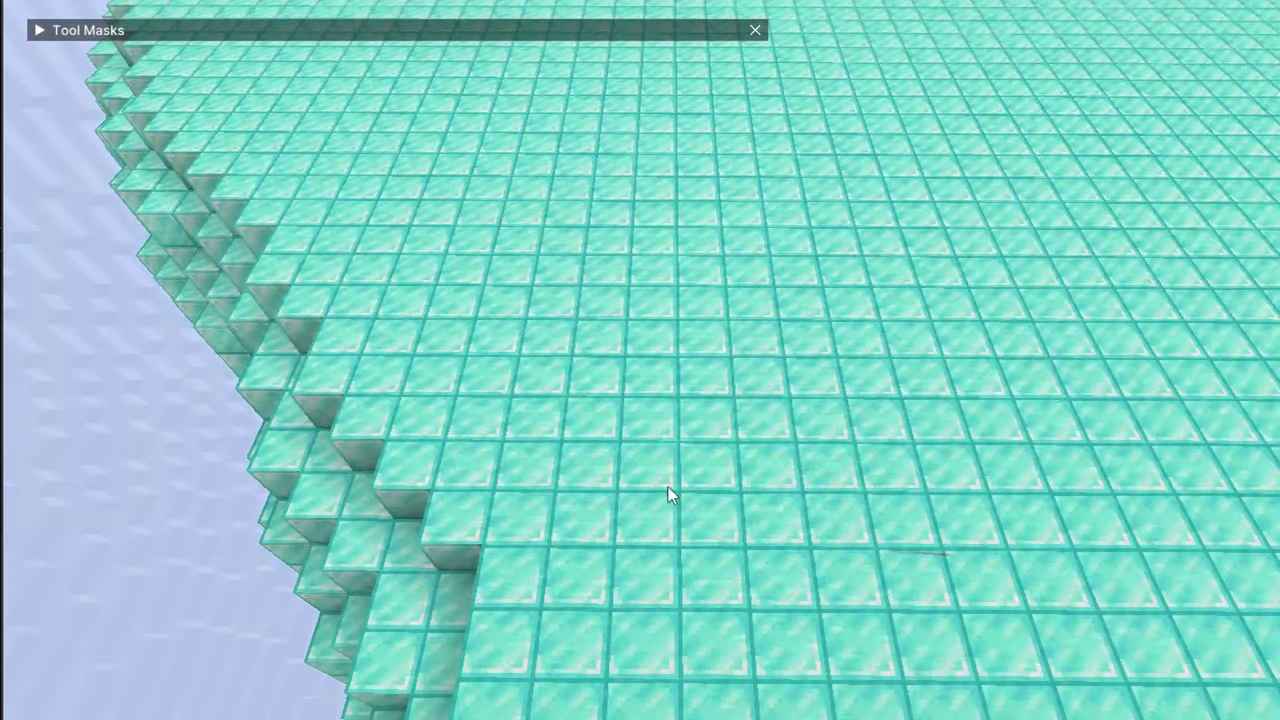
pyautogui.moveTo(668, 487); pyautogui.dragTo(668, 487, button='right')
pyautogui.press('s')
# Step: Expand the mask window and remove the Surface condition from the AND group
pyautogui.click(232, 145)
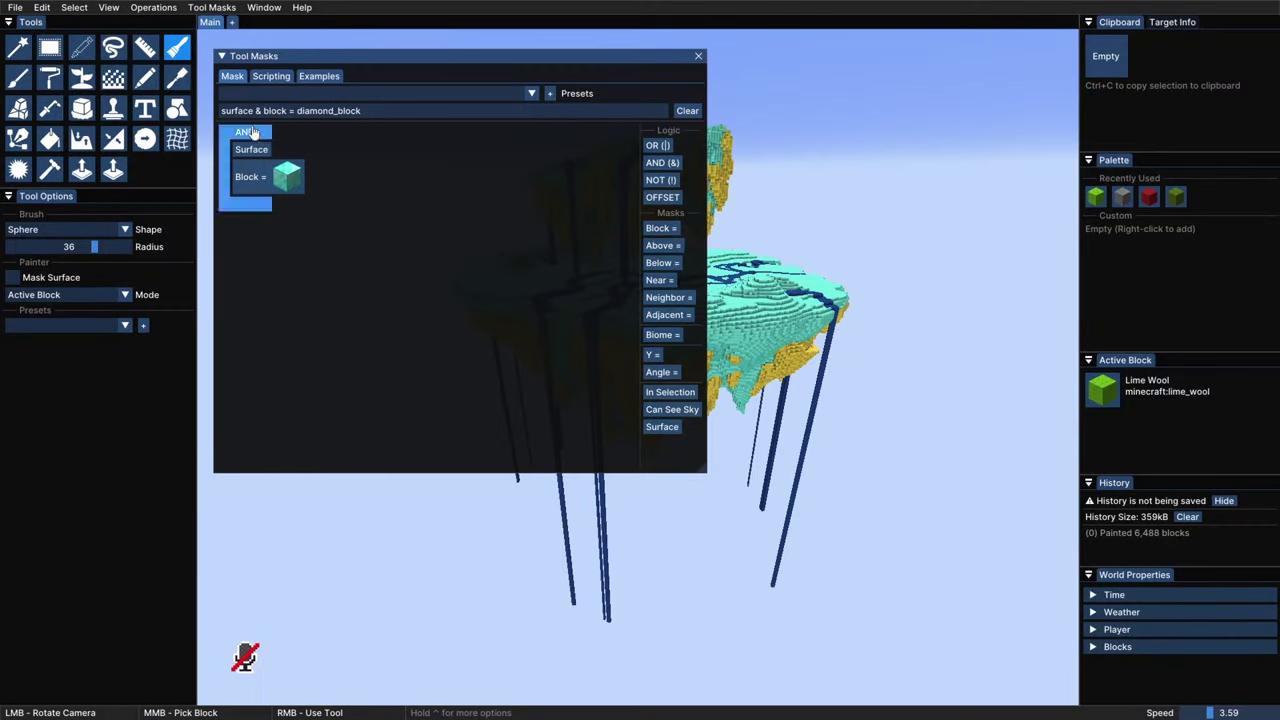
pyautogui.moveTo(662, 262); pyautogui.dragTo(305, 212)
pyautogui.moveTo(666, 300); pyautogui.dragTo(264, 246)
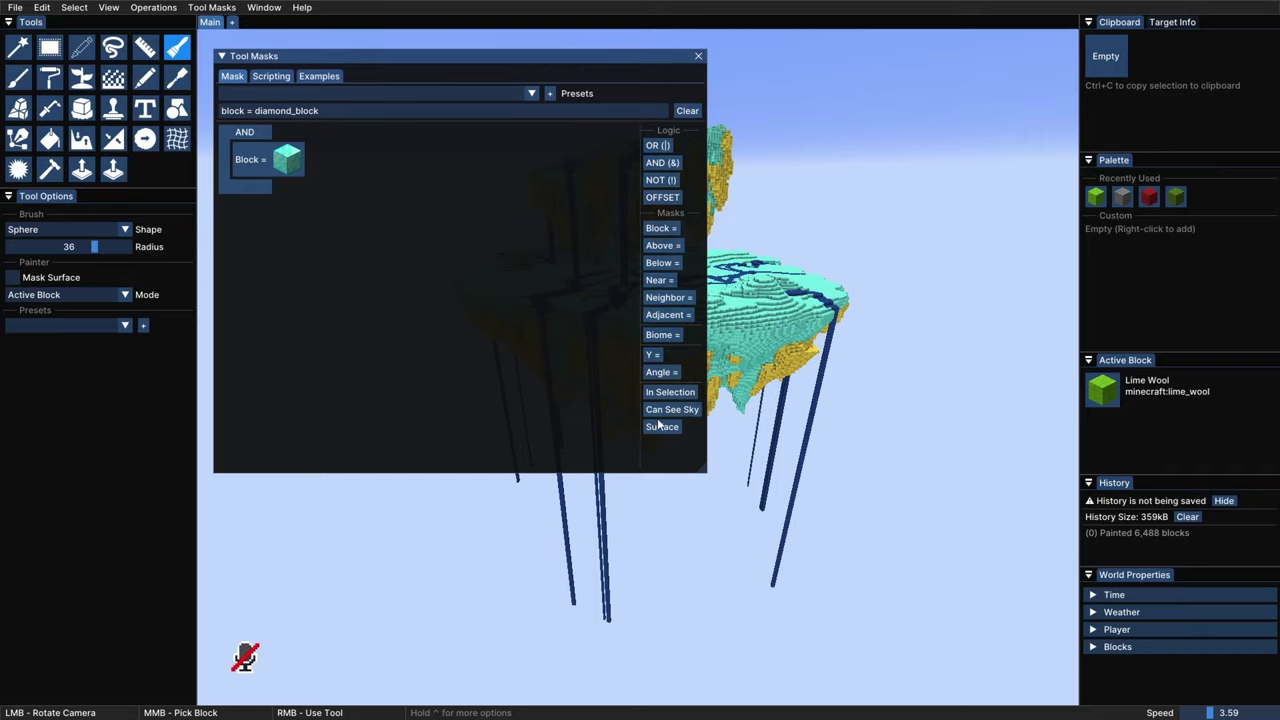
# Step: Add a Can See Sky condition to the AND group beside Block = Block of Diamond and collapse the mask window
pyautogui.moveTo(660, 412); pyautogui.dragTo(266, 186)
pyautogui.click(221, 56)
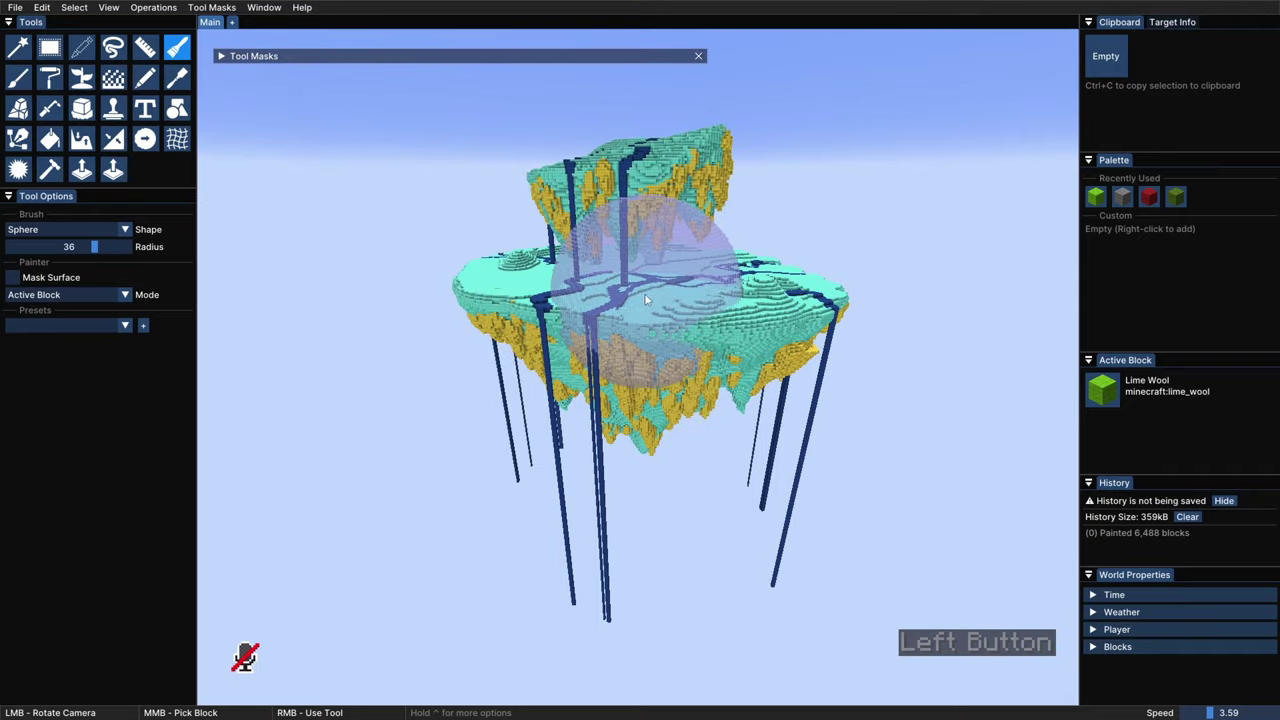
# Step: Paint the sky-exposed tops of both floating islands with lime wool using the radius 36 sphere brush
pyautogui.keyDown('ctrl'); pyautogui.click(643, 293); pyautogui.keyUp('ctrl')
pyautogui.keyDown('ctrl'); pyautogui.moveTo(624, 288); pyautogui.dragTo(620, 435); pyautogui.keyUp('ctrl')
pyautogui.keyDown('ctrl'); pyautogui.moveTo(690, 300); pyautogui.dragTo(600, 205); pyautogui.keyUp('ctrl')
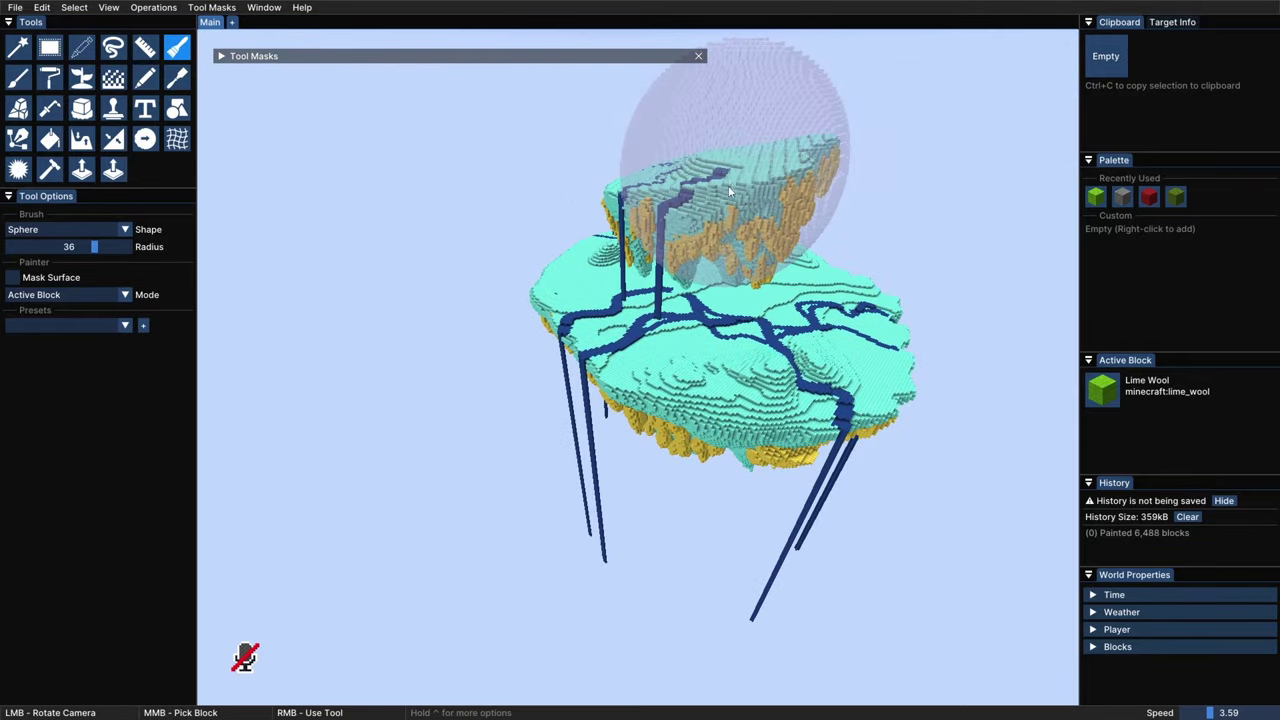
pyautogui.moveTo(790, 348); pyautogui.dragTo(818, 287, button='right')
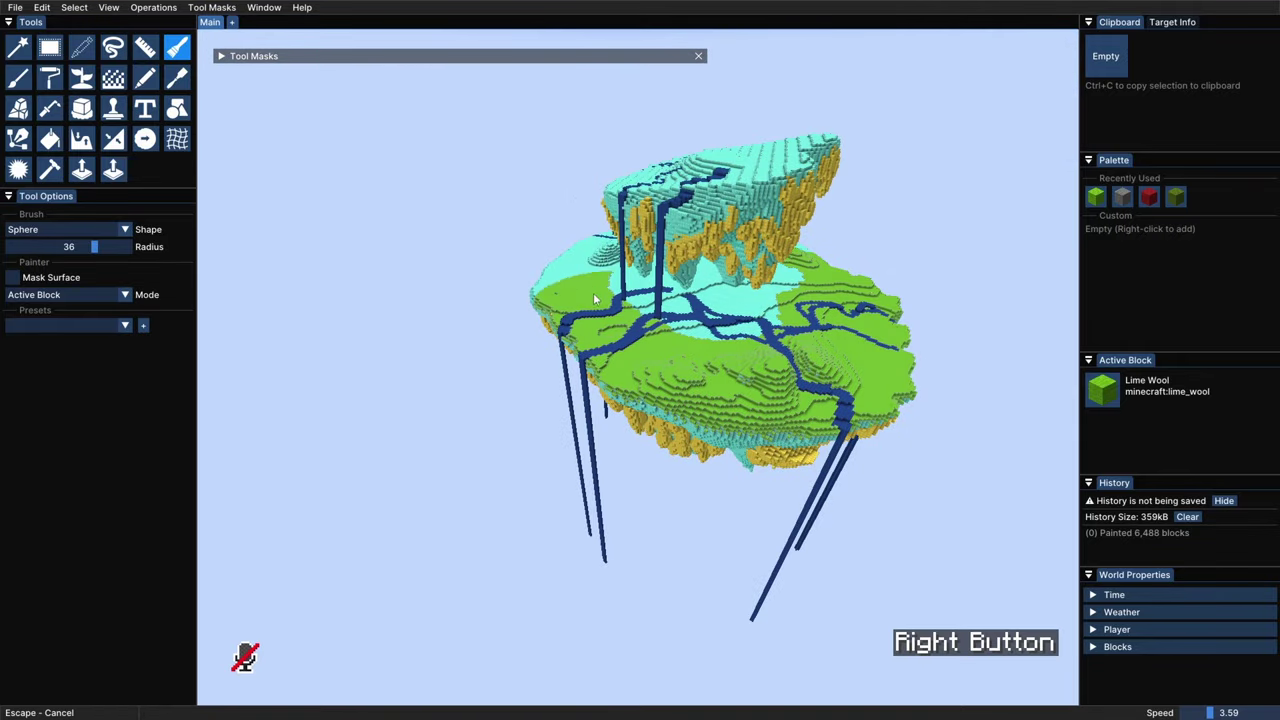
pyautogui.moveTo(591, 297); pyautogui.dragTo(585, 280, button='right')
pyautogui.keyDown('ctrl'); pyautogui.moveTo(590, 290); pyautogui.dragTo(614, 434); pyautogui.keyUp('ctrl')
pyautogui.moveTo(428, 390); pyautogui.dragTo(450, 342, button='right')
pyautogui.moveTo(543, 414)
pyautogui.keyDown('ctrl'); pyautogui.mouseDown()
pyautogui.moveTo(795, 391)
pyautogui.moveTo(750, 310)
pyautogui.mouseUp(); pyautogui.keyUp('ctrl')
pyautogui.hotkey('ctrl', 's')
pyautogui.hotkey('ctrl', 'd')
pyautogui.keyDown('ctrl'); pyautogui.scroll(-2, 795, 391); pyautogui.keyUp('ctrl')
# Step: Remove the AND group from the tool mask and examine the Single block, Multiple blocks, Grass surface and Lower edge examples
pyautogui.click(222, 56)
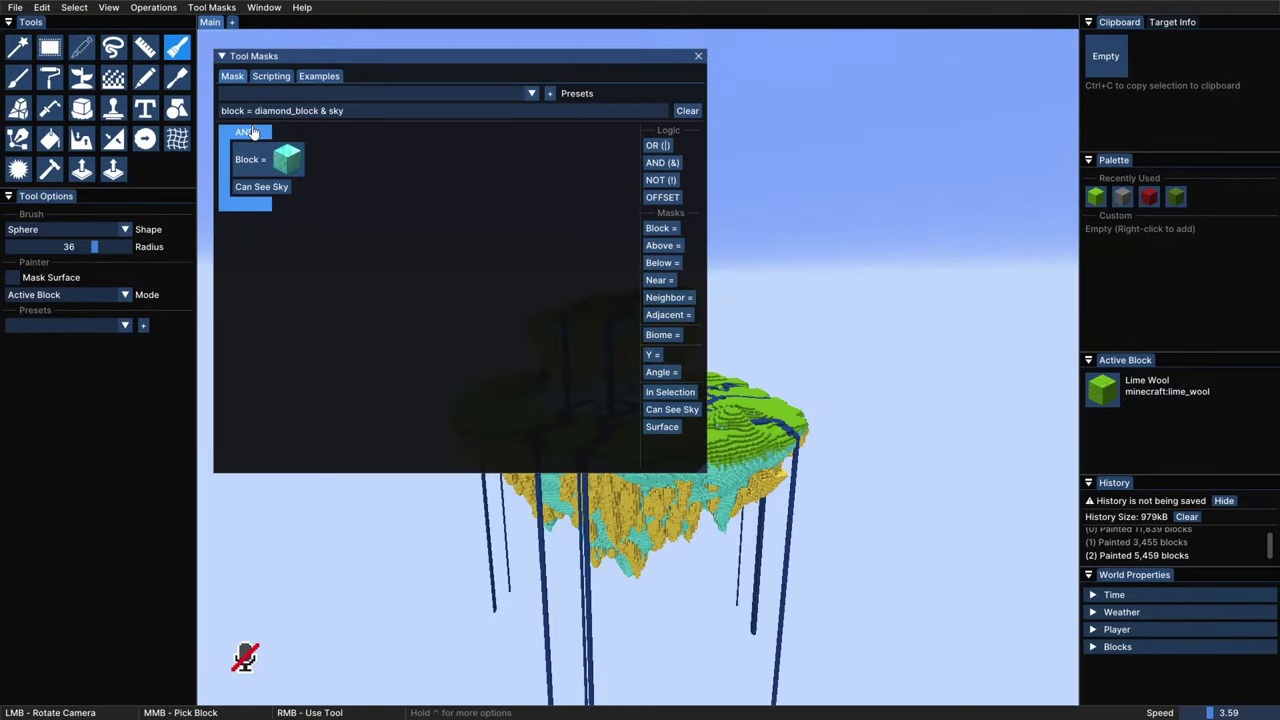
pyautogui.moveTo(251, 131)
pyautogui.mouseDown()
pyautogui.moveTo(676, 446)
pyautogui.moveTo(667, 420)
pyautogui.mouseUp()
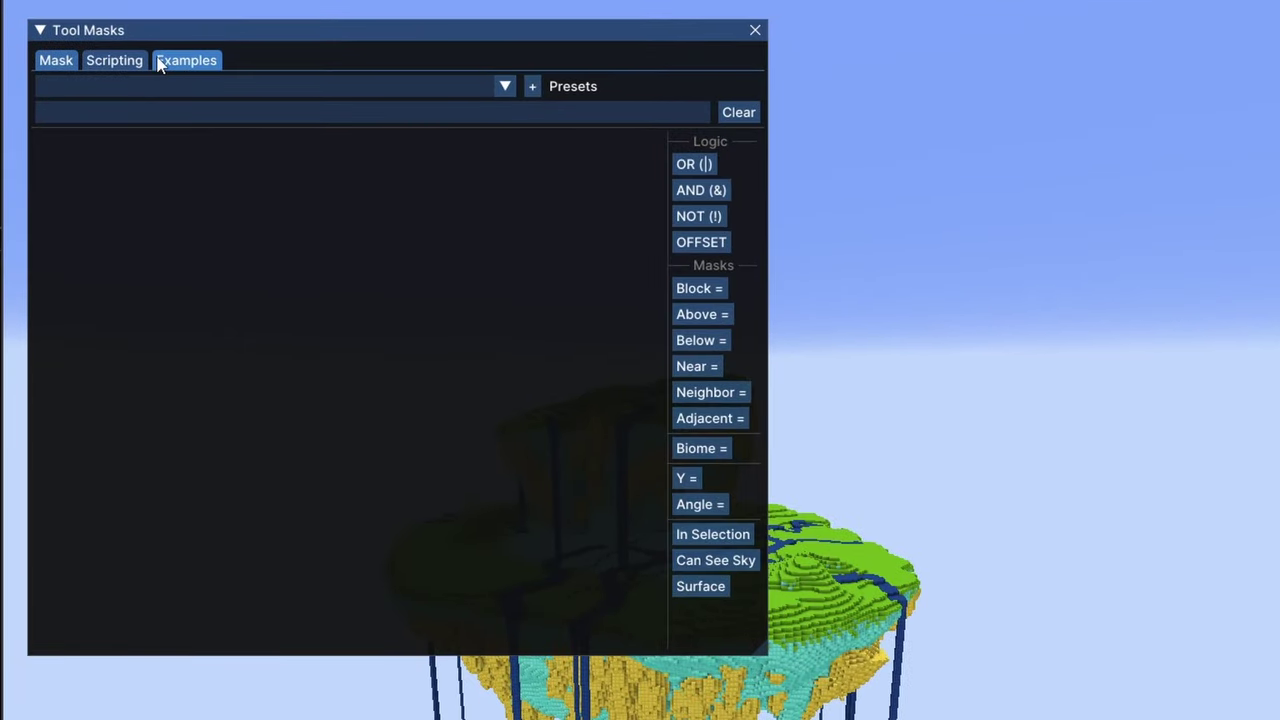
pyautogui.click(162, 62)
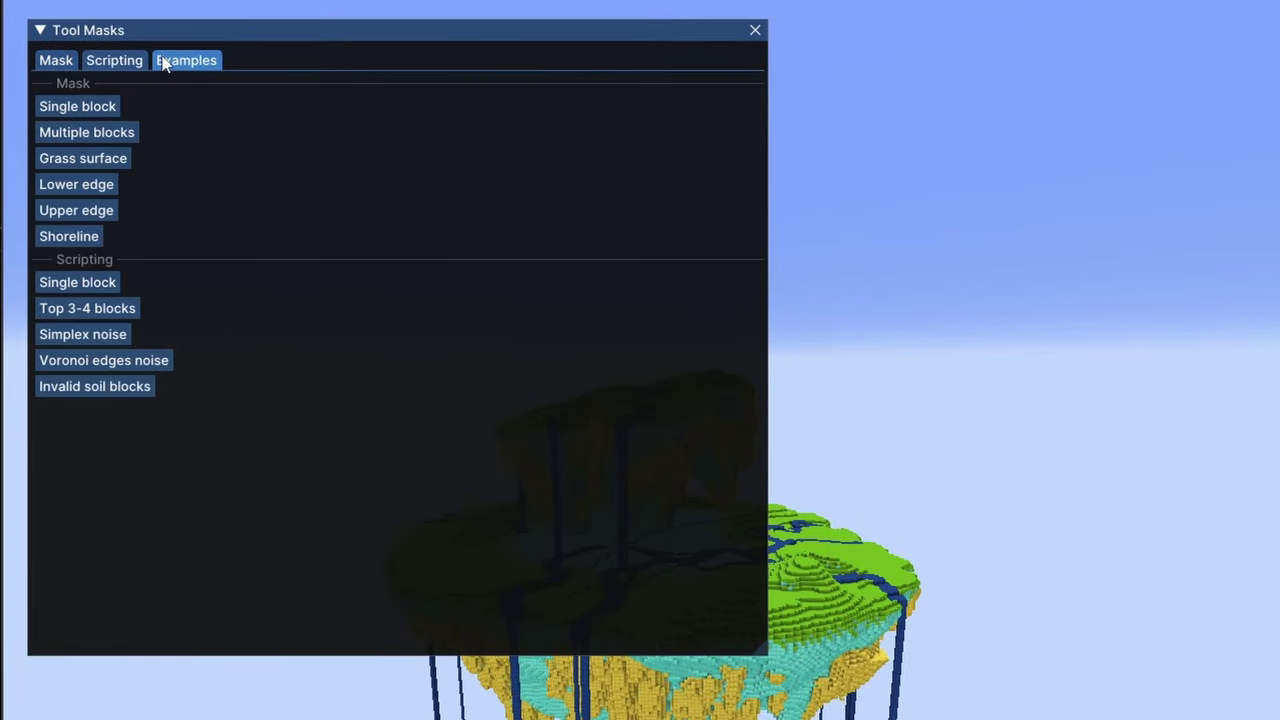
pyautogui.click(88, 112)
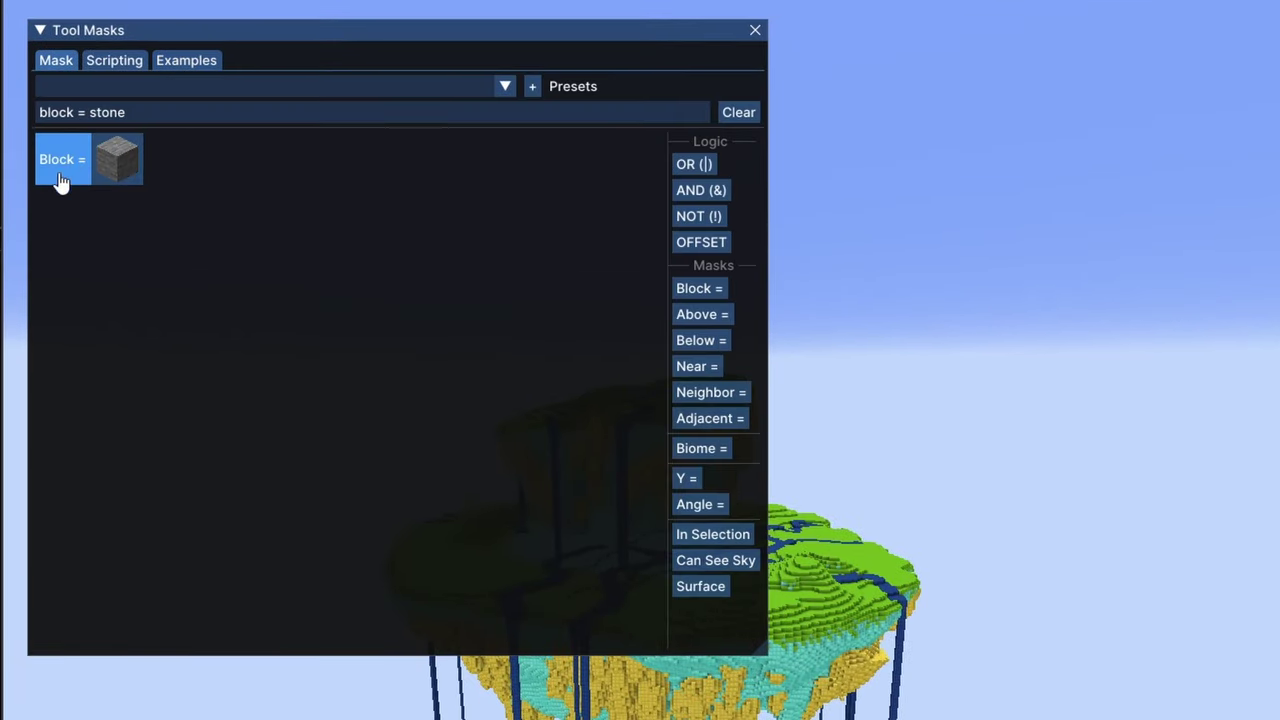
pyautogui.click(180, 61)
pyautogui.click(113, 133)
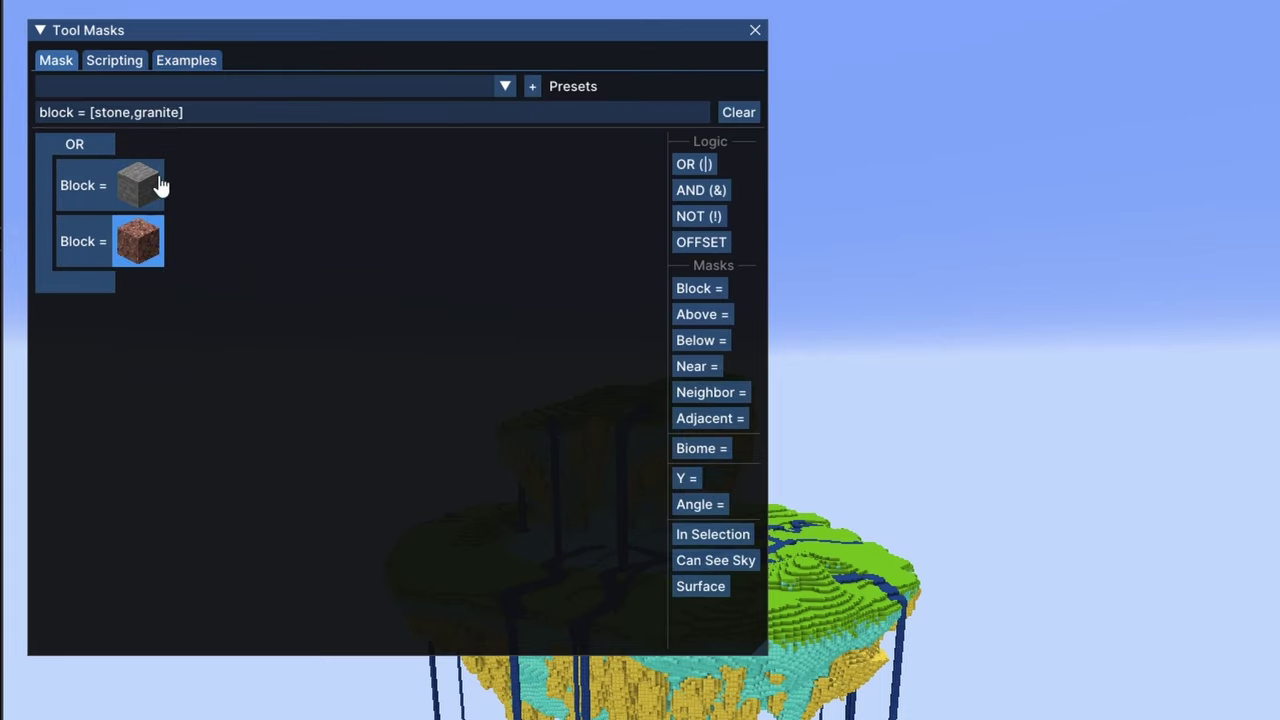
pyautogui.click(186, 60)
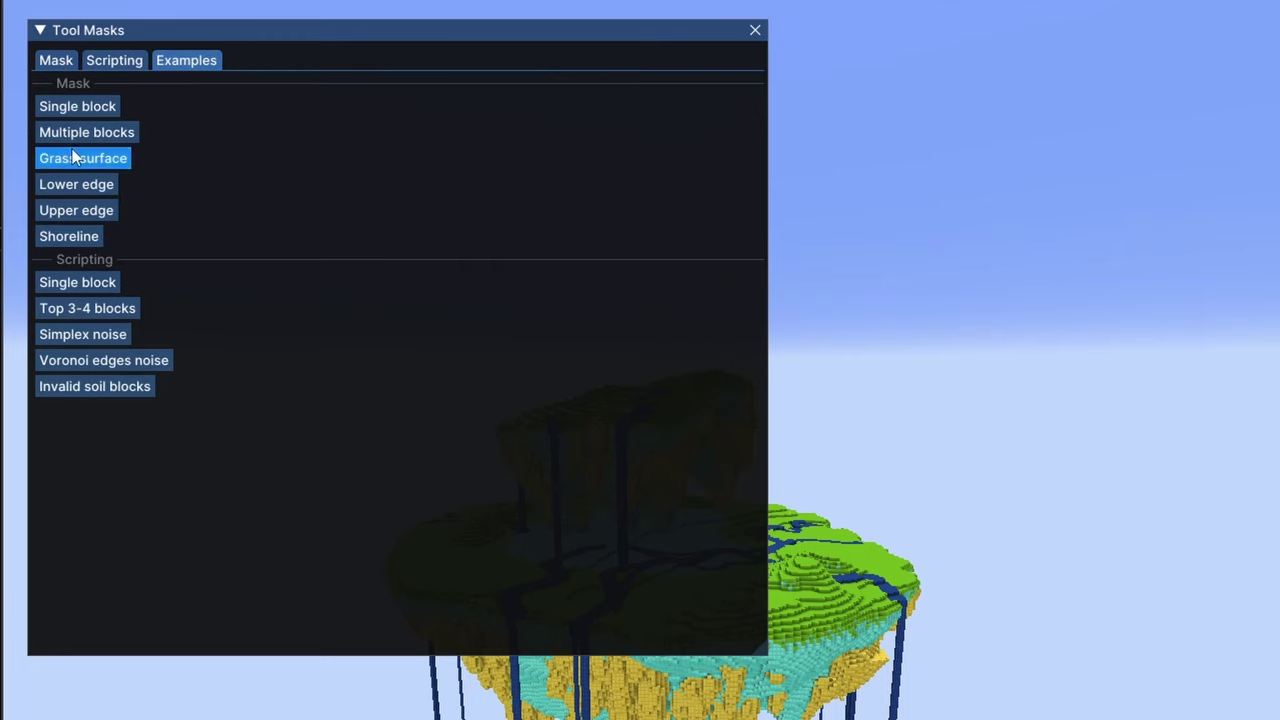
pyautogui.click(112, 157)
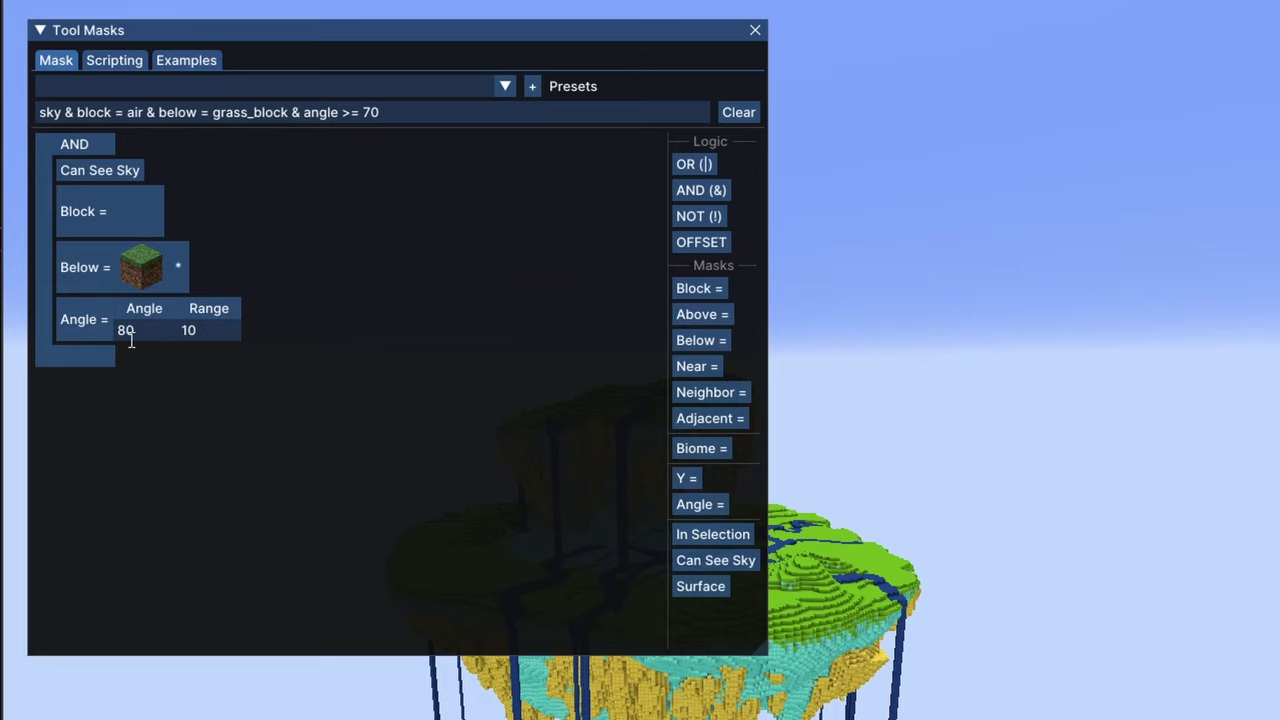
pyautogui.click(208, 66)
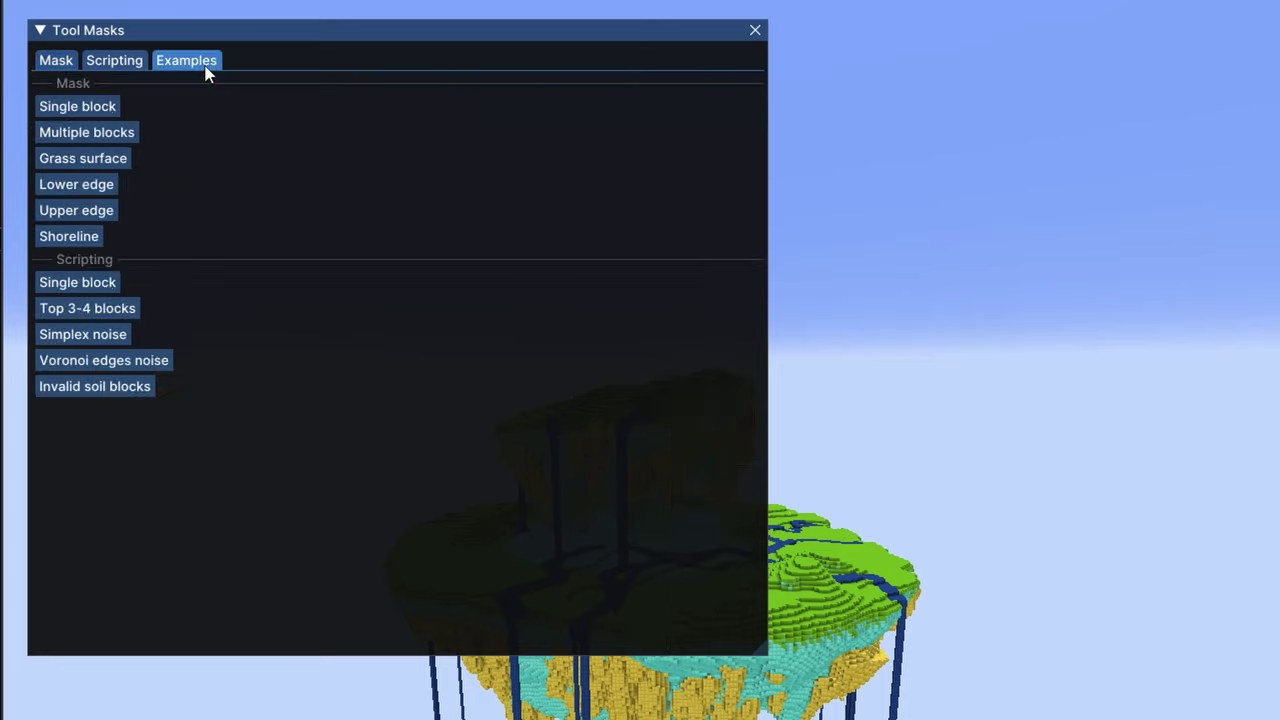
pyautogui.click(82, 207)
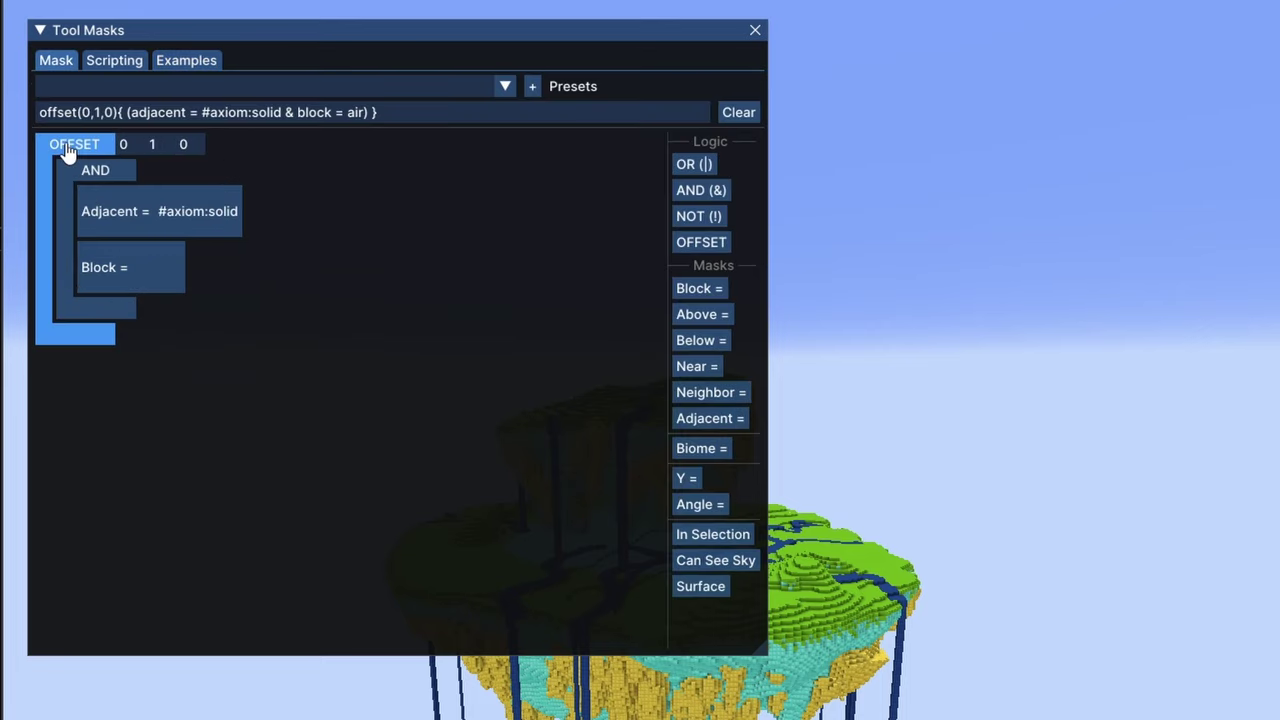
# Step: Load the Upper edge example mask and add a Block = Block of Diamond condition to its AND group
pyautogui.click(100, 222)
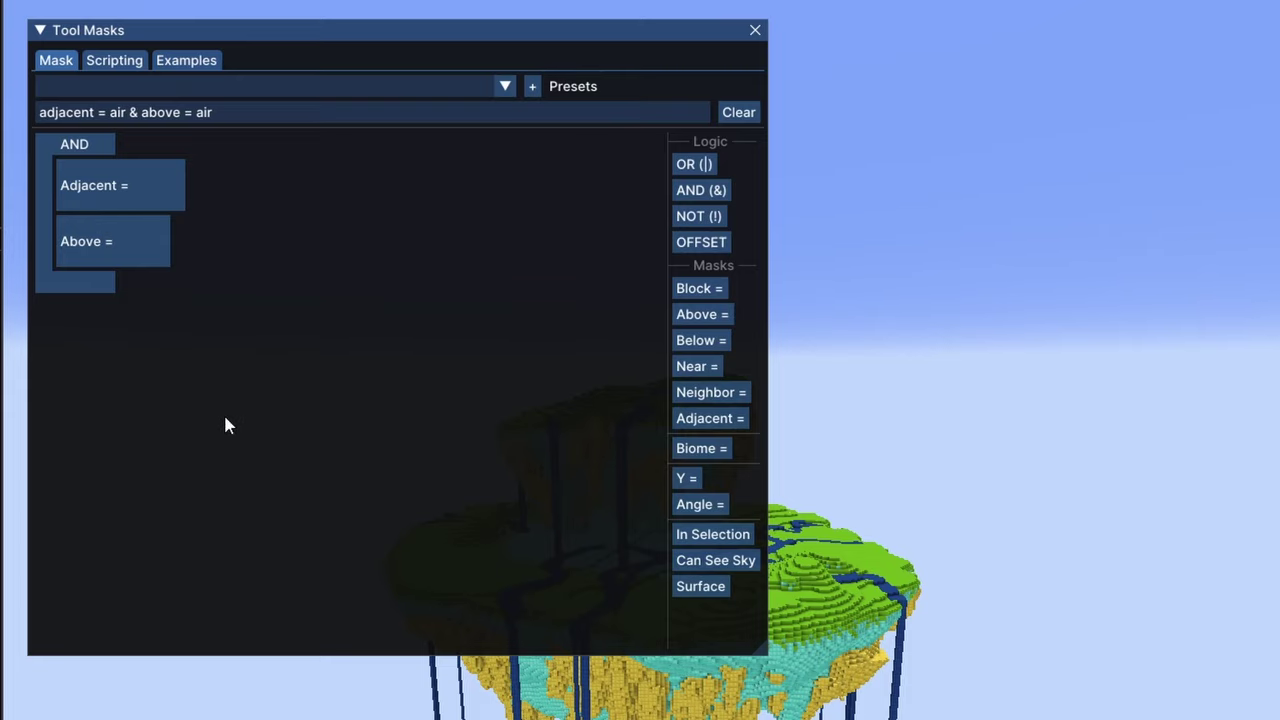
pyautogui.moveTo(699, 288); pyautogui.dragTo(136, 282)
pyautogui.click(152, 312)
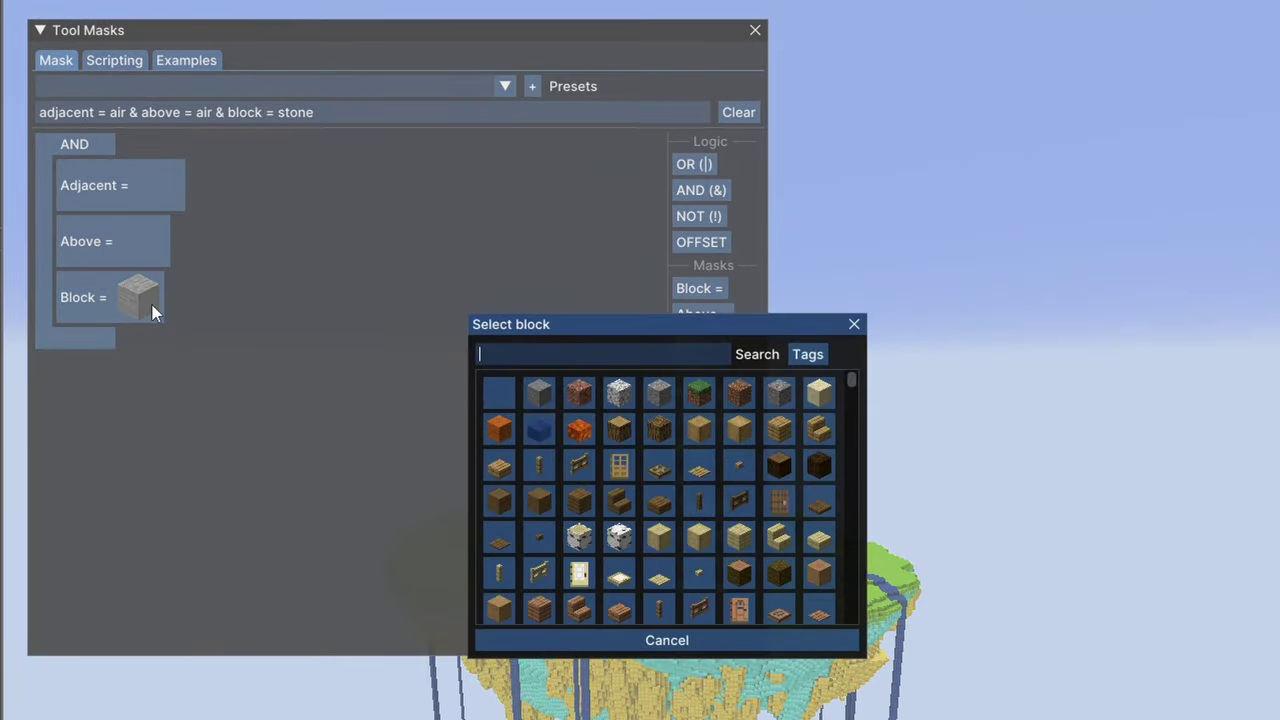
pyautogui.scroll(-5, 529, 423)
pyautogui.click(656, 394)
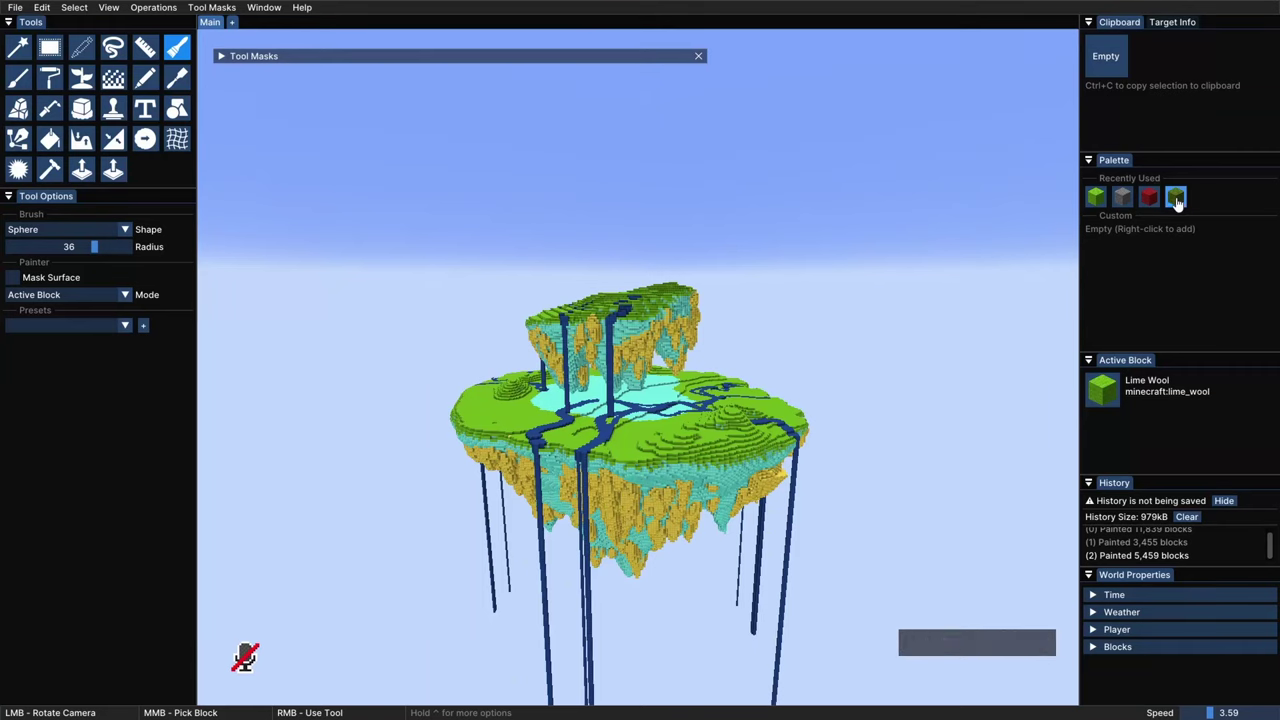
# Step: Make Green Wool the active block and paint the upper edges and terrace rims of both islands through the mask
pyautogui.click(1176, 200)
pyautogui.keyDown('ctrl'); pyautogui.moveTo(736, 450); pyautogui.dragTo(655, 345); pyautogui.keyUp('ctrl')
pyautogui.moveTo(655, 345); pyautogui.dragTo(665, 332, button='right')
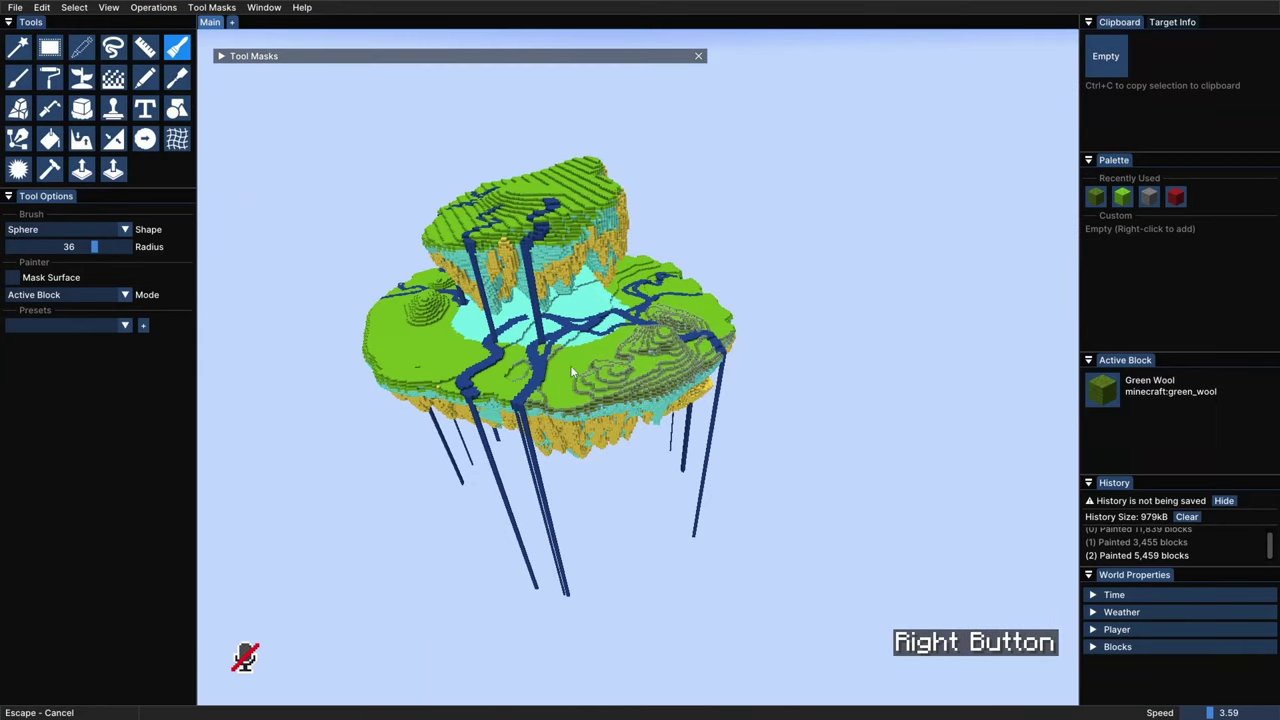
pyautogui.moveTo(564, 371)
pyautogui.mouseDown(button='right')
pyautogui.moveTo(410, 317)
pyautogui.moveTo(420, 338)
pyautogui.moveTo(428, 318)
pyautogui.mouseUp(button='right')
pyautogui.keyDown('ctrl'); pyautogui.moveTo(470, 335); pyautogui.dragTo(686, 392); pyautogui.keyUp('ctrl')
pyautogui.moveTo(686, 385); pyautogui.dragTo(738, 270, button='right')
pyautogui.moveTo(738, 280)
pyautogui.keyDown('ctrl'); pyautogui.mouseDown()
pyautogui.moveTo(660, 345)
pyautogui.moveTo(806, 377)
pyautogui.mouseUp(); pyautogui.keyUp('ctrl')
pyautogui.moveTo(775, 360); pyautogui.dragTo(638, 384, button='right')
pyautogui.moveTo(638, 384)
pyautogui.keyDown('ctrl'); pyautogui.mouseDown()
pyautogui.moveTo(590, 300)
pyautogui.moveTo(586, 323)
pyautogui.mouseUp(); pyautogui.keyUp('ctrl')
pyautogui.moveTo(586, 323); pyautogui.dragTo(540, 312, button='right')
pyautogui.moveTo(546, 314)
pyautogui.keyDown('ctrl'); pyautogui.mouseDown()
pyautogui.moveTo(620, 450)
pyautogui.moveTo(657, 472)
pyautogui.mouseUp(); pyautogui.keyUp('ctrl')
# Step: Examine the green-edged islands from farther away and from different sides
pyautogui.hotkey('ctrl', 's')
pyautogui.keyDown('ctrl'); pyautogui.scroll(-3, 657, 472); pyautogui.keyUp('ctrl')
pyautogui.hotkey('ctrl', 'w')
pyautogui.hotkey('shift', 'w')
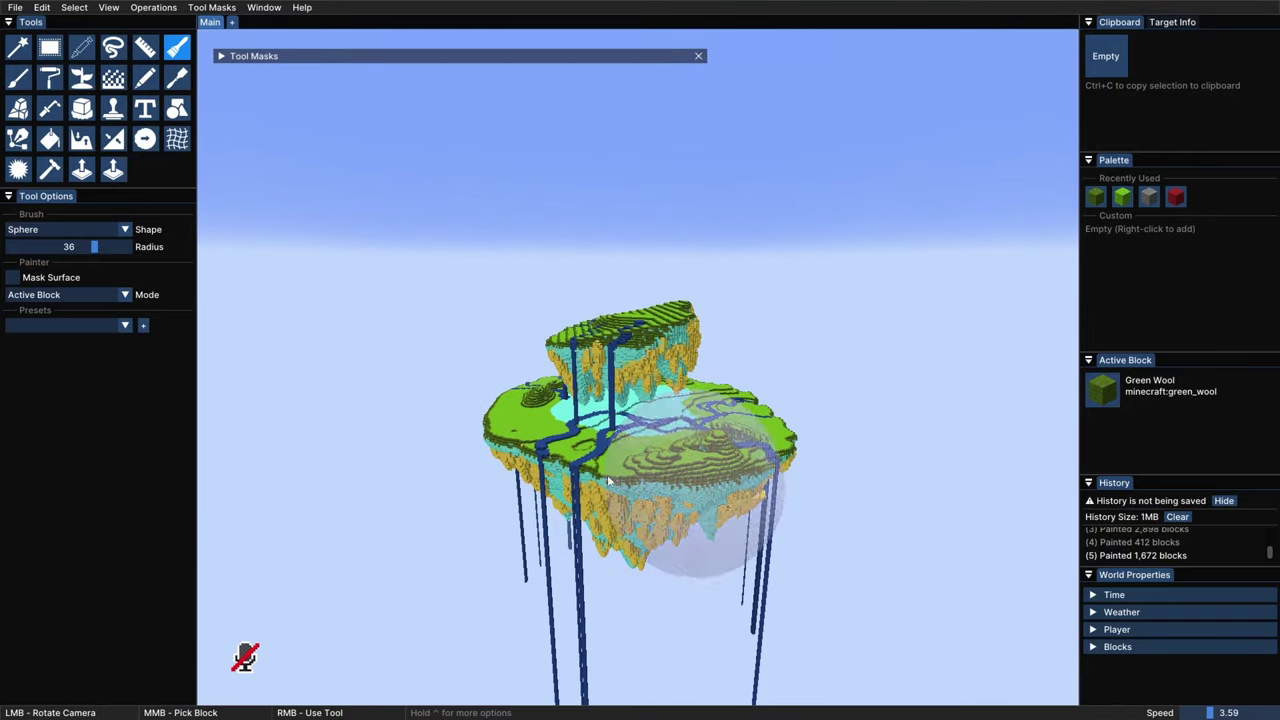
pyautogui.keyDown('ctrl'); pyautogui.moveTo(592, 474); pyautogui.dragTo(656, 342); pyautogui.keyUp('ctrl')
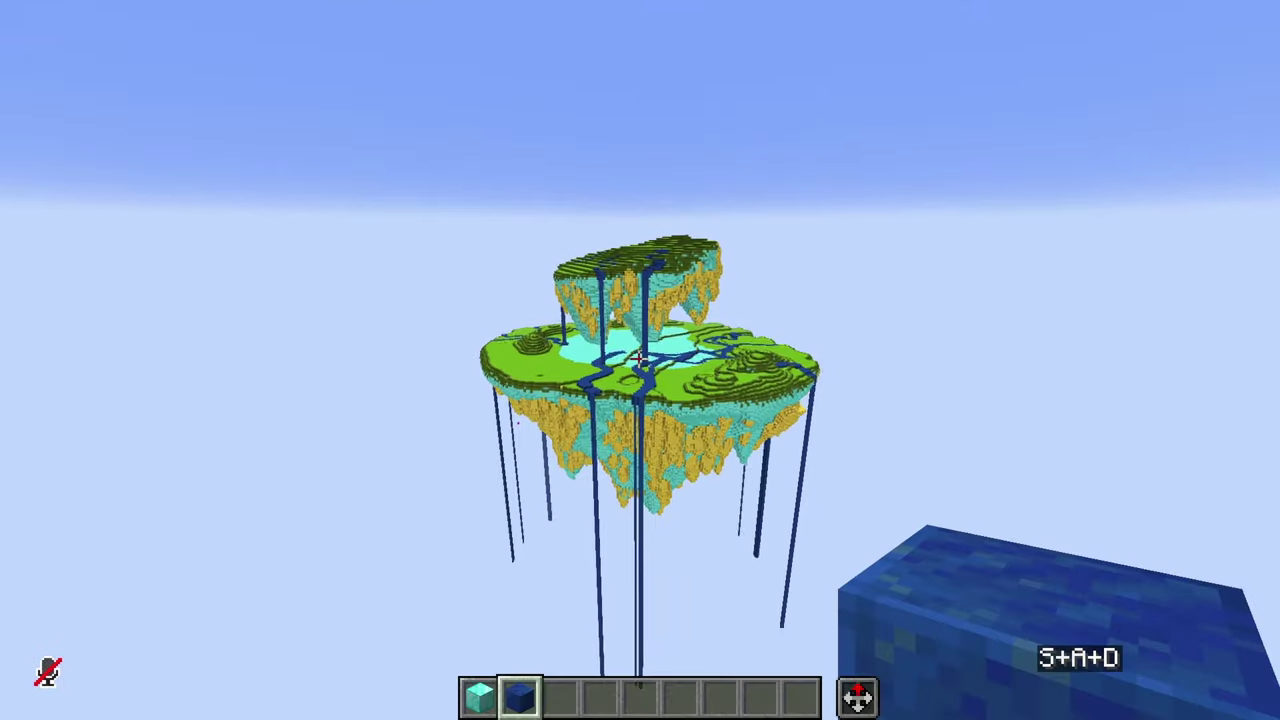
pyautogui.press('shift')
pyautogui.press('a')
pyautogui.press('w')
pyautogui.press('shift')
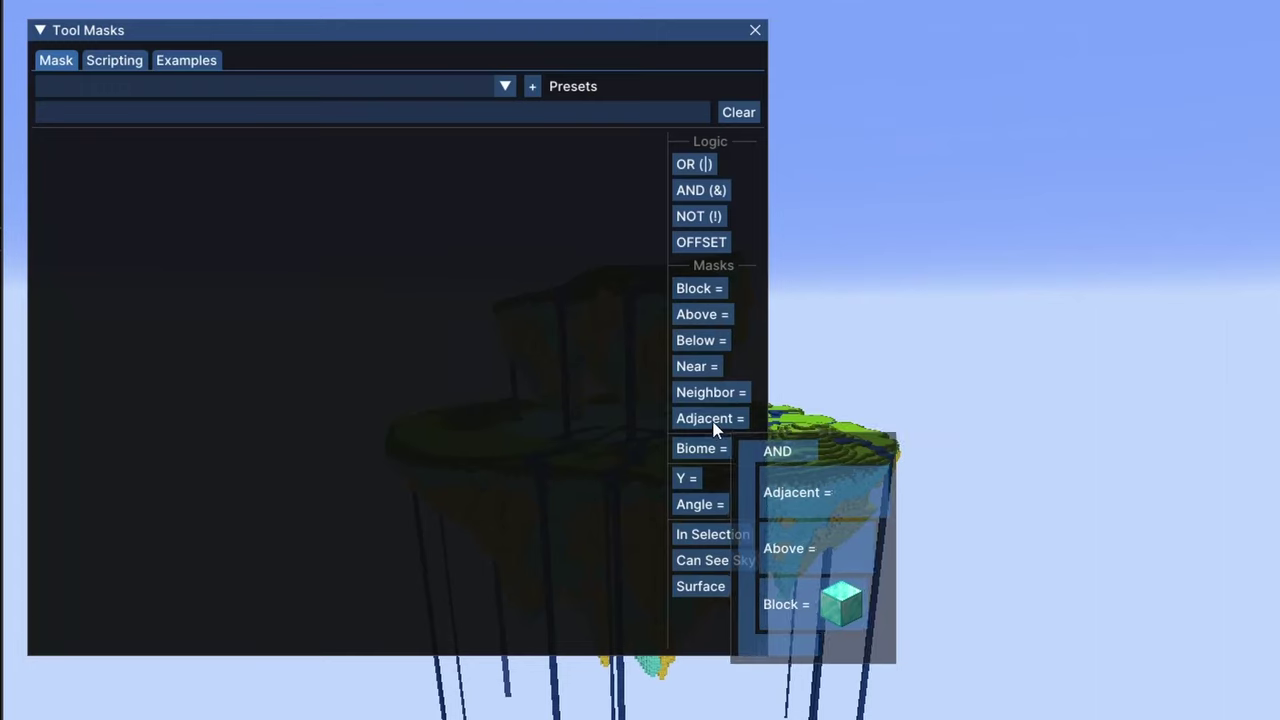
# Step: Discard the edge mask group, load the Angle Mask for Surface preset and collapse the mask window
pyautogui.moveTo(714, 428); pyautogui.dragTo(716, 429)
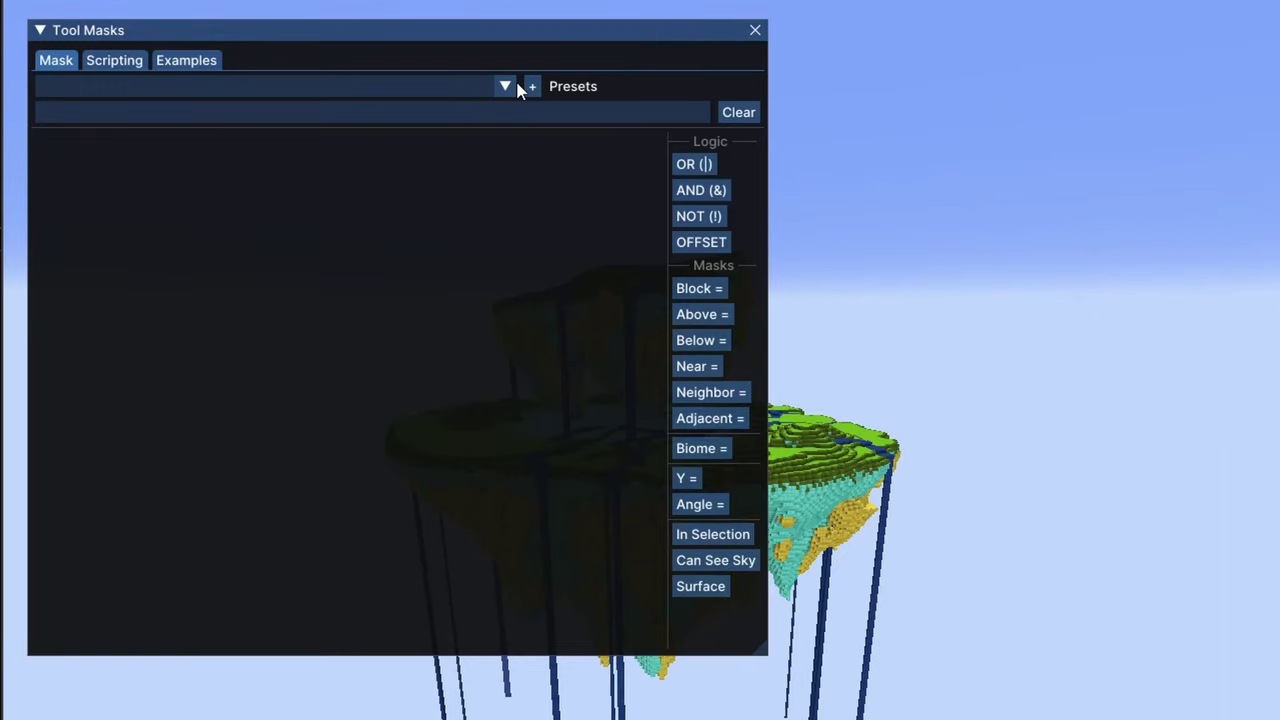
pyautogui.click(506, 87)
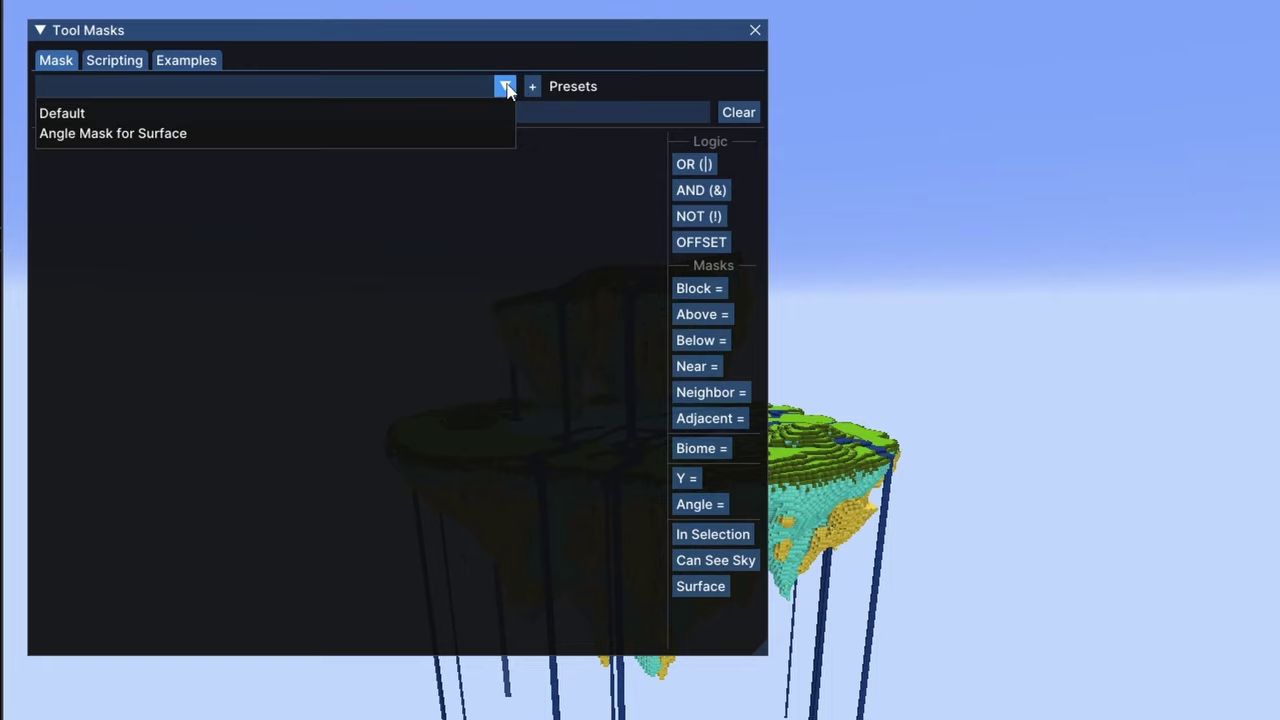
pyautogui.click(80, 134)
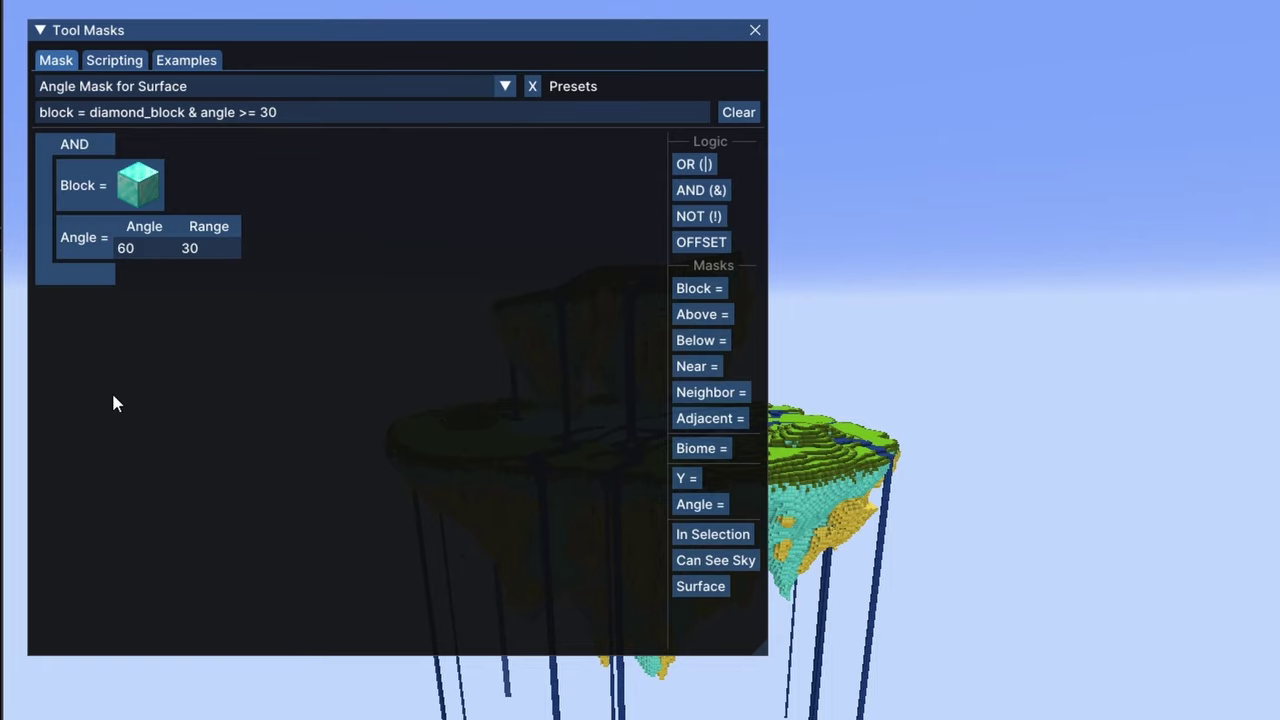
pyautogui.click(40, 30)
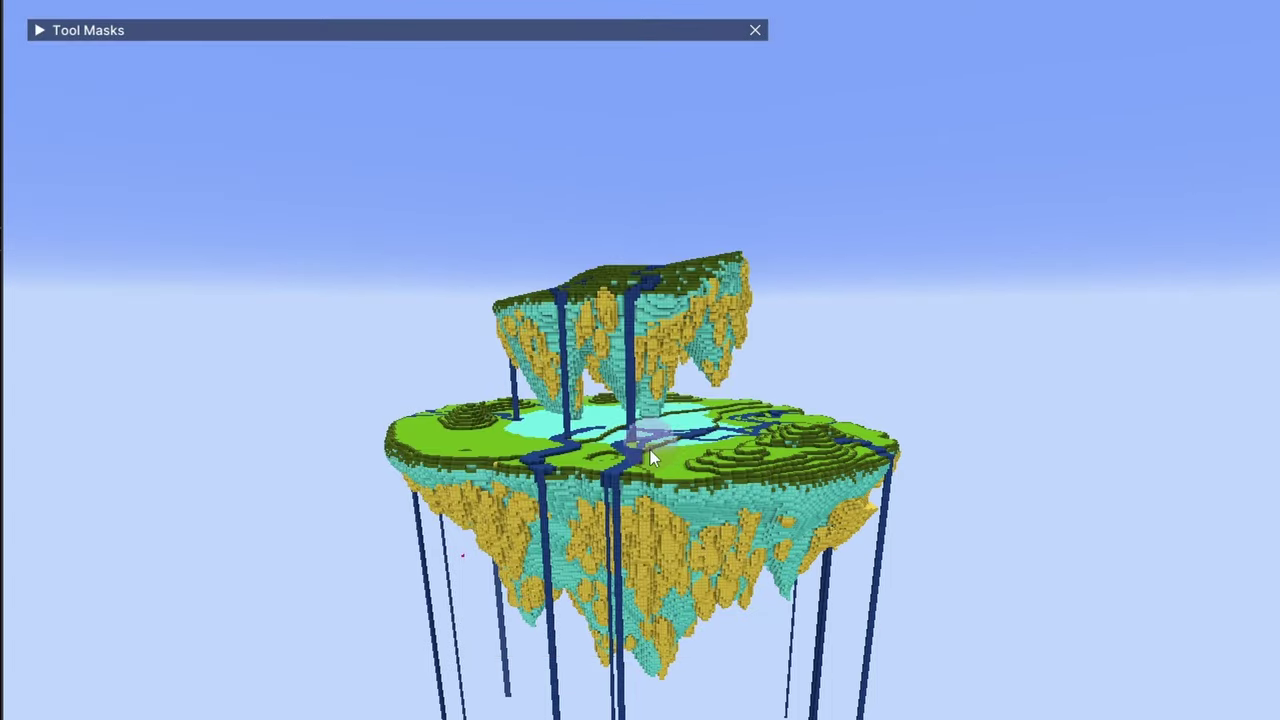
# Step: Set Gray Wool as the active block and paint near the lower island's centre through the angle mask
pyautogui.moveTo(650, 453); pyautogui.dragTo(640, 475)
pyautogui.moveTo(580, 533); pyautogui.dragTo(507, 501, button='middle')
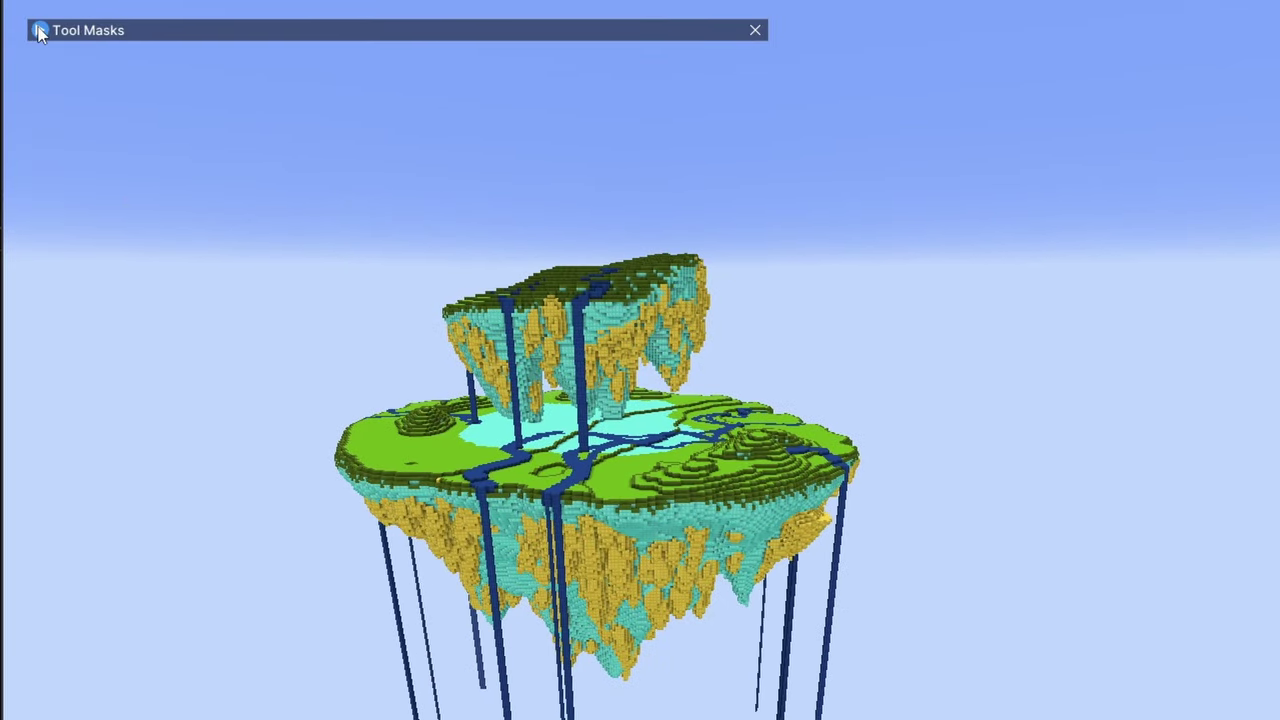
pyautogui.click(40, 30)
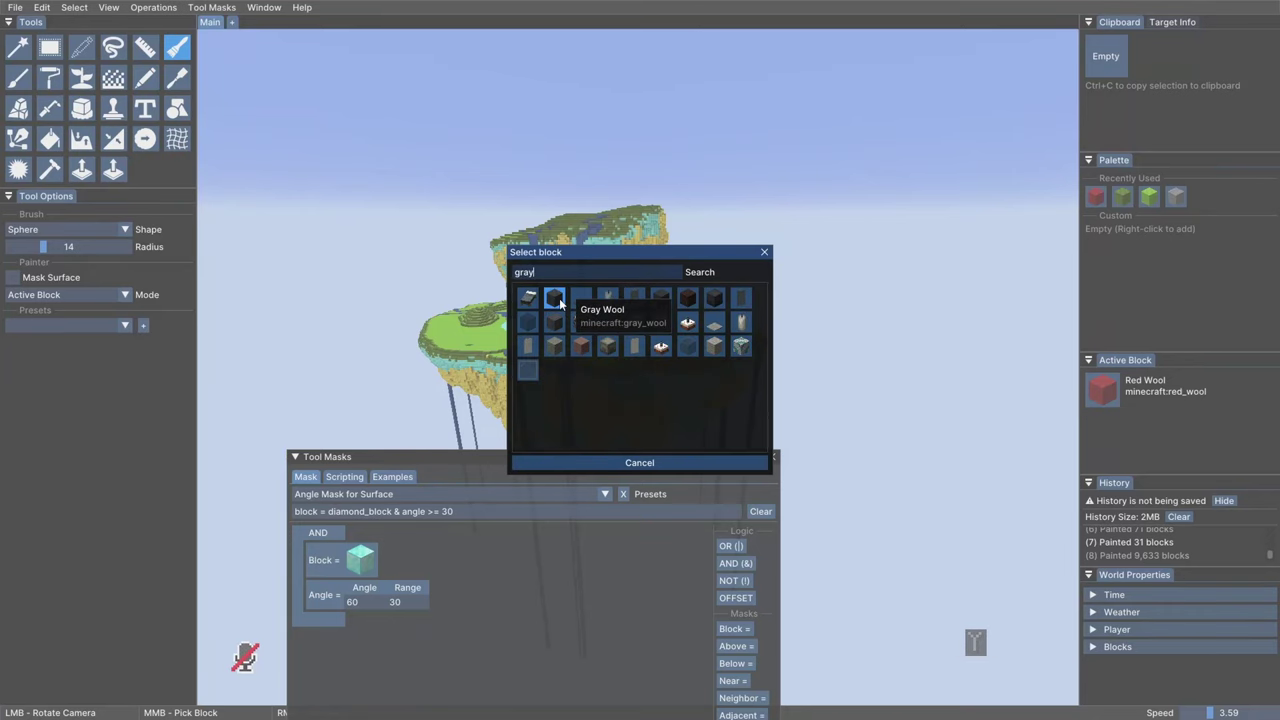
pyautogui.click(556, 298)
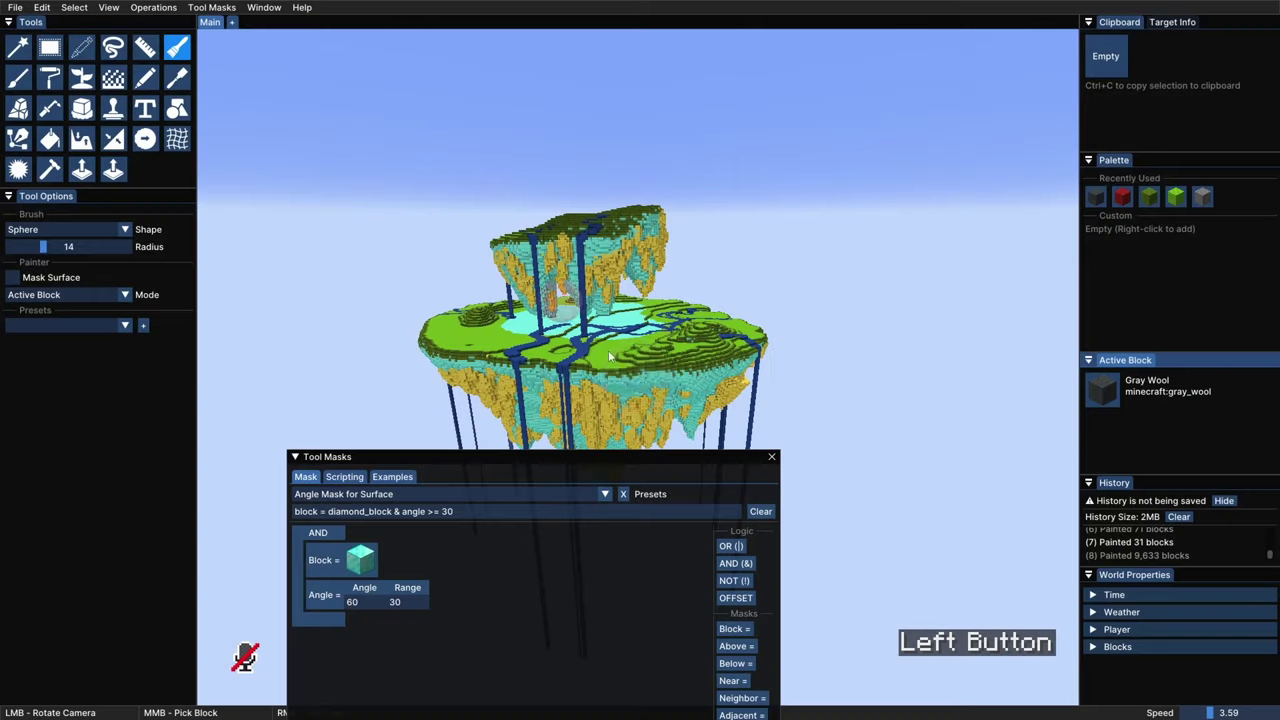
pyautogui.rightClick(575, 306)
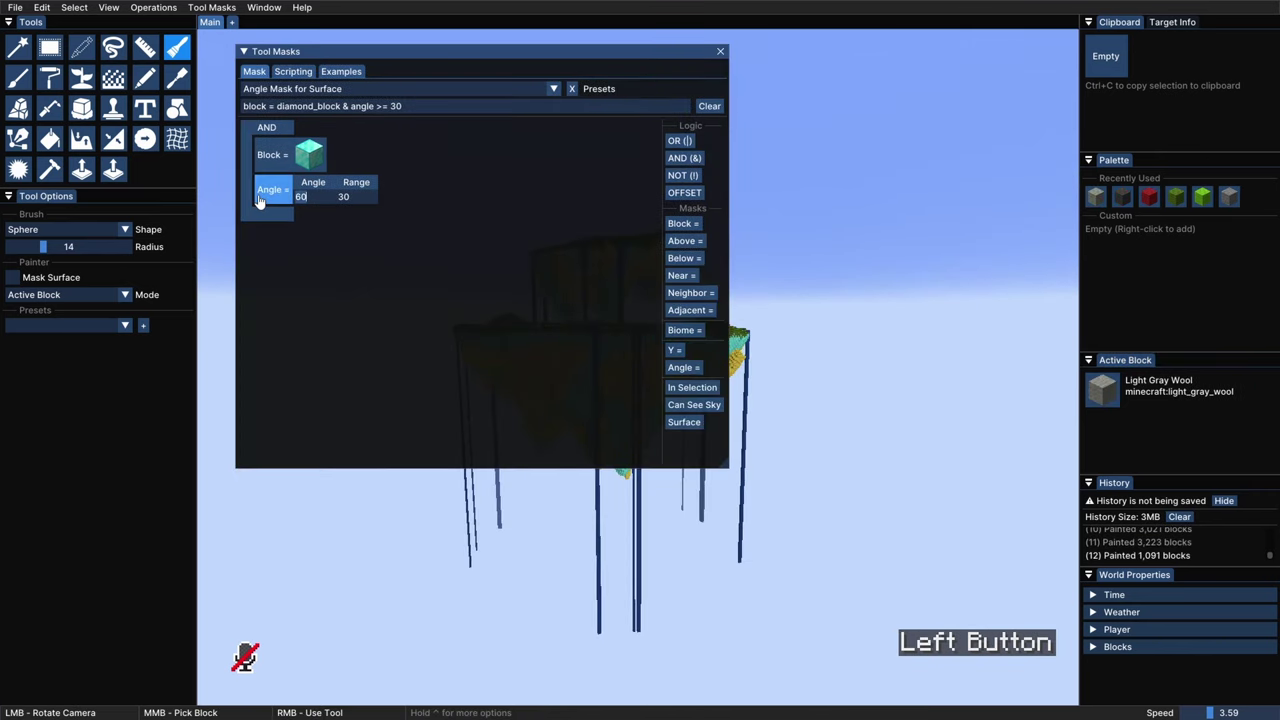
# Step: Set the mask's Angle condition to 0 with a range of 45 and collapse the mask window
pyautogui.write('012')
pyautogui.press('BackSpace')
pyautogui.press('BackSpace')
pyautogui.write('45')
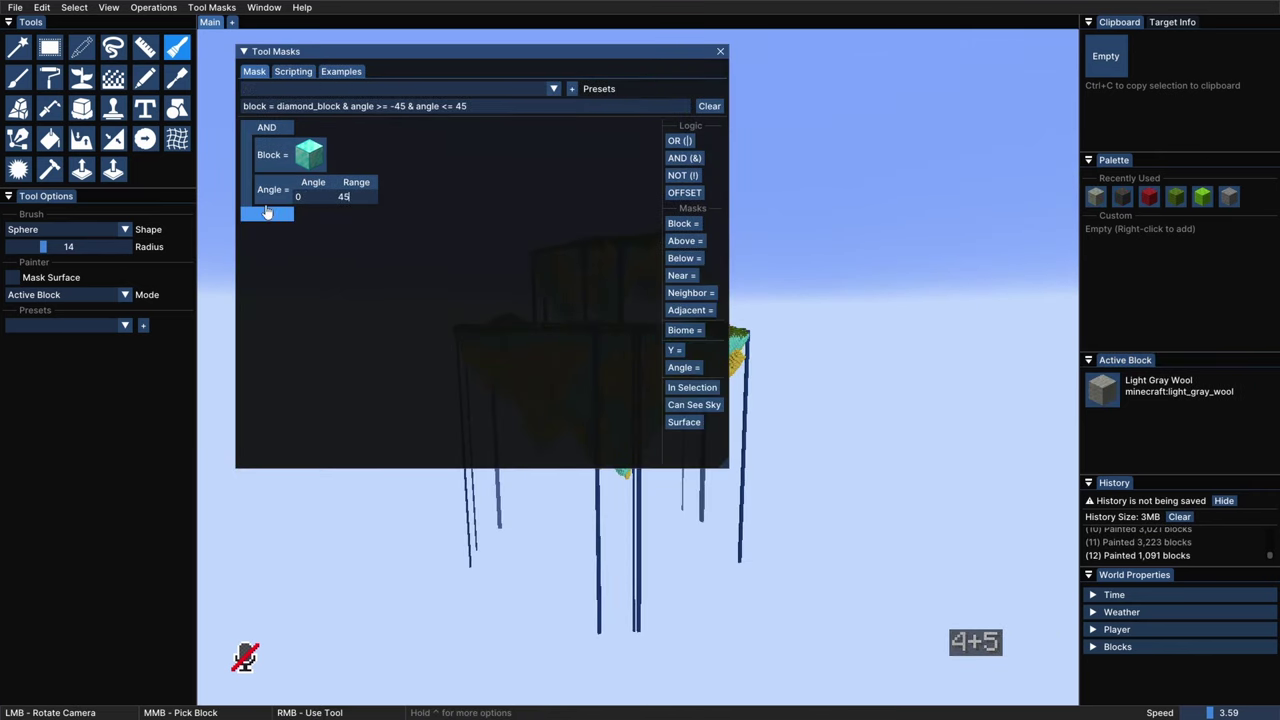
pyautogui.click(414, 269)
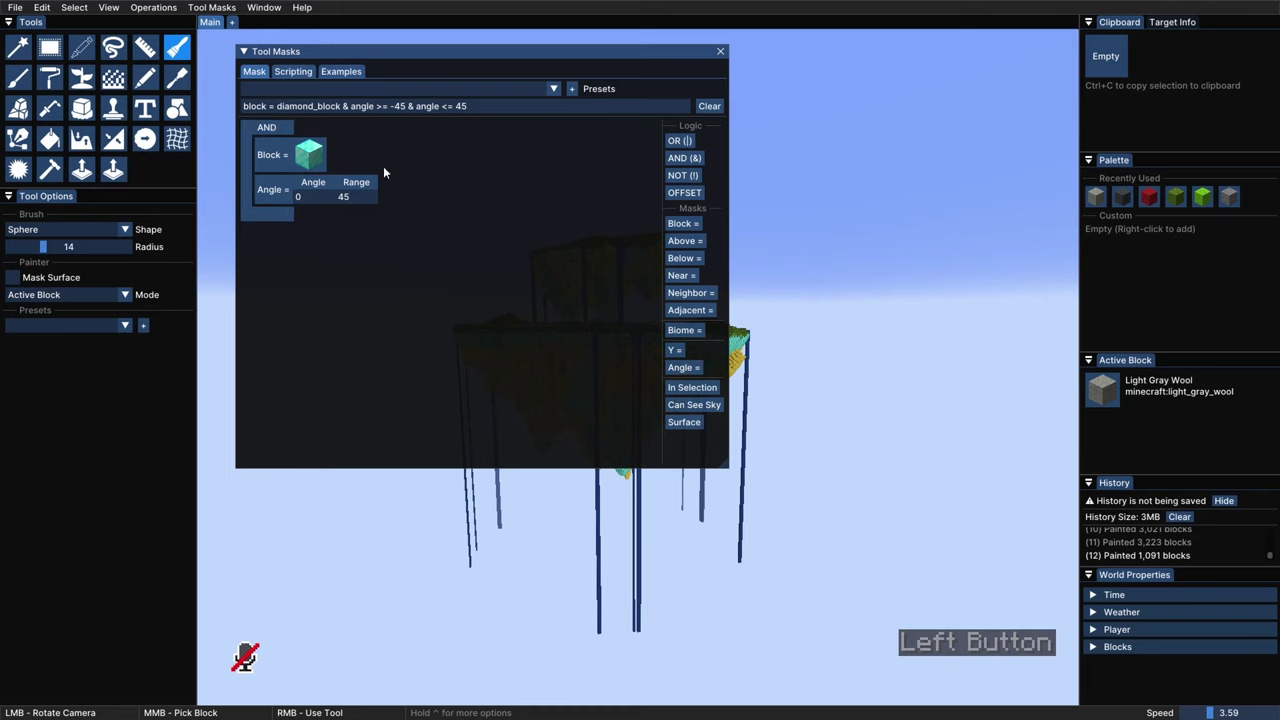
pyautogui.click(242, 52)
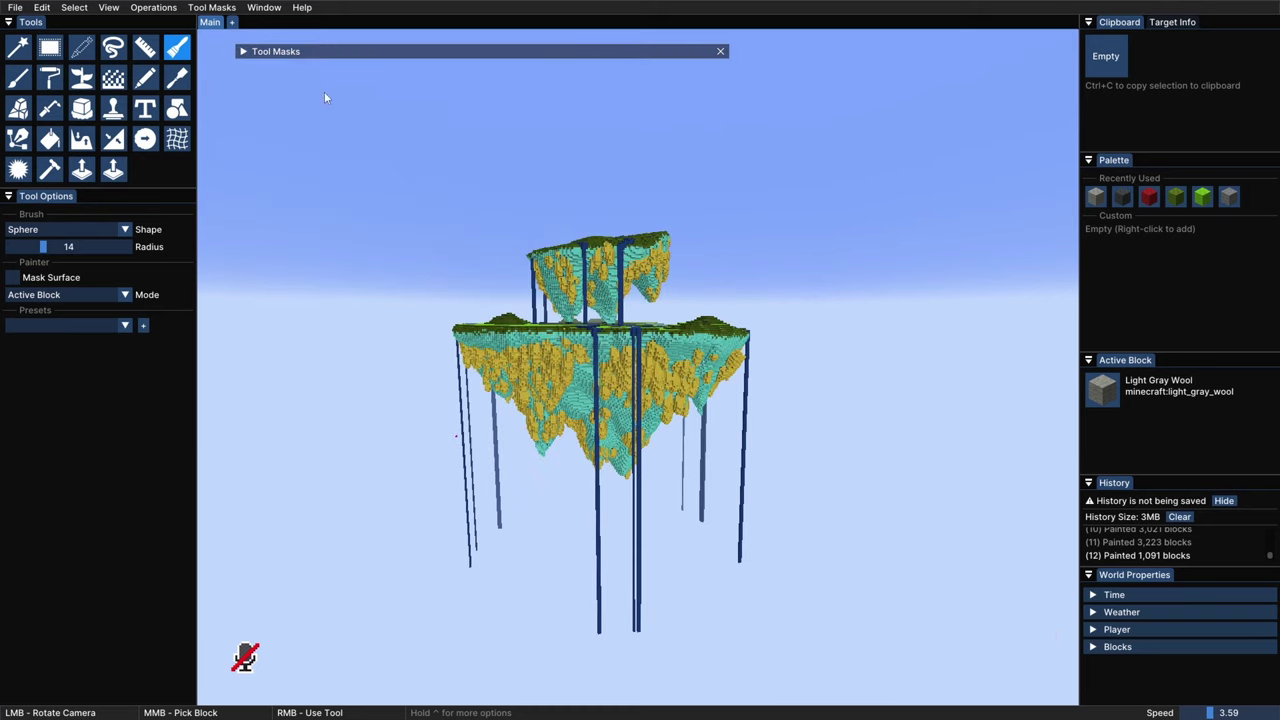
pyautogui.click(242, 52)
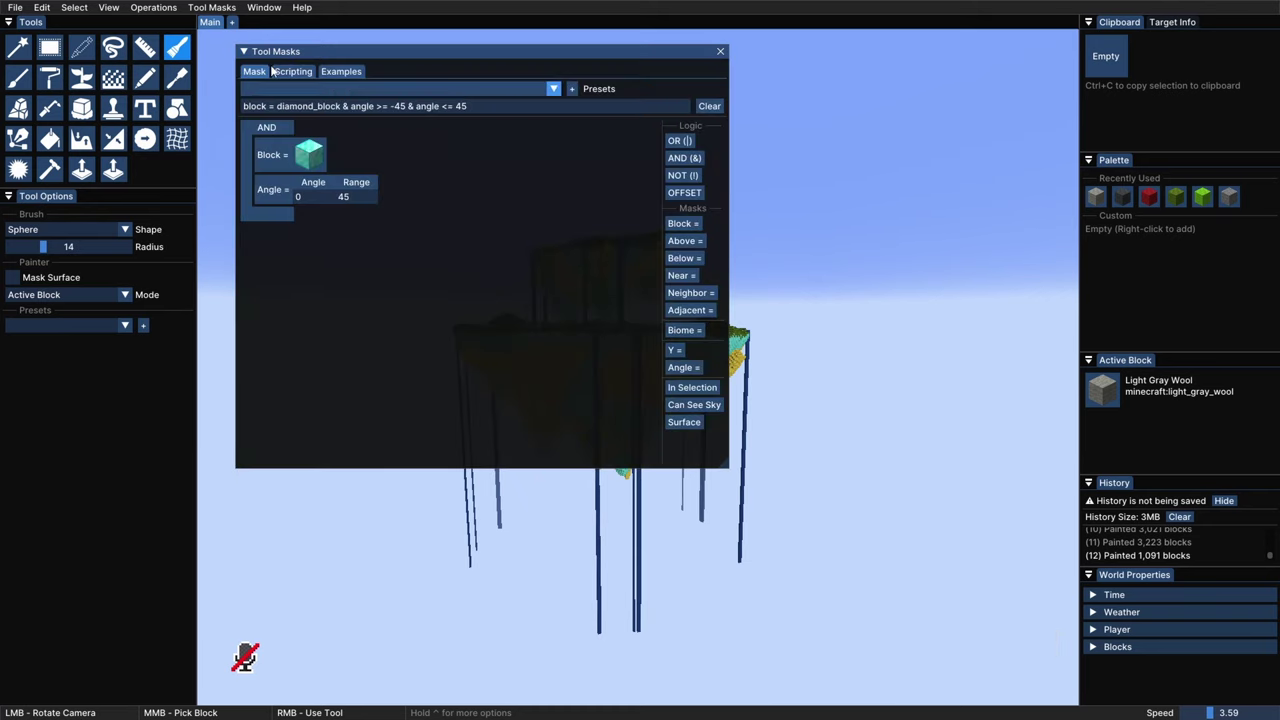
pyautogui.click(242, 51)
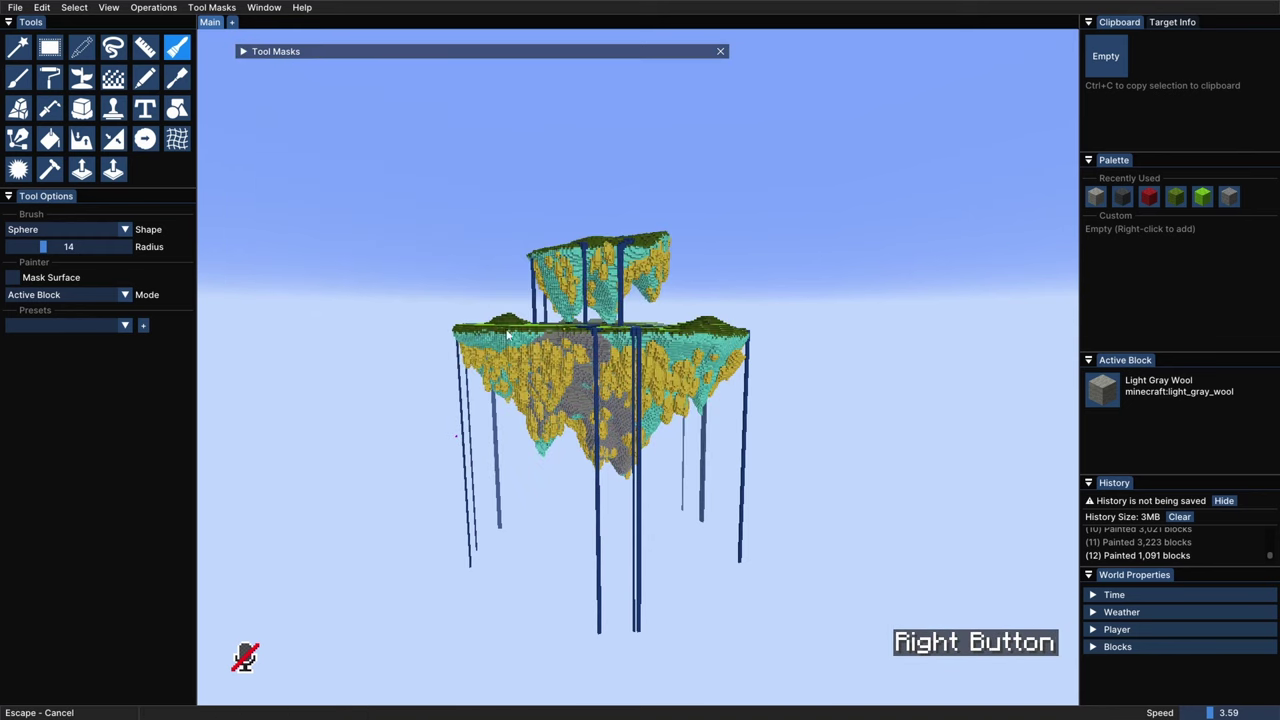
# Step: Paint light gray wool across the lower island's side and underside with the radius 14 sphere brush
pyautogui.moveTo(524, 382)
pyautogui.mouseDown(button='right')
pyautogui.moveTo(487, 342)
pyautogui.moveTo(580, 410)
pyautogui.moveTo(620, 420)
pyautogui.moveTo(742, 364)
pyautogui.mouseUp(button='right')
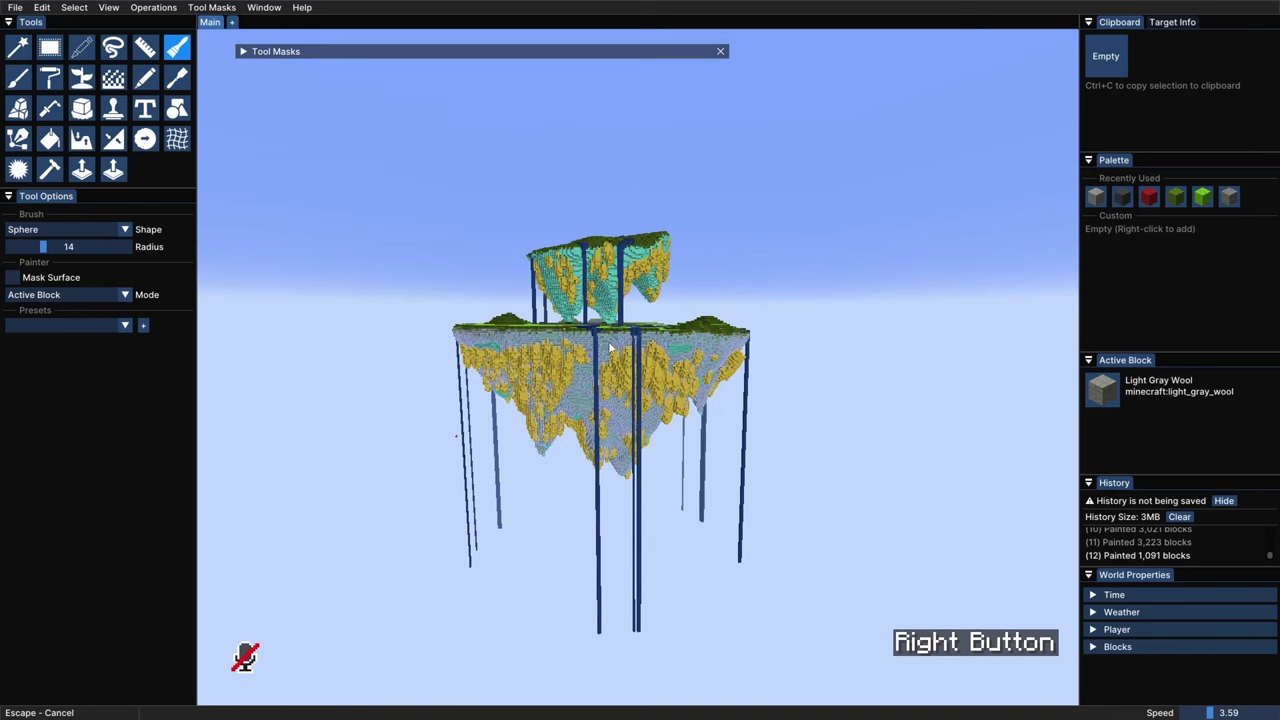
pyautogui.moveTo(606, 346); pyautogui.dragTo(515, 321, button='right')
pyautogui.hotkey('shift', 'd')
# Step: Recheck the Angle condition in the tool mask and undo the light gray wool painting
pyautogui.click(243, 51)
pyautogui.moveTo(354, 196); pyautogui.dragTo(318, 196)
pyautogui.click(242, 51)
pyautogui.hotkey('ctrl', 'z')
# Step: Enlarge the sphere brush to radius 39 and paint light gray wool across the lower island's side through the angle mask
pyautogui.press('shift')
pyautogui.press('space')
pyautogui.keyDown('ctrl'); pyautogui.moveTo(604, 320); pyautogui.dragTo(618, 294, button='middle'); pyautogui.keyUp('ctrl')
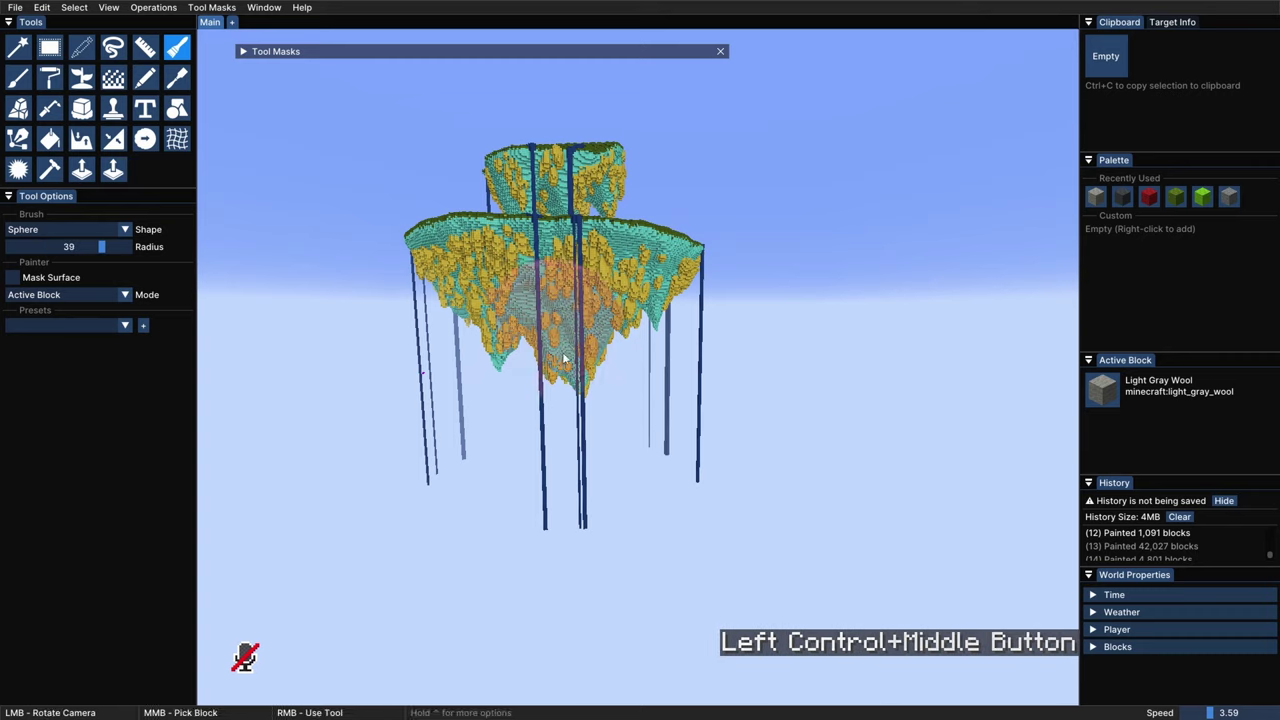
pyautogui.rightClick(563, 358)
pyautogui.moveTo(474, 280); pyautogui.dragTo(451, 267, button='right')
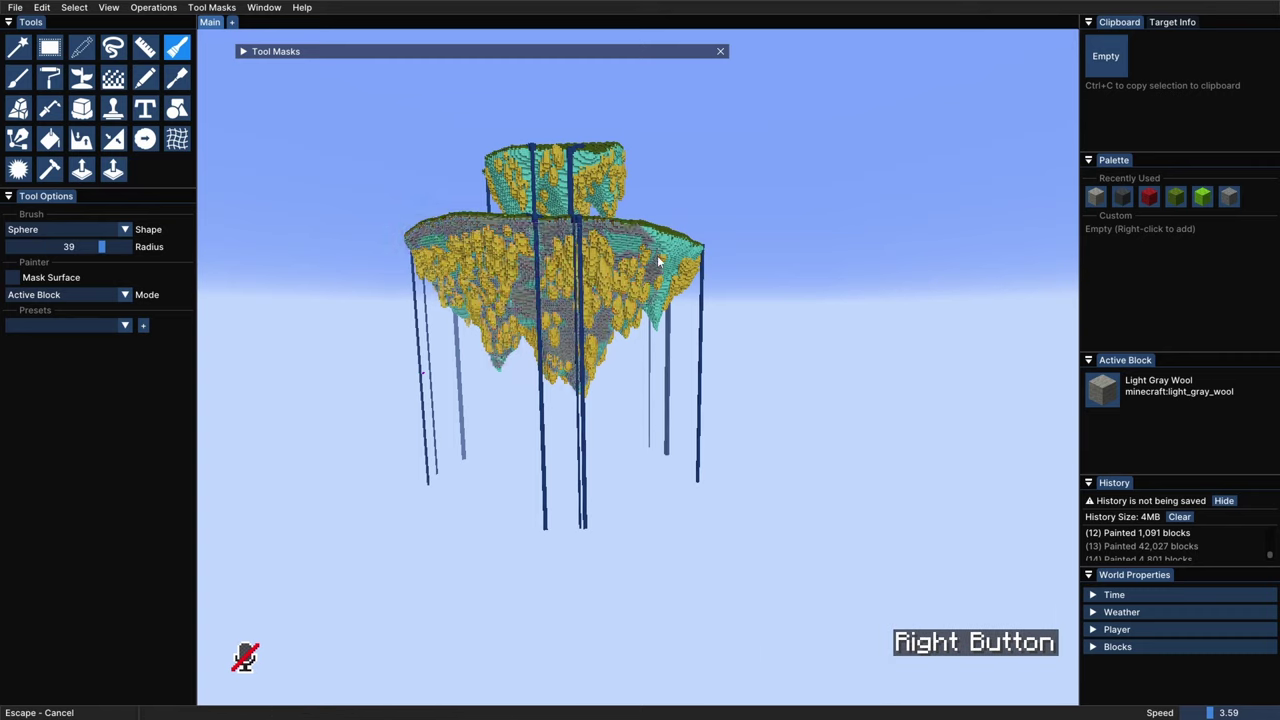
# Step: Load the example edge mask with offset 0, 1, 0, set its Block condition to gold_block and collapse the mask window
pyautogui.click(243, 51)
pyautogui.click(338, 71)
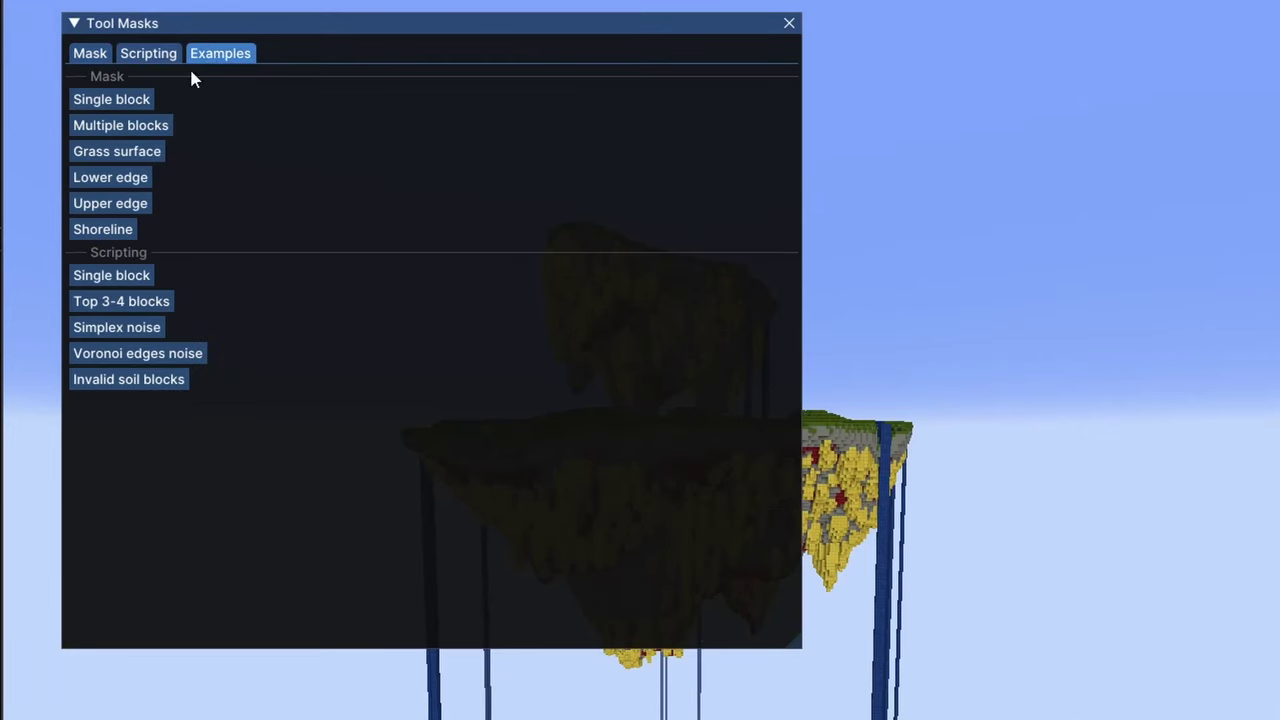
pyautogui.click(112, 194)
pyautogui.click(216, 264)
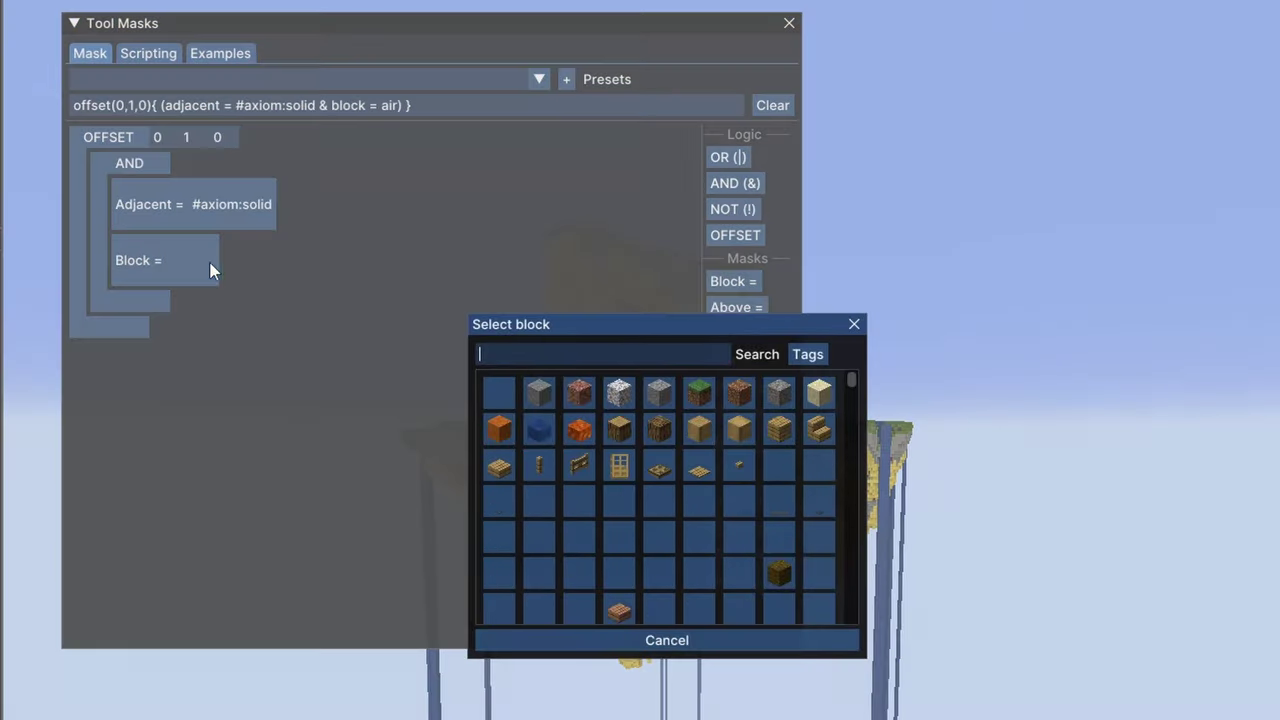
pyautogui.write('gol')
pyautogui.click(539, 393)
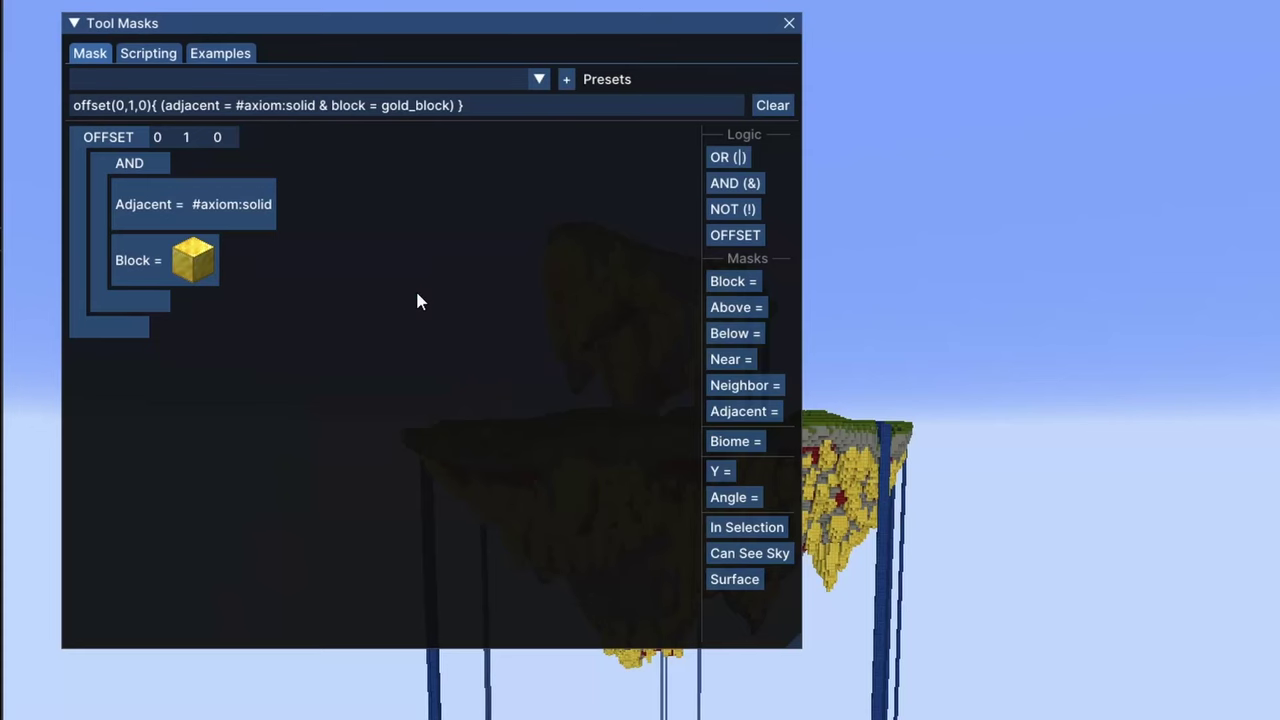
pyautogui.click(75, 24)
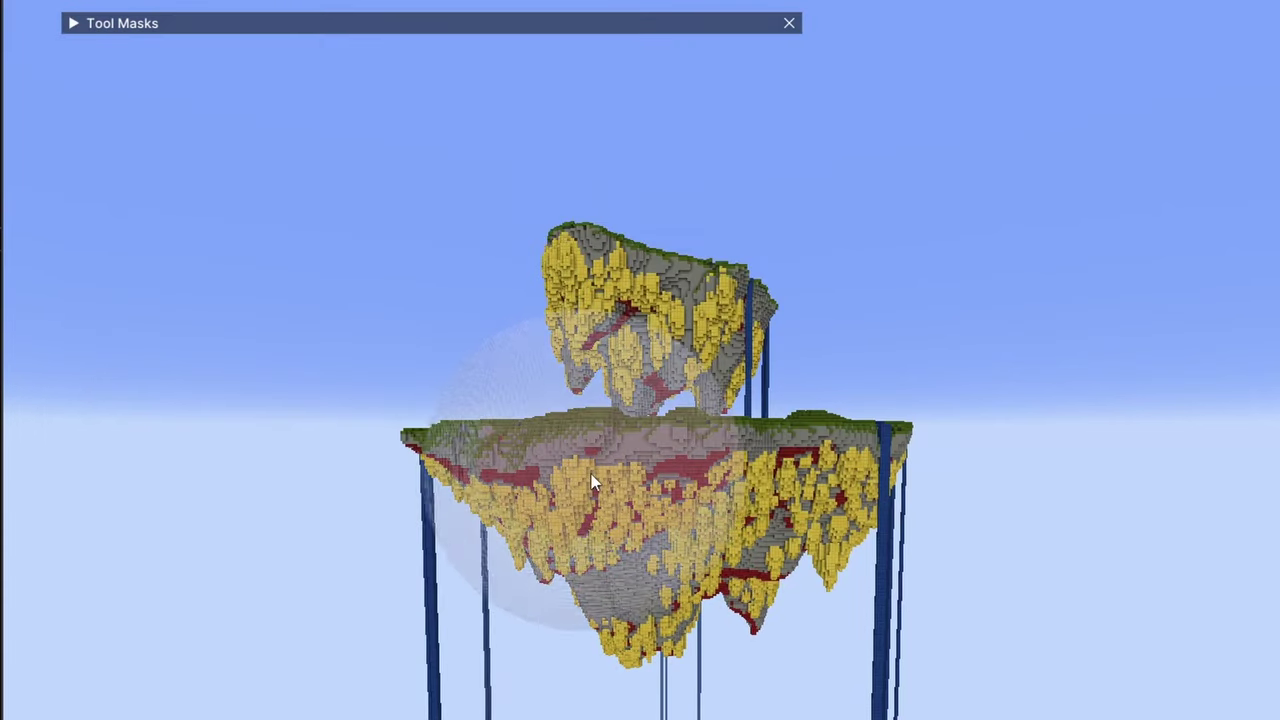
# Step: Paint orange wool over the gold rocks on both islands through the gold block mask
pyautogui.moveTo(583, 500)
pyautogui.mouseDown(button='right')
pyautogui.moveTo(570, 543)
pyautogui.moveTo(847, 571)
pyautogui.moveTo(612, 638)
pyautogui.moveTo(538, 320)
pyautogui.moveTo(651, 363)
pyautogui.mouseUp(button='right')
pyautogui.press('shift')
pyautogui.press('s')
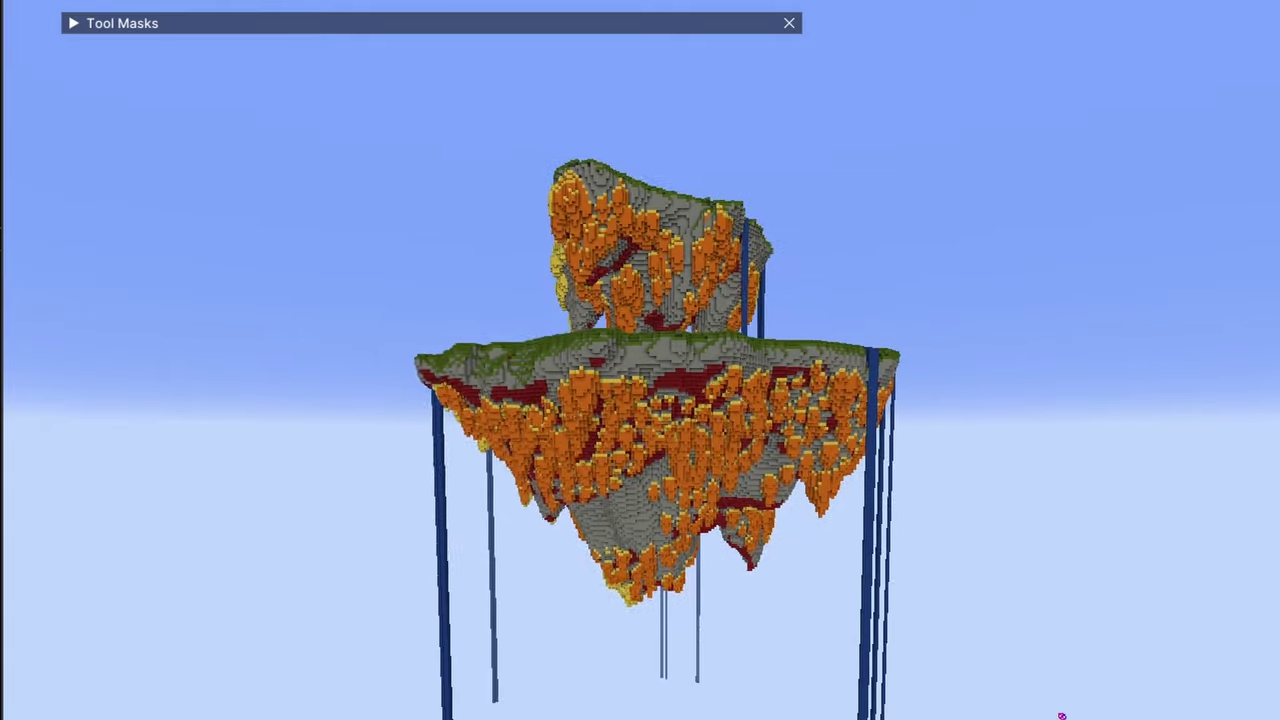
pyautogui.press('s')
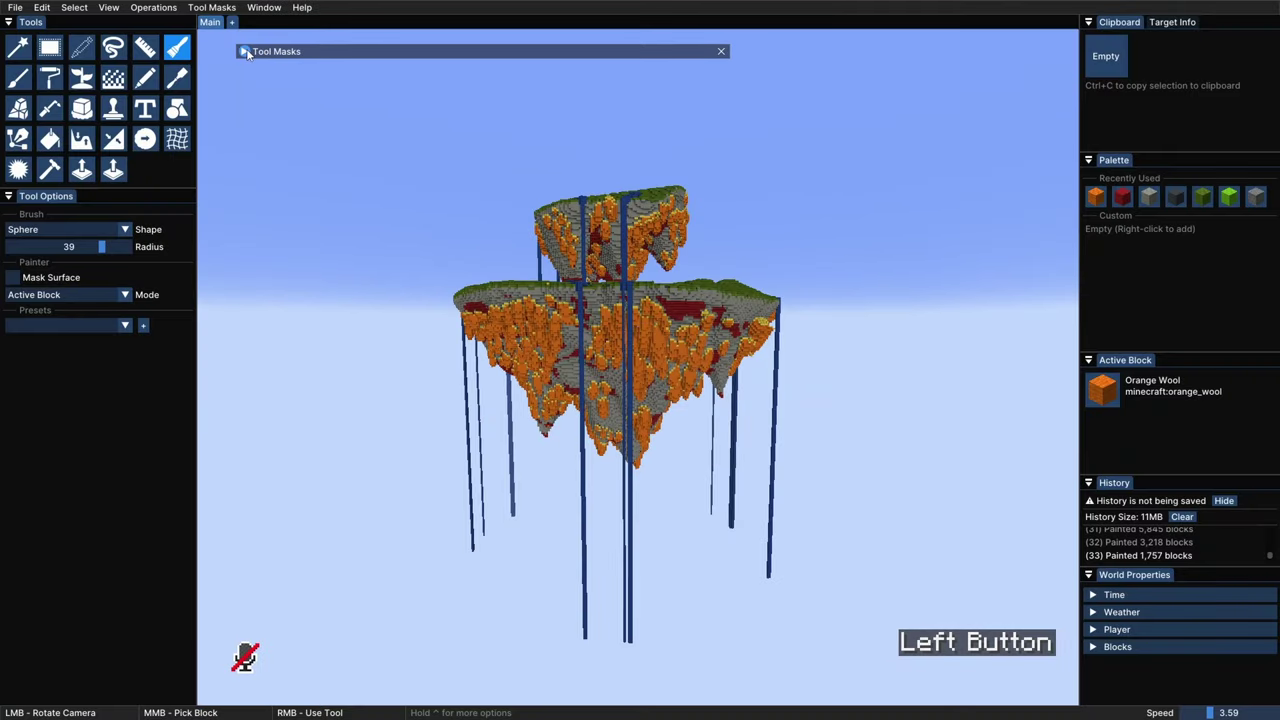
# Step: Set the mask's X offset to 2 and its Block condition to orange wool
pyautogui.click(244, 51)
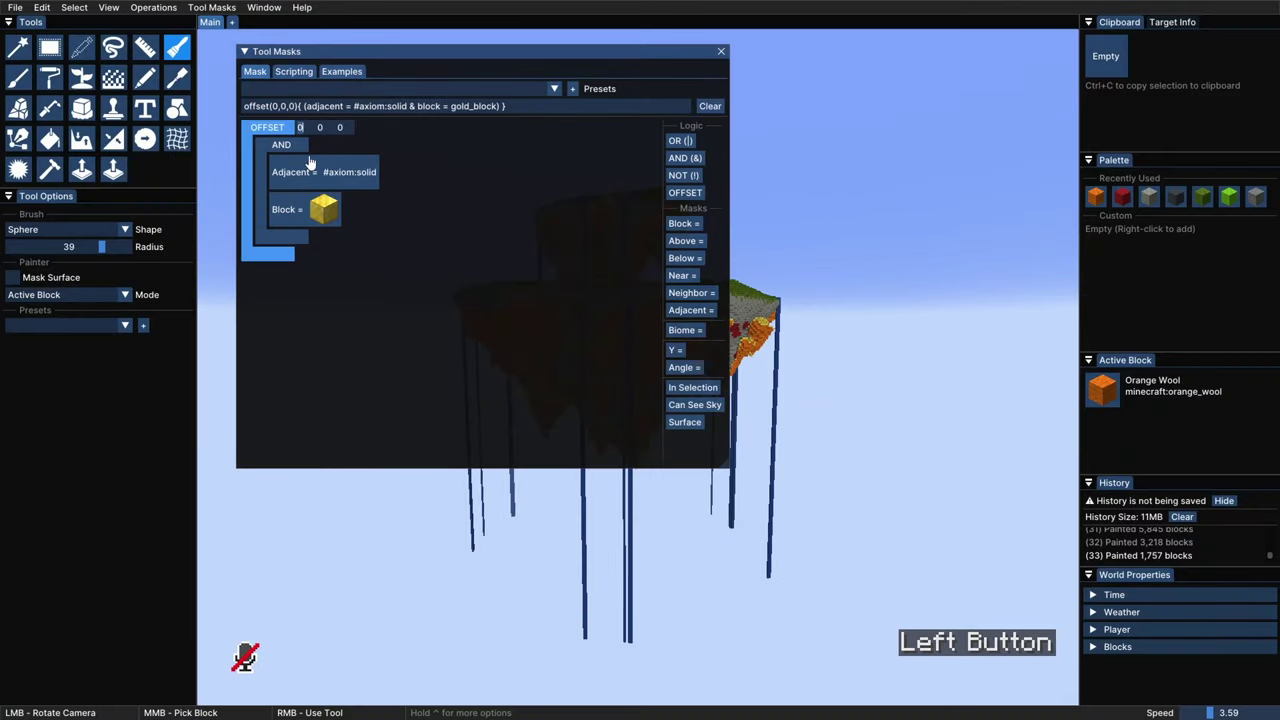
pyautogui.write('2')
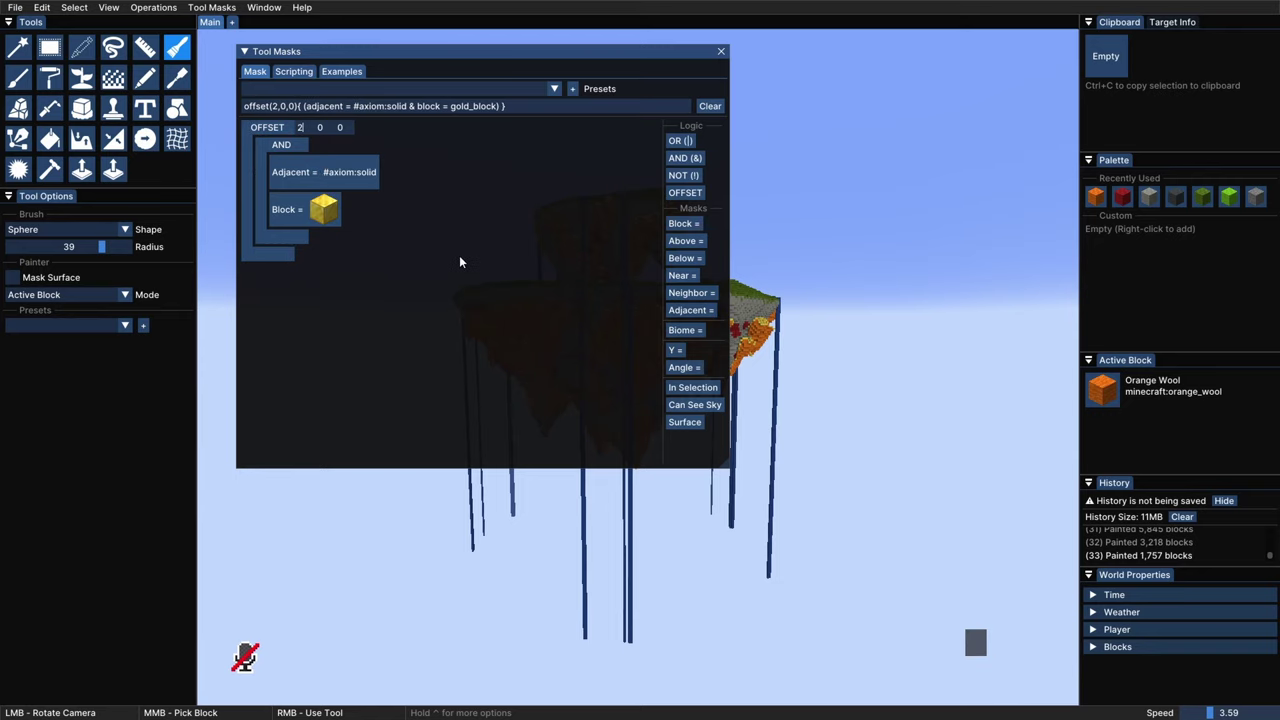
pyautogui.click(328, 218)
pyautogui.write('ora')
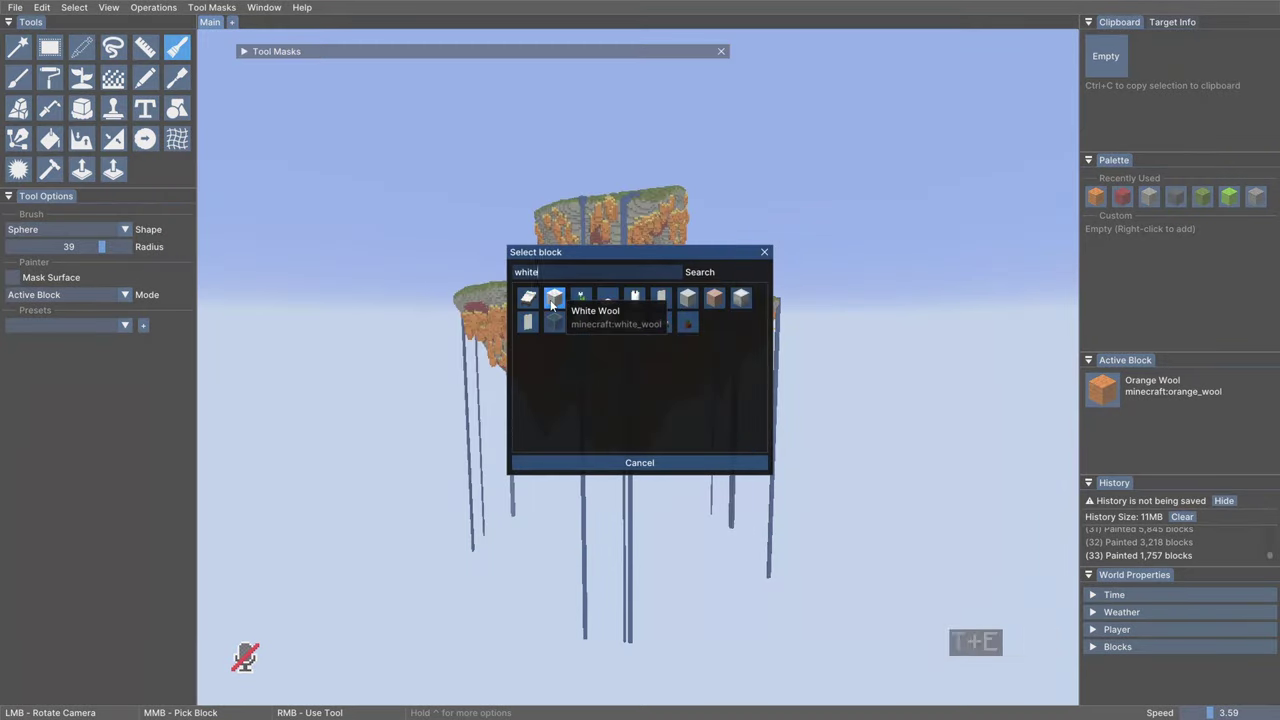
# Step: Set White Wool as the active block and paint along the lower island's orange rocks through the offset mask
pyautogui.click(531, 297)
pyautogui.rightClick(567, 372)
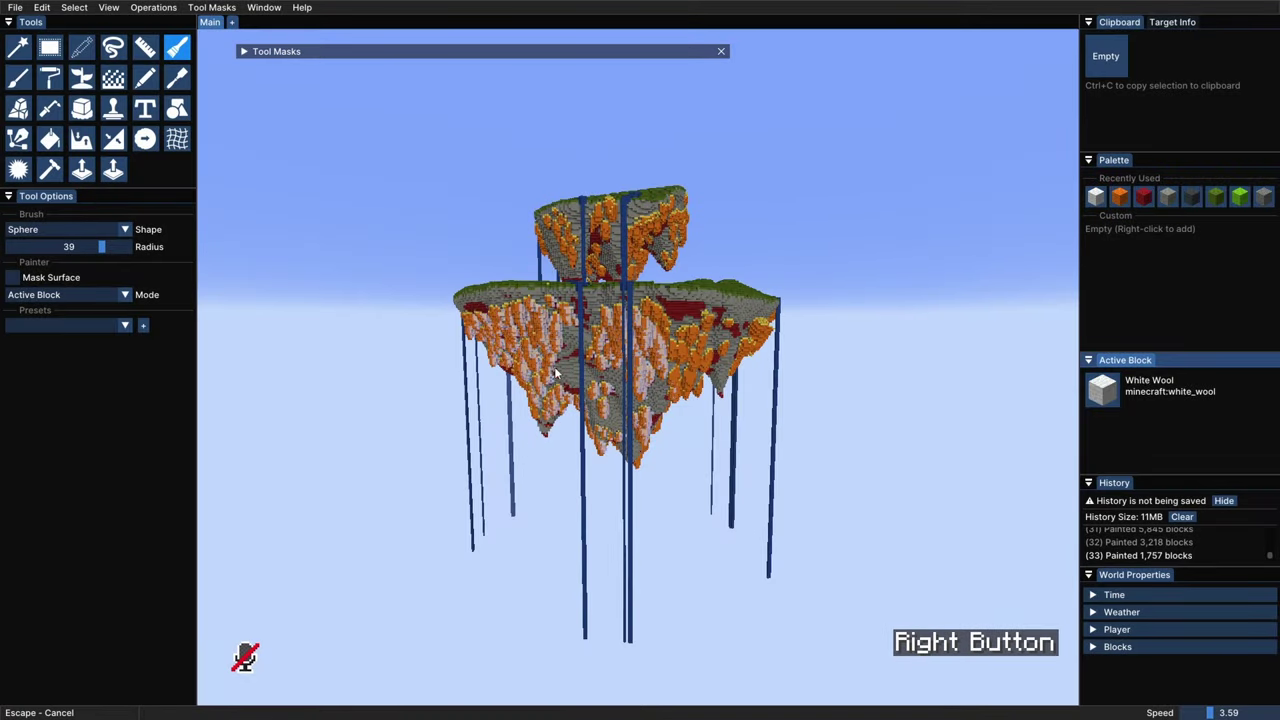
pyautogui.moveTo(757, 349); pyautogui.dragTo(760, 349, button='right')
pyautogui.press('s')
pyautogui.hotkey('shift', 'd')
pyautogui.press('a')
pyautogui.press('s')
pyautogui.press('space')
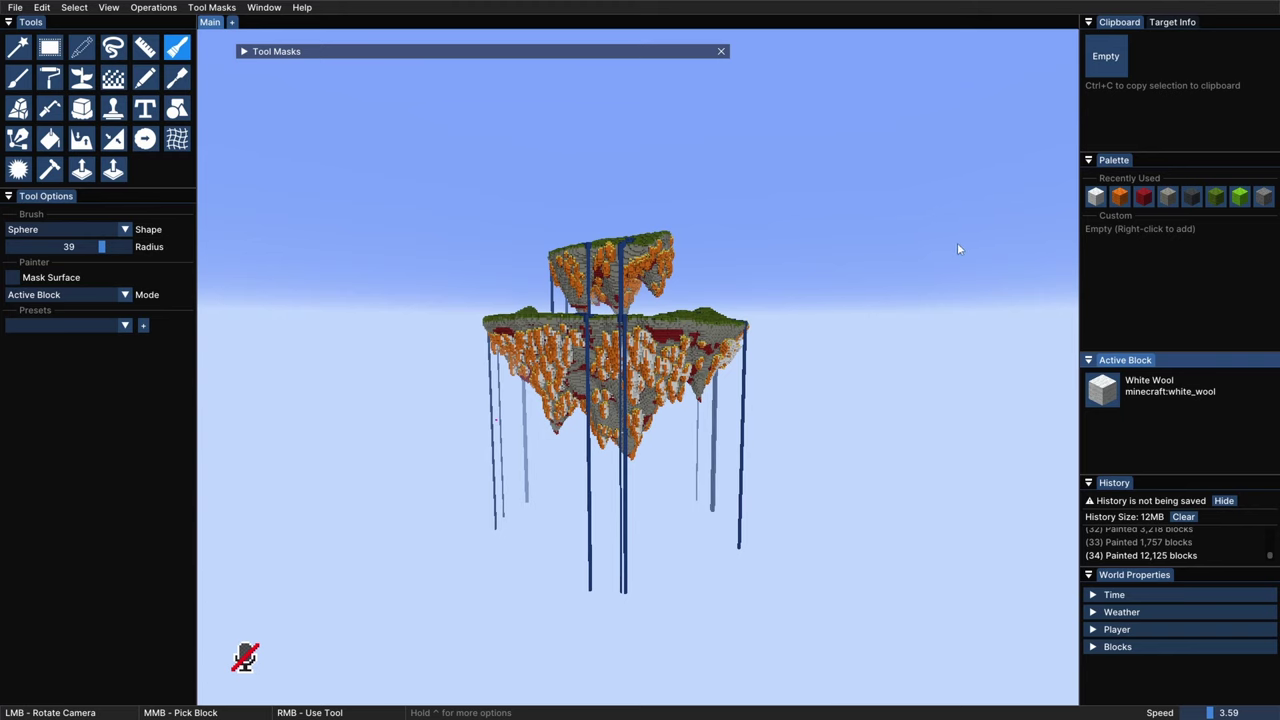
# Step: Apply further white wool strokes to the orange rocks on both islands' front sides with the radius 39 brush
pyautogui.moveTo(640, 283); pyautogui.dragTo(637, 285, button='right')
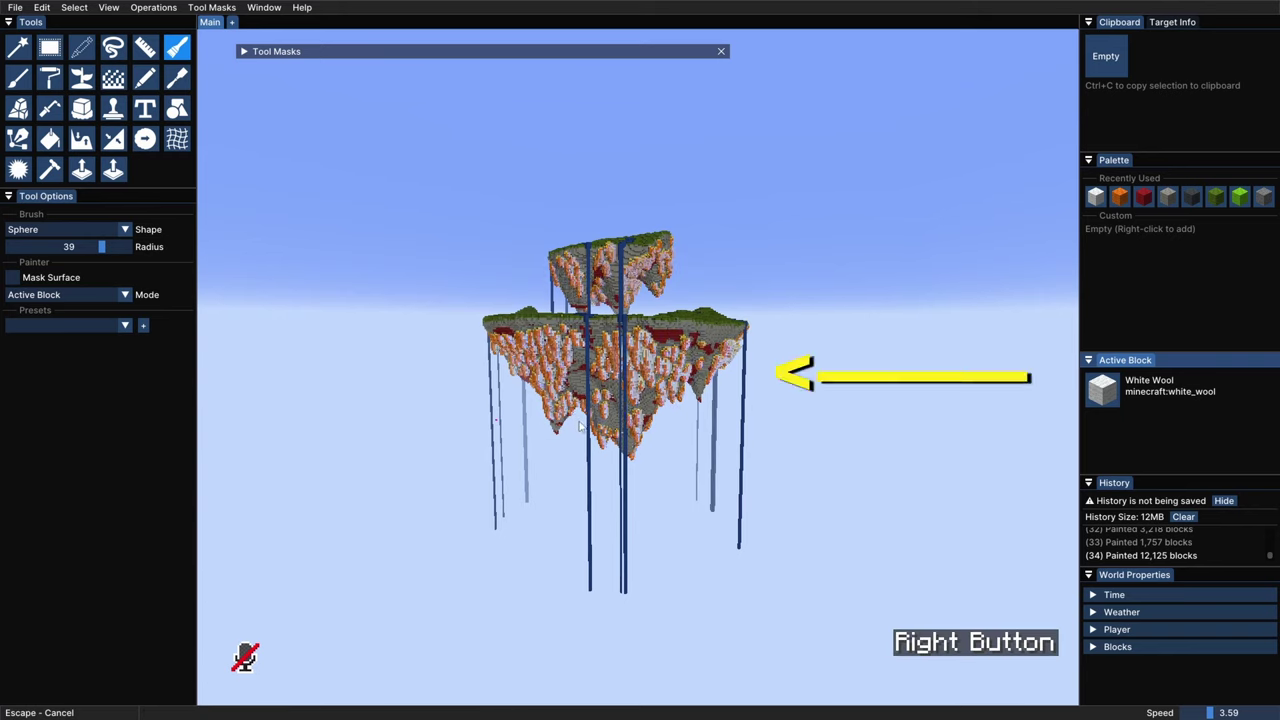
pyautogui.moveTo(510, 322); pyautogui.dragTo(727, 243, button='right')
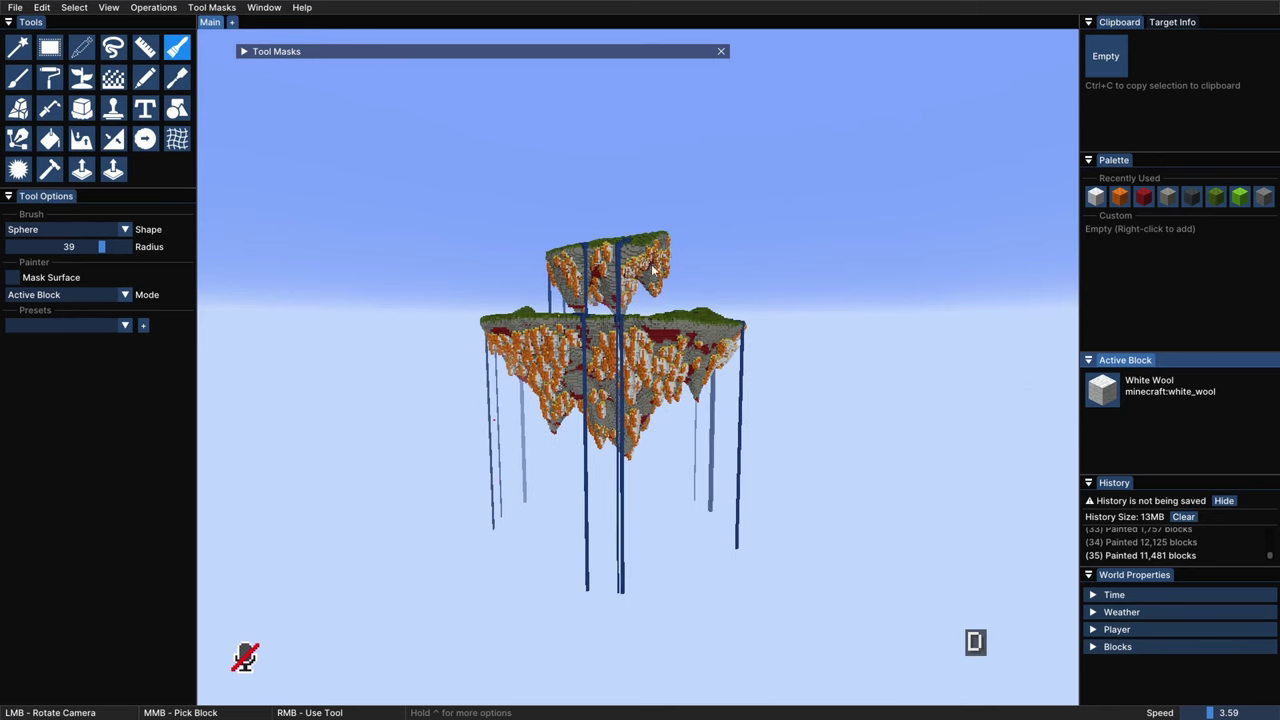
pyautogui.moveTo(549, 279); pyautogui.dragTo(548, 280, button='right')
pyautogui.press('ctrl')
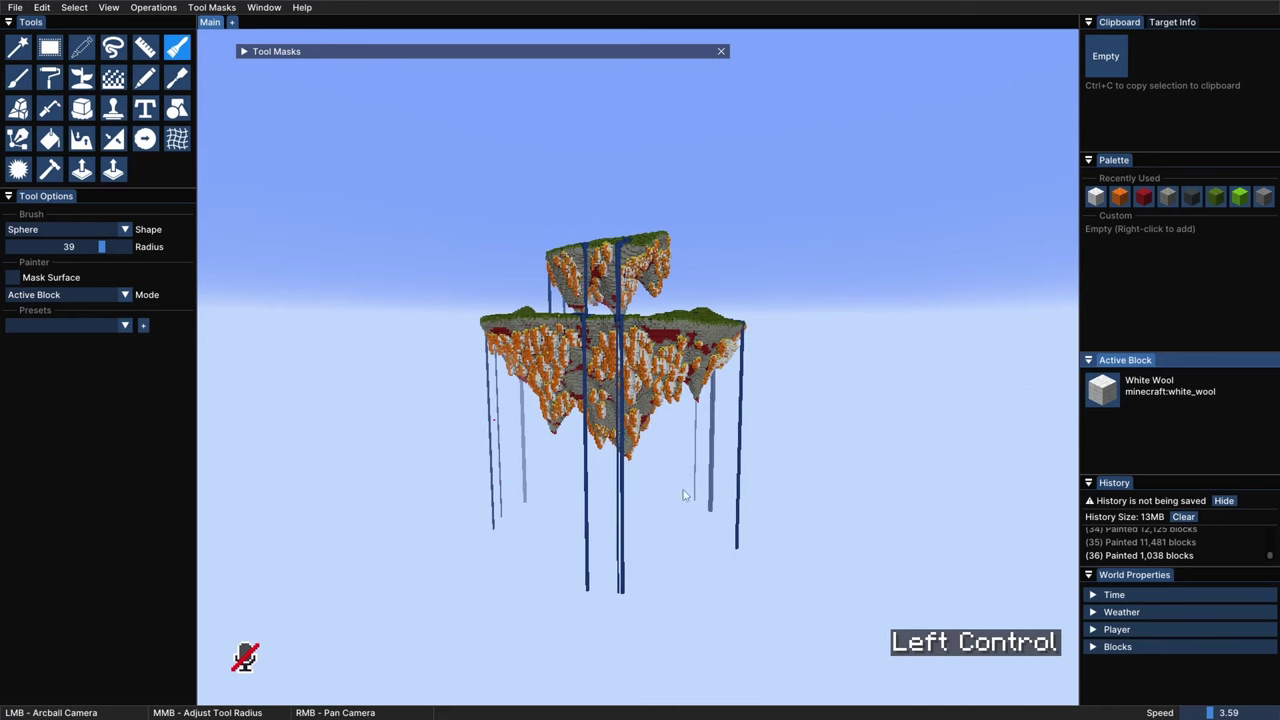
# Step: Paint white wool along the orange rocks on the remaining sides of both islands
pyautogui.keyDown('ctrl'); pyautogui.moveTo(650, 400); pyautogui.dragTo(739, 410); pyautogui.keyUp('ctrl')
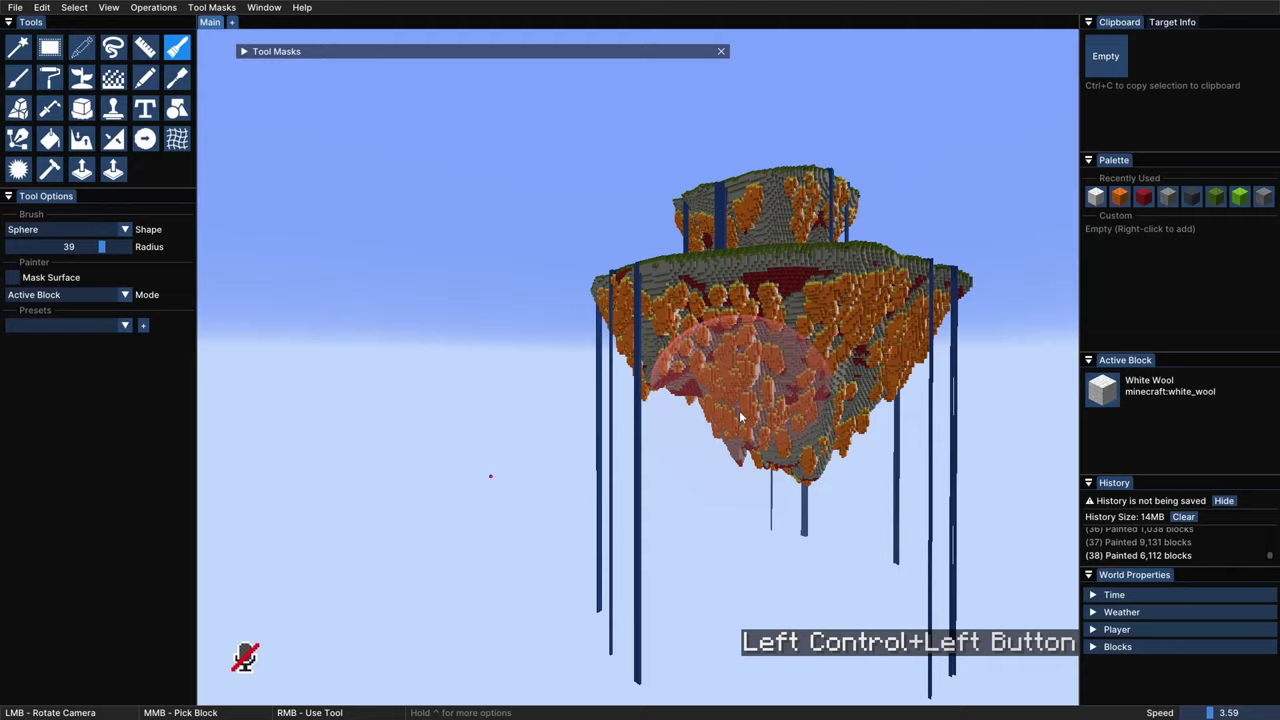
pyautogui.moveTo(740, 402); pyautogui.dragTo(777, 314, button='right')
pyautogui.moveTo(885, 287); pyautogui.dragTo(916, 300, button='right')
pyautogui.moveTo(676, 228); pyautogui.dragTo(735, 212, button='right')
pyautogui.moveTo(735, 220)
pyautogui.keyDown('ctrl'); pyautogui.mouseDown()
pyautogui.moveTo(643, 408)
pyautogui.moveTo(576, 390)
pyautogui.mouseUp(); pyautogui.keyUp('ctrl')
pyautogui.moveTo(617, 380); pyautogui.dragTo(645, 390, button='right')
pyautogui.moveTo(645, 390)
pyautogui.keyDown('ctrl'); pyautogui.mouseDown()
pyautogui.moveTo(786, 523)
pyautogui.moveTo(680, 320)
pyautogui.mouseUp(); pyautogui.keyUp('ctrl')
pyautogui.moveTo(680, 320); pyautogui.dragTo(632, 279, button='right')
pyautogui.hotkey('shift', 's')
pyautogui.scroll(1, 833, 415)
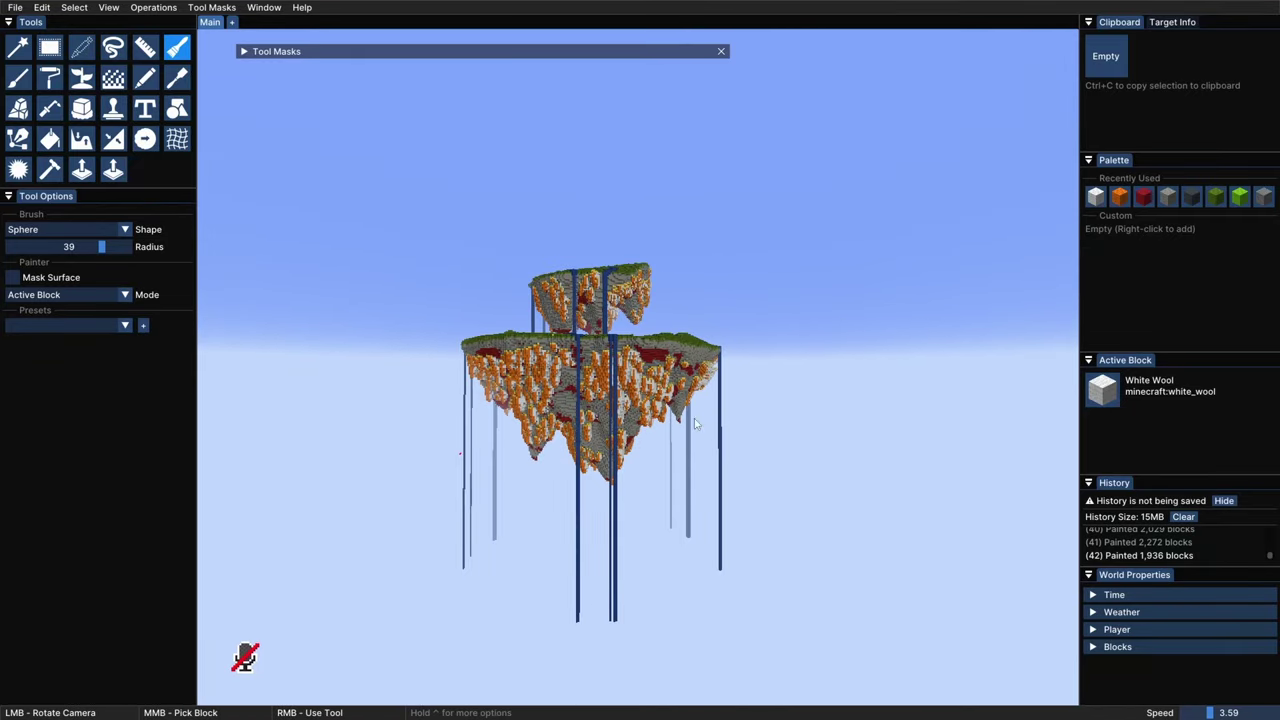
# Step: Set Brown Wool as the active block and set the orange wool mask's X offset to 1
pyautogui.hotkey('a', 'w')
pyautogui.press('w')
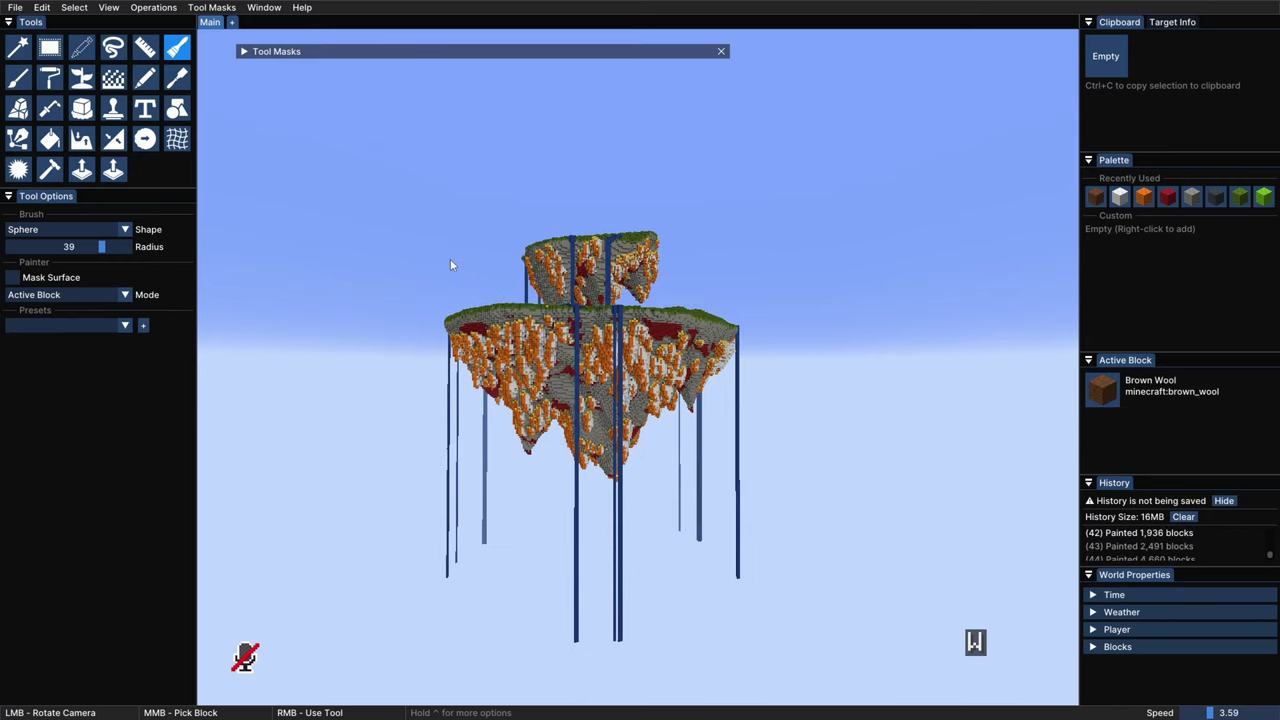
pyautogui.press('a')
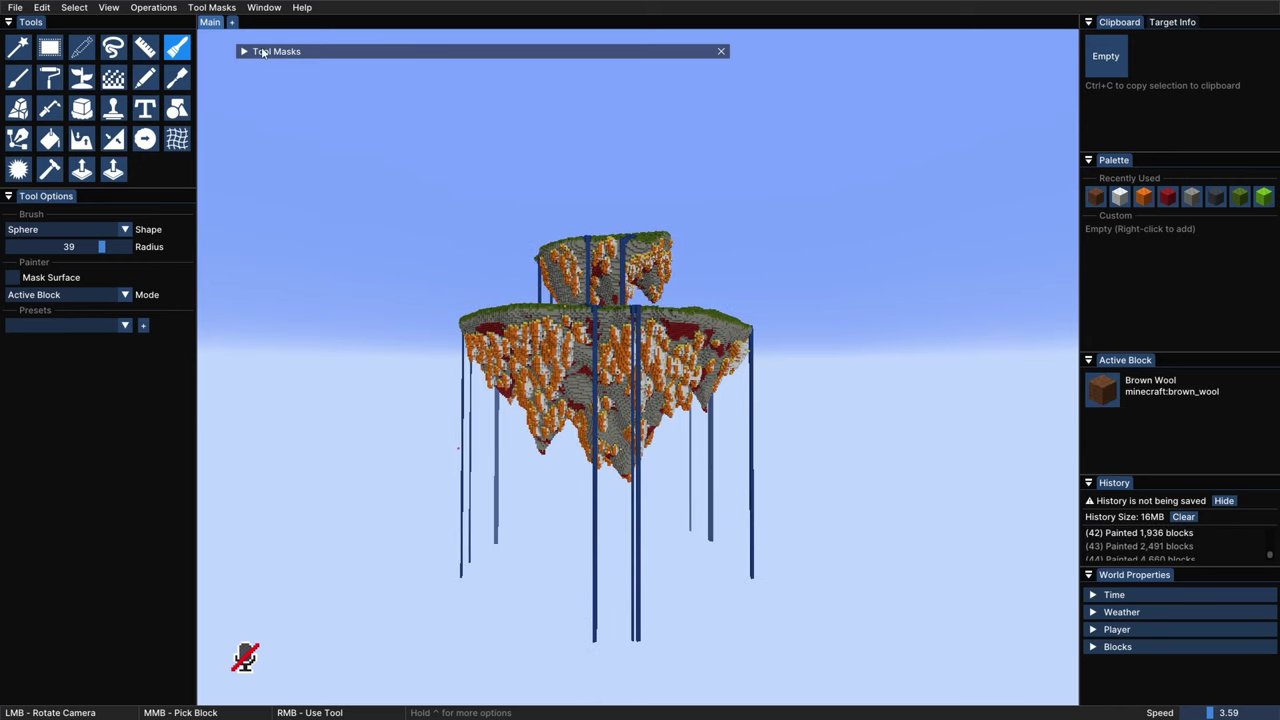
pyautogui.click(261, 51)
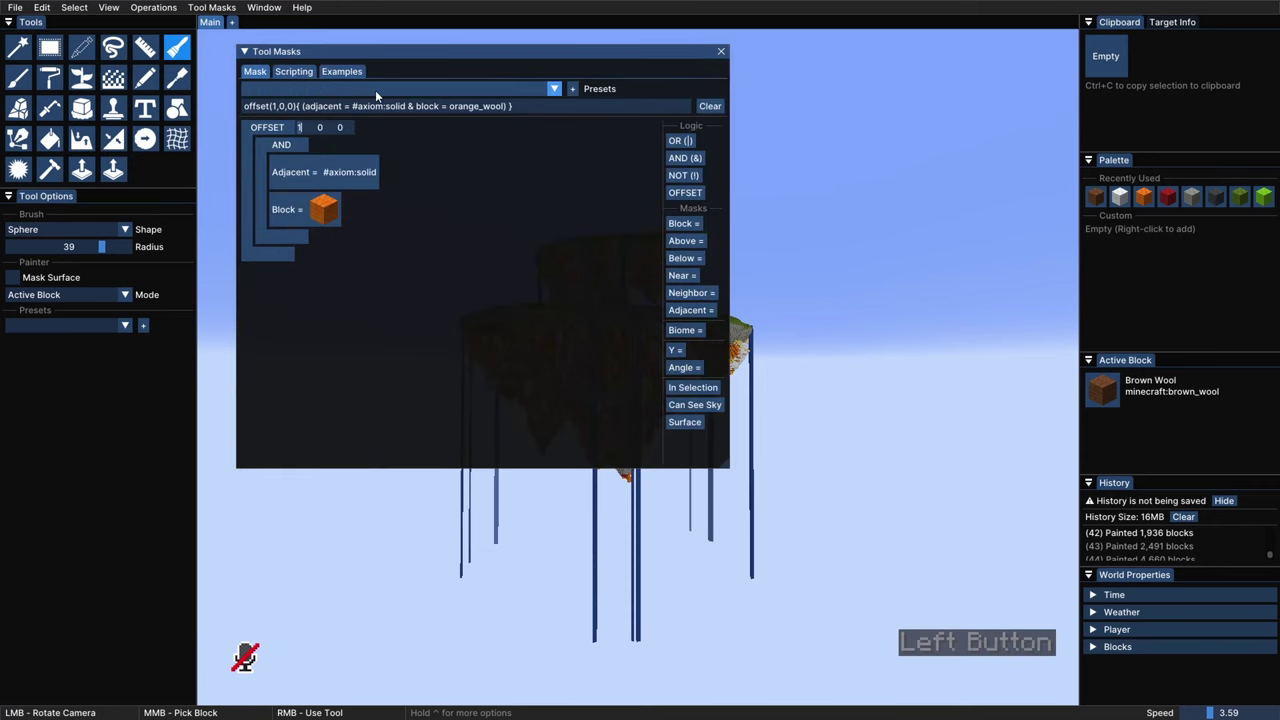
pyautogui.click(257, 52)
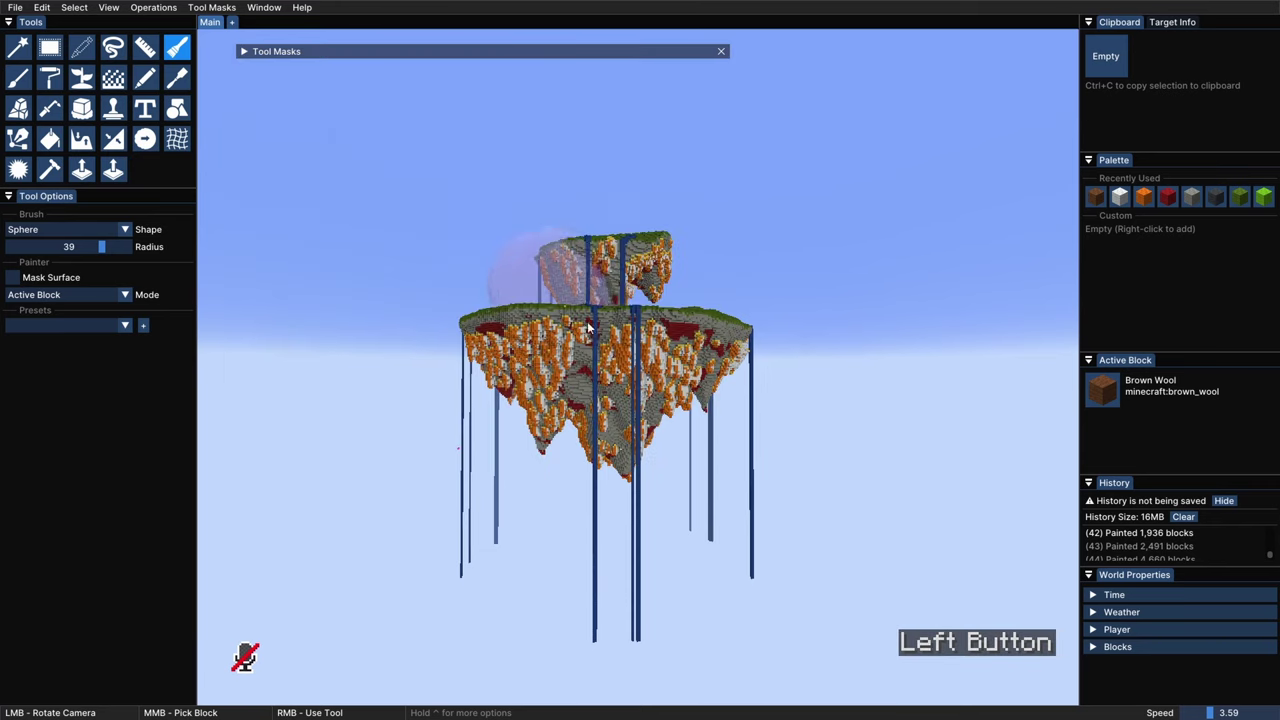
# Step: Paint brown wool around both islands' orange rocks through the offset mask and add gray wool with the radius 39 brush
pyautogui.moveTo(594, 333); pyautogui.dragTo(547, 357, button='right')
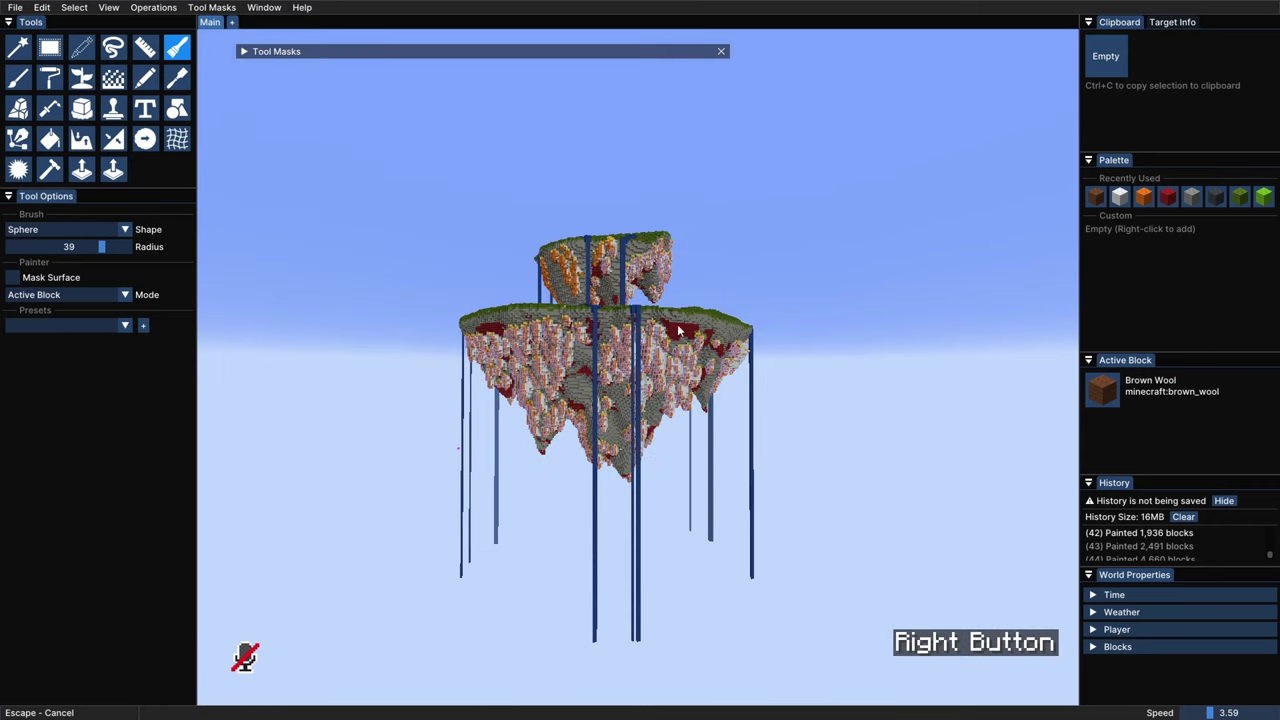
pyautogui.moveTo(662, 328); pyautogui.dragTo(650, 340, button='right')
pyautogui.keyDown('ctrl'); pyautogui.moveTo(520, 358); pyautogui.dragTo(660, 360); pyautogui.keyUp('ctrl')
pyautogui.moveTo(543, 364); pyautogui.dragTo(489, 335, button='right')
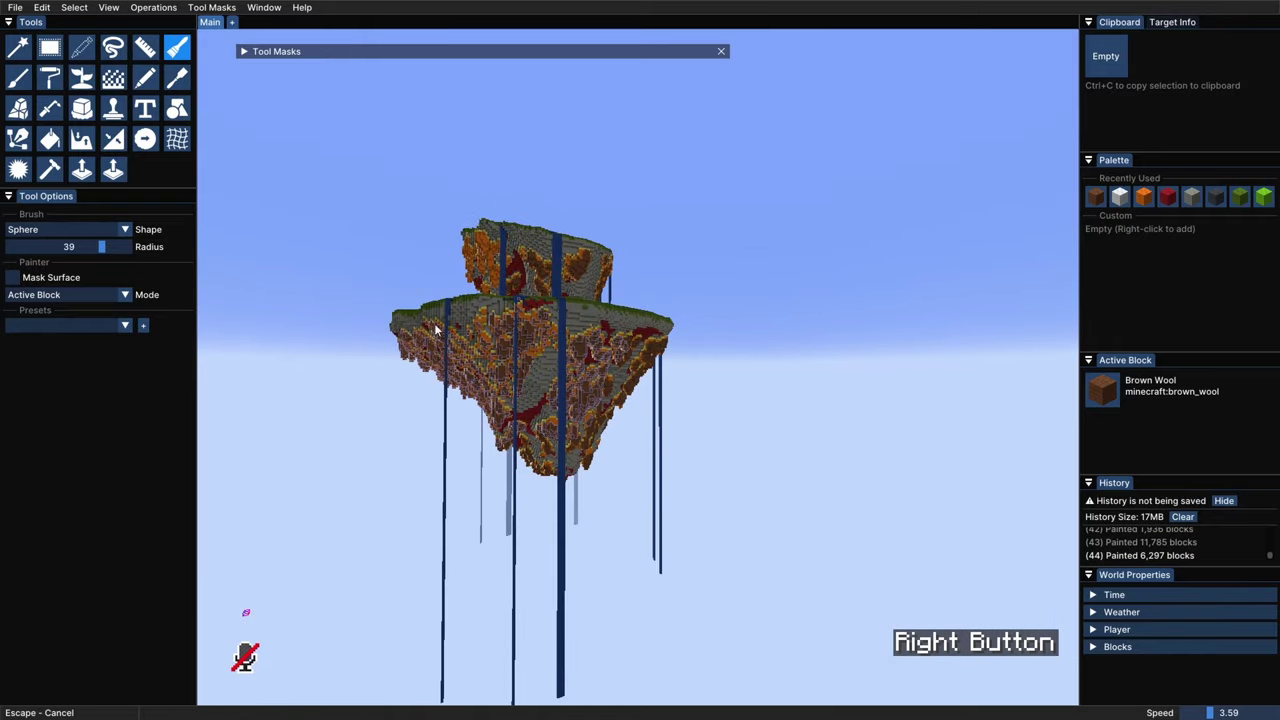
pyautogui.moveTo(571, 366); pyautogui.dragTo(584, 376, button='right')
pyautogui.keyDown('ctrl'); pyautogui.moveTo(584, 376); pyautogui.dragTo(790, 374); pyautogui.keyUp('ctrl')
pyautogui.keyDown('ctrl'); pyautogui.moveTo(690, 660); pyautogui.dragTo(883, 600); pyautogui.keyUp('ctrl')
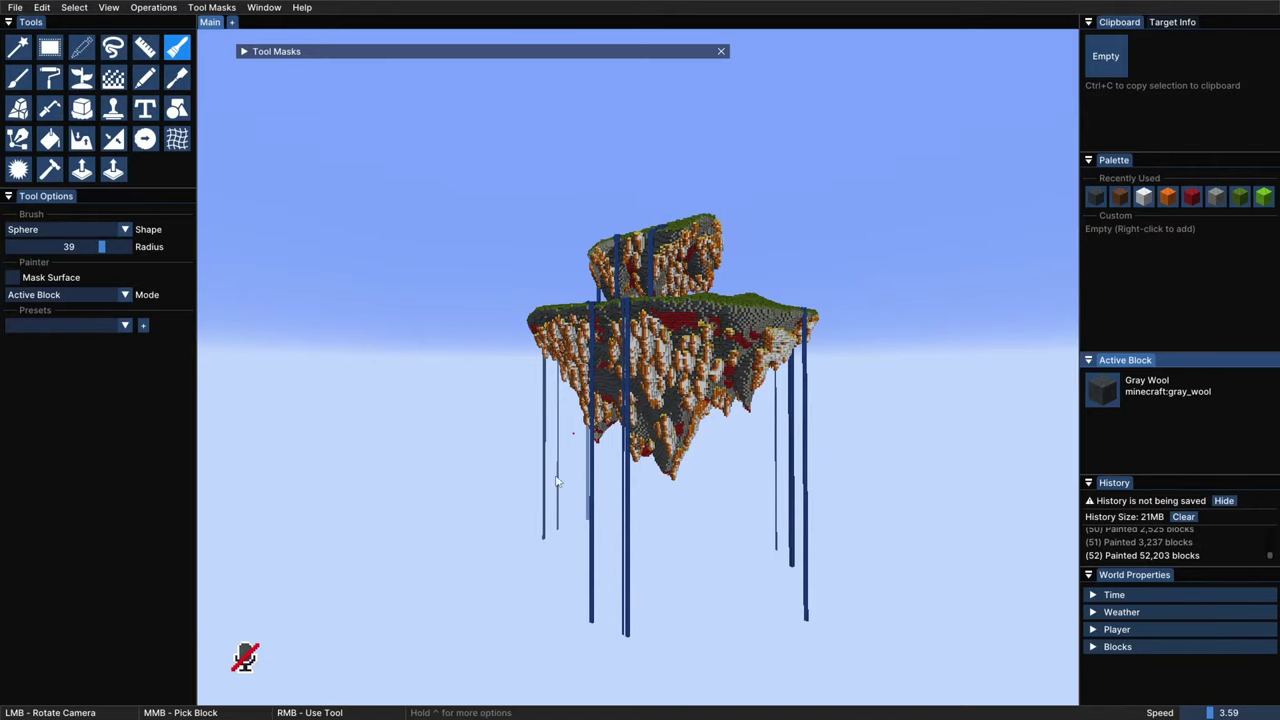
pyautogui.rightClick(630, 287)
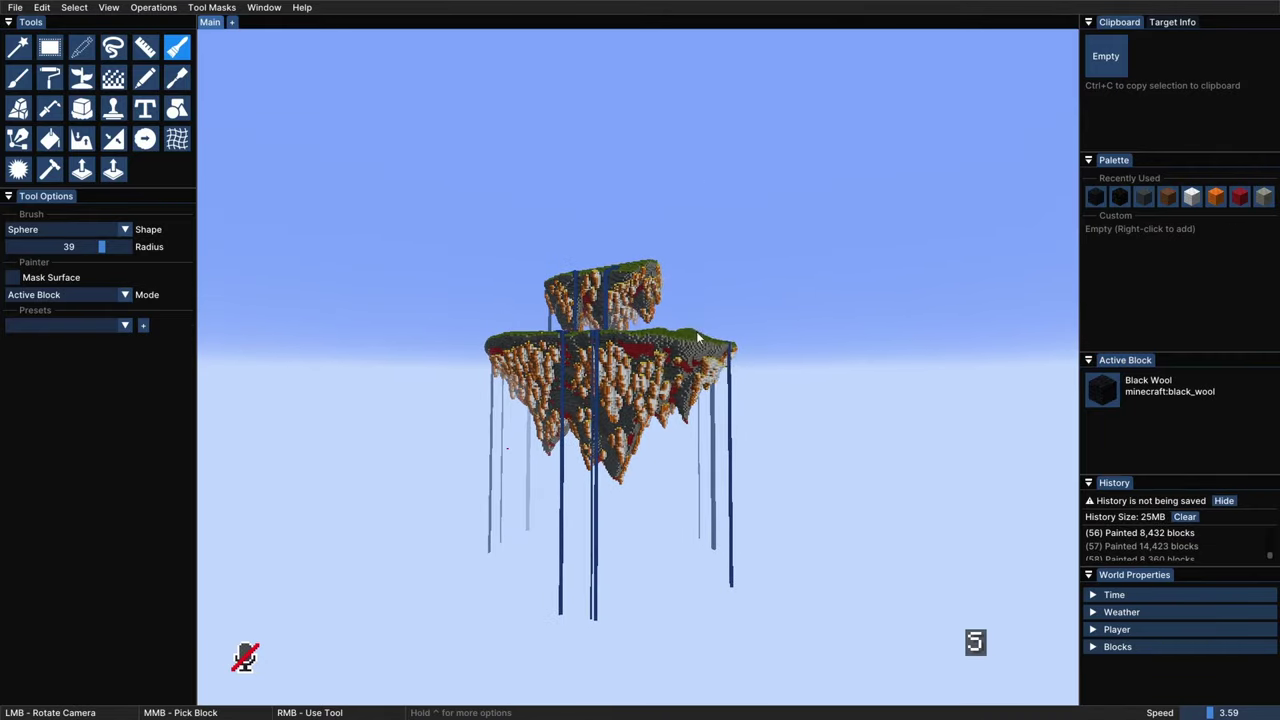
# Step: Examine the painted floating islands from the sides and from above, in the editor and in game view
pyautogui.moveTo(691, 186)
pyautogui.keyDown('ctrl'); pyautogui.mouseDown()
pyautogui.moveTo(700, 230)
pyautogui.moveTo(760, 215)
pyautogui.moveTo(830, 222)
pyautogui.moveTo(870, 245)
pyautogui.moveTo(920, 340)
pyautogui.moveTo(642, 371)
pyautogui.moveTo(600, 355)
pyautogui.moveTo(637, 342)
pyautogui.mouseUp(); pyautogui.keyUp('ctrl')
pyautogui.press('a')
pyautogui.press('w')
pyautogui.keyDown('ctrl'); pyautogui.scroll(1, 642, 371); pyautogui.keyUp('ctrl')
pyautogui.press('a')
pyautogui.press('s')
pyautogui.press('d')
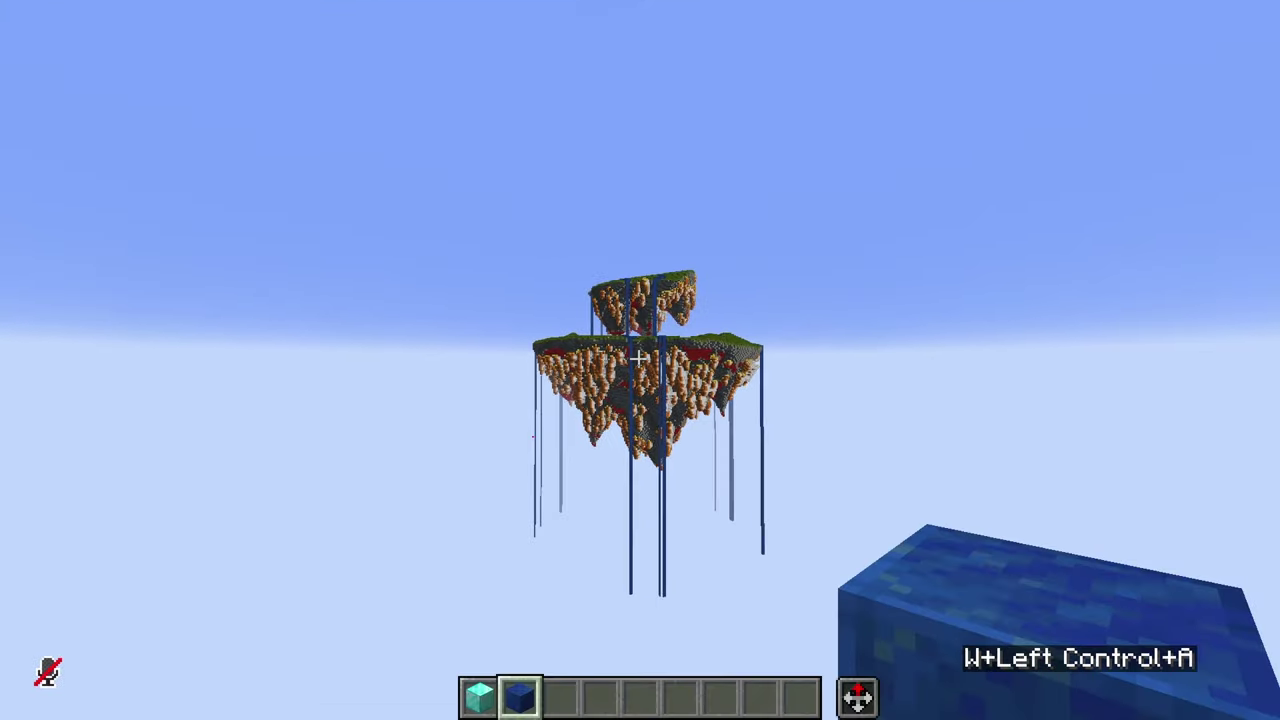
pyautogui.press('space')
pyautogui.press('s')
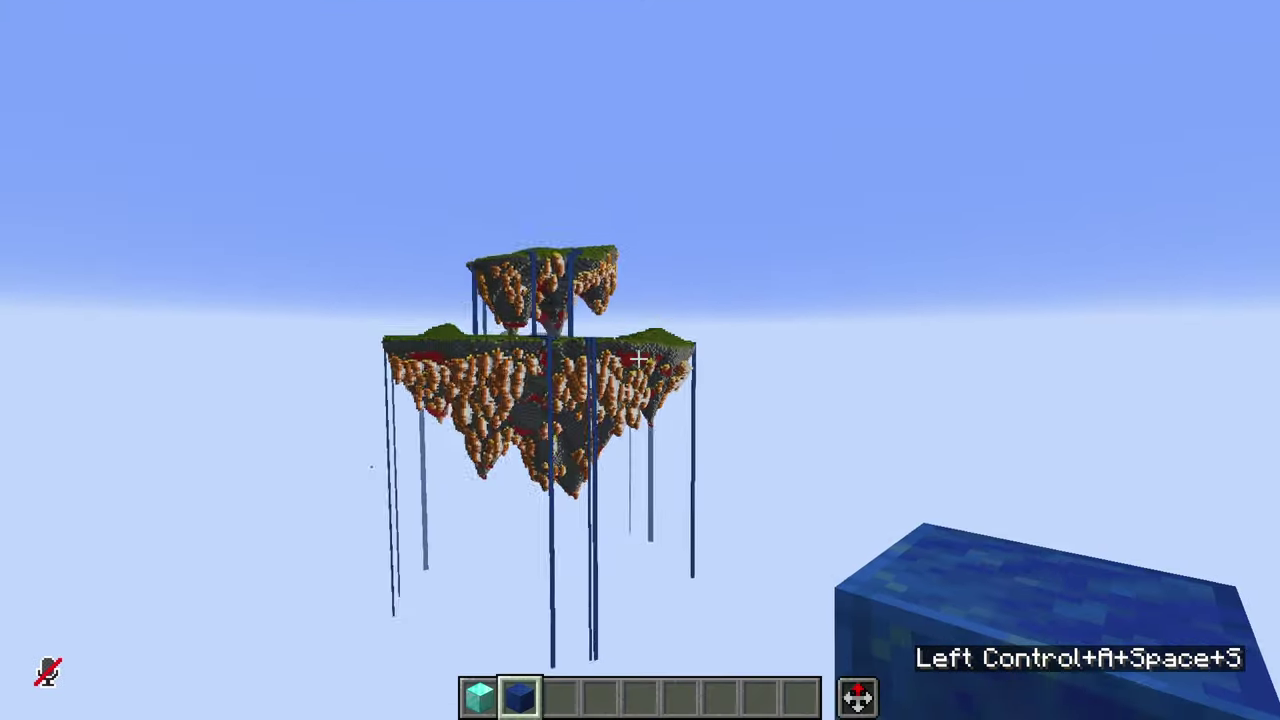
pyautogui.press('w')
pyautogui.press('d')
pyautogui.press('a')
pyautogui.press('shift')
pyautogui.press('ctrl')
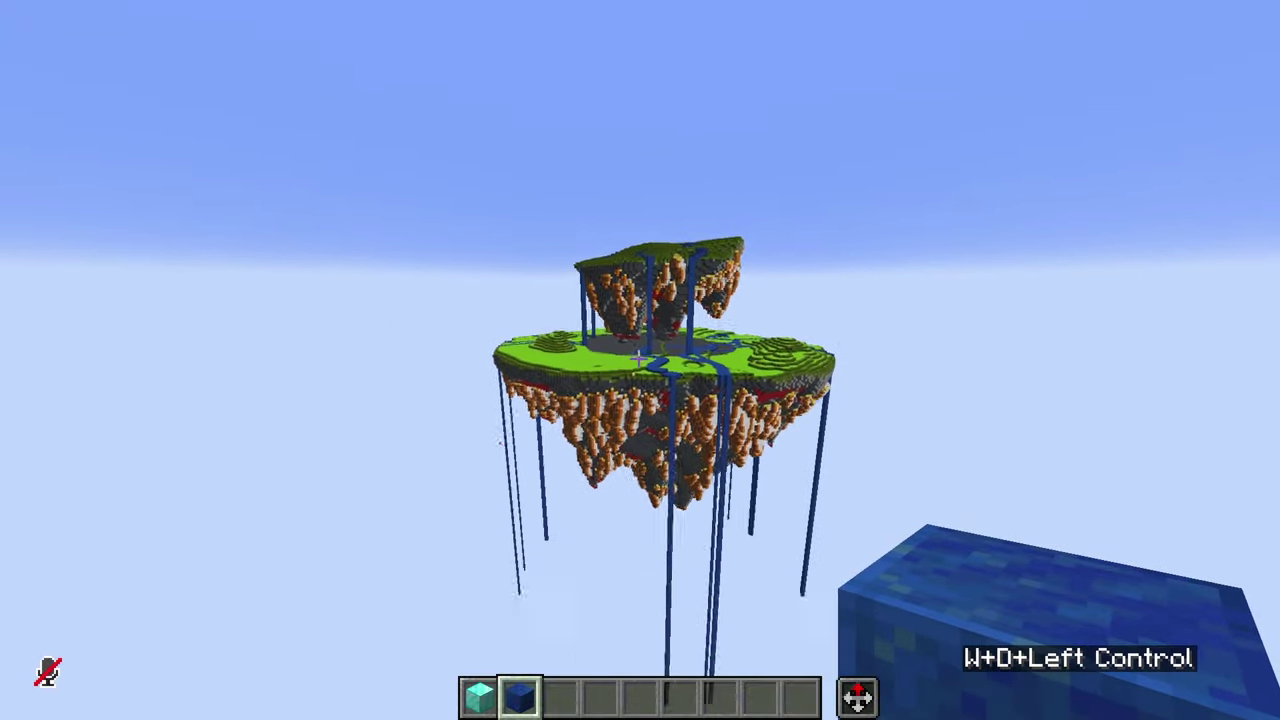
pyautogui.press('s')
pyautogui.press('shift')
pyautogui.press('a')
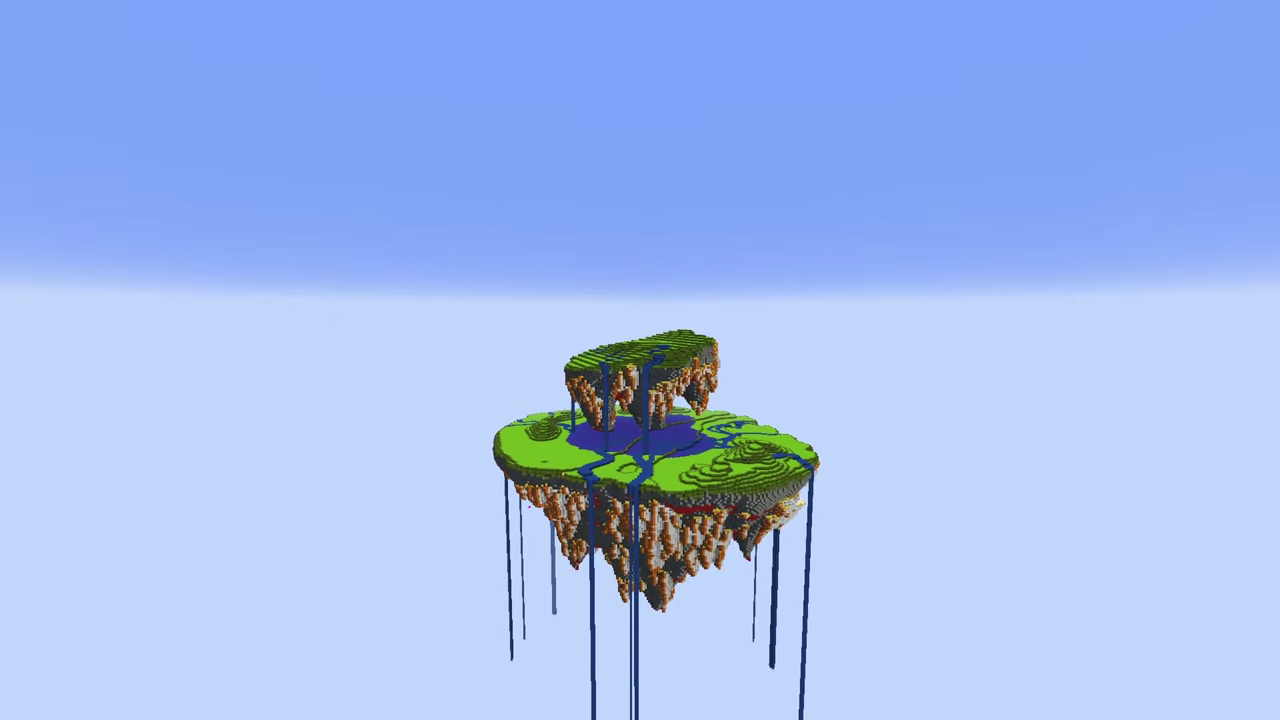
# Step: Close the tool mask window and magic-select both islands with Compare set to Any and a limit of 1000000
pyautogui.press('Shift_R')
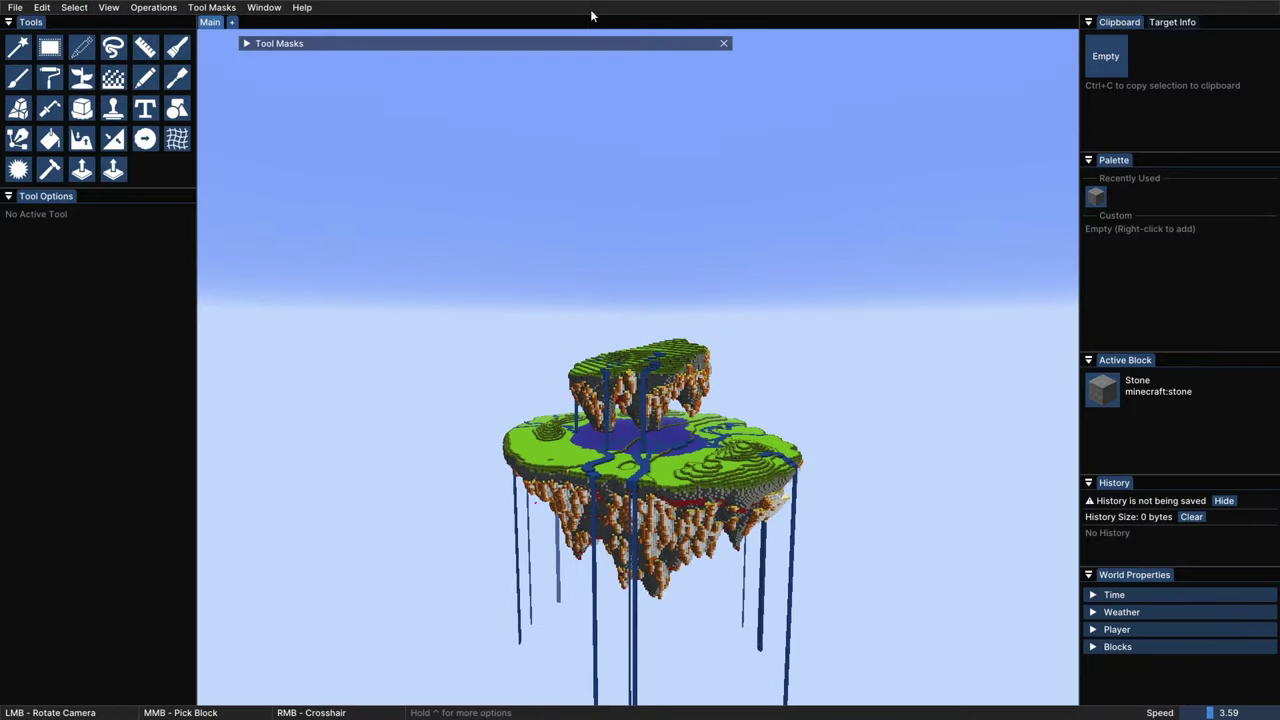
pyautogui.click(725, 44)
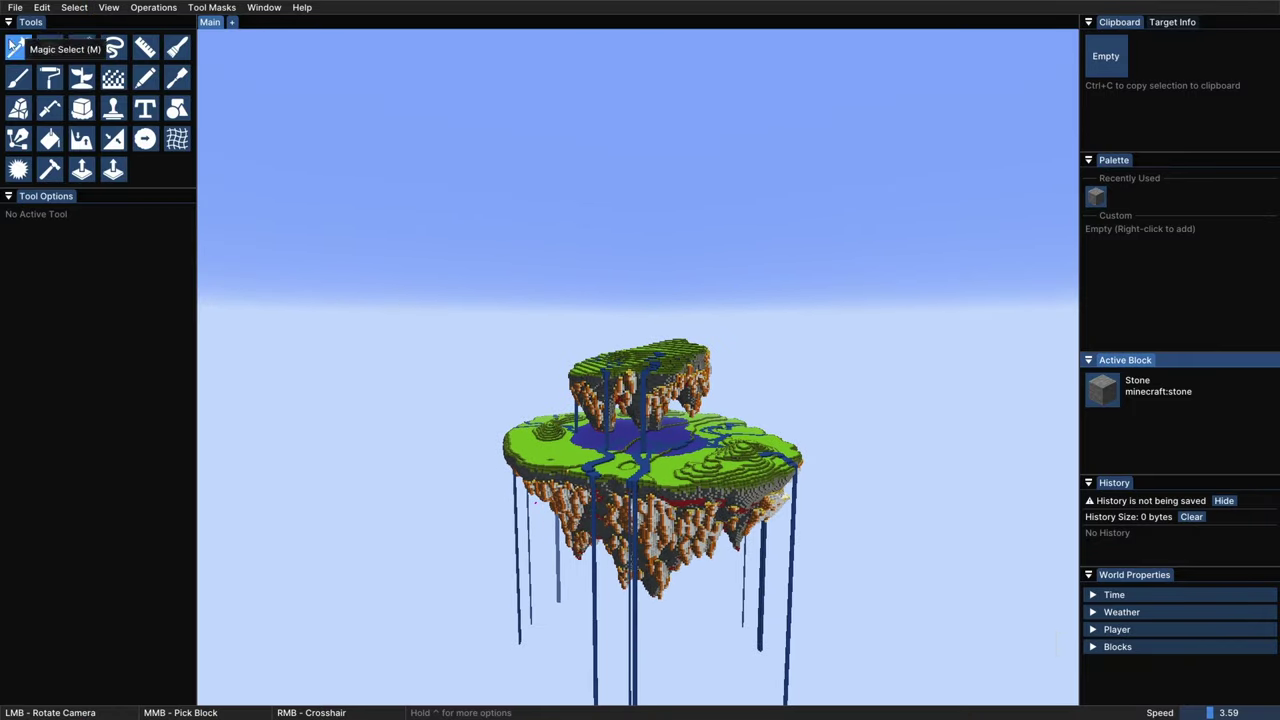
pyautogui.click(20, 47)
pyautogui.click(65, 229)
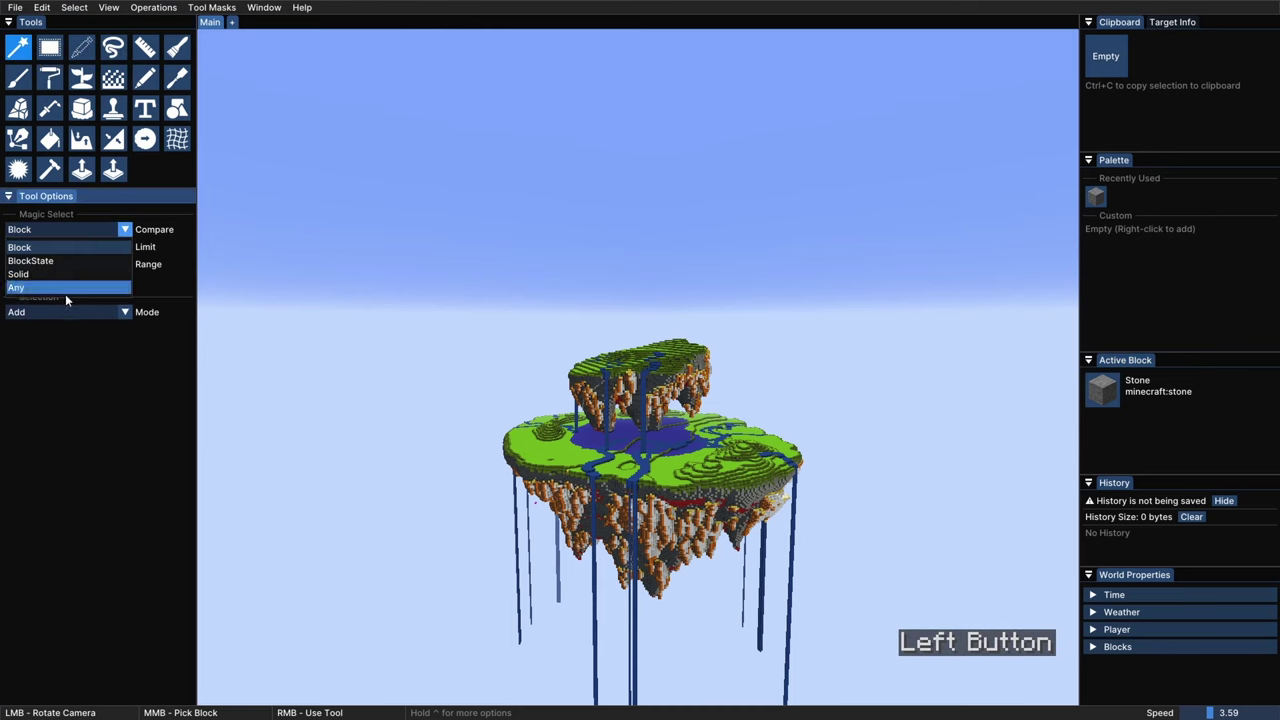
pyautogui.click(33, 288)
pyautogui.rightClick(669, 487)
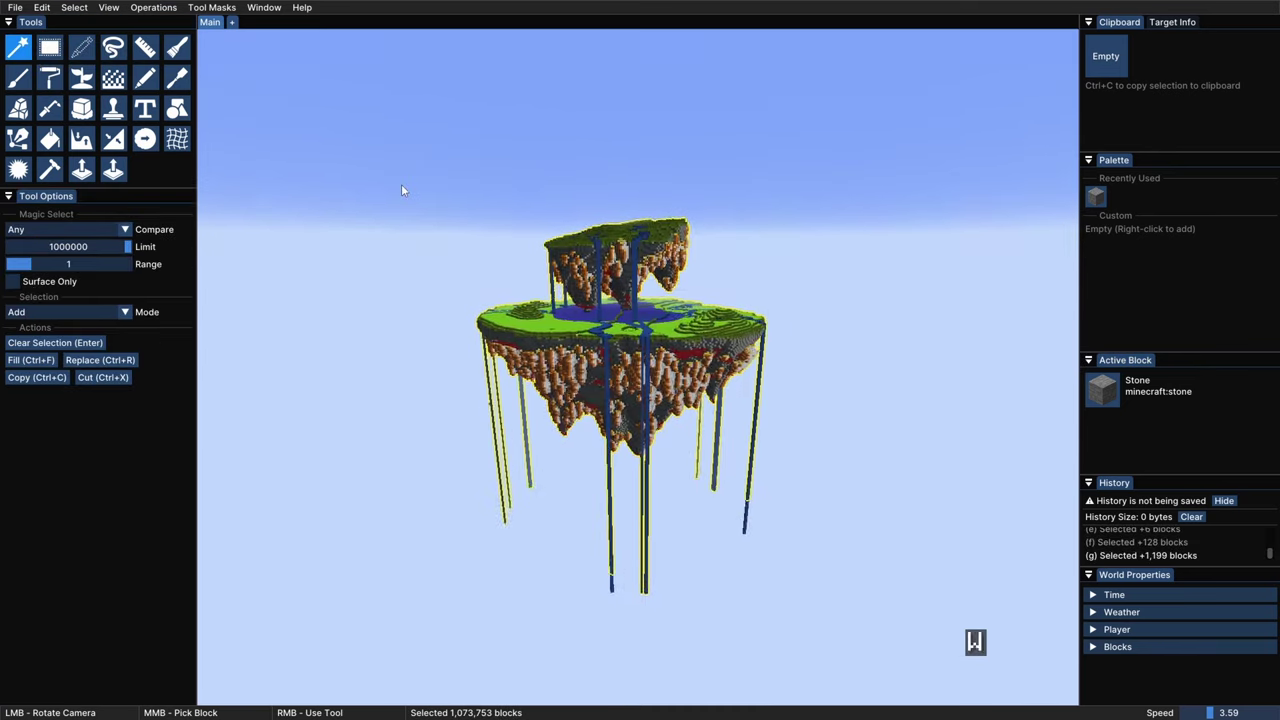
# Step: Replace all lime wool in the selected islands with Grass Block
pyautogui.press('space')
pyautogui.hotkey('ctrl', 'r')
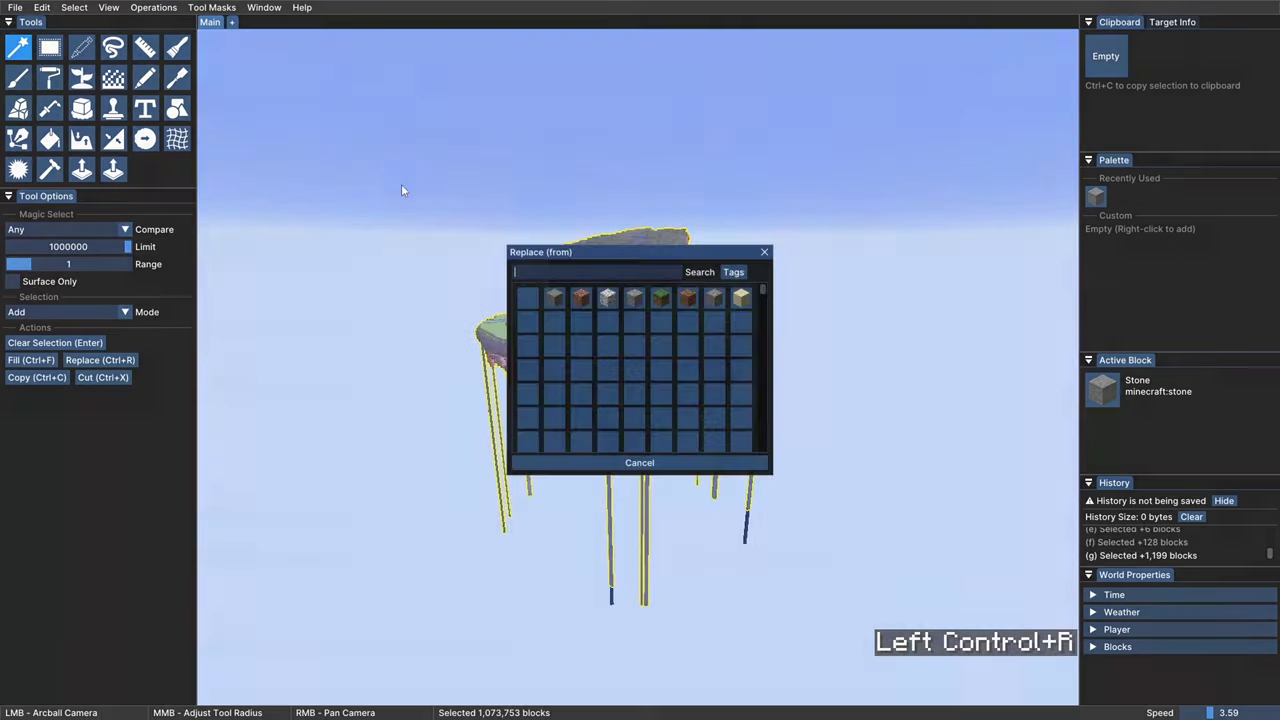
pyautogui.write('lim')
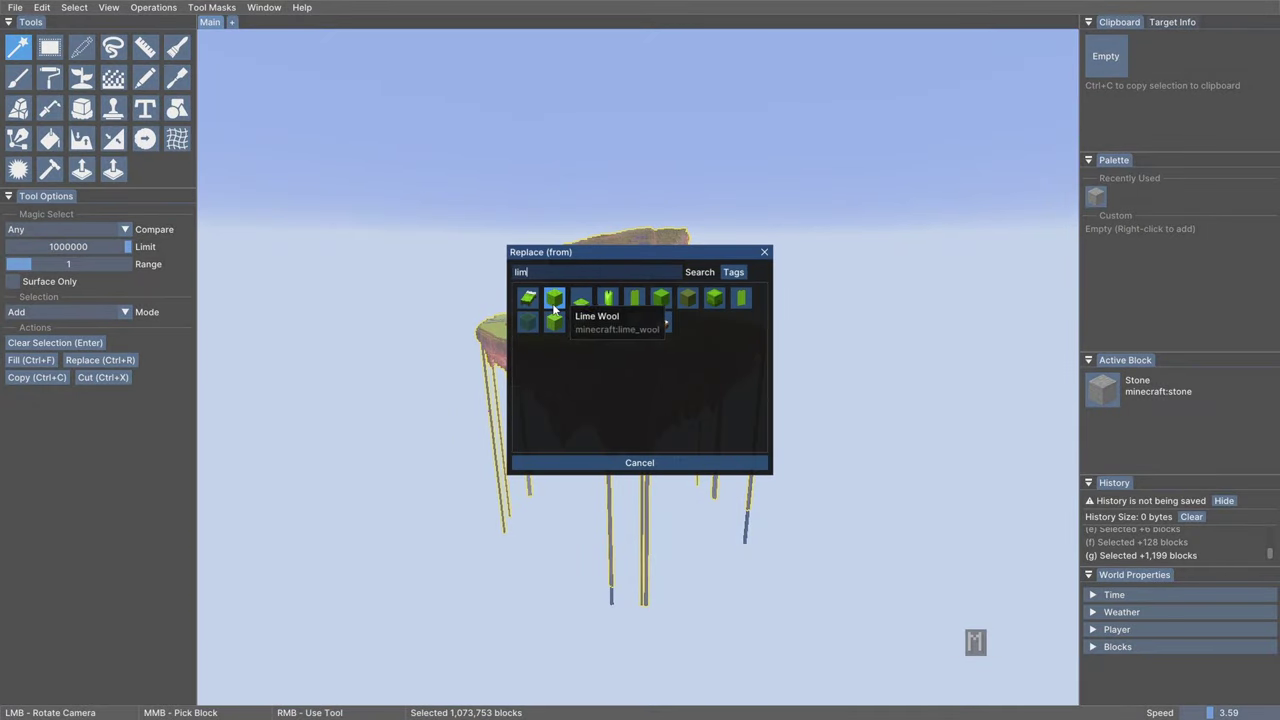
pyautogui.click(555, 298)
pyautogui.write('grass')
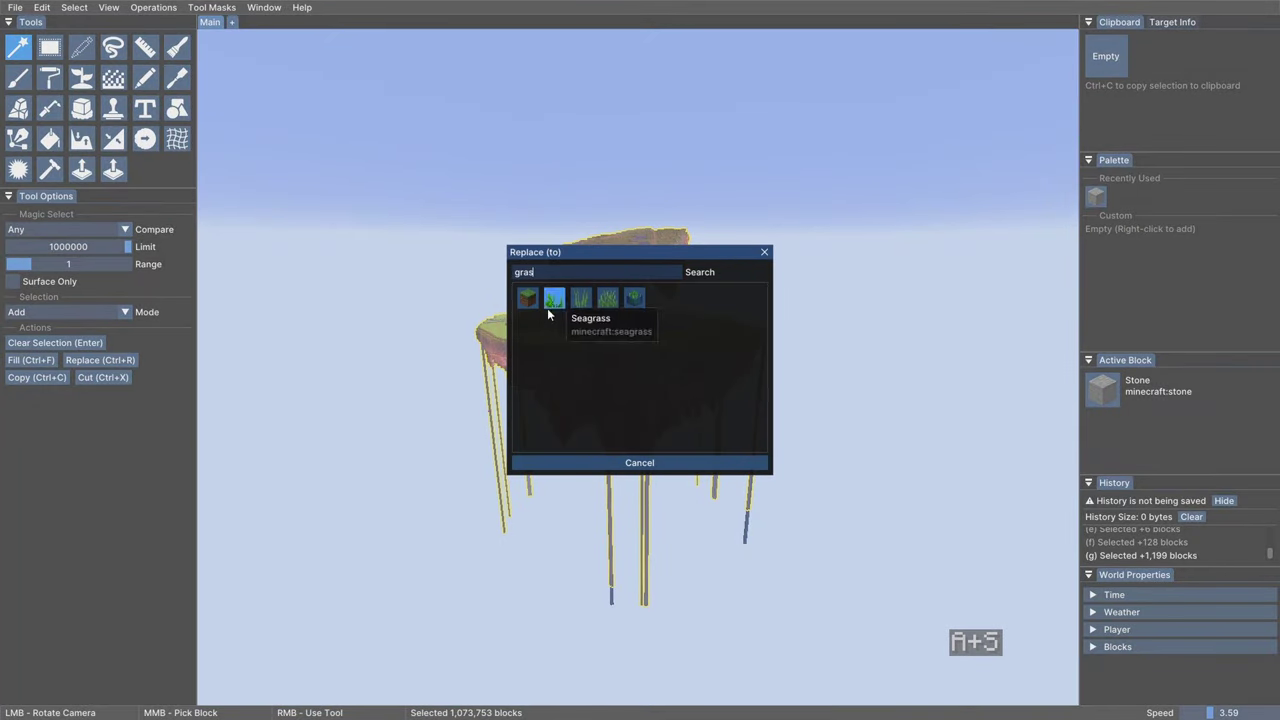
pyautogui.click(529, 300)
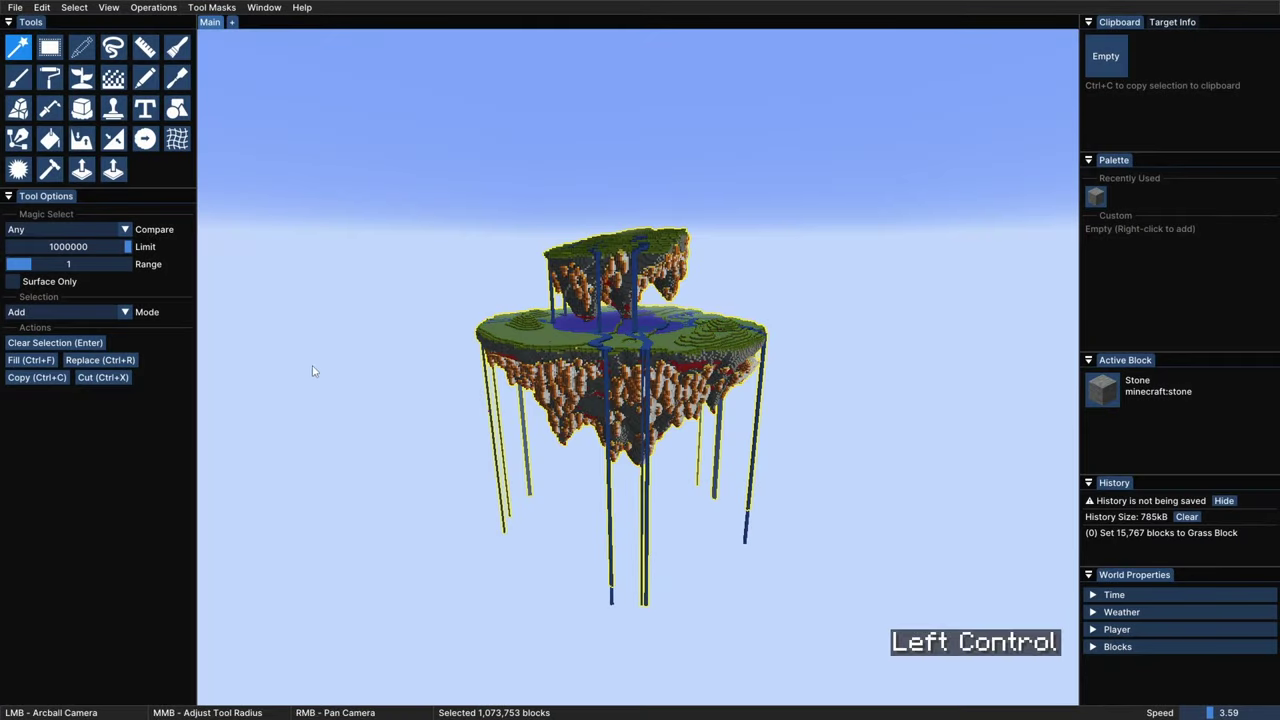
# Step: Replace the selection's green wool with Green Concrete Powder and its white wool with Oak Planks
pyautogui.hotkey('ctrl', 'r')
pyautogui.write('gree')
pyautogui.click(558, 298)
pyautogui.click(548, 323)
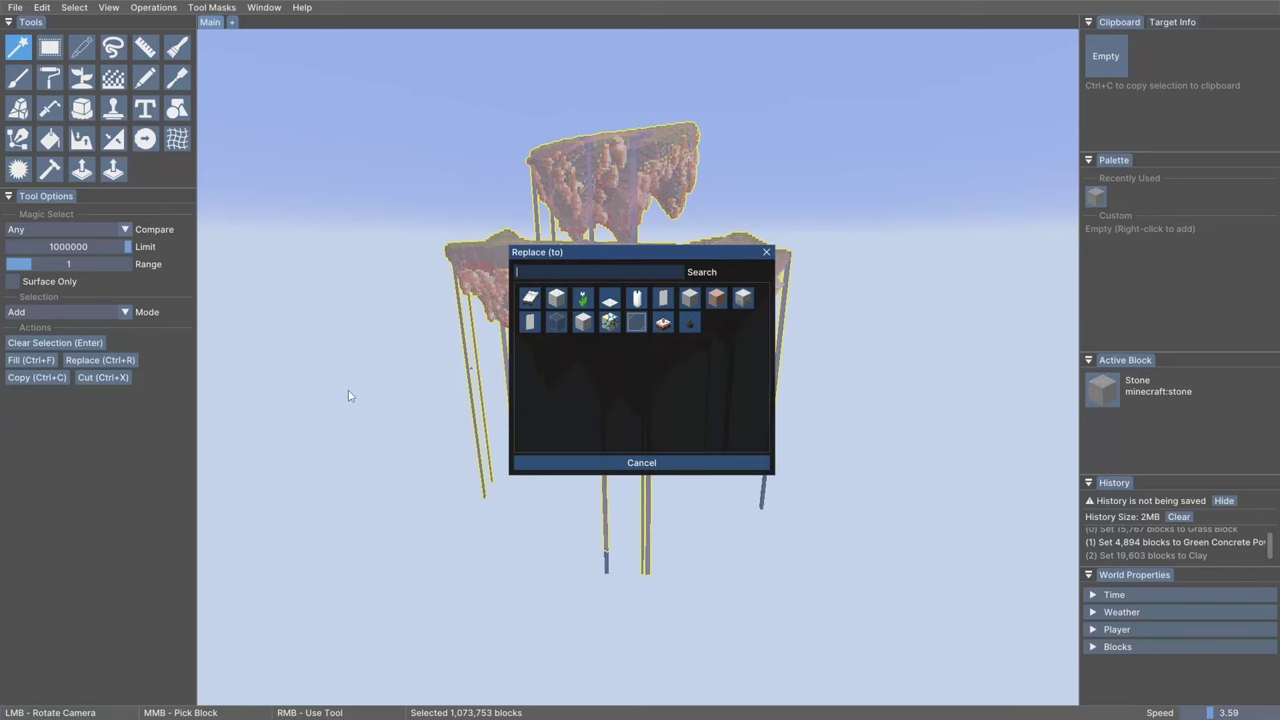
pyautogui.write('oak')
pyautogui.click(694, 302)
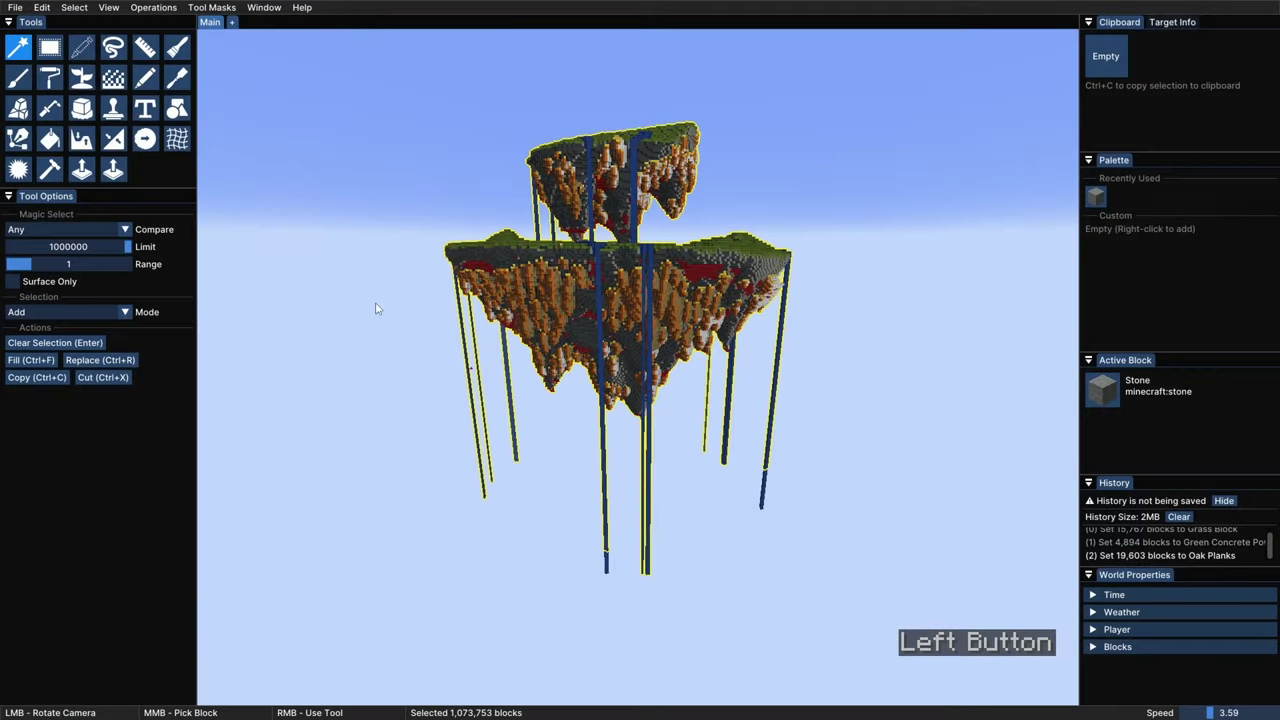
# Step: Replace the selection's orange wool with Packed Mud and its brown wool with Spruce Planks
pyautogui.hotkey('ctrl', 'r')
pyautogui.write('mud')
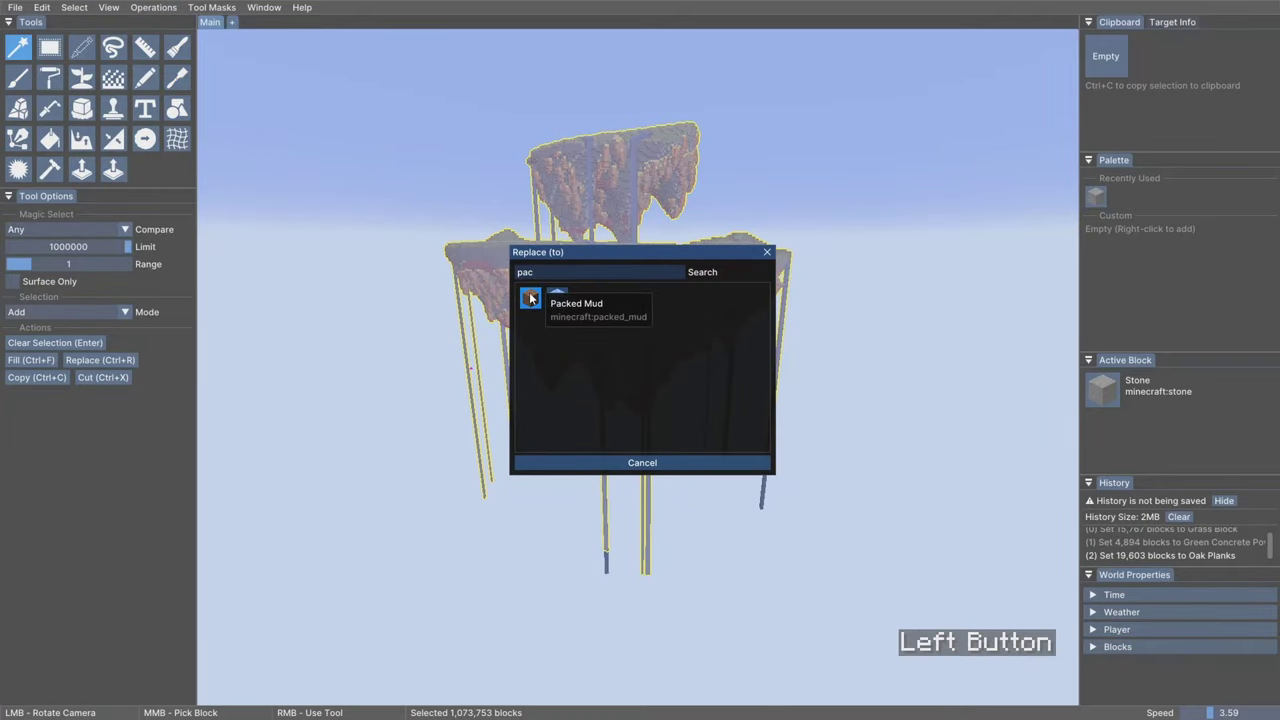
pyautogui.click(529, 297)
pyautogui.hotkey('ctrl', 'r')
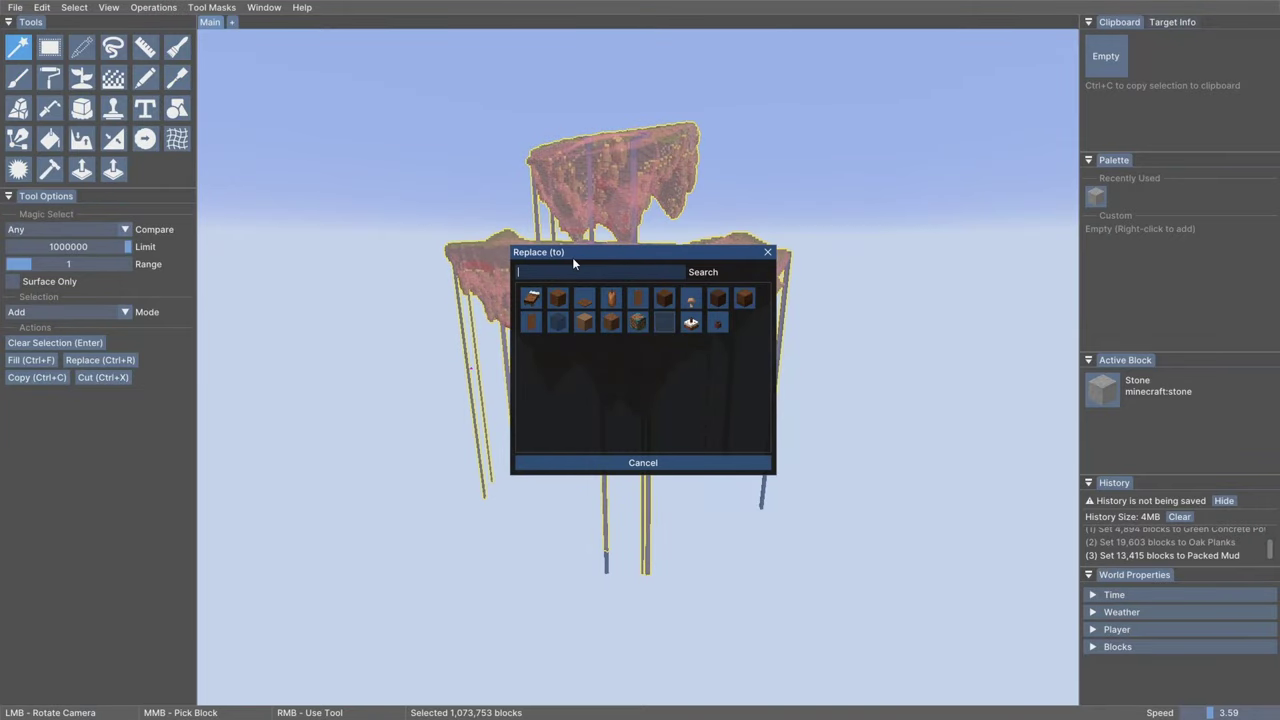
pyautogui.write('sp')
pyautogui.moveTo(573, 257); pyautogui.dragTo(289, 72)
pyautogui.click(403, 119)
# Step: Replace the next placeholder block in the islands' rock undersides with Brown Concrete
pyautogui.hotkey('ctrl', 'r')
pyautogui.write('bro')
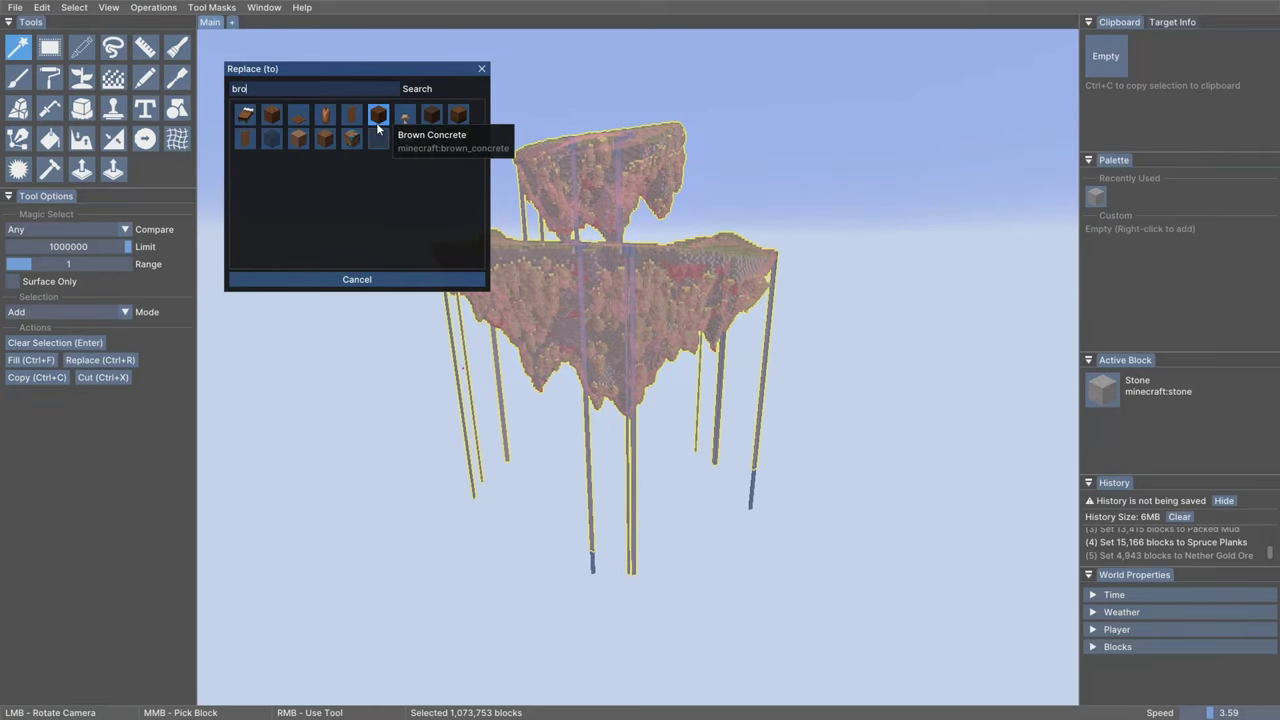
pyautogui.click(376, 122)
pyautogui.press('s')
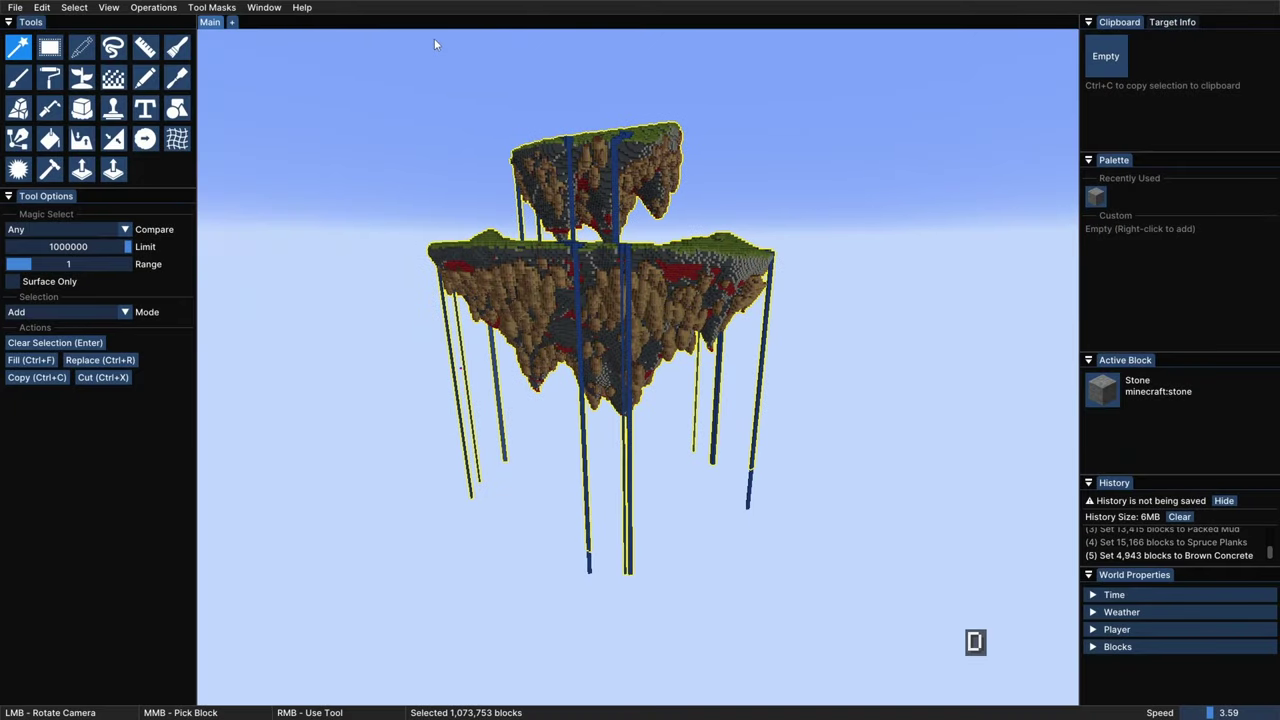
pyautogui.press('space')
pyautogui.press('shift')
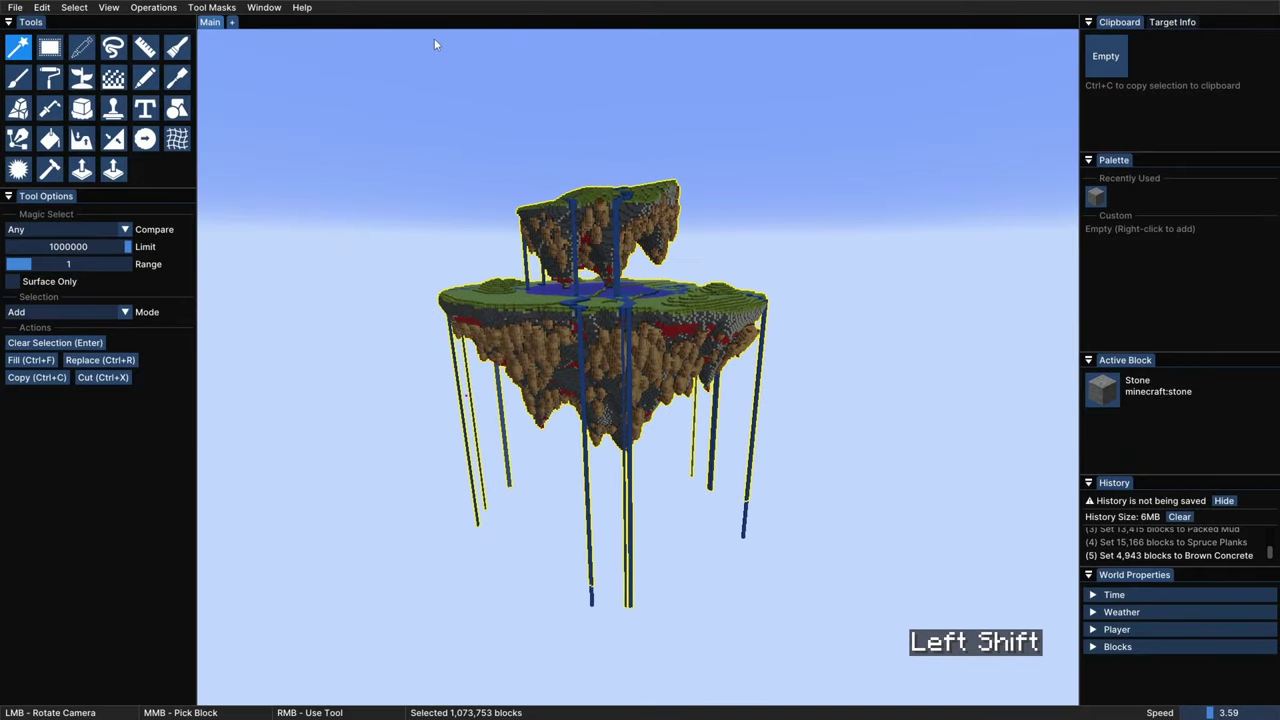
# Step: Mask to gray wool and paint a gradient of clay, andesite, stone, dead brain coral block and tuff over both islands with radius 22
pyautogui.press('w')
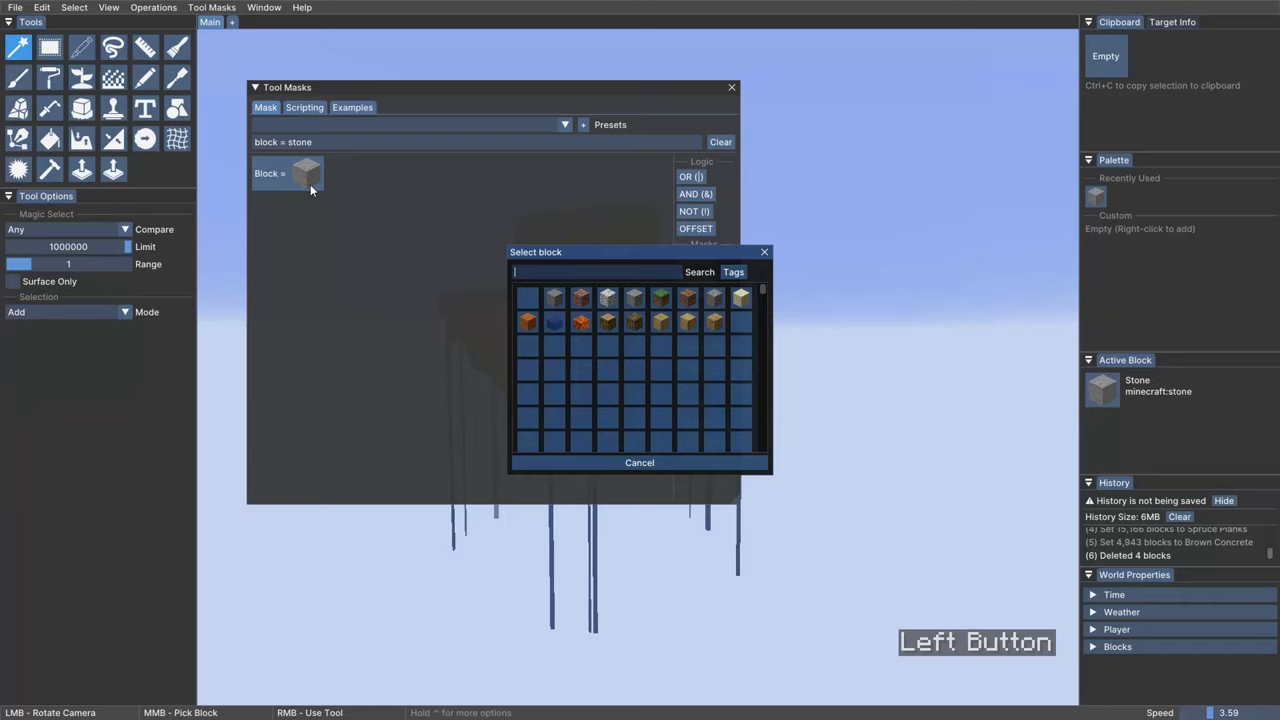
pyautogui.write('gra')
pyautogui.click(606, 298)
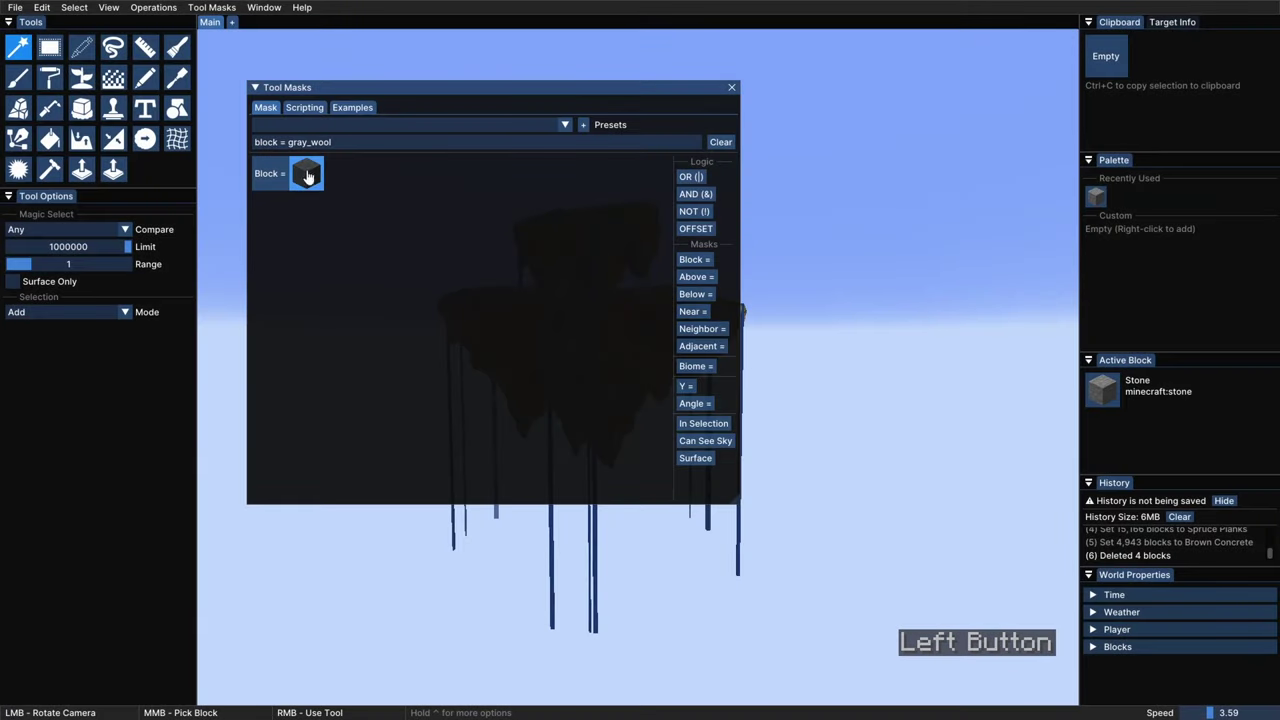
pyautogui.doubleClick(281, 88)
pyautogui.moveTo(281, 88); pyautogui.dragTo(262, 53)
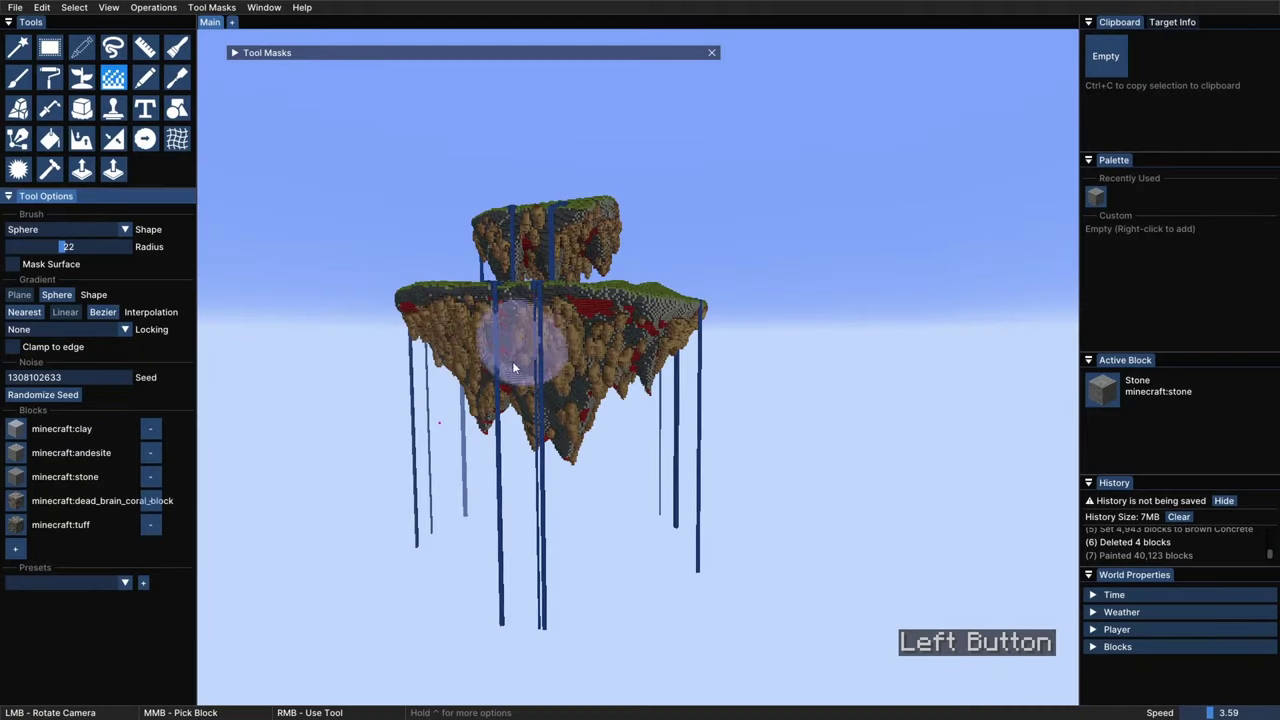
pyautogui.moveTo(485, 358)
pyautogui.mouseDown(button='right')
pyautogui.moveTo(633, 339)
pyautogui.moveTo(617, 308)
pyautogui.mouseUp(button='right')
pyautogui.moveTo(562, 430); pyautogui.dragTo(562, 430, button='right')
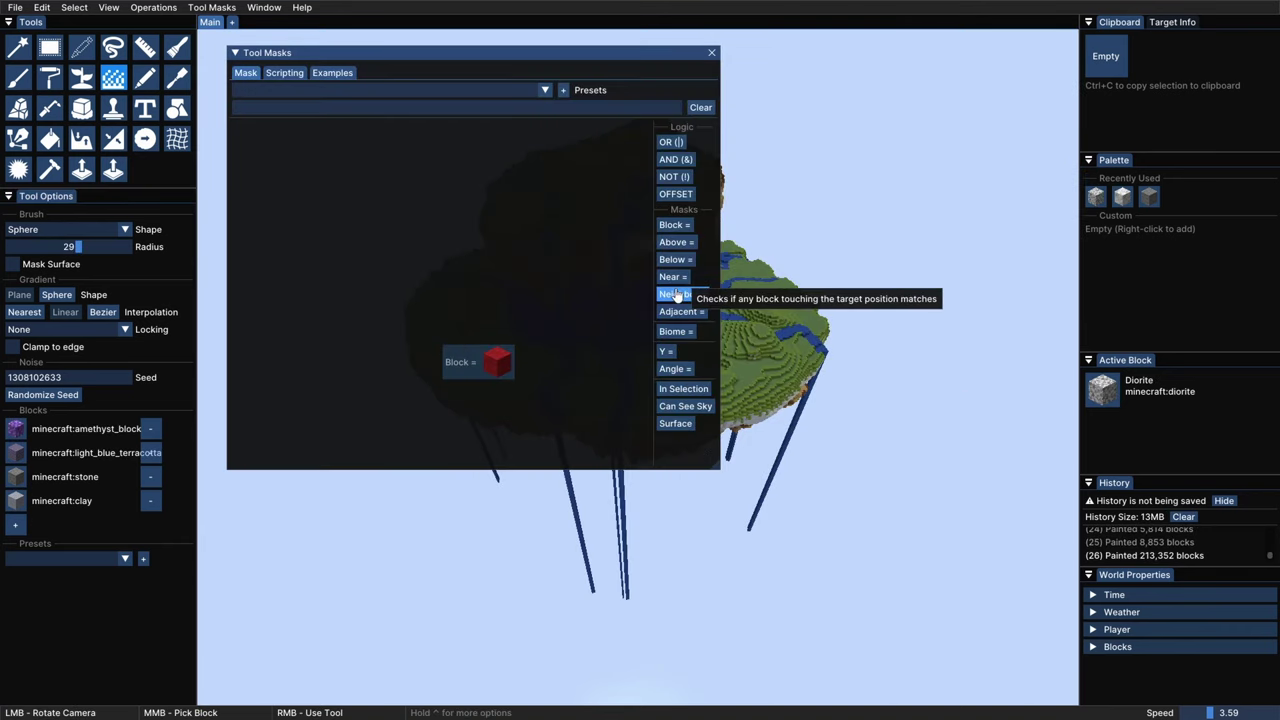
# Step: Add a Neighbor condition to the tool mask and paint the Cherry Grove biome over the islands with the Biome Painter, filling vertically
pyautogui.moveTo(672, 296); pyautogui.dragTo(294, 166)
pyautogui.click(302, 147)
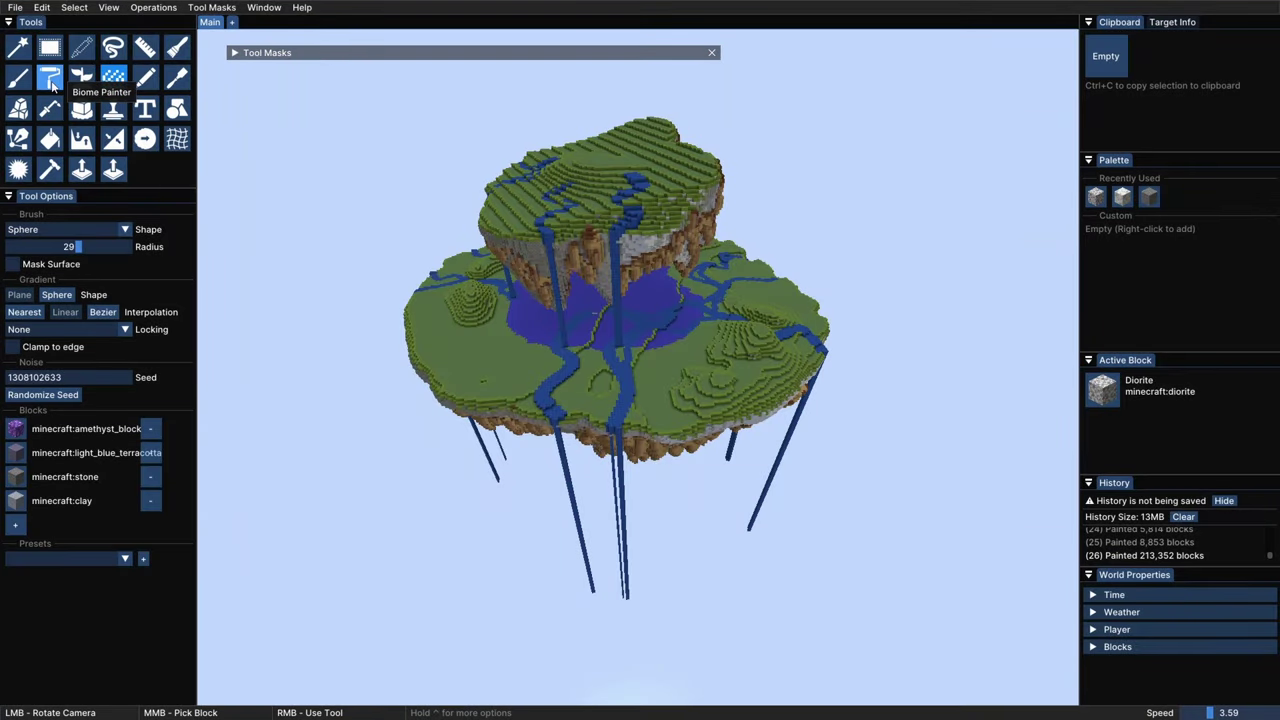
pyautogui.click(50, 80)
pyautogui.click(127, 279)
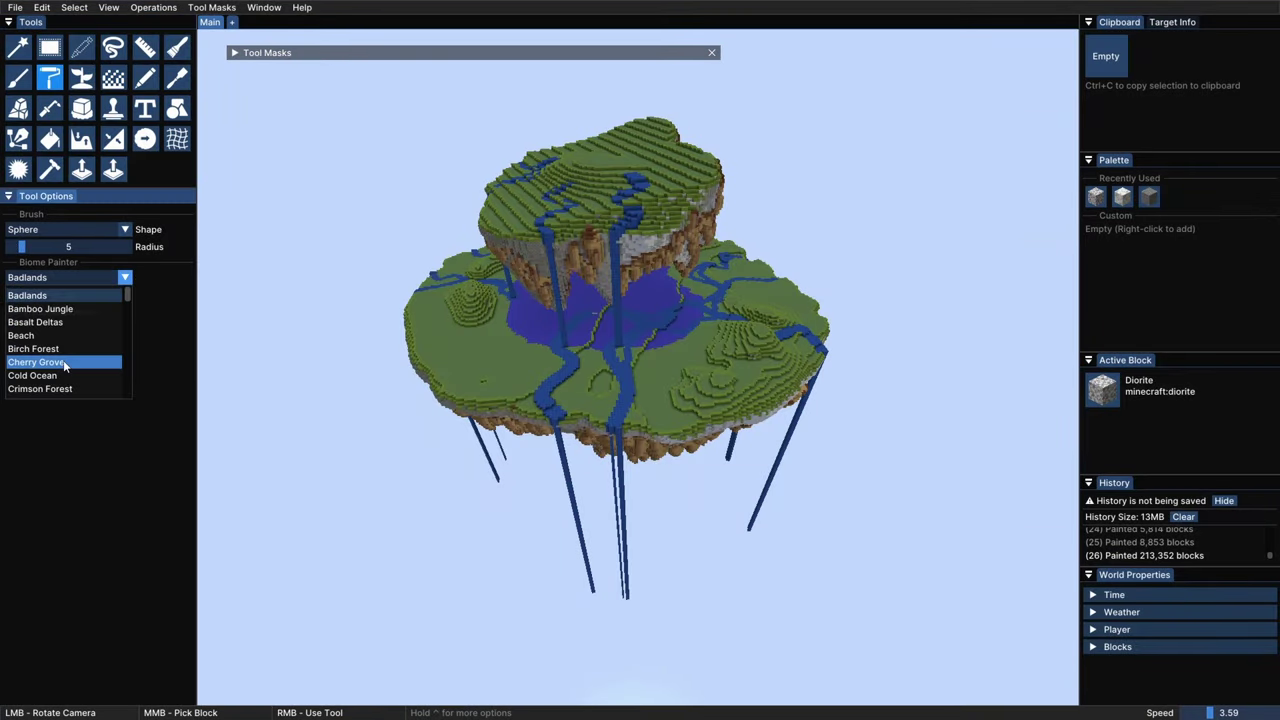
pyautogui.click(110, 361)
pyautogui.keyDown('ctrl'); pyautogui.moveTo(513, 390); pyautogui.dragTo(432, 300, button='middle'); pyautogui.keyUp('ctrl')
pyautogui.moveTo(432, 300)
pyautogui.mouseDown(button='right')
pyautogui.moveTo(678, 369)
pyautogui.moveTo(481, 215)
pyautogui.mouseUp(button='right')
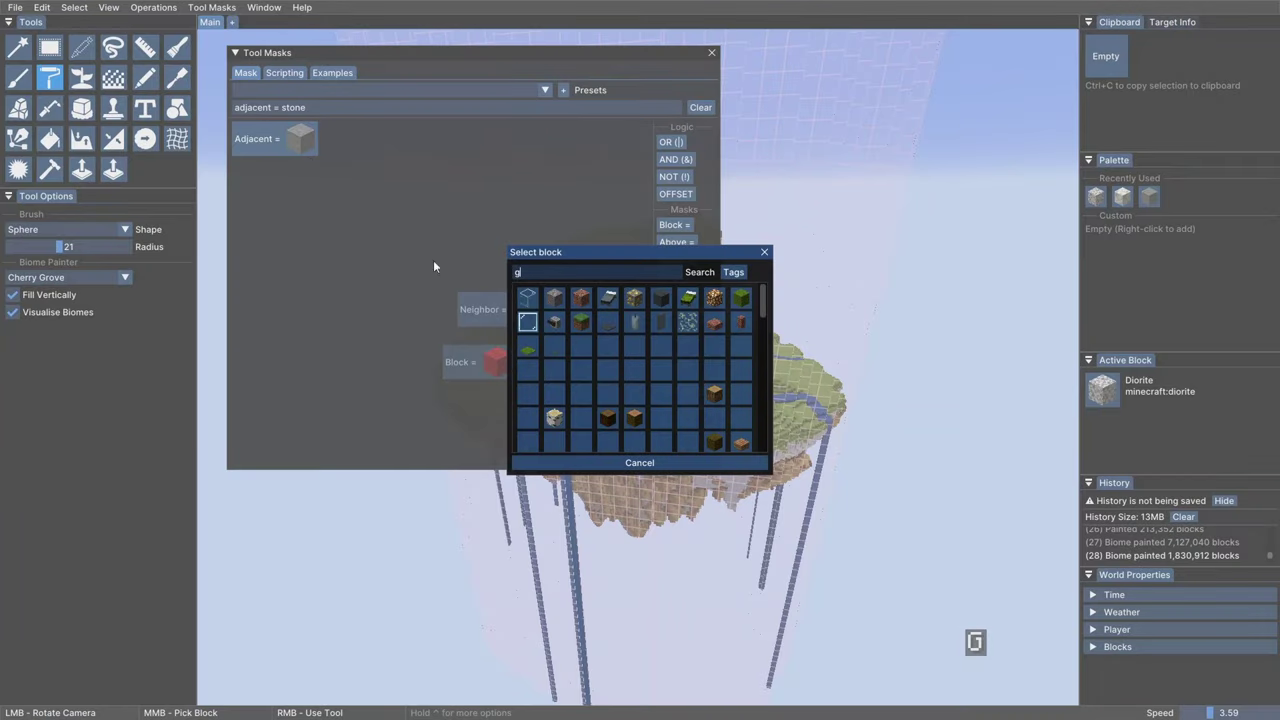
# Step: Set the Adjacent mask's block to Green Concrete Powder and collapse the tool mask window
pyautogui.write('ree')
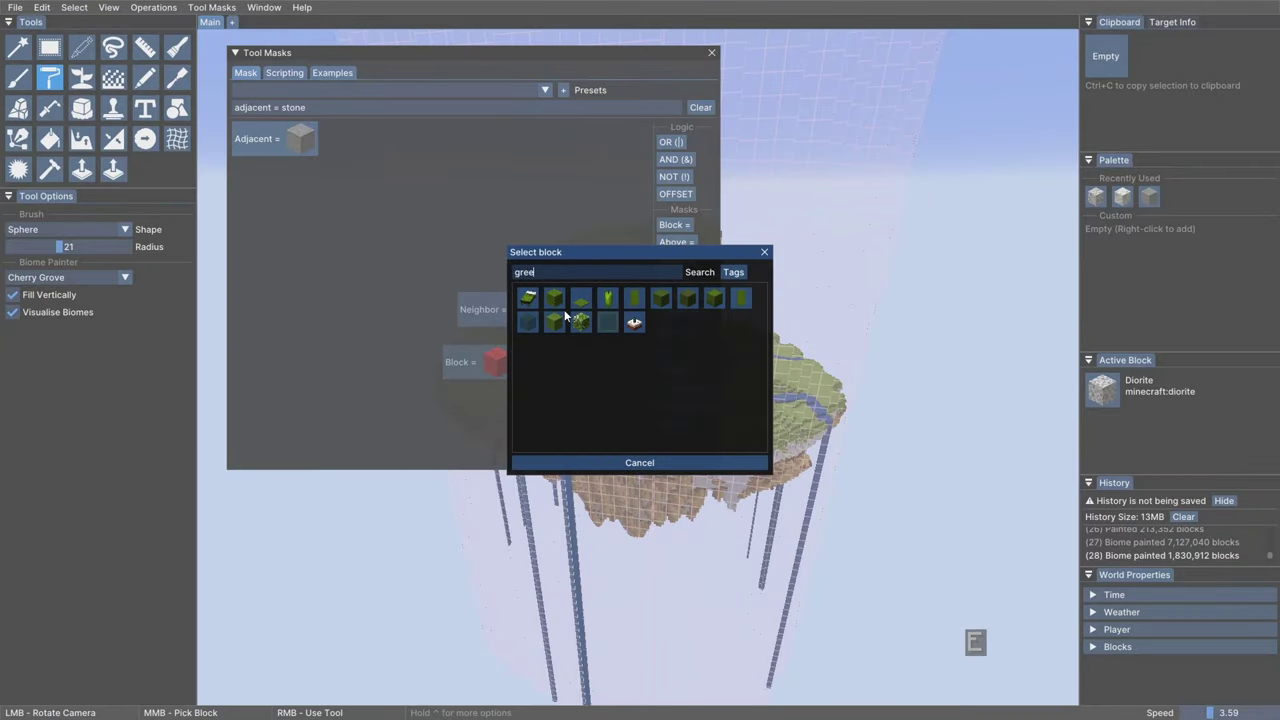
pyautogui.click(563, 317)
pyautogui.click(237, 53)
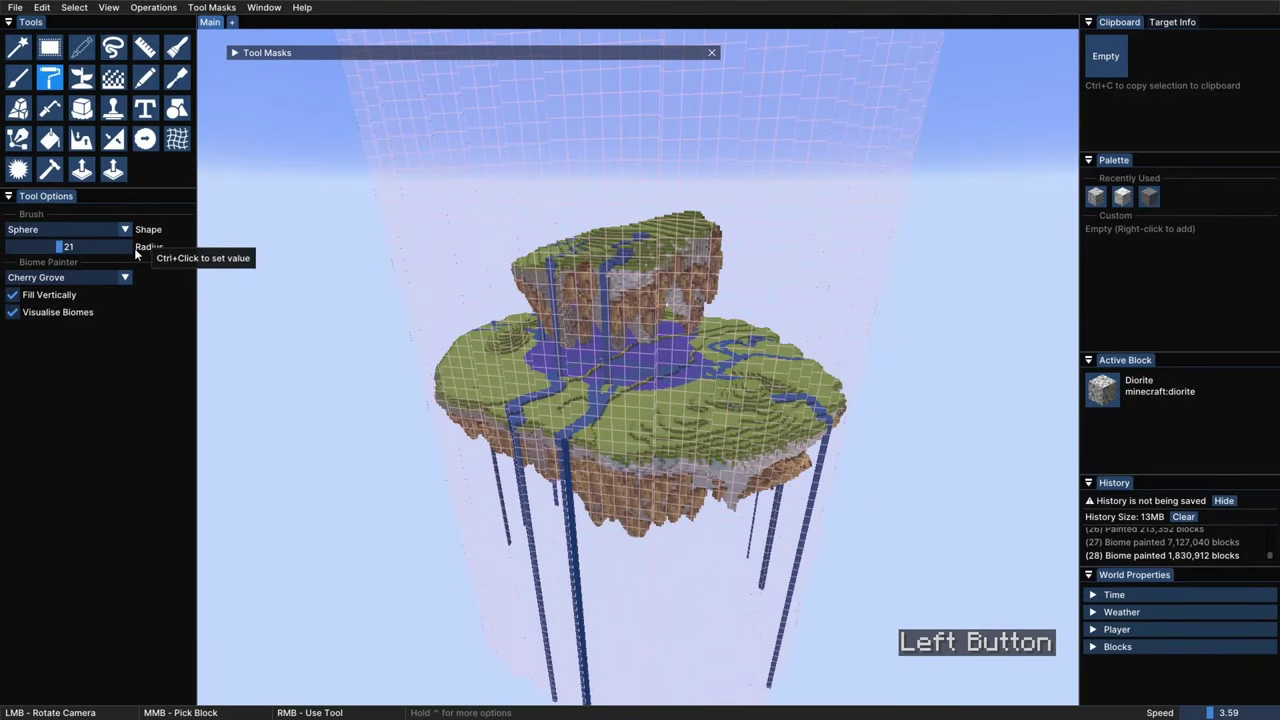
# Step: Try painting the Dark Forest biome over the lower island with the radius 21 brush
pyautogui.click(124, 278)
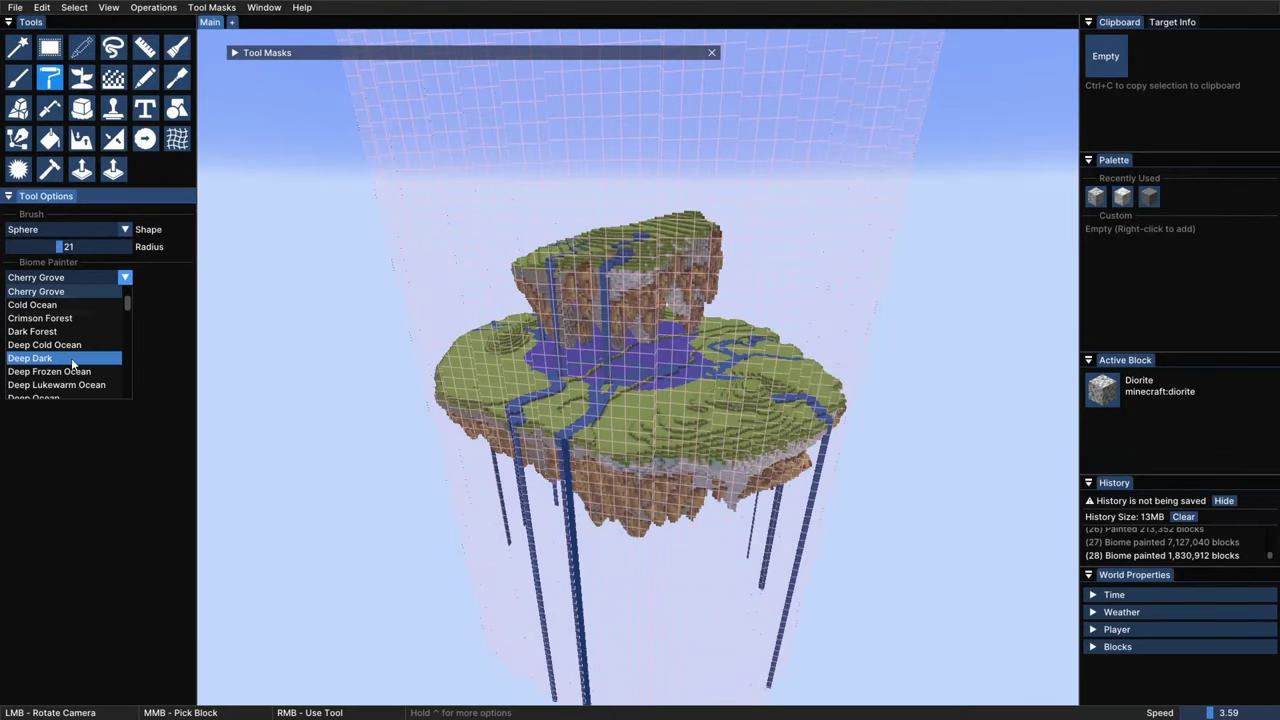
pyautogui.click(48, 334)
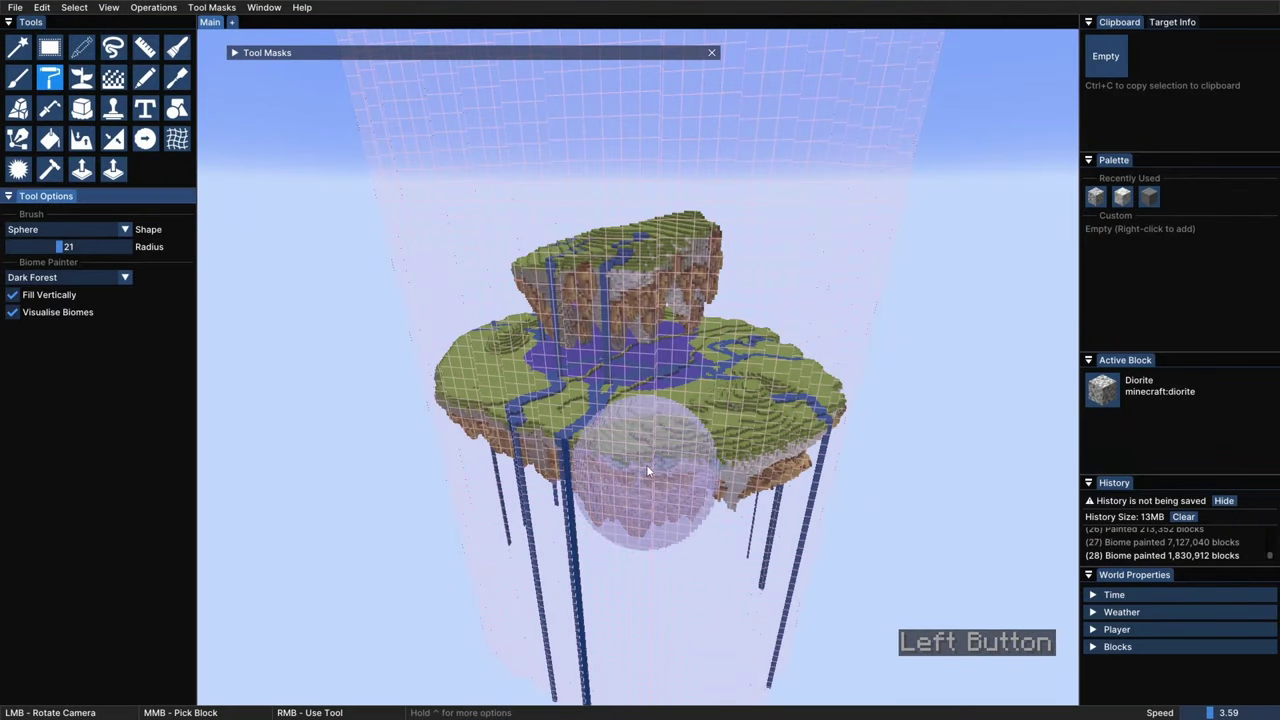
pyautogui.moveTo(646, 464); pyautogui.dragTo(545, 431, button='right')
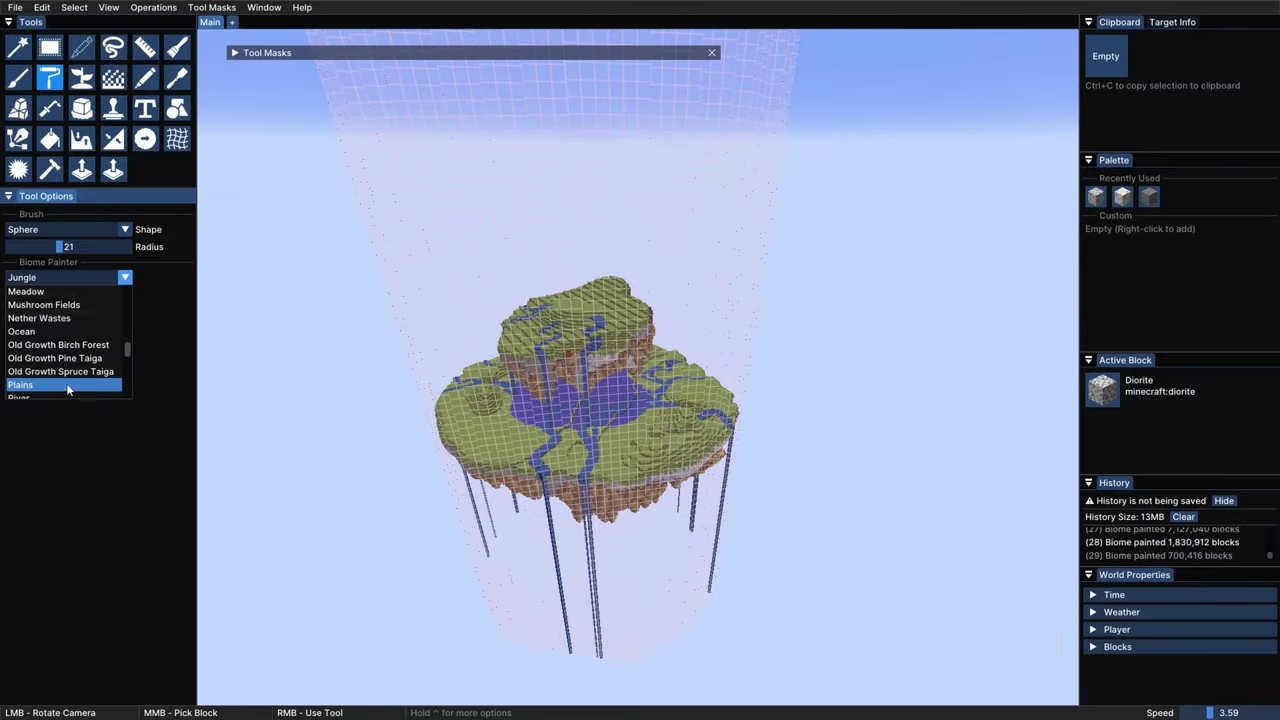
# Step: Paint the Plains biome over the islands with the radius 21 brush
pyautogui.click(66, 384)
pyautogui.moveTo(560, 460)
pyautogui.mouseDown(button='right')
pyautogui.moveTo(540, 450)
pyautogui.moveTo(502, 380)
pyautogui.mouseUp(button='right')
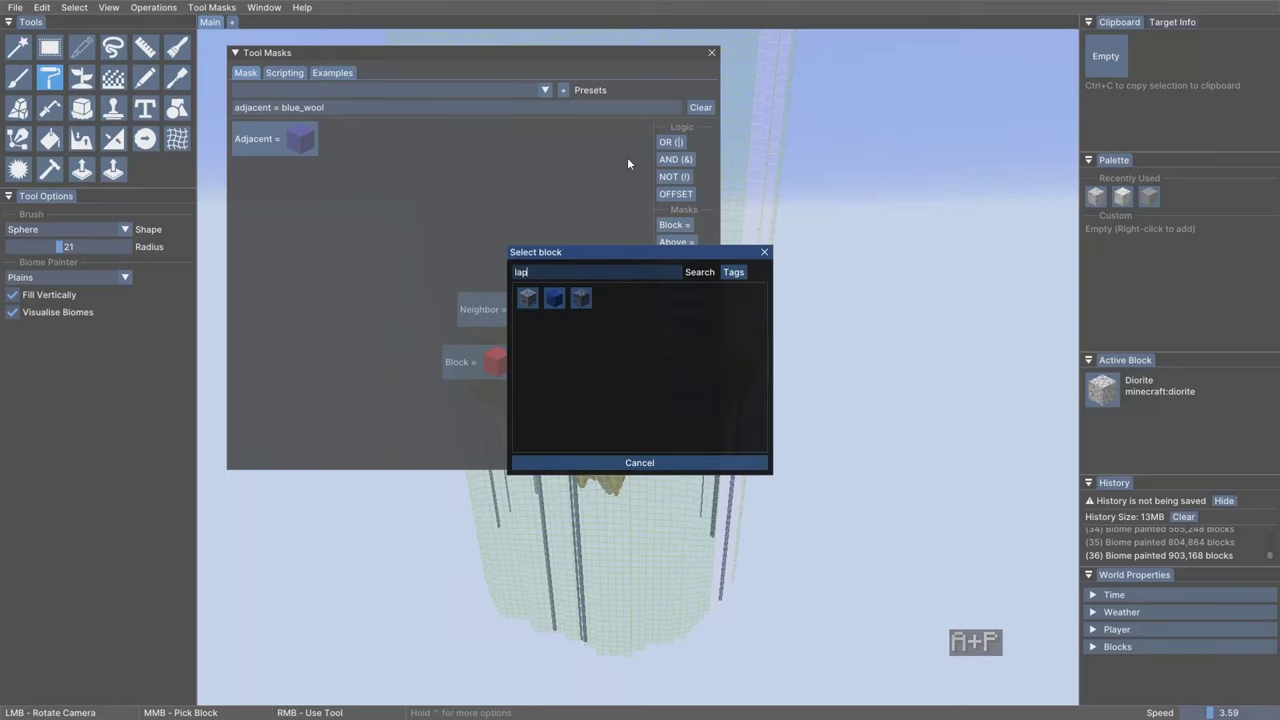
# Step: Set the Adjacent mask to the lapis block, make Water the active block and paint the rivers, lake and waterfalls with radius 50
pyautogui.click(561, 301)
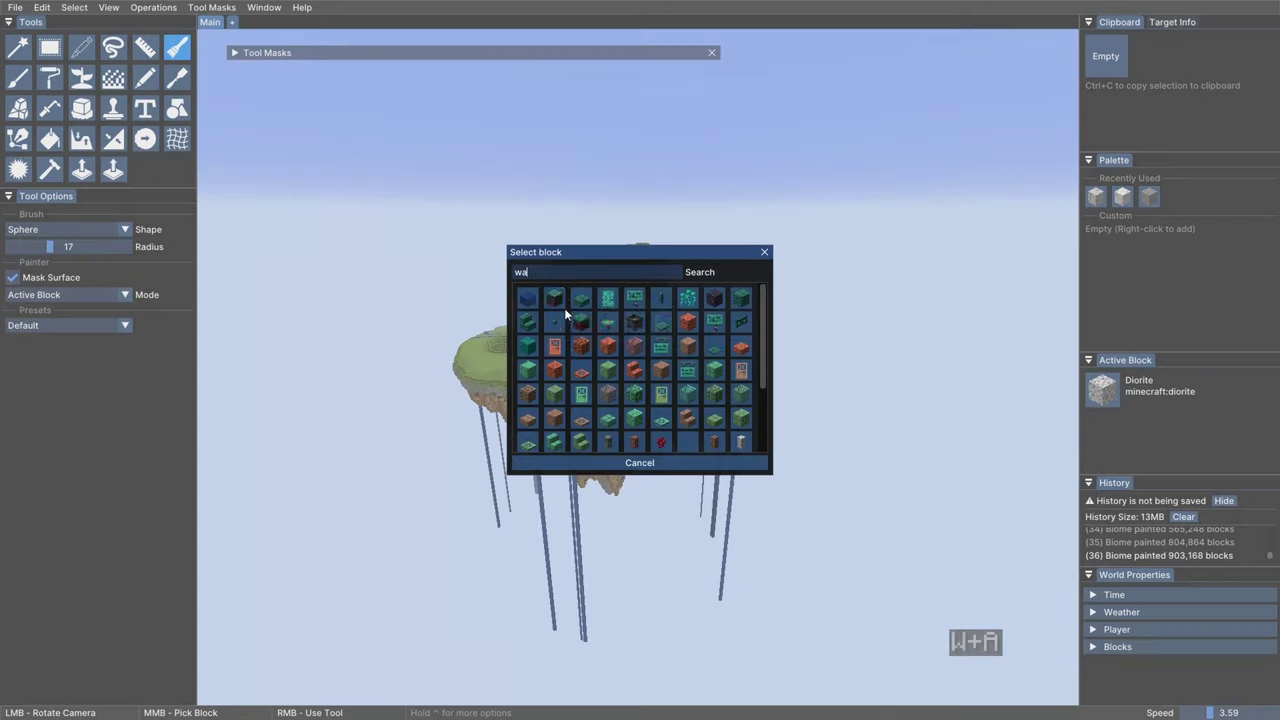
pyautogui.click(564, 308)
pyautogui.keyDown('ctrl'); pyautogui.moveTo(541, 410); pyautogui.dragTo(509, 423, button='middle'); pyautogui.keyUp('ctrl')
pyautogui.rightClick(490, 466)
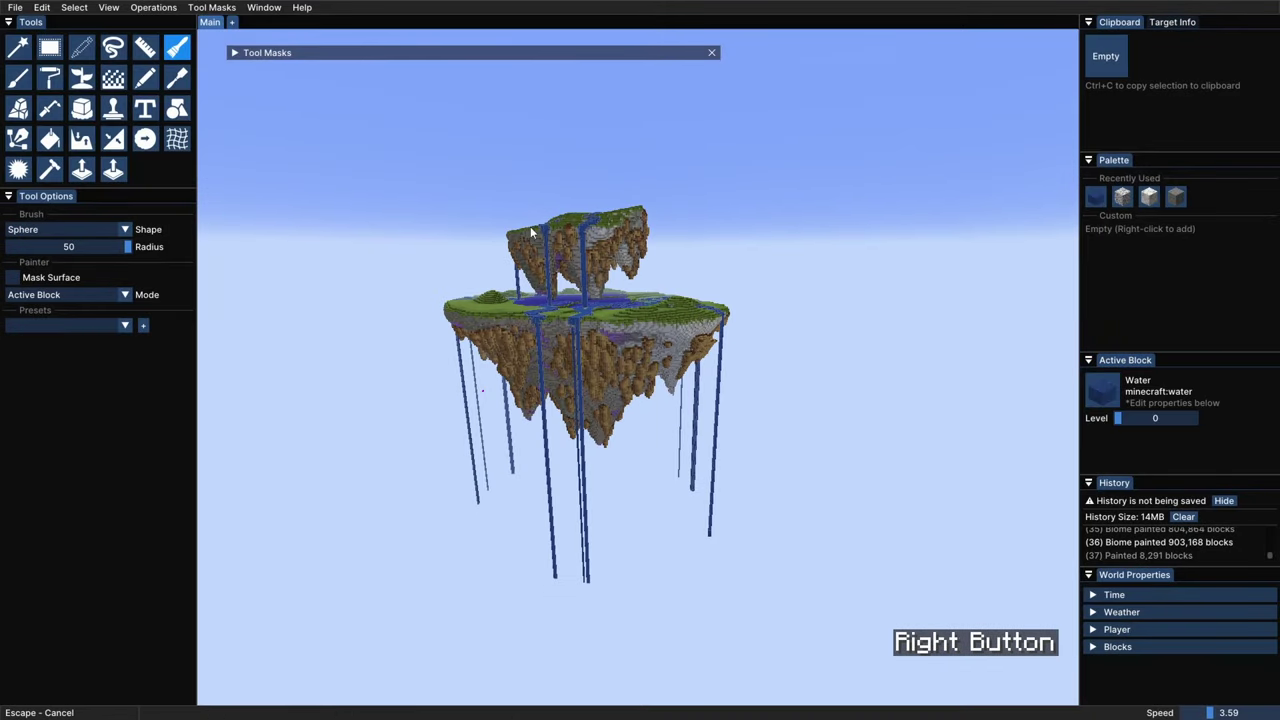
pyautogui.moveTo(694, 385); pyautogui.dragTo(686, 325, button='right')
# Step: Examine the islands' water, grass and rock textures from several distances and heights in game view
pyautogui.moveTo(686, 325)
pyautogui.keyDown('ctrl'); pyautogui.mouseDown()
pyautogui.moveTo(628, 375)
pyautogui.moveTo(675, 394)
pyautogui.mouseUp(); pyautogui.keyUp('ctrl')
pyautogui.hotkey('ctrl', 'd')
pyautogui.hotkey('ctrl', 's')
pyautogui.keyDown('ctrl'); pyautogui.scroll(3, 651, 371); pyautogui.keyUp('ctrl')
pyautogui.rightClick(675, 394)
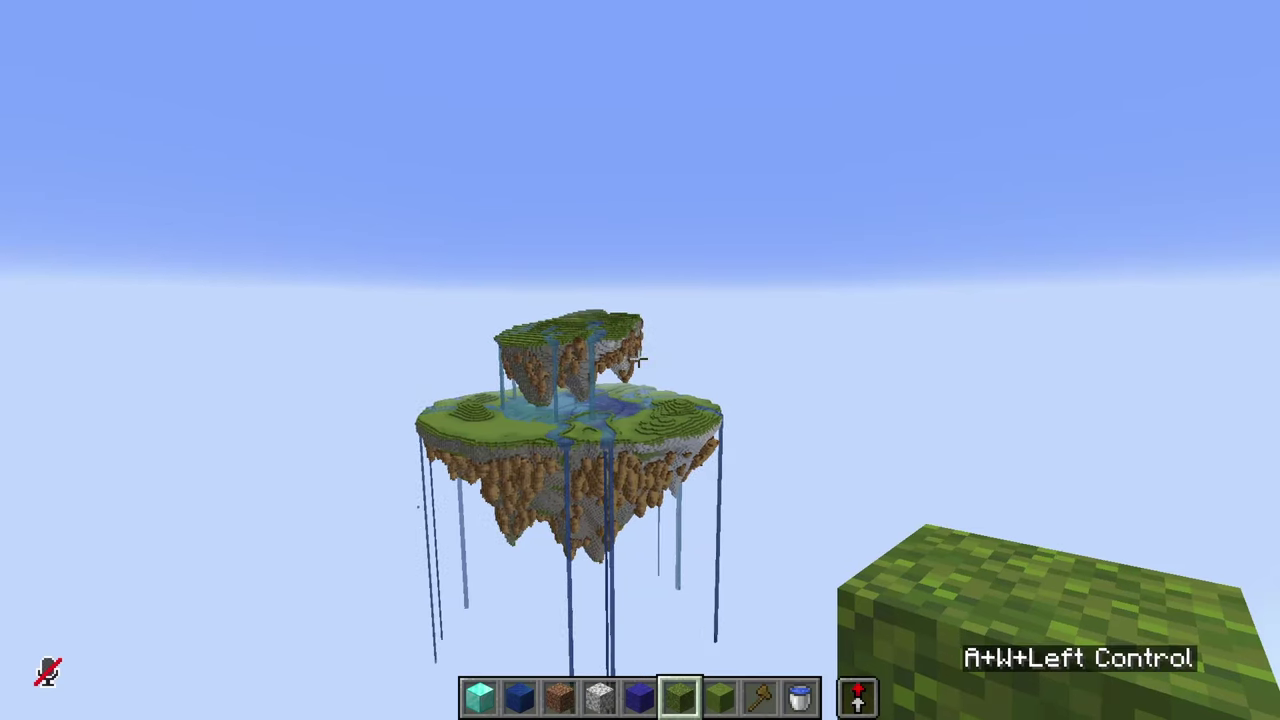
pyautogui.press('s')
pyautogui.press('w')
pyautogui.press('s')
pyautogui.press('shift')
pyautogui.press('d')
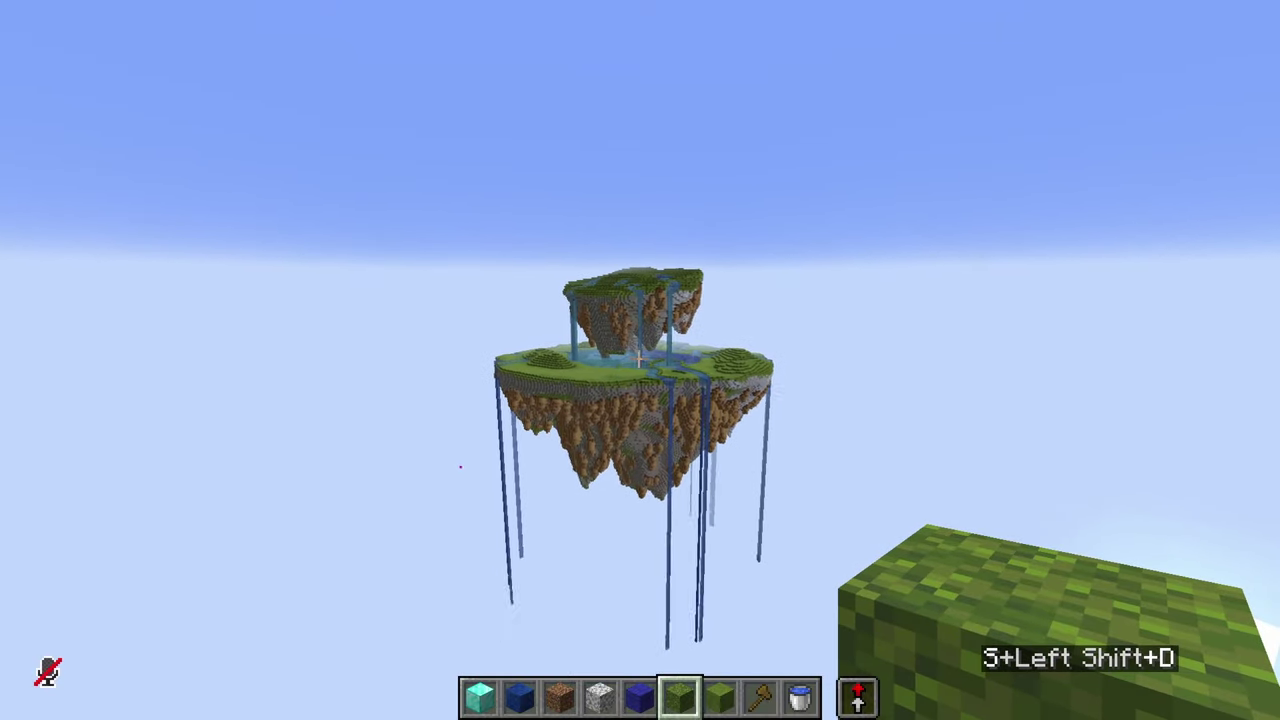
pyautogui.press('s')
pyautogui.press('d')
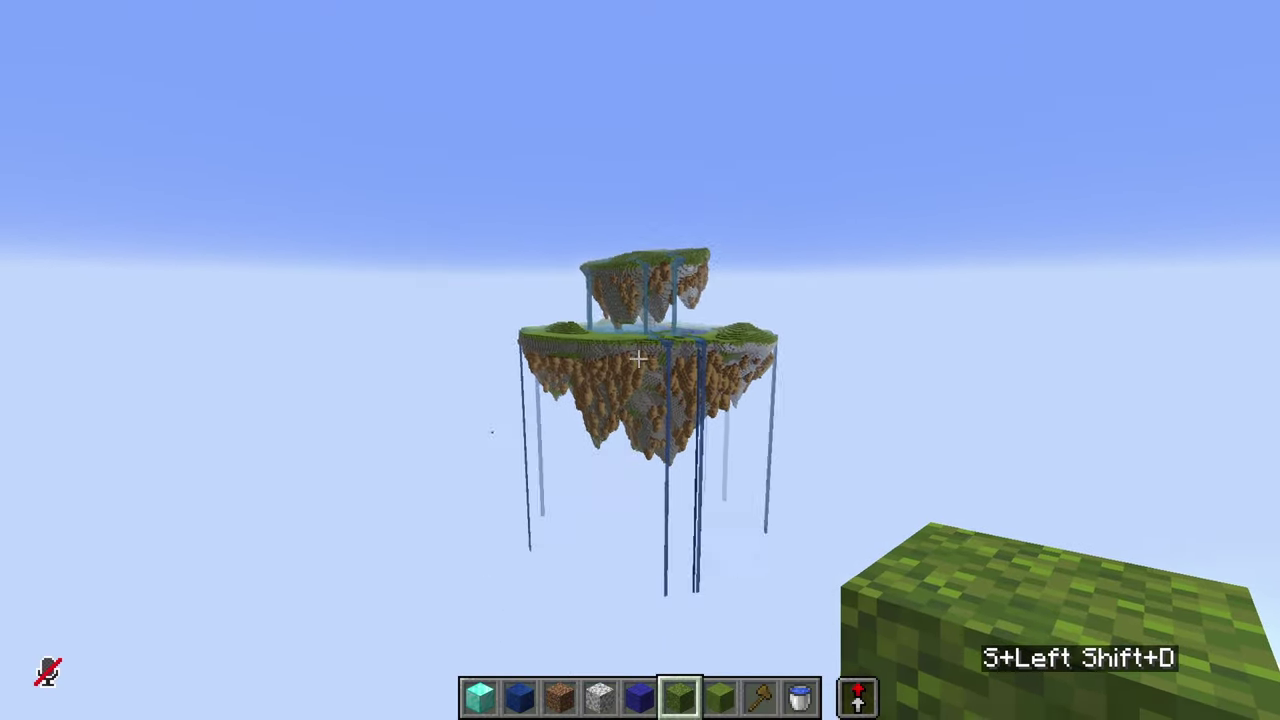
pyautogui.press('shift')
pyautogui.press('s')
pyautogui.press('w')
pyautogui.press('ctrl')
pyautogui.press('space')
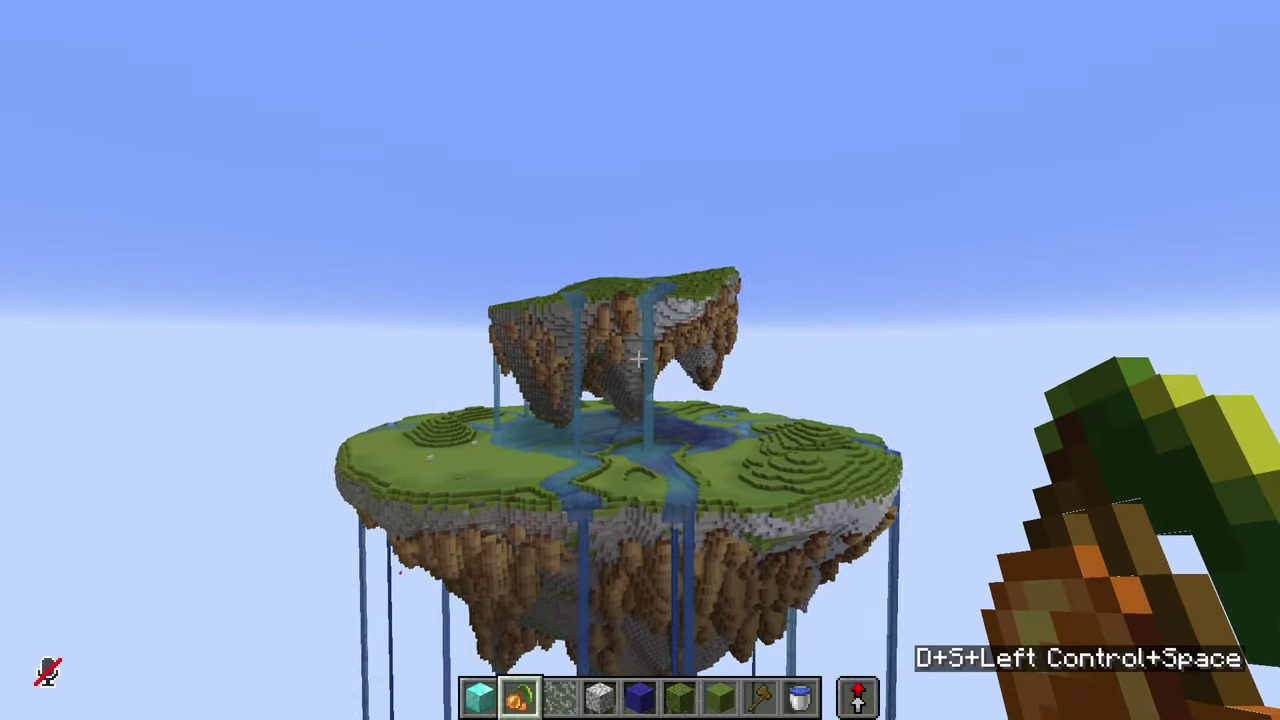
pyautogui.hotkey('ctrl', 's')
pyautogui.press('a')
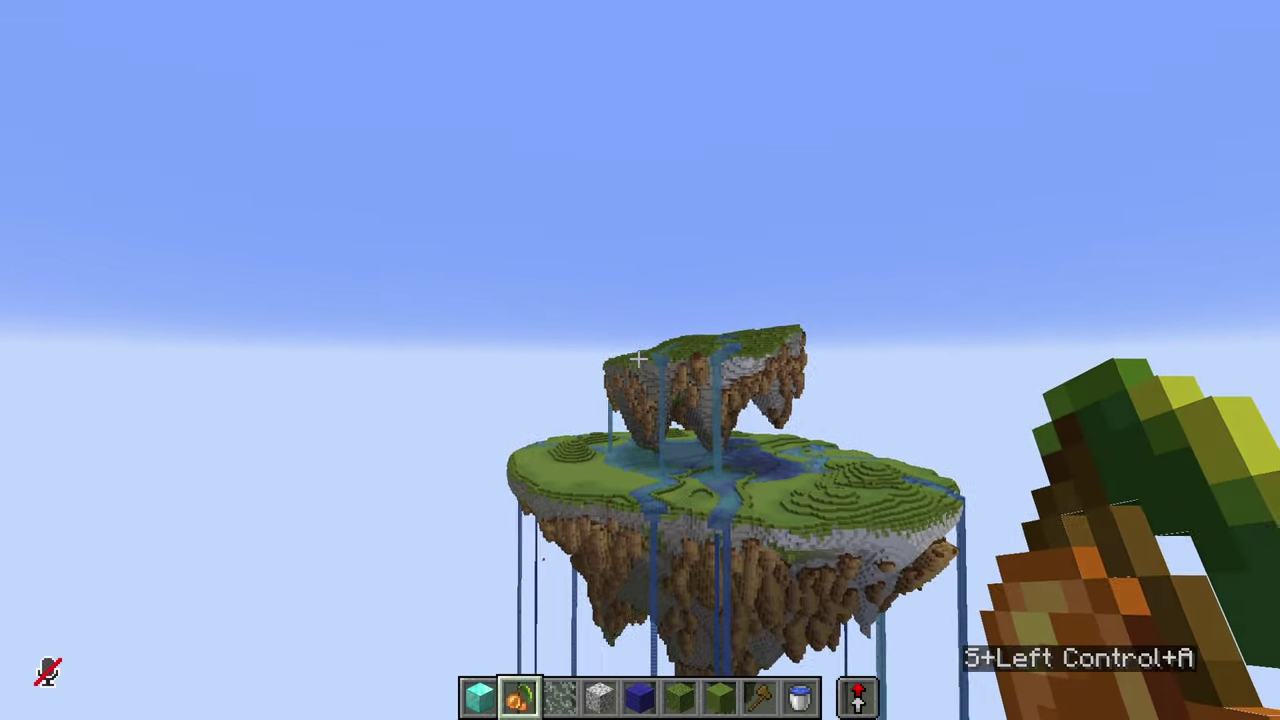
# Step: Extrude the gold-block Bezier curve with a new point above the upper island
pyautogui.press('Shift_R')
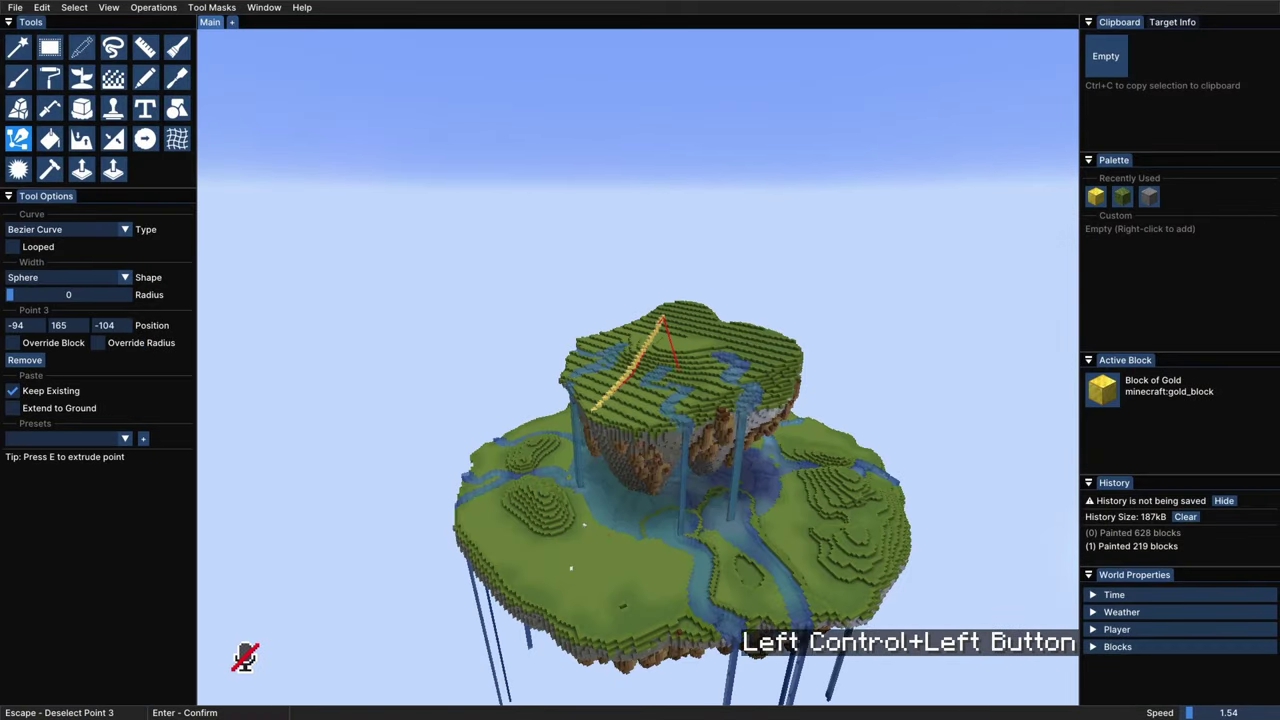
pyautogui.keyDown('ctrl'); pyautogui.moveTo(730, 390); pyautogui.dragTo(653, 290); pyautogui.keyUp('ctrl')
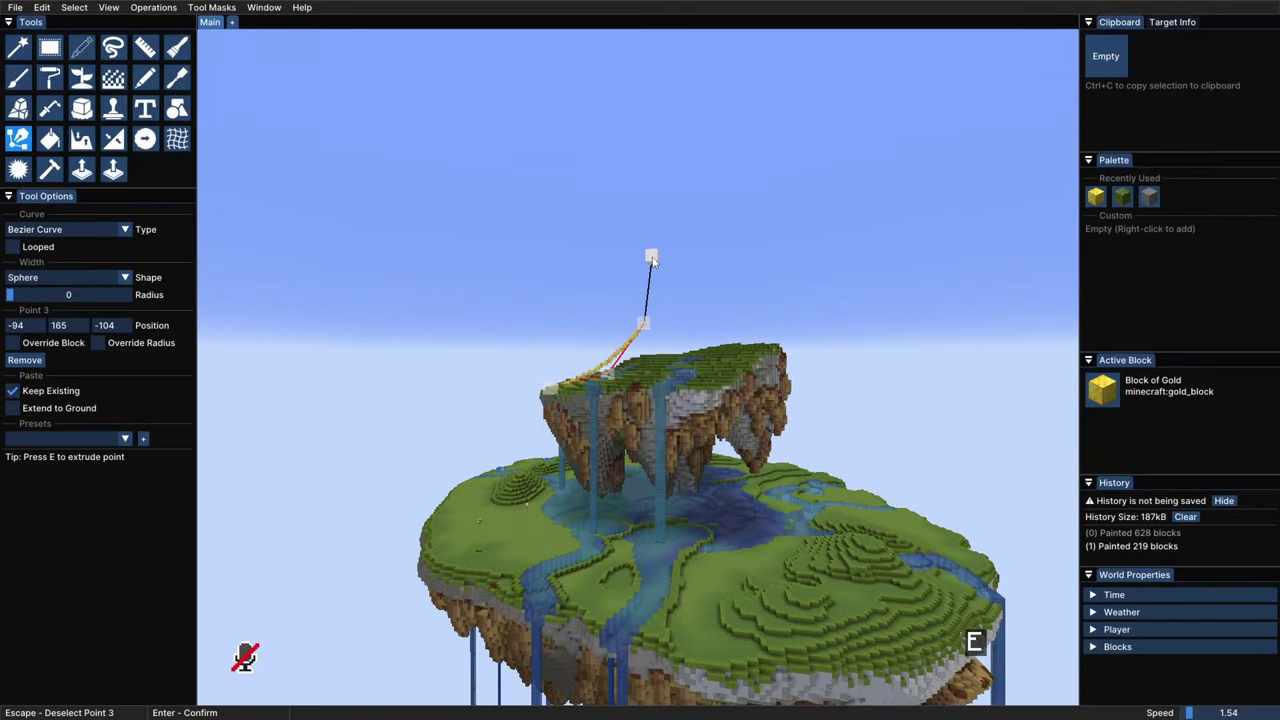
pyautogui.rightClick(652, 258)
pyautogui.press('e')
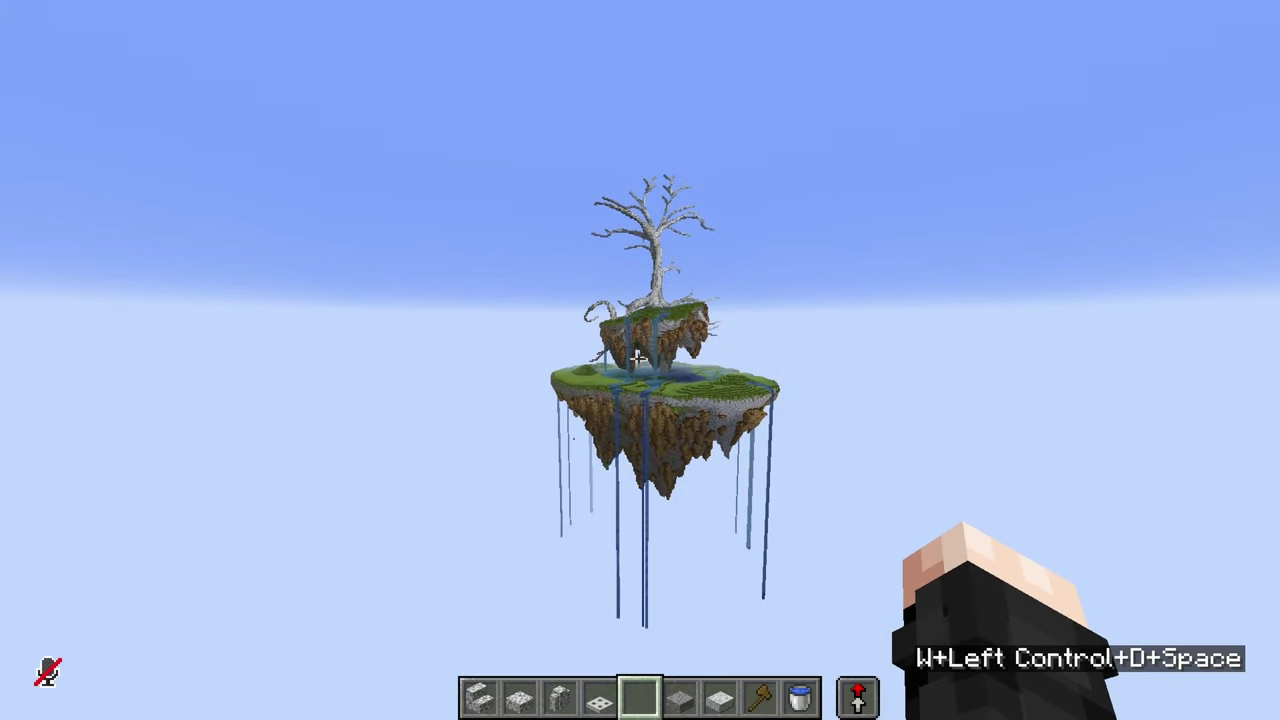
pyautogui.press('a')
pyautogui.press('d')
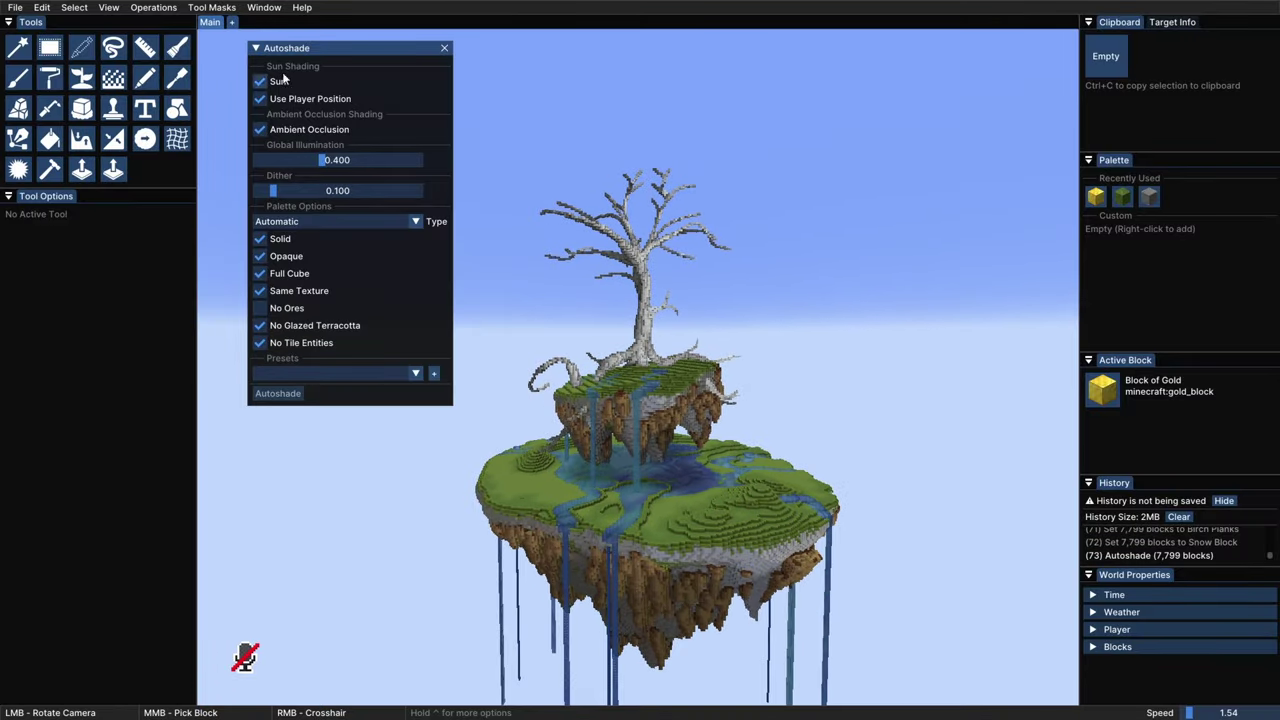
# Step: Collapse the Autoshade settings and view the shaded bare tree above the floating islands
pyautogui.click(256, 48)
pyautogui.keyDown('ctrl'); pyautogui.moveTo(643, 360); pyautogui.dragTo(640, 250); pyautogui.keyUp('ctrl')
pyautogui.press('a')
pyautogui.press('s')
pyautogui.keyDown('ctrl'); pyautogui.scroll(-3, 643, 360); pyautogui.keyUp('ctrl')
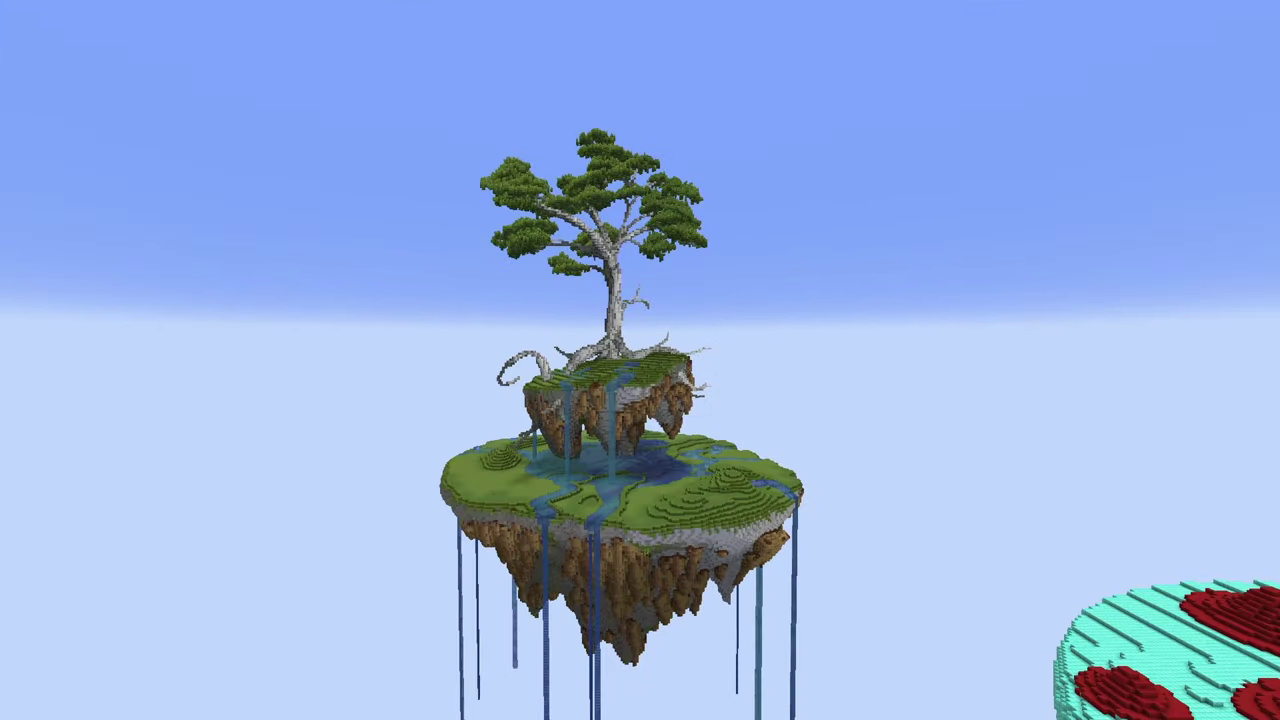
# Step: Examine the leafy tree, the floating islands and the red-and-turquoise placeholder disc from several distances and heights in game view
pyautogui.press('F1')
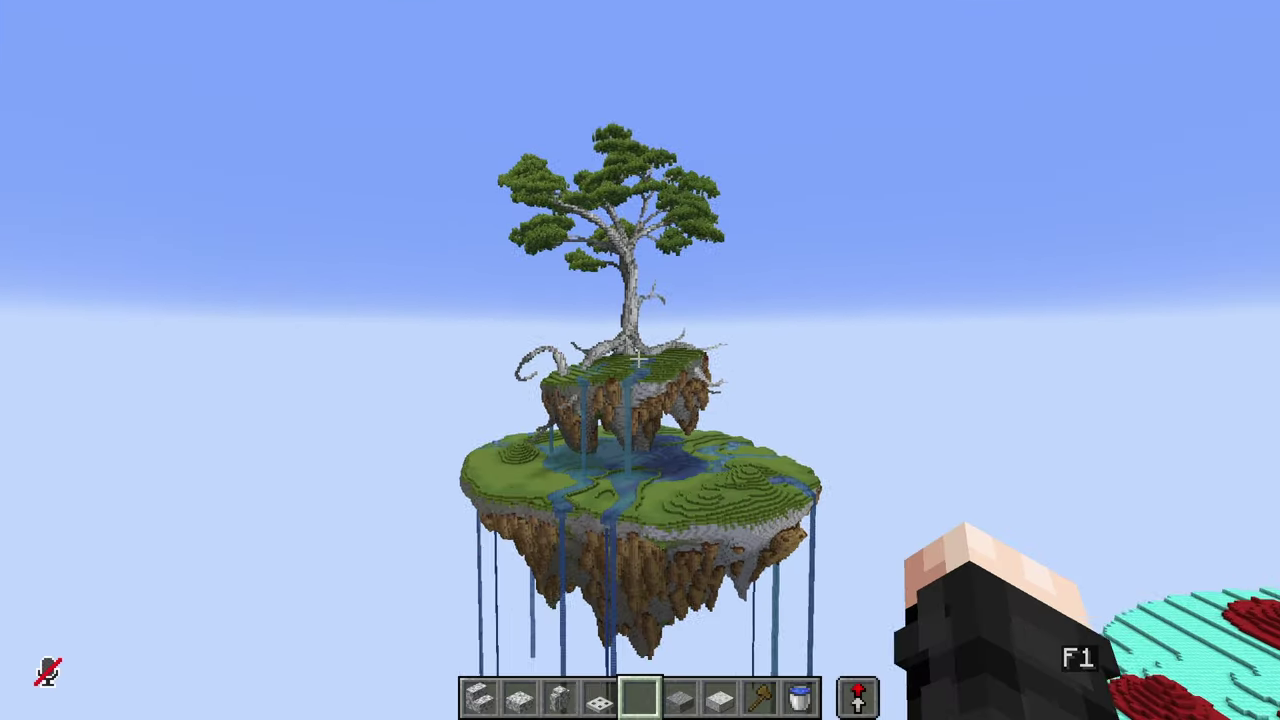
pyautogui.hotkey('ctrl', 'w', 'a')
pyautogui.press('space')
pyautogui.press('d')
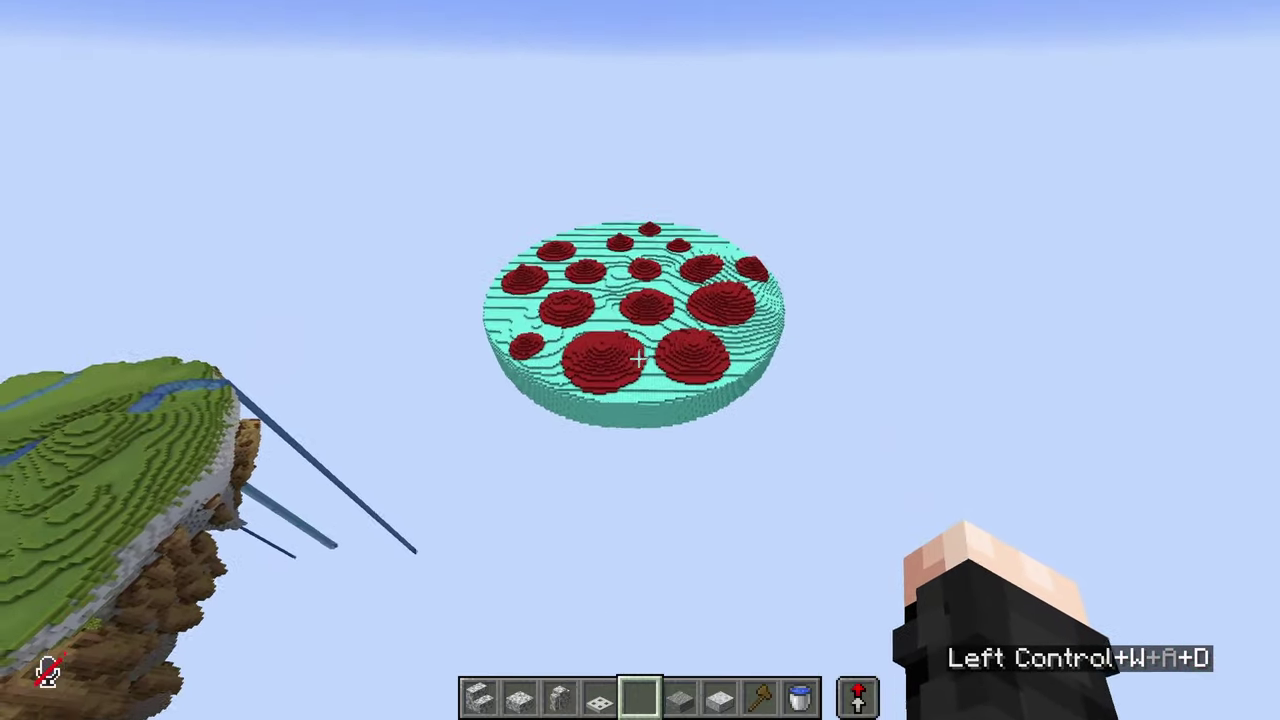
pyautogui.press('shift')
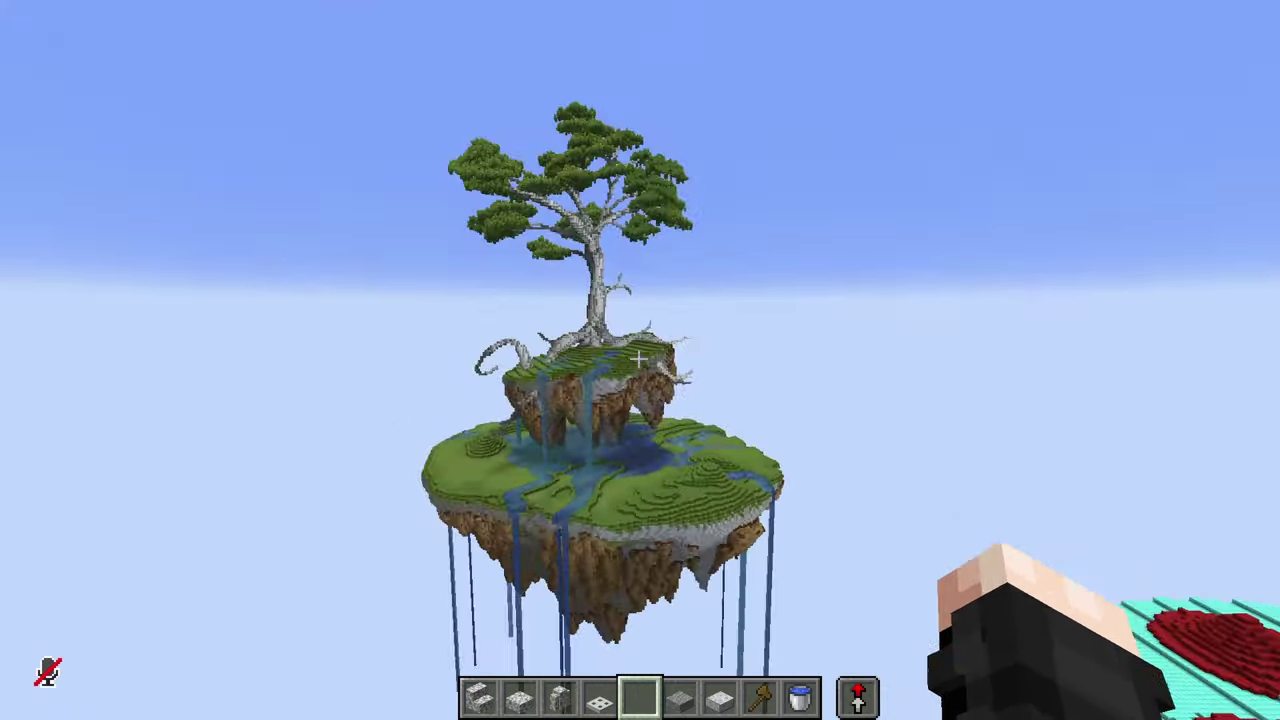
pyautogui.press('shift')
pyautogui.hotkey('ctrl', 'w')
pyautogui.press('a')
pyautogui.press('d')
pyautogui.press('space')
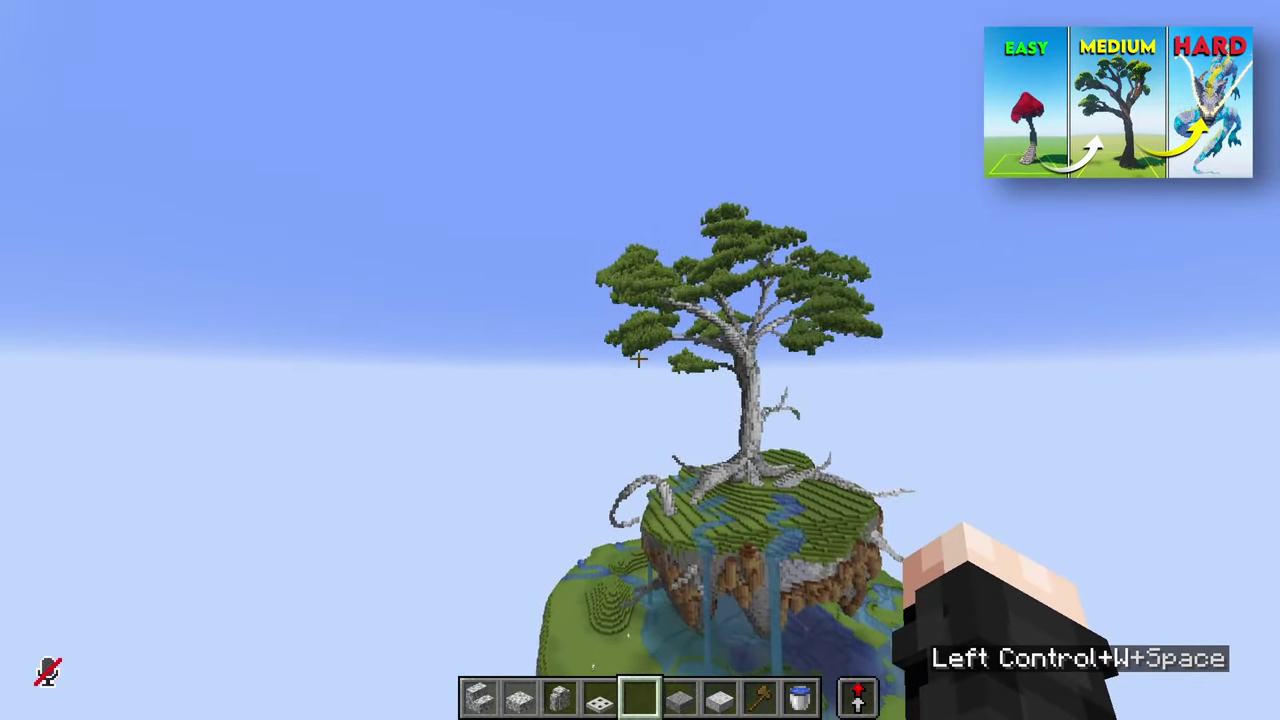
pyautogui.press('a')
pyautogui.press('d')
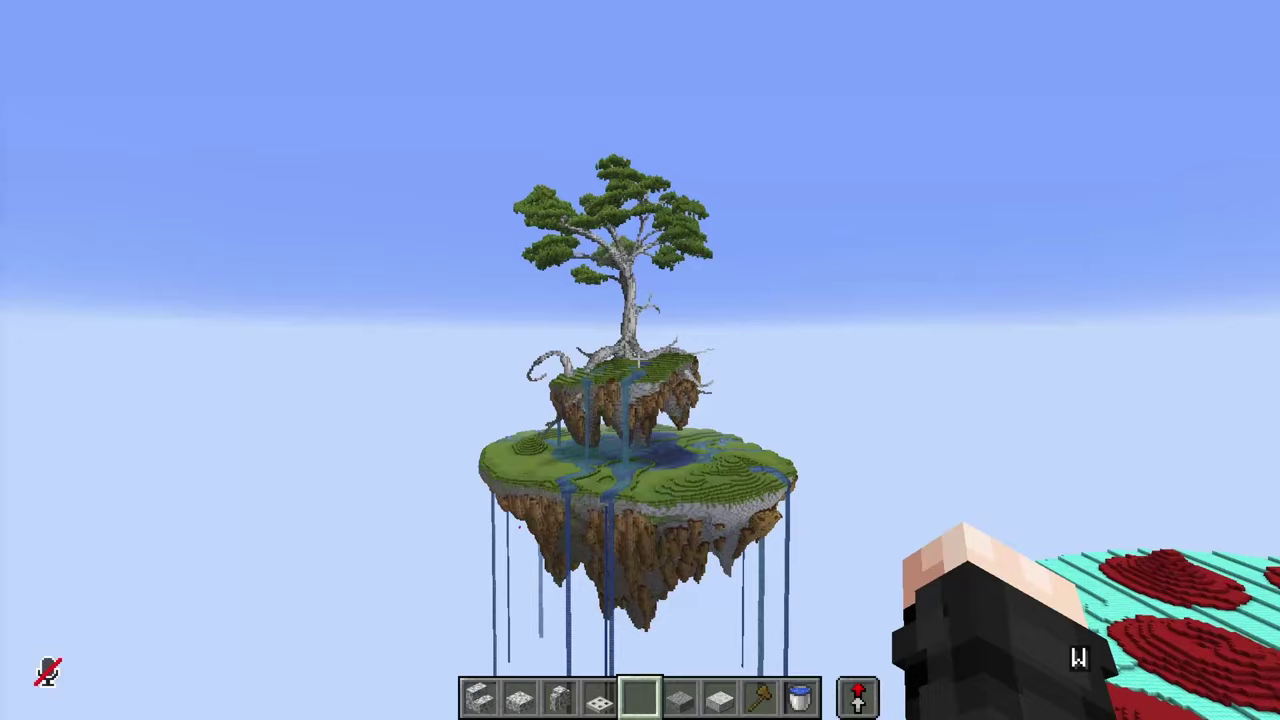
pyautogui.press('F1')
pyautogui.press('w')
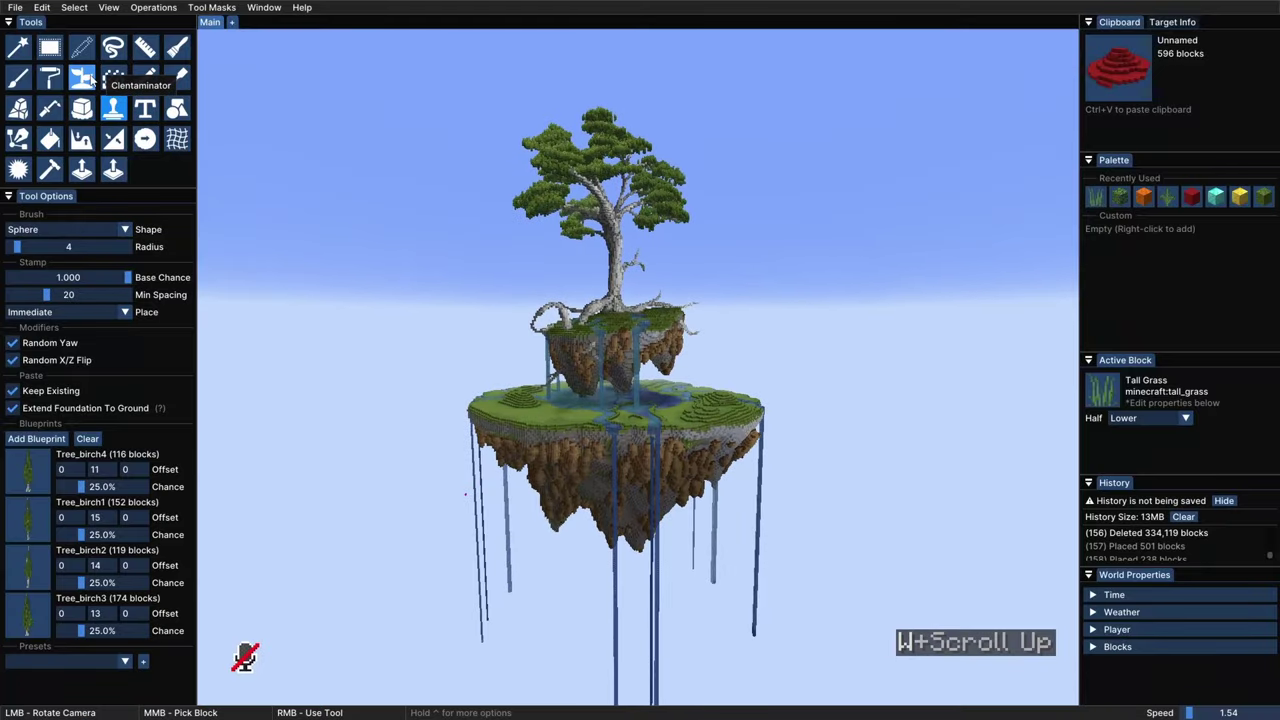
# Step: Turn off Terrain for the Clentaminator, set its decorations to Grass and brush grass onto the islands with radius 5
pyautogui.click(85, 75)
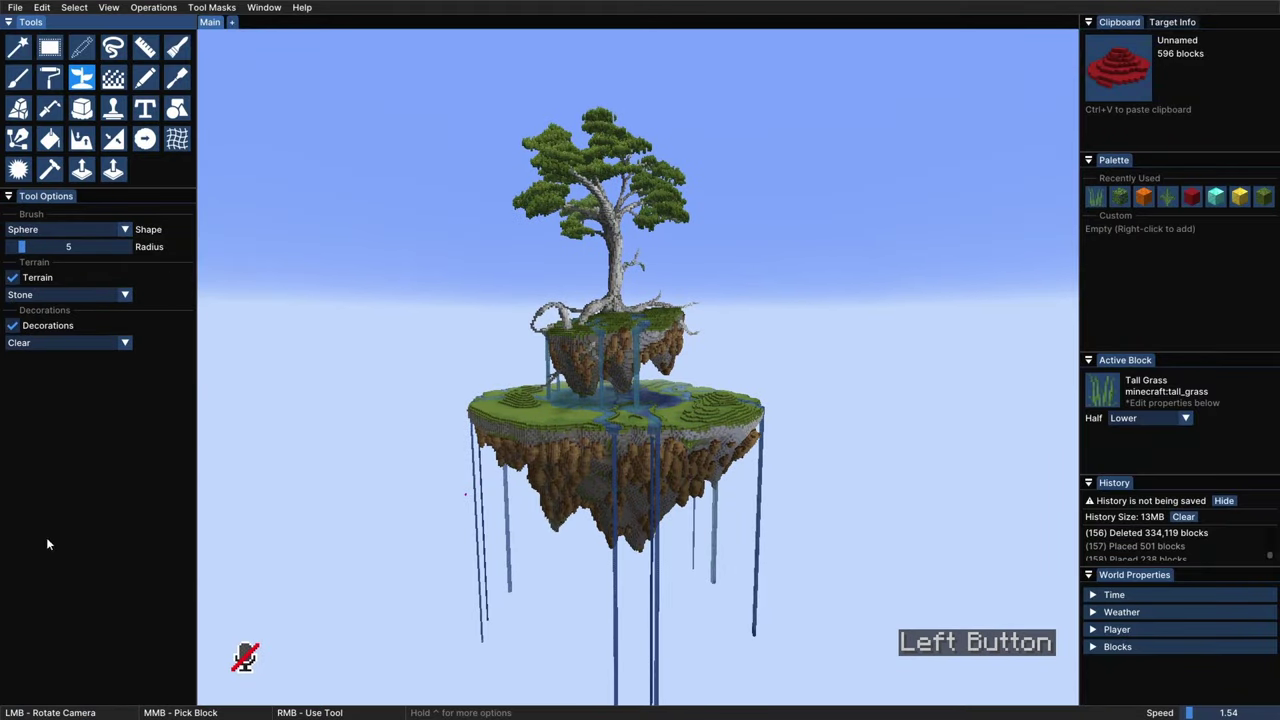
pyautogui.click(37, 277)
pyautogui.click(101, 357)
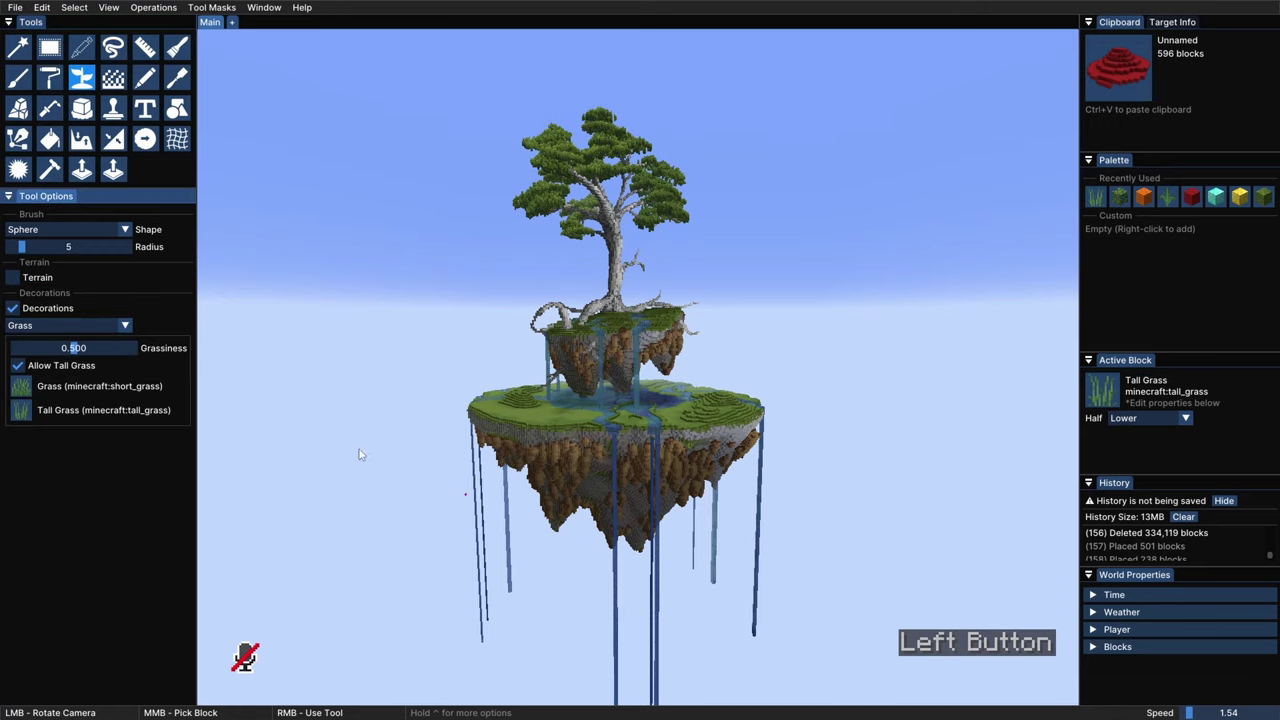
pyautogui.moveTo(533, 431)
pyautogui.keyDown('ctrl'); pyautogui.mouseDown()
pyautogui.moveTo(681, 358)
pyautogui.moveTo(646, 368)
pyautogui.moveTo(600, 285)
pyautogui.mouseUp(); pyautogui.keyUp('ctrl')
pyautogui.scroll(5, 560, 300)
pyautogui.moveTo(360, 350); pyautogui.dragTo(473, 268, button='right')
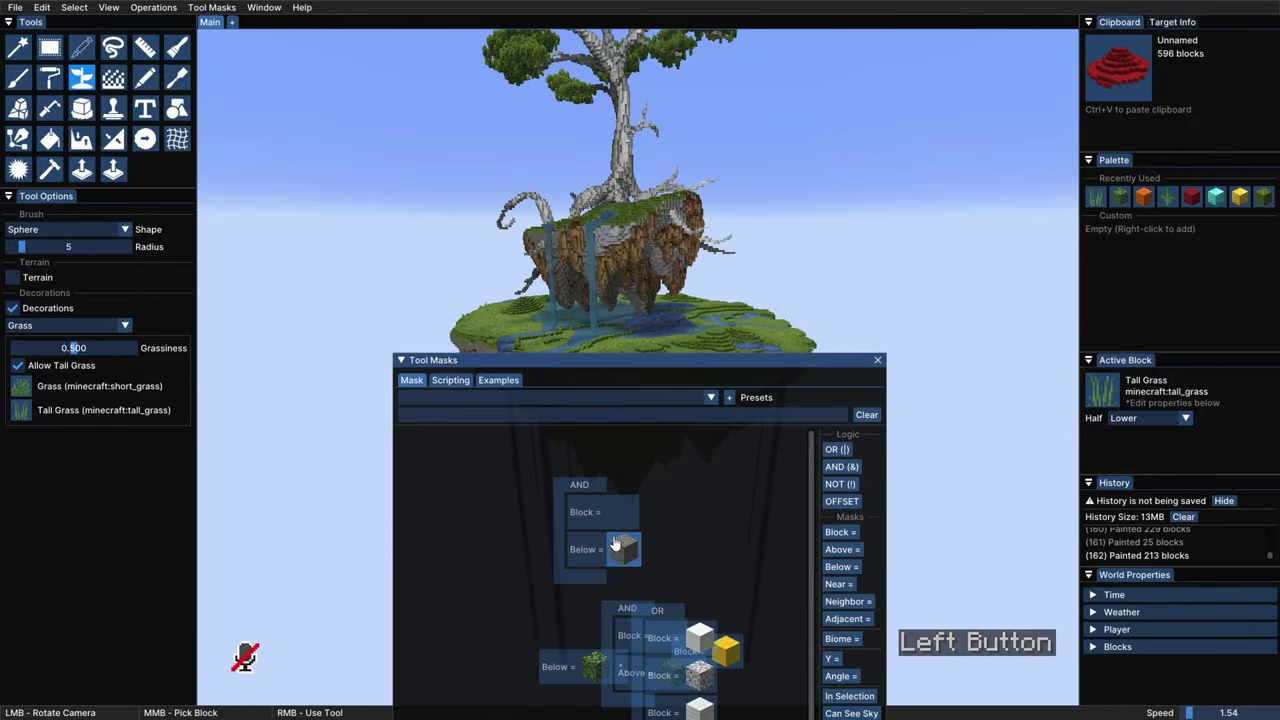
# Step: Set the tool mask to air blocks with a grass block below and collapse the mask editor
pyautogui.click(616, 545)
pyautogui.write('gras')
pyautogui.click(532, 304)
pyautogui.moveTo(575, 492); pyautogui.dragTo(440, 438)
pyautogui.click(386, 353)
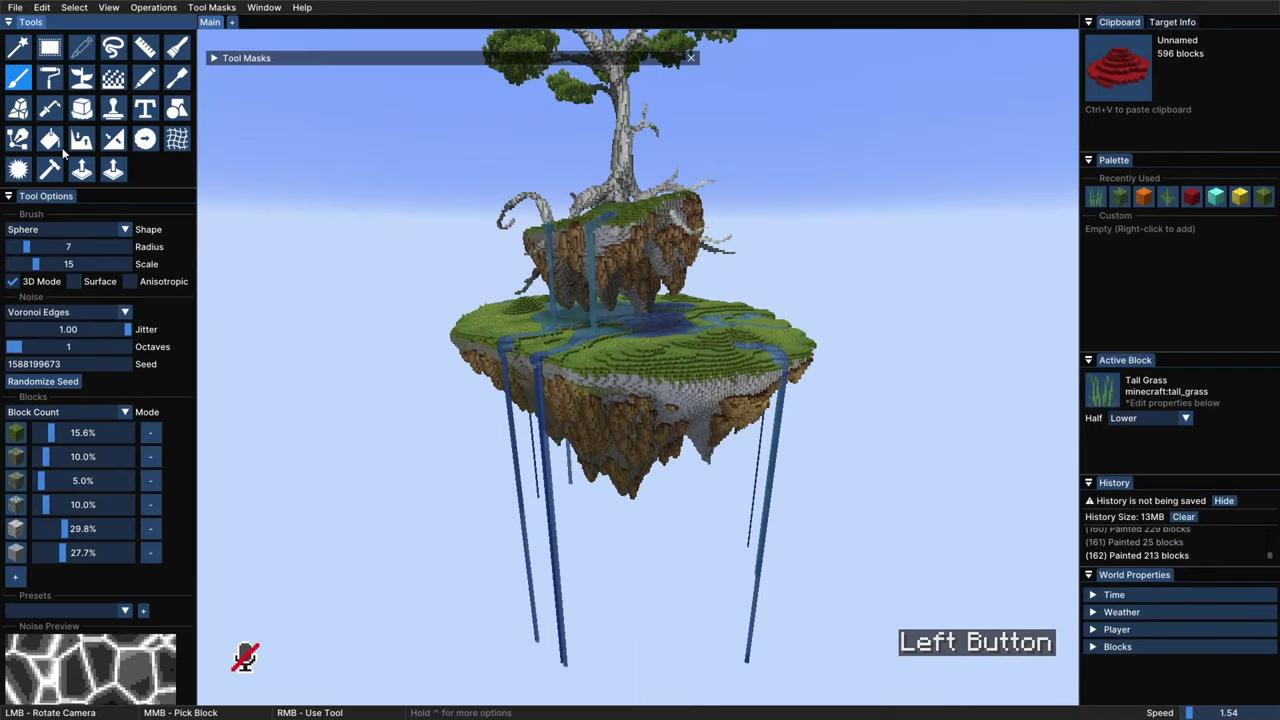
# Step: Replace the first two blocks of the noise brush mix with short grass and tall grass
pyautogui.click(17, 432)
pyautogui.write('gras')
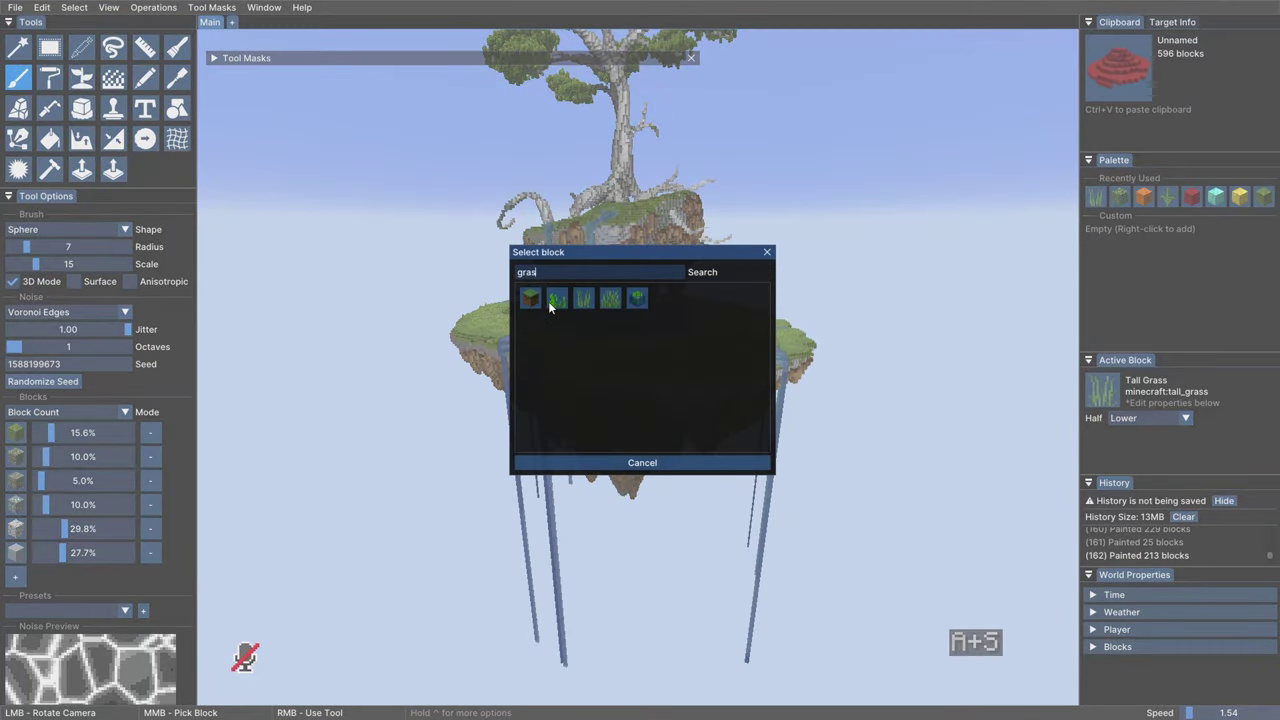
pyautogui.click(610, 304)
pyautogui.click(20, 457)
pyautogui.write('ta')
pyautogui.click(529, 298)
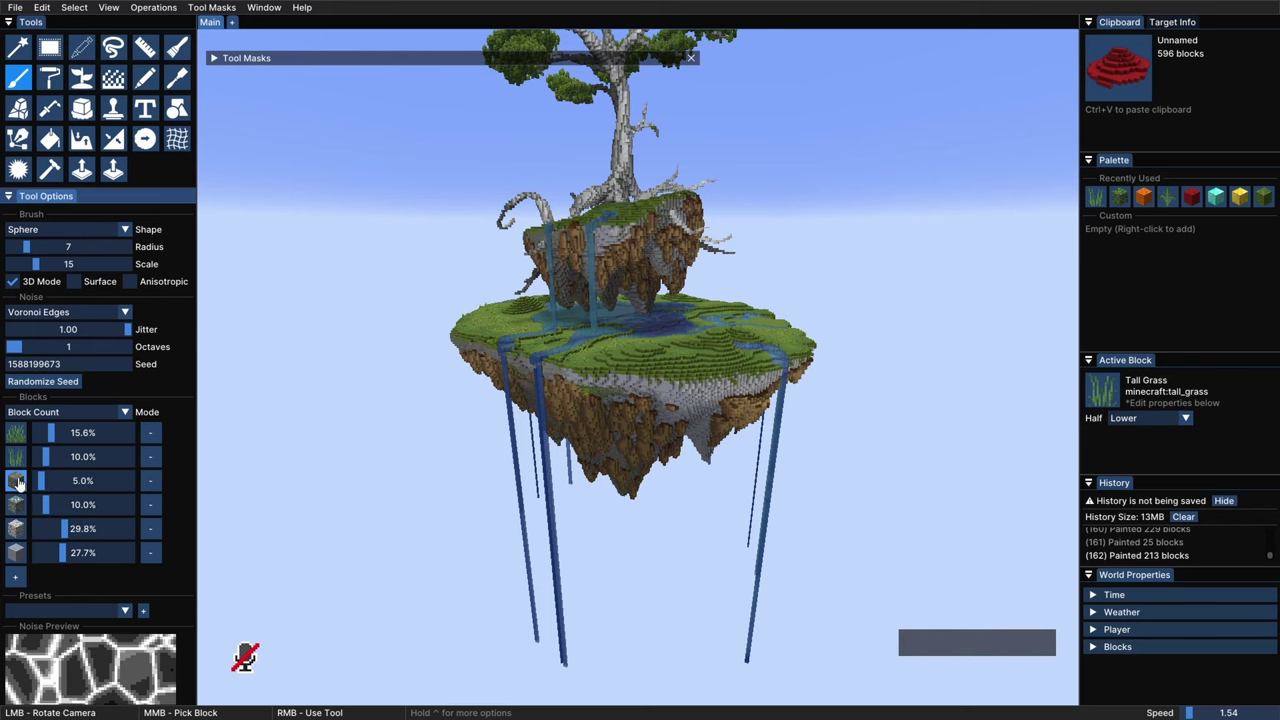
# Step: Replace the third mix block with Fern, remove the three remaining stone blocks and set the noise type to Simplex
pyautogui.click(18, 481)
pyautogui.write('fer')
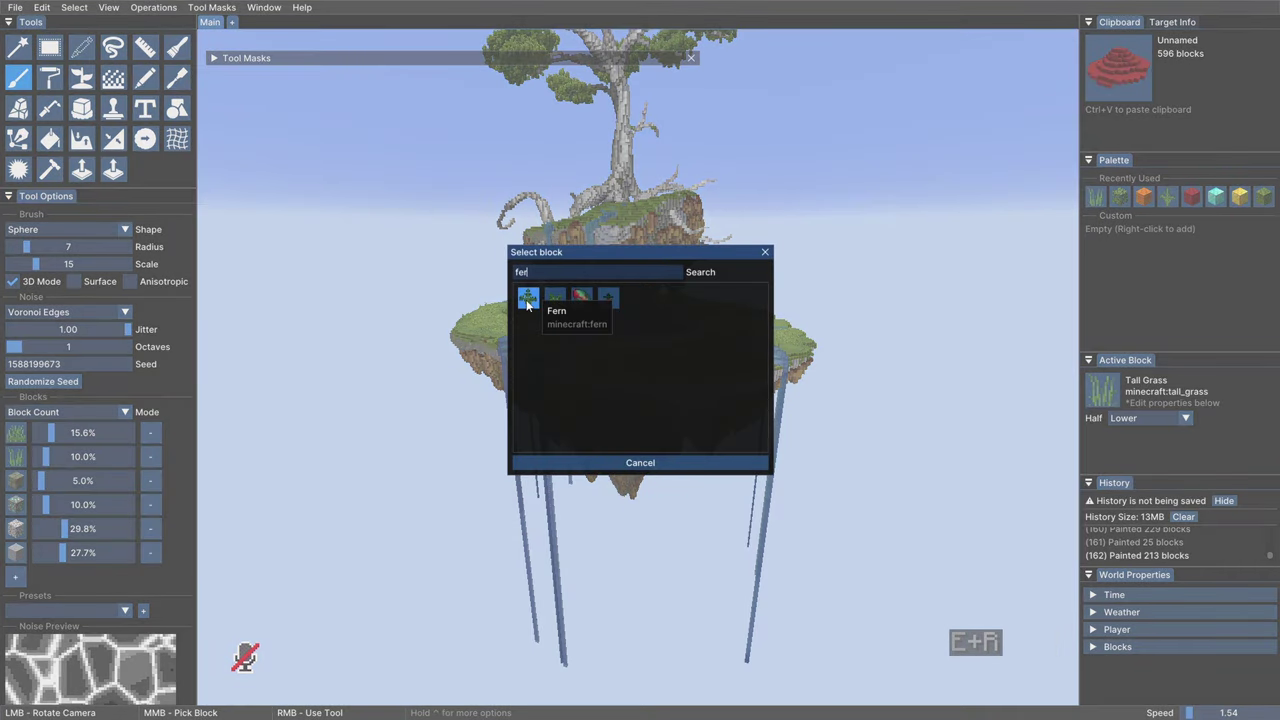
pyautogui.click(528, 300)
pyautogui.click(151, 505)
pyautogui.click(151, 505)
pyautogui.click(151, 505)
pyautogui.click(65, 312)
pyautogui.click(77, 330)
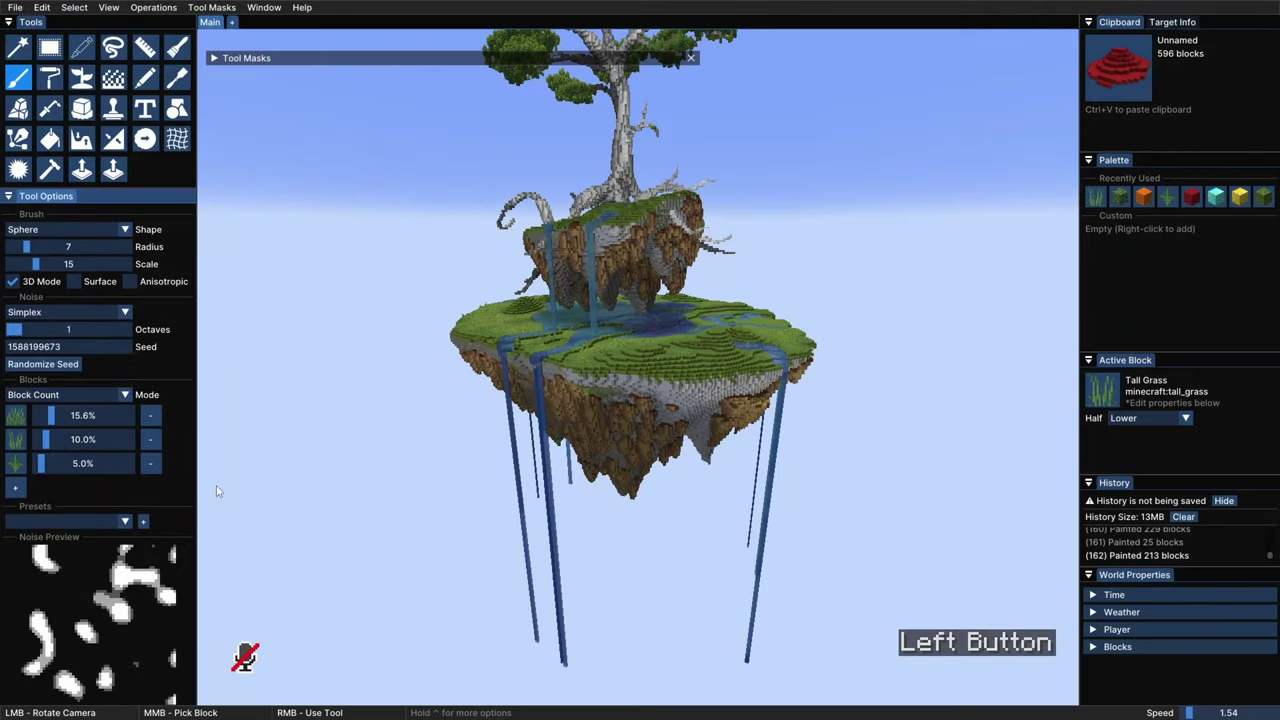
# Step: Paint the grass and fern noise mix over the grassy tops of the islands with the radius 7 brush
pyautogui.rightClick(726, 298)
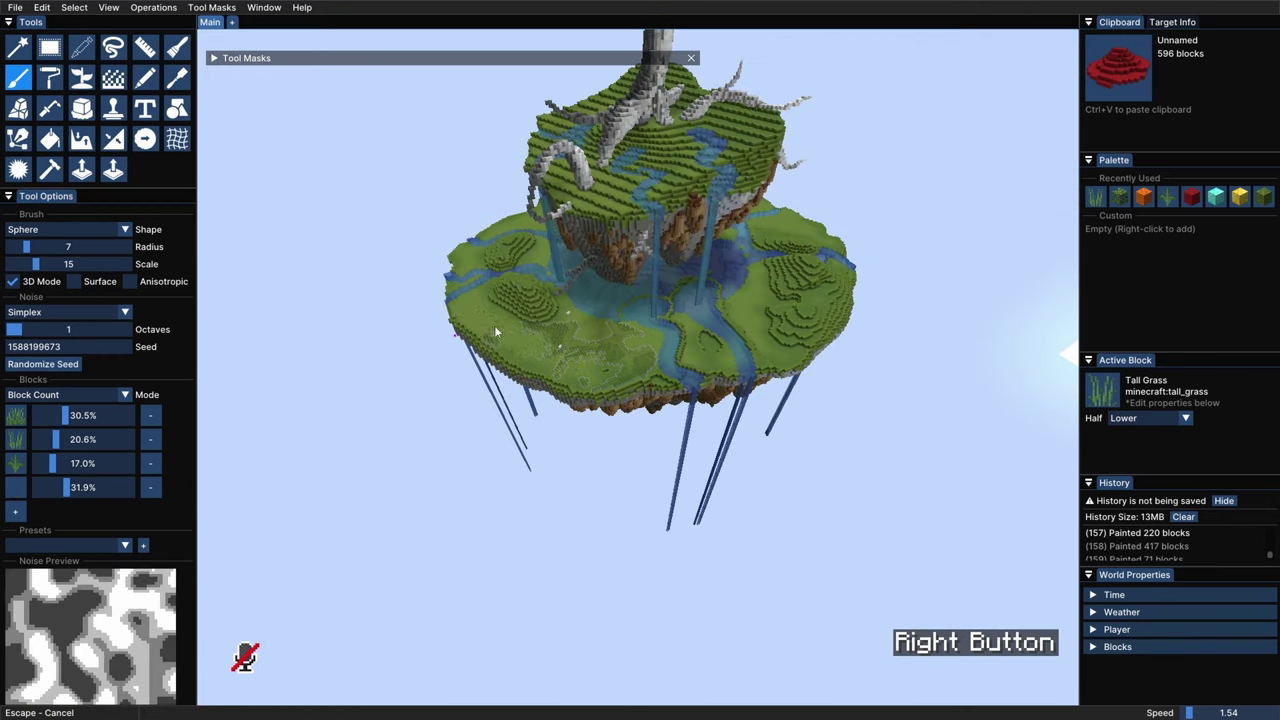
pyautogui.moveTo(575, 331); pyautogui.dragTo(611, 394, button='right')
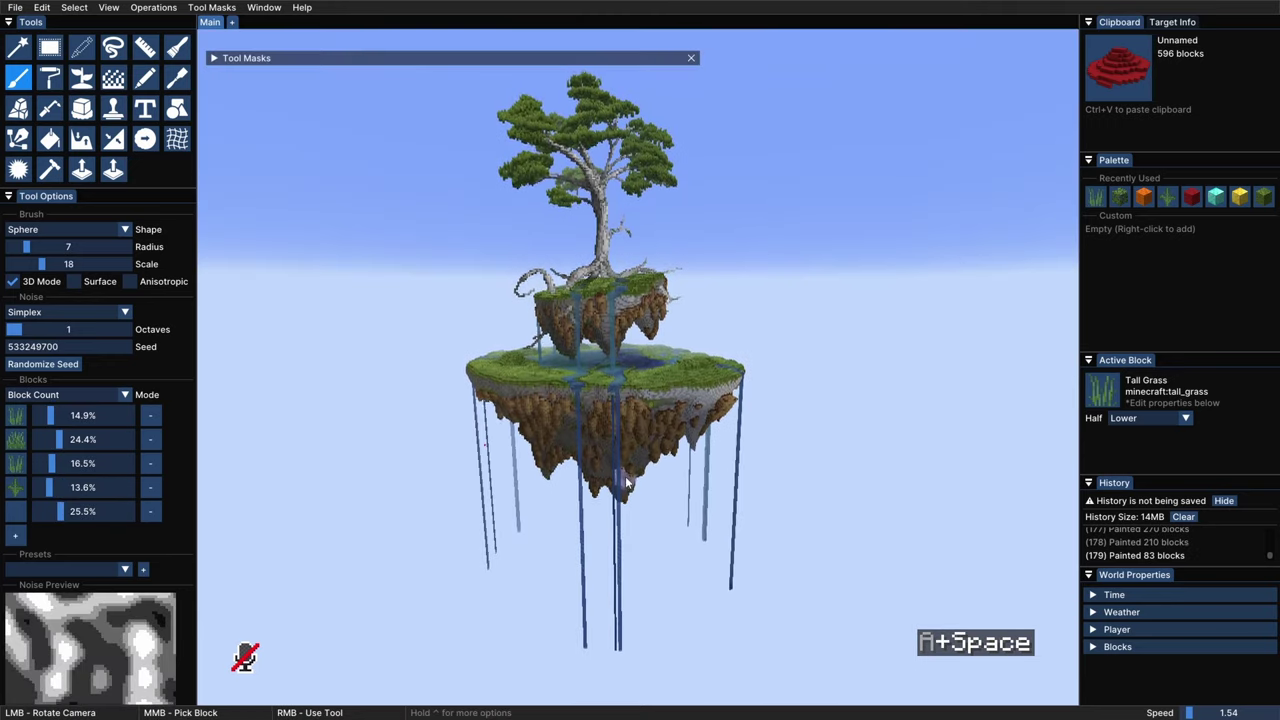
pyautogui.scroll(5, 510, 488)
pyautogui.hotkey('w', 'space')
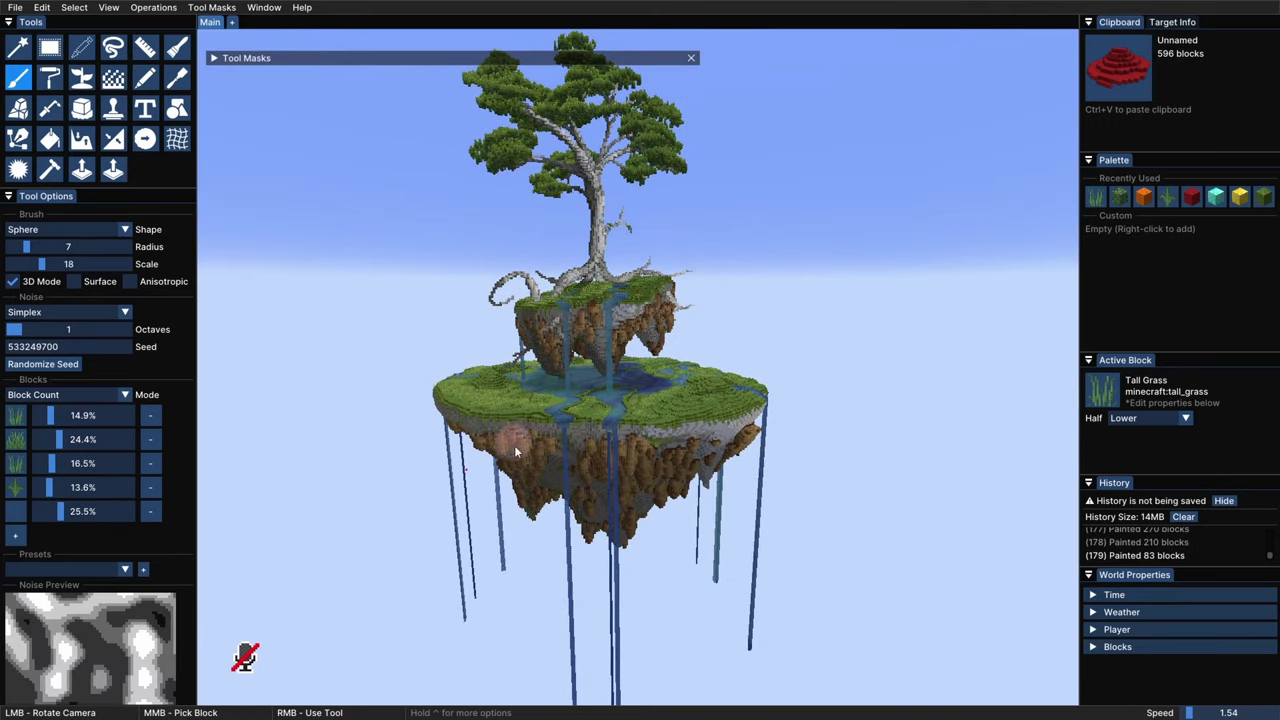
# Step: Replace the grass, fern and air entries of the noise mix with pink petals and other flower blocks
pyautogui.hotkey('a', 'w')
pyautogui.keyDown('ctrl'); pyautogui.moveTo(608, 402); pyautogui.dragTo(669, 340); pyautogui.keyUp('ctrl')
pyautogui.click(16, 415)
pyautogui.click(714, 300)
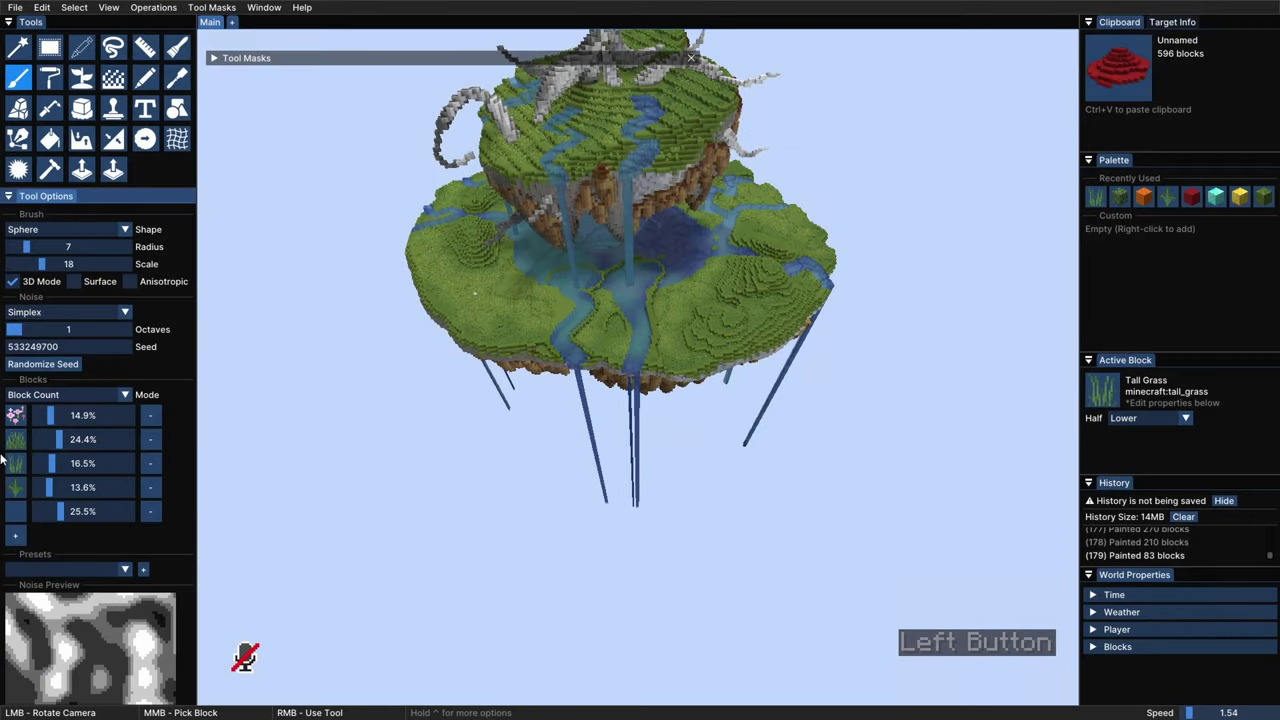
pyautogui.click(15, 511)
pyautogui.write('pi')
pyautogui.click(713, 304)
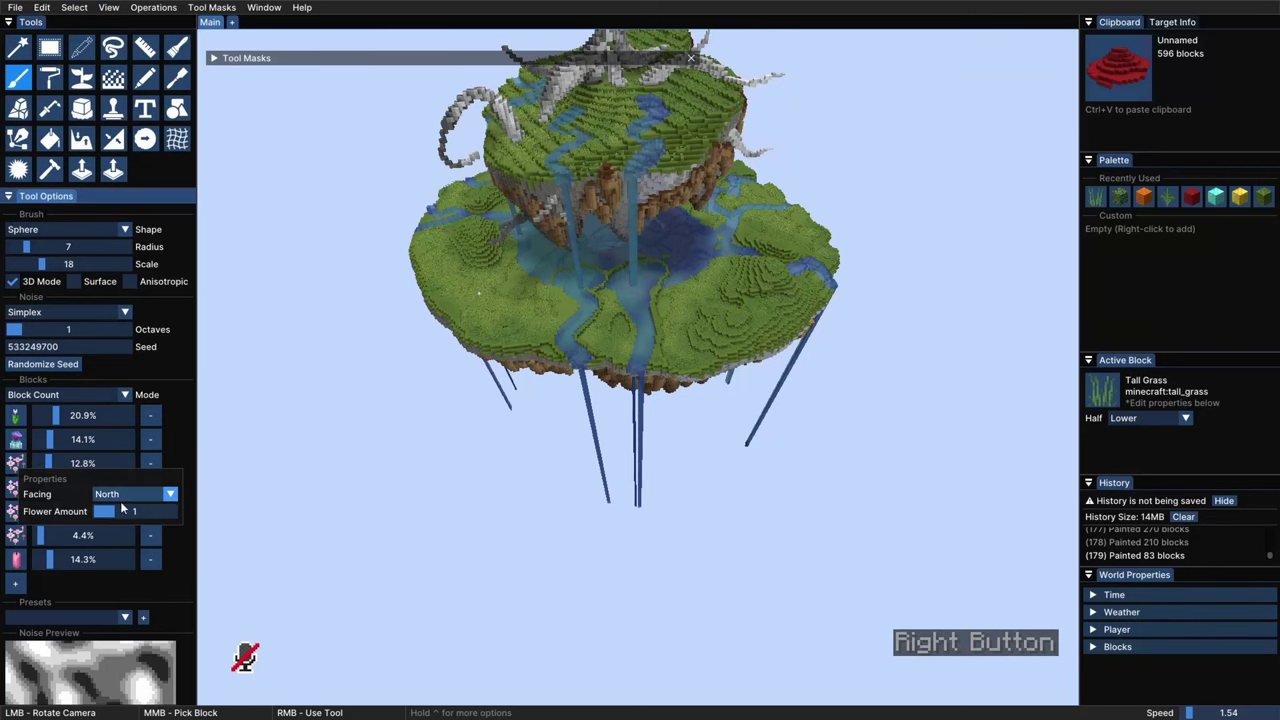
# Step: Put Water into the tool mask and paint the flower mix along the lower island's central river
pyautogui.click(213, 58)
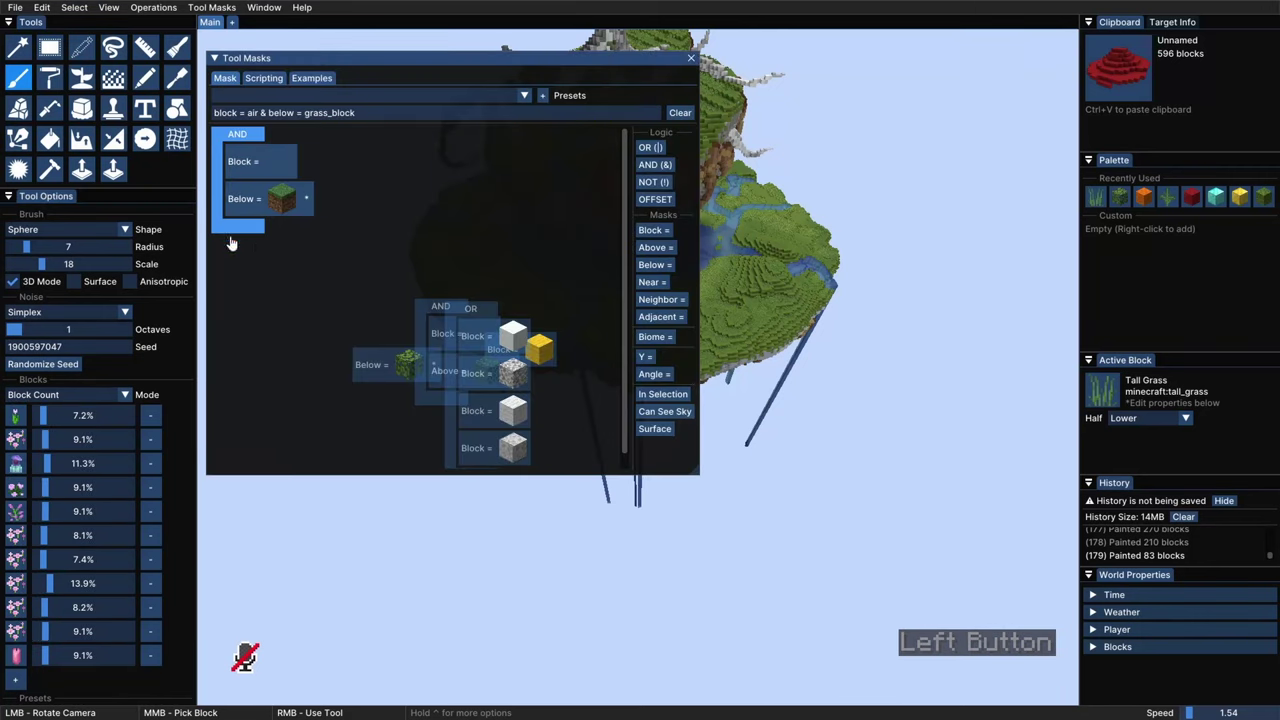
pyautogui.click(264, 163)
pyautogui.write('wat')
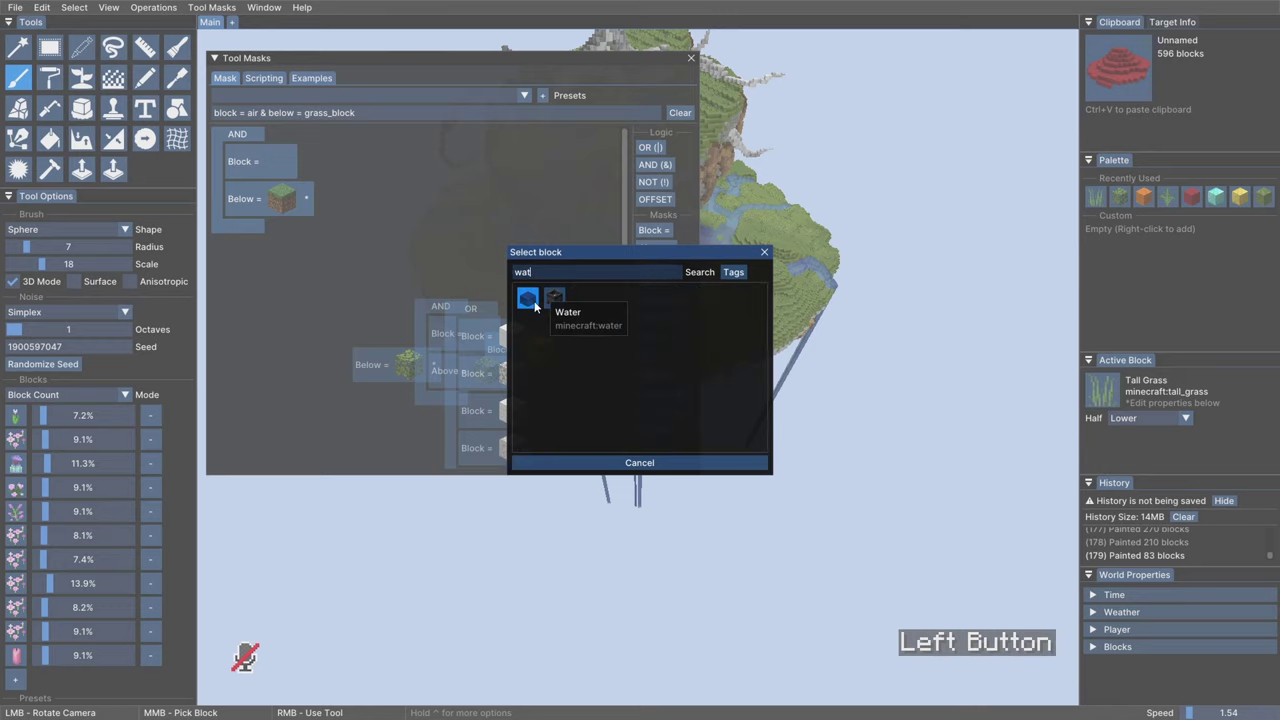
pyautogui.rightClick(644, 330)
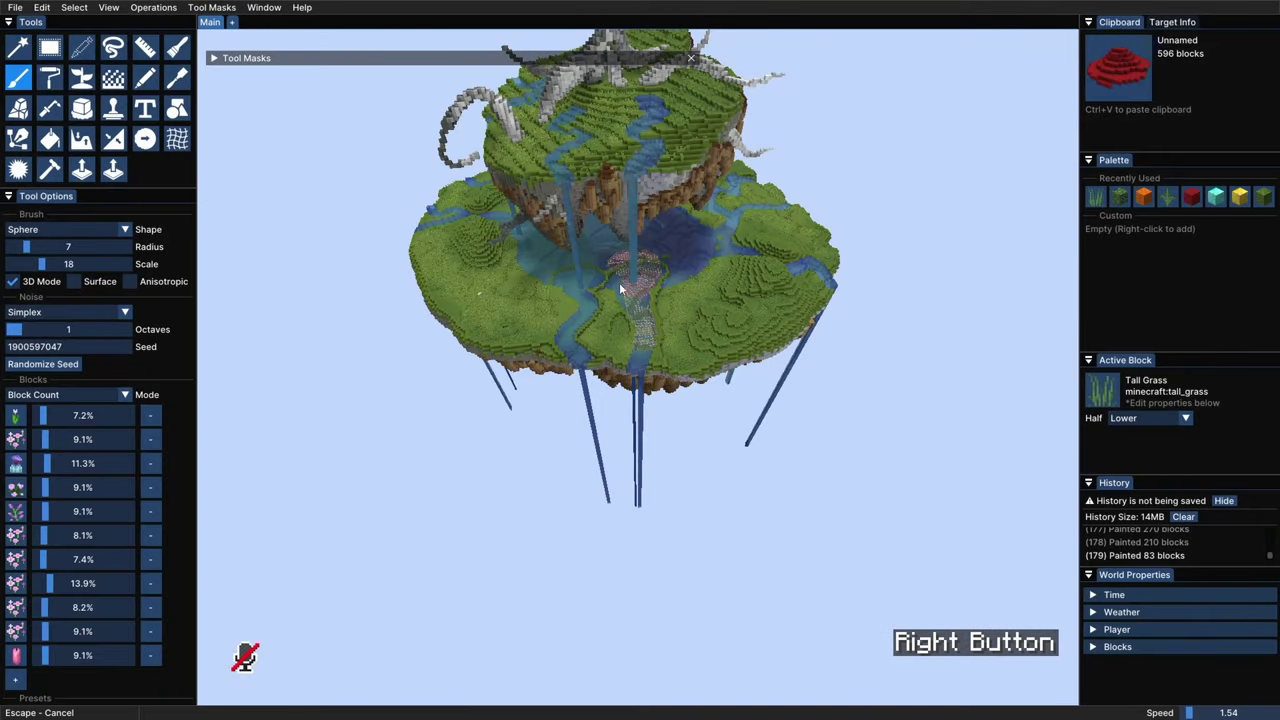